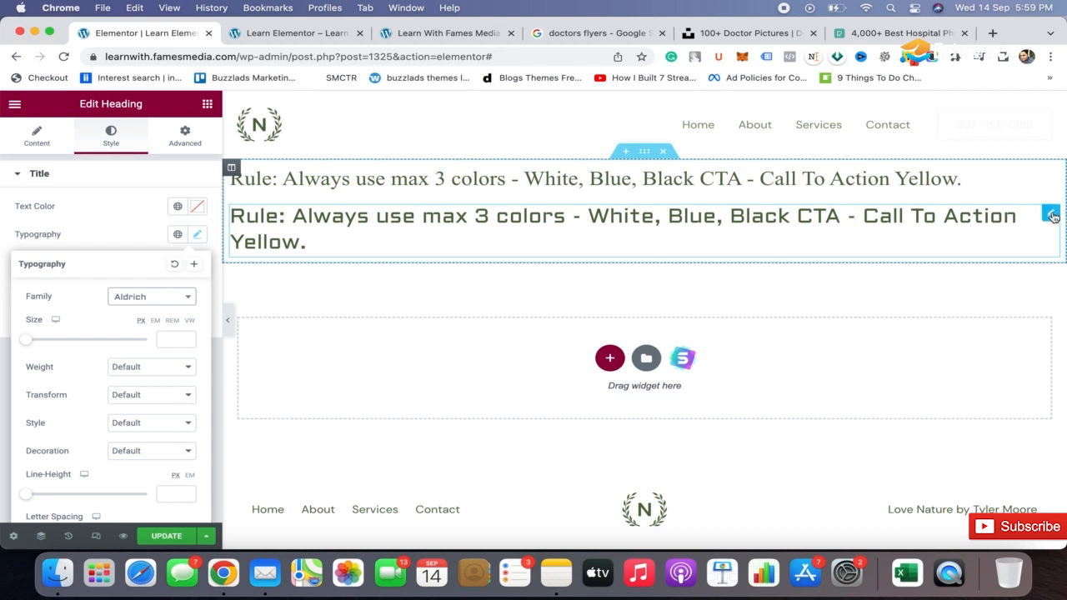
Replace "Blue" with "Sea Green" in the text of the upper heading.
right_click(1054, 216)
click(444, 178)
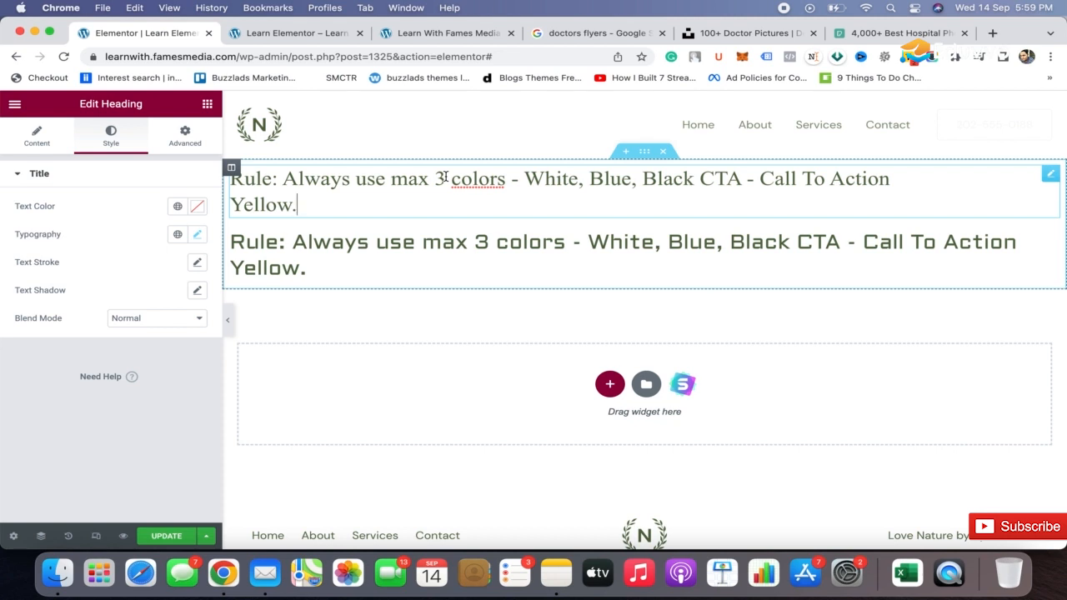
click(631, 178)
key(BackSpace)
key(BackSpace)
key(BackSpace)
key(BackSpace)
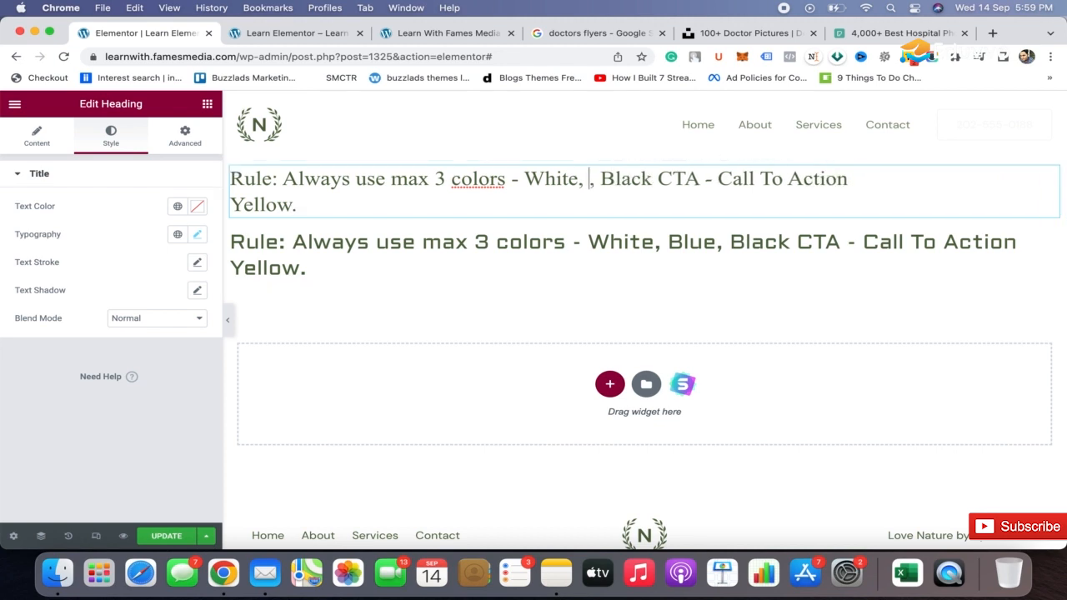
text(Sea Green)
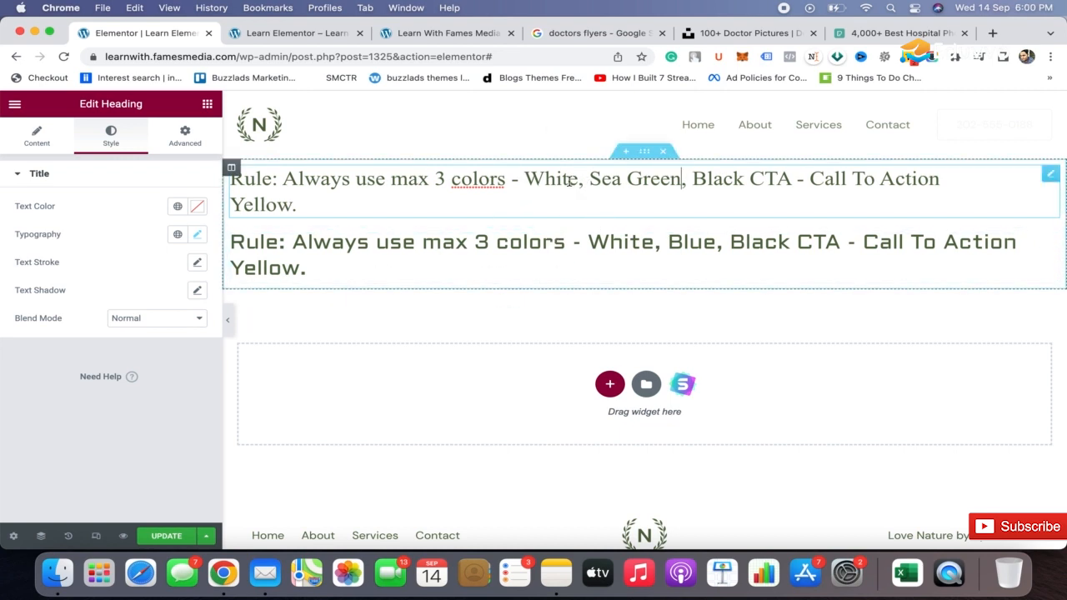
Check the second heading's typography settings, and delete the section that holds both rule headings.
click(405, 267)
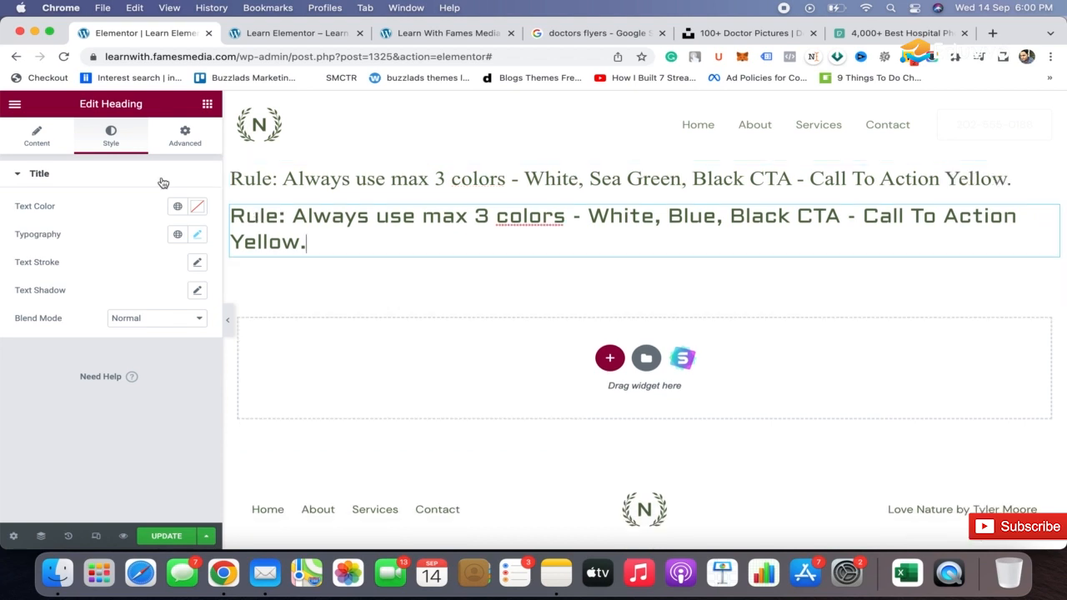
click(198, 240)
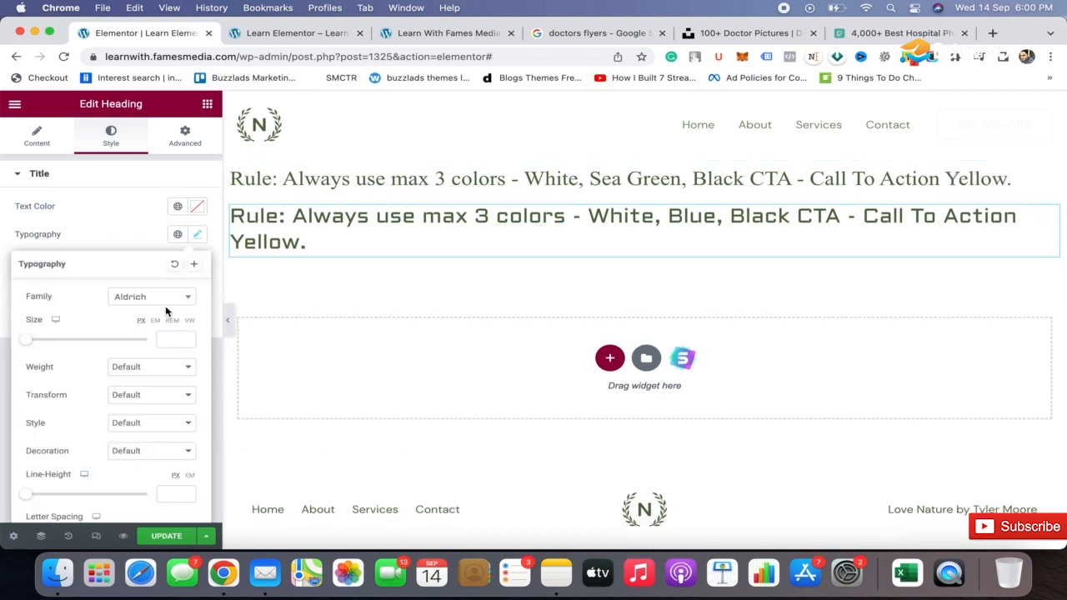
click(122, 241)
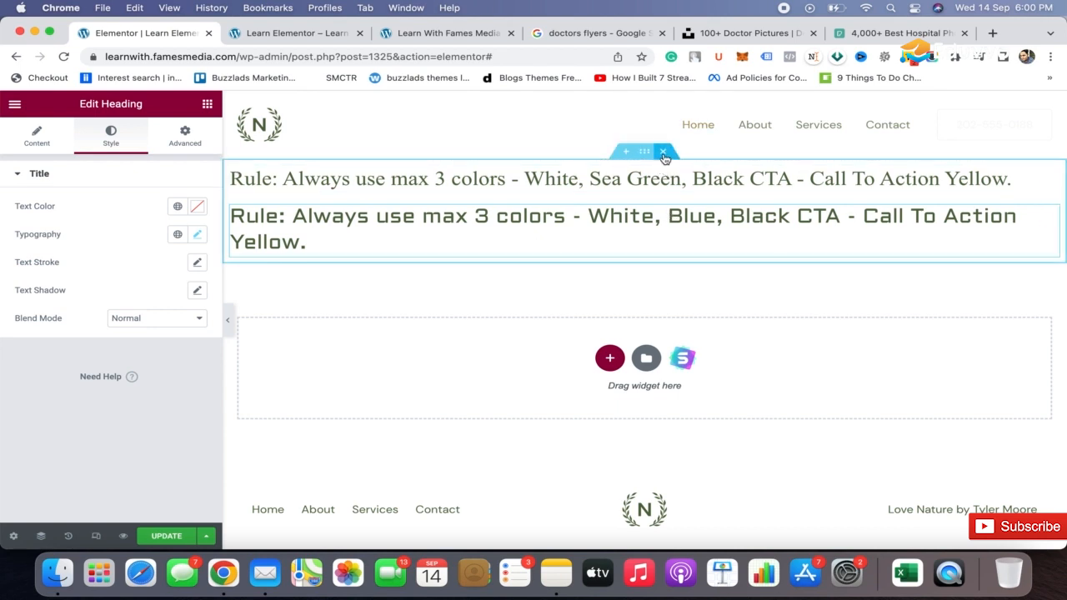
click(664, 153)
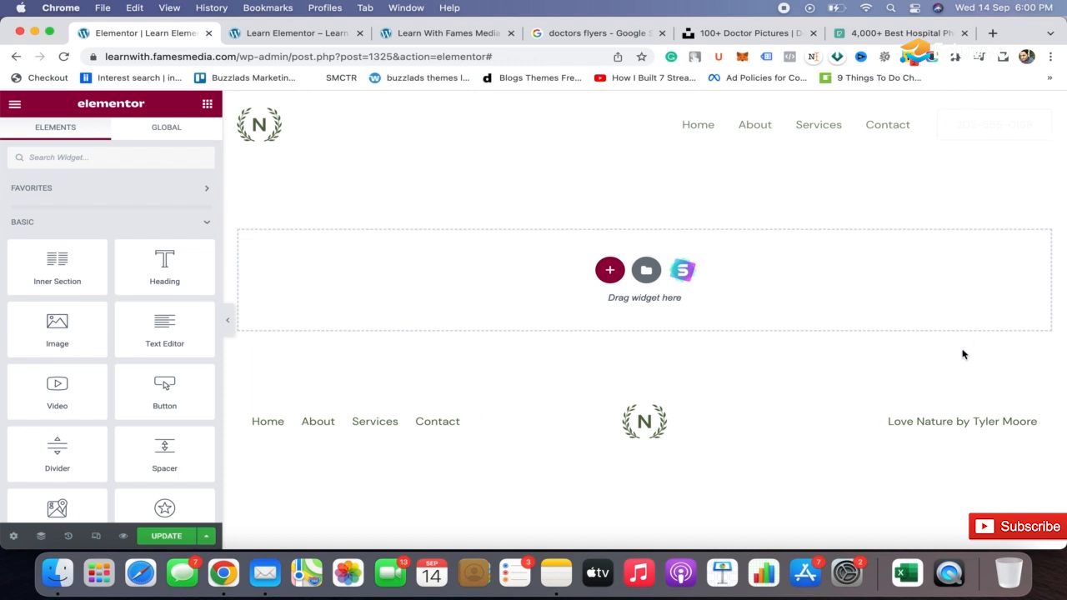
Add a single-column section to the page and place a Heading widget in it.
click(610, 271)
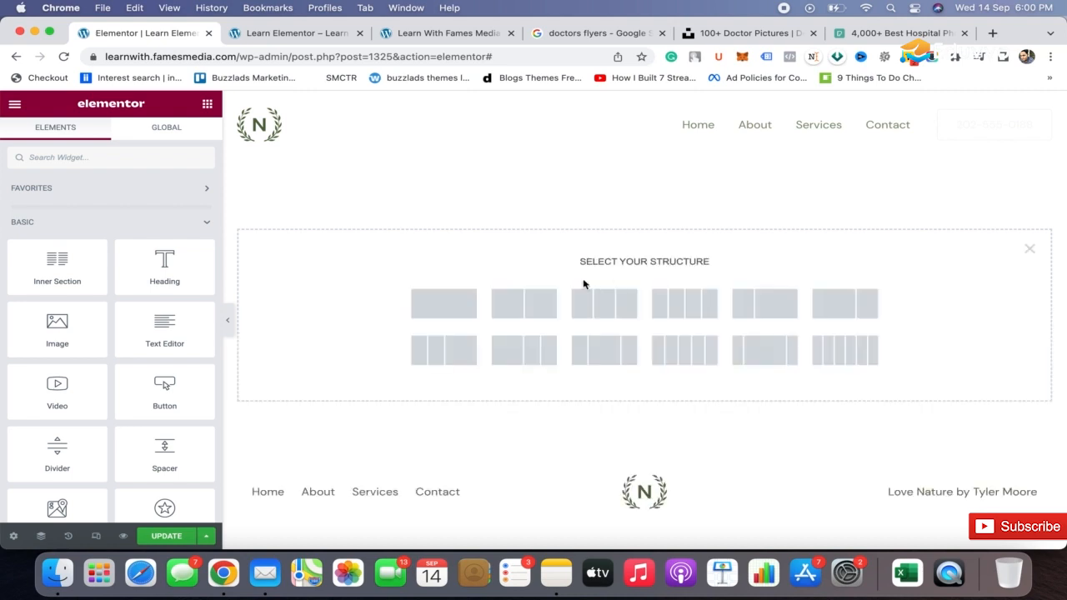
click(440, 311)
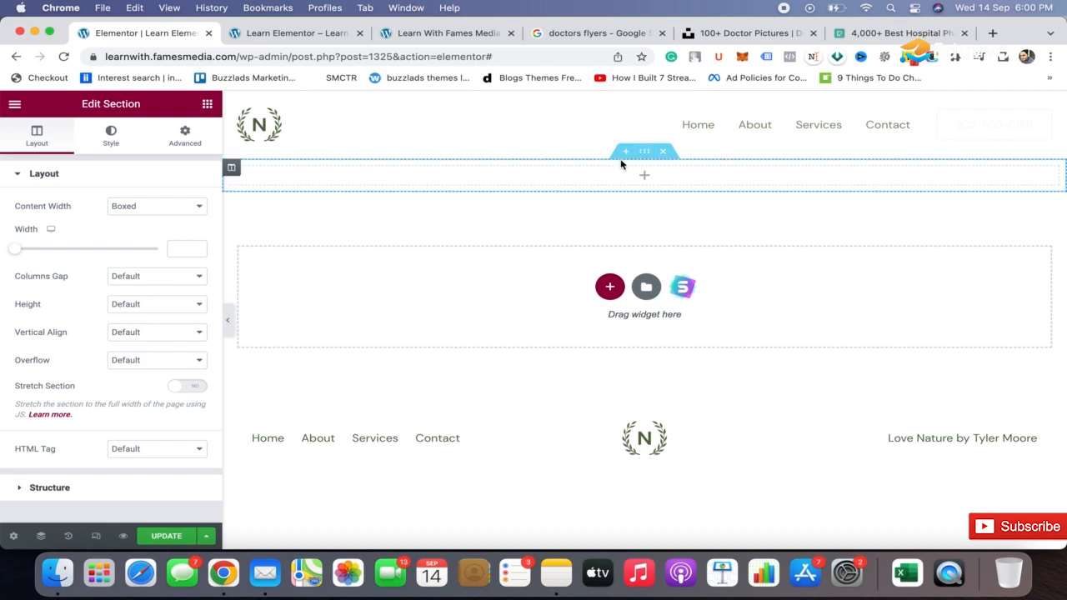
click(208, 105)
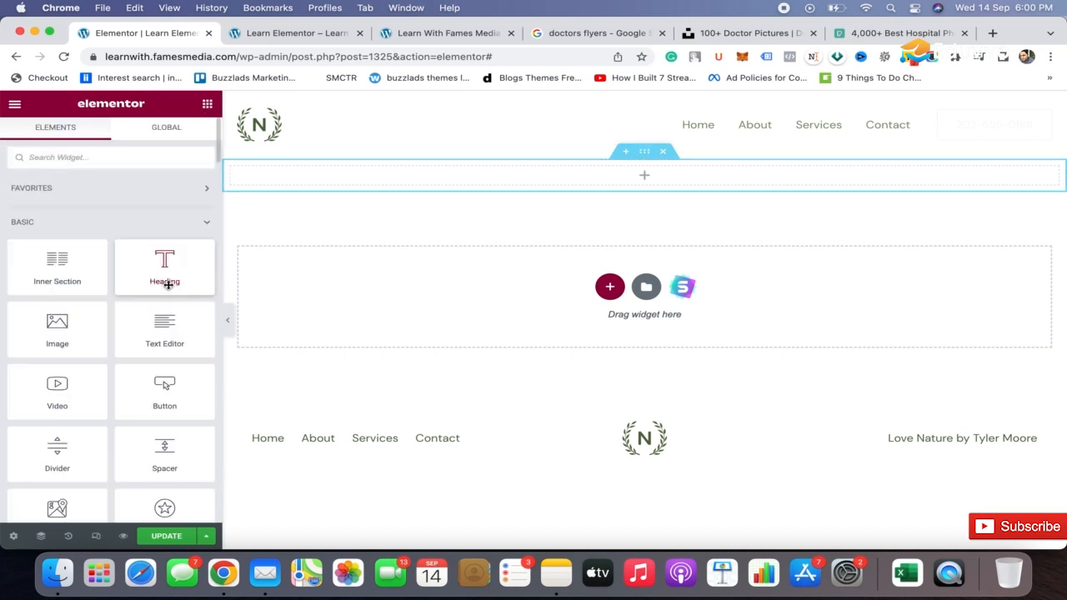
drag(164, 276, 644, 174)
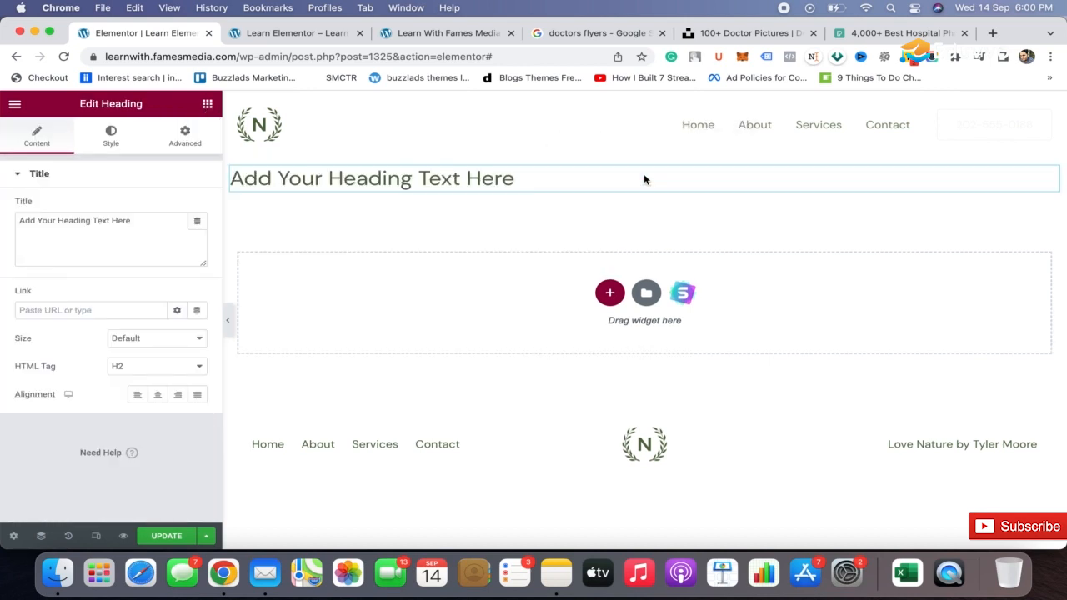
Set the new heading's font family to Times New Roman.
click(118, 146)
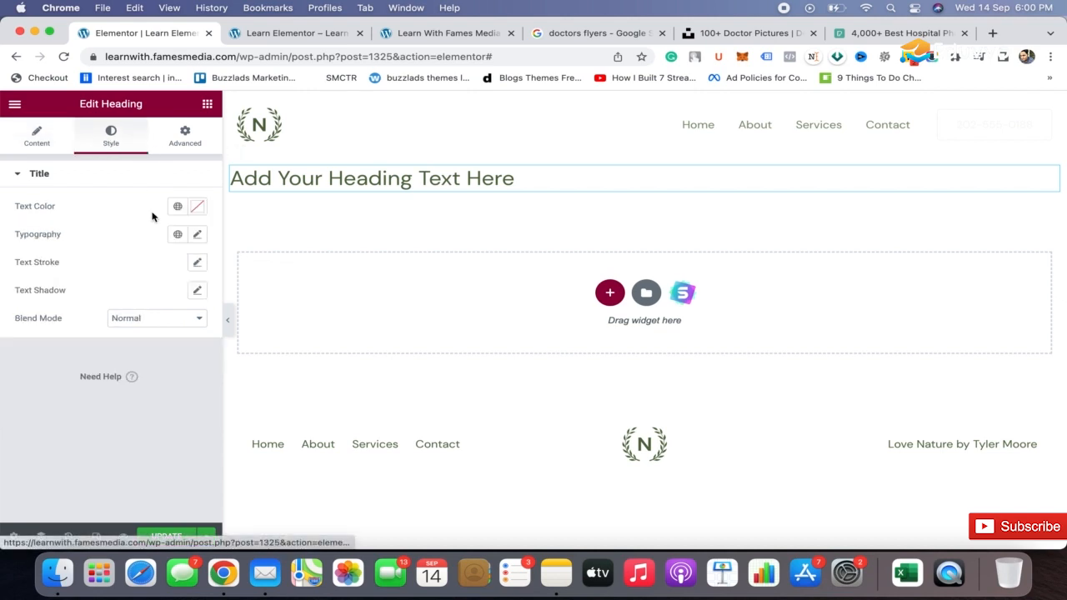
click(198, 235)
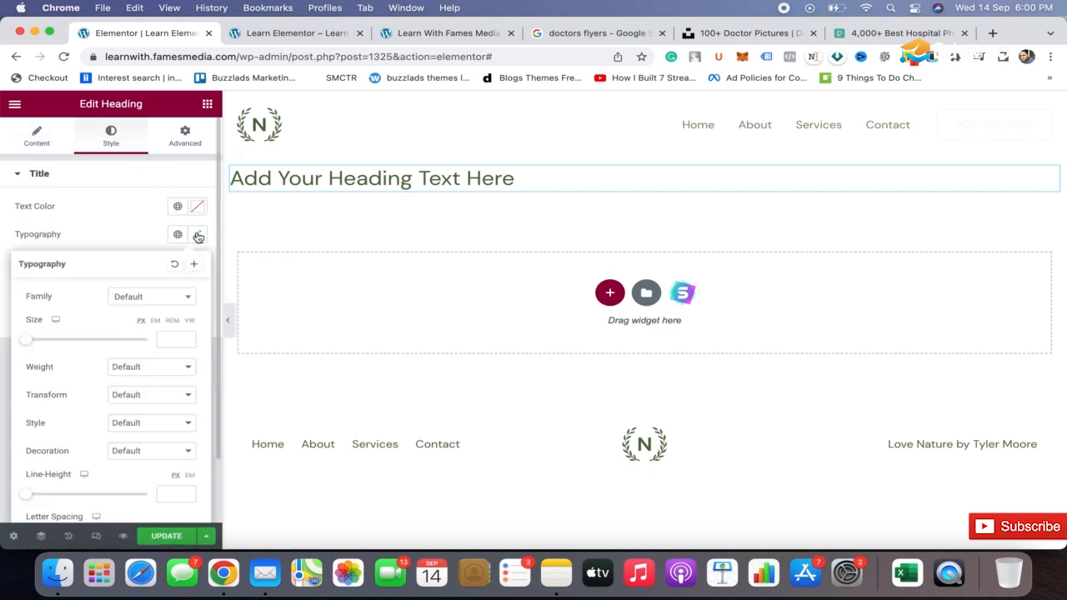
click(188, 298)
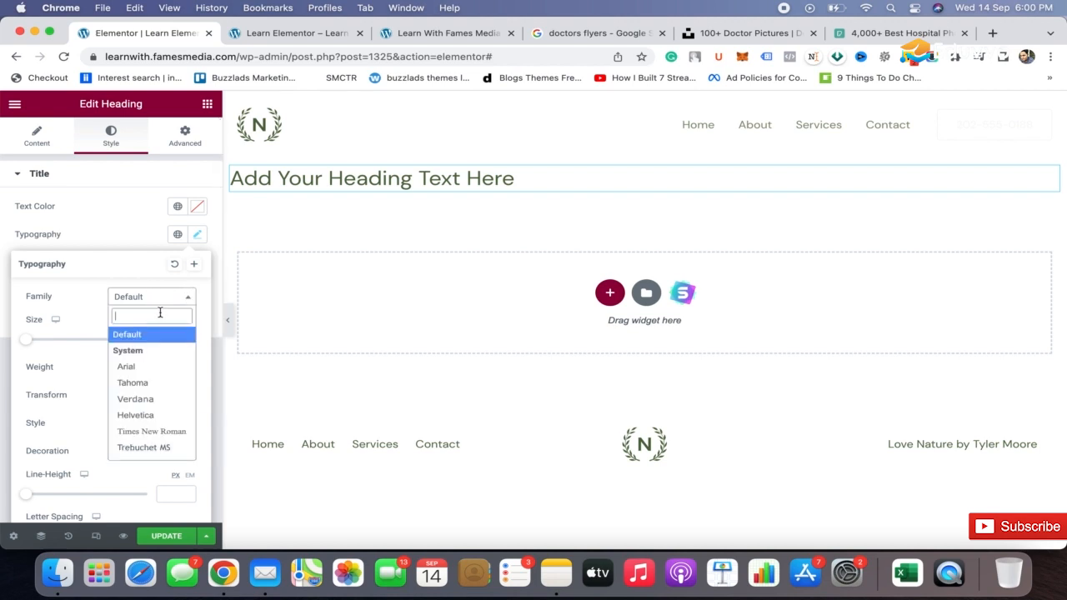
text(time)
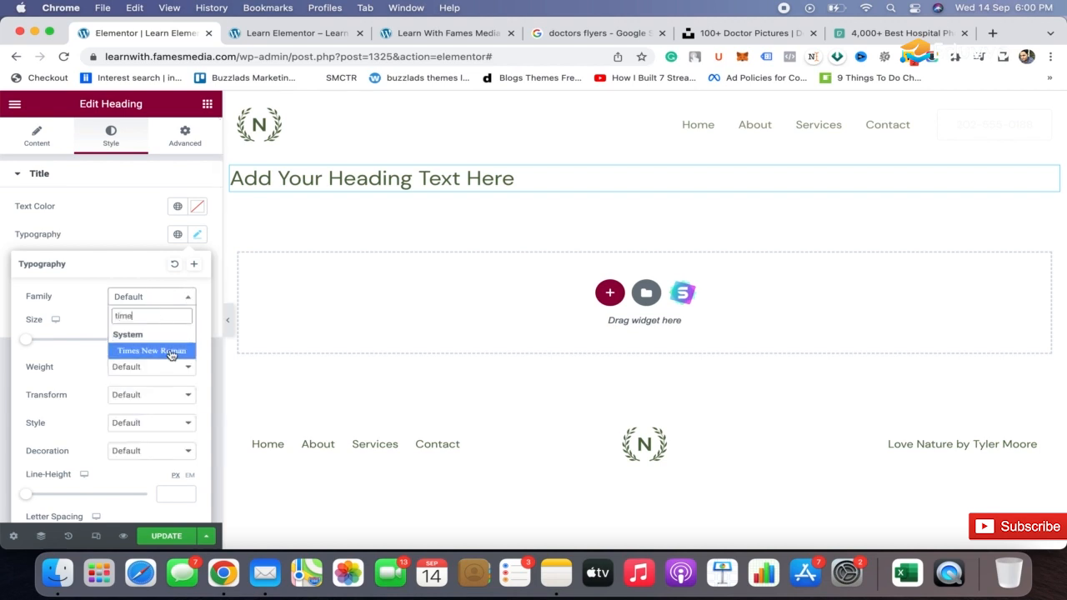
click(171, 355)
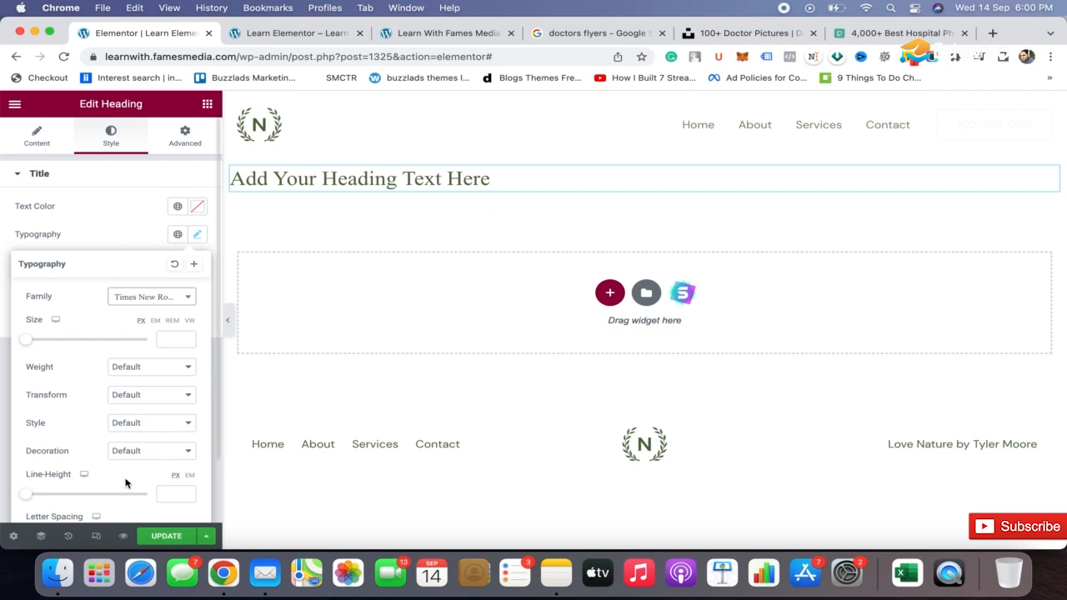
click(138, 194)
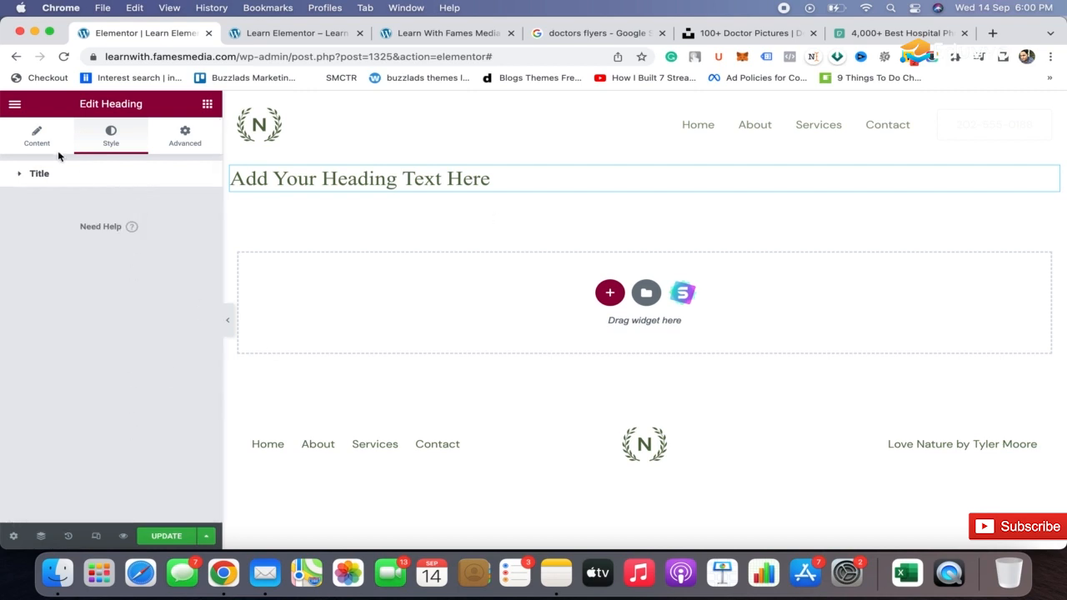
Center the heading and change its title to "Want to travel Europe?".
click(35, 142)
click(159, 395)
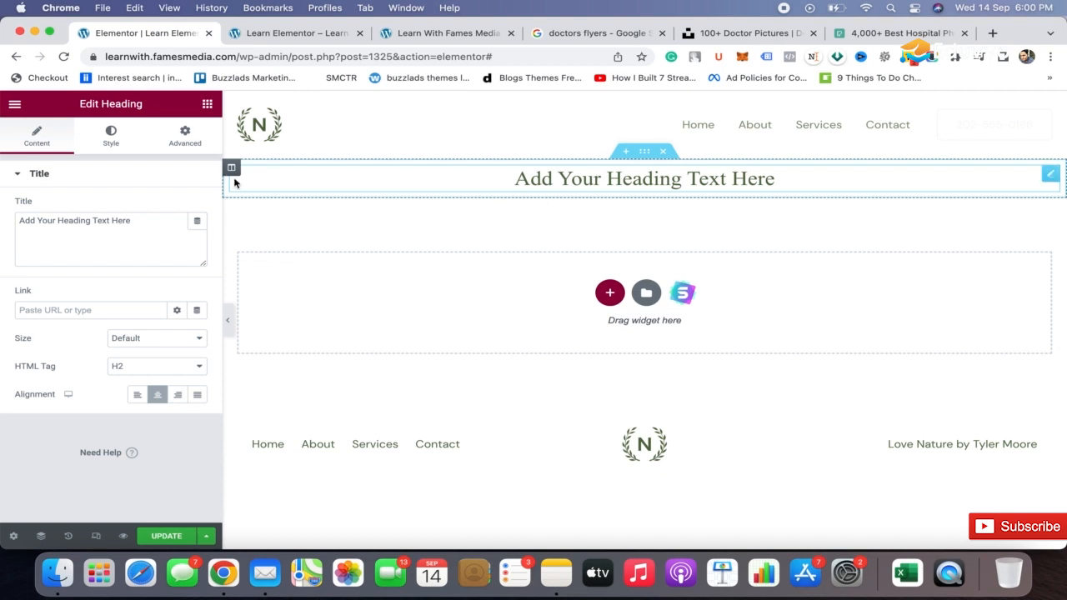
triple_click(152, 228)
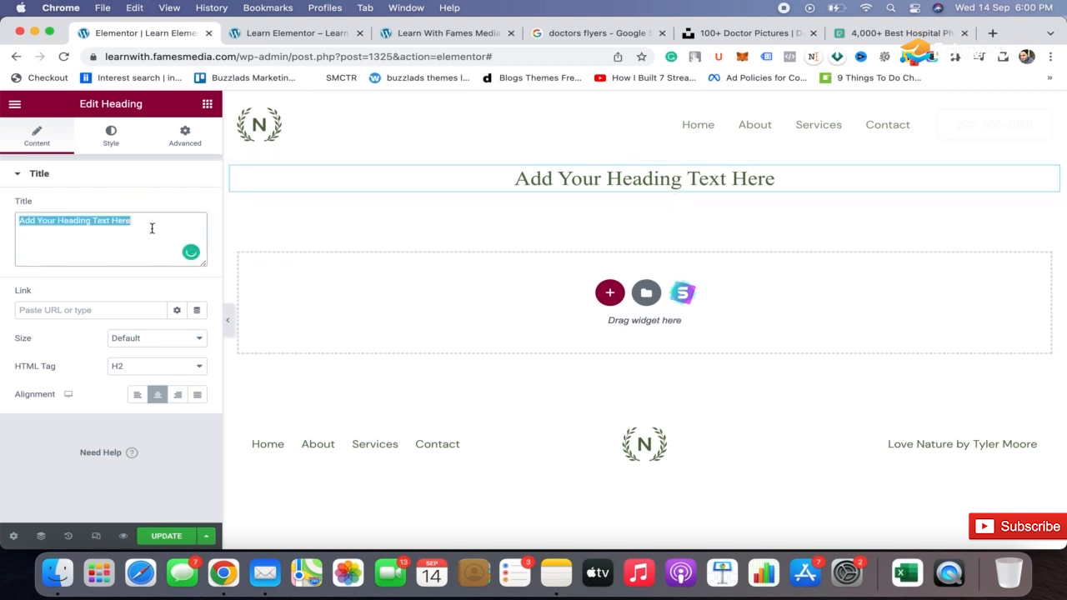
text(Want to )
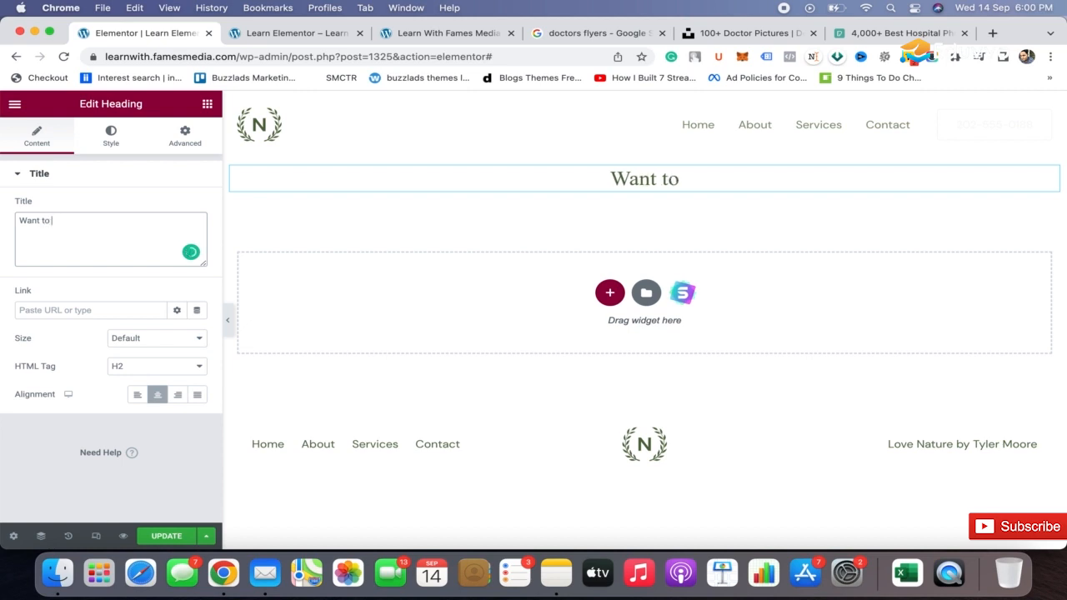
text(travel Eur)
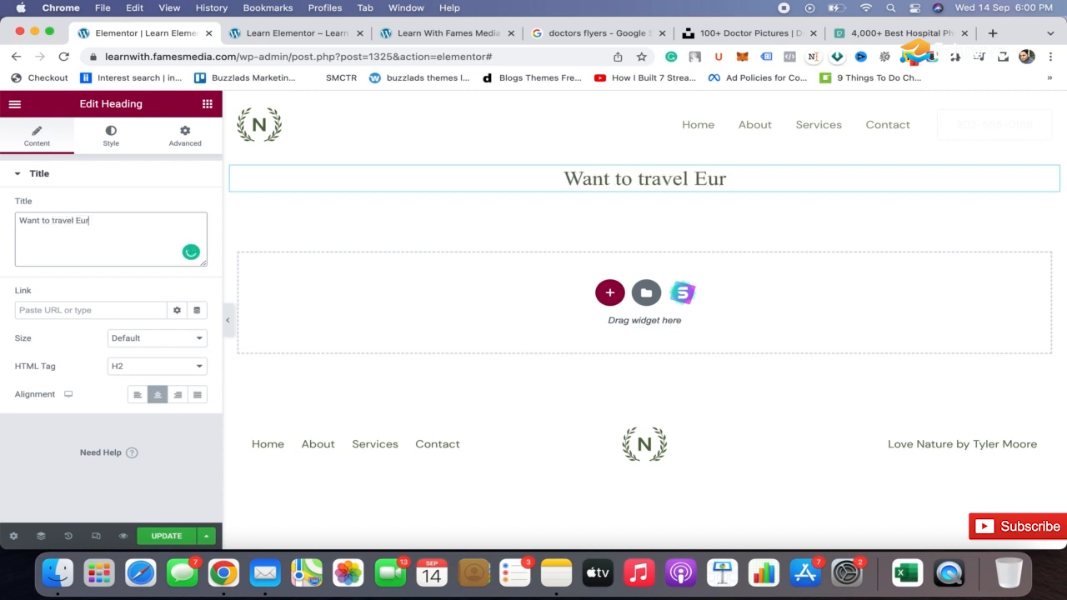
text(ope?)
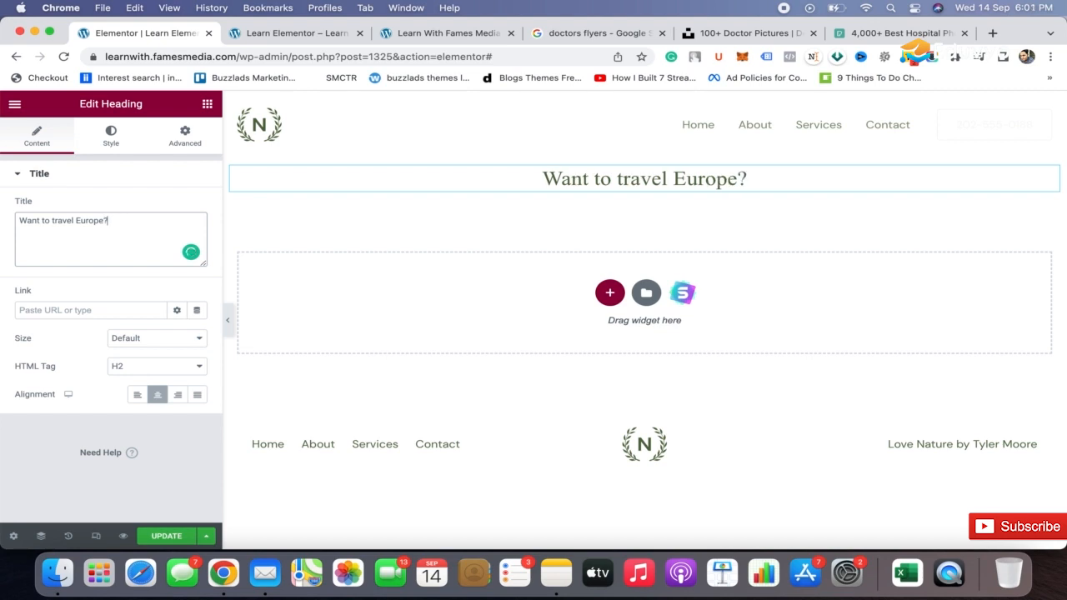
Set the font size of the "Want to travel Europe?" heading to 59 px.
click(123, 142)
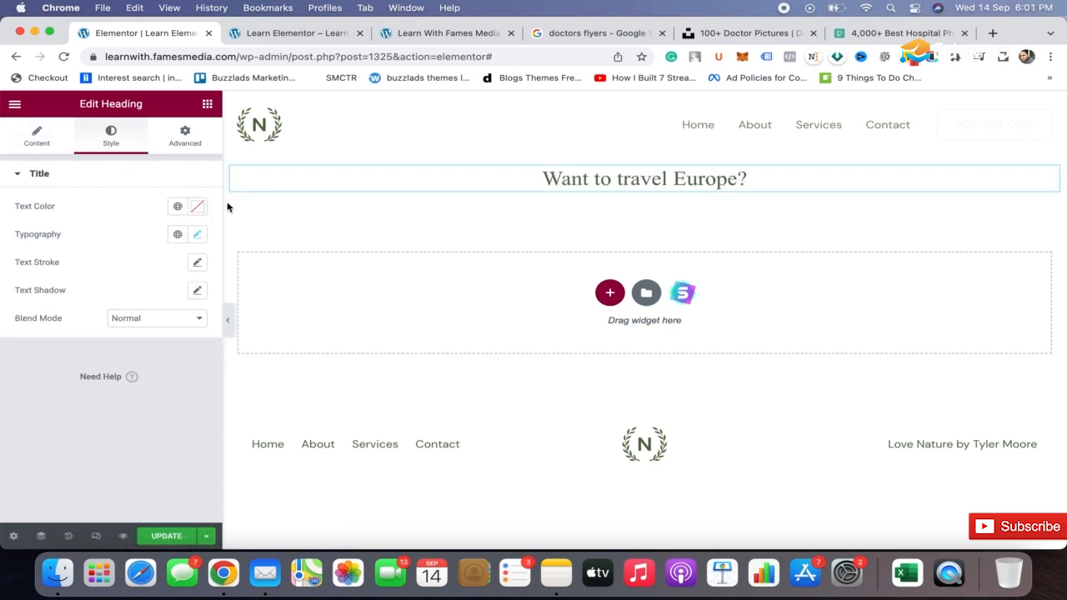
click(39, 144)
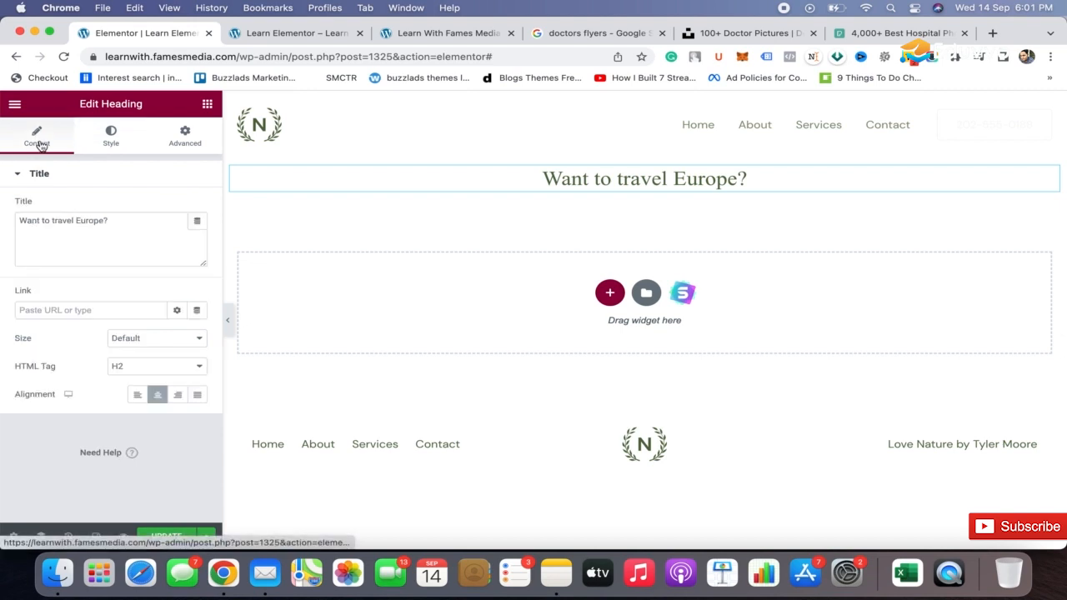
click(117, 142)
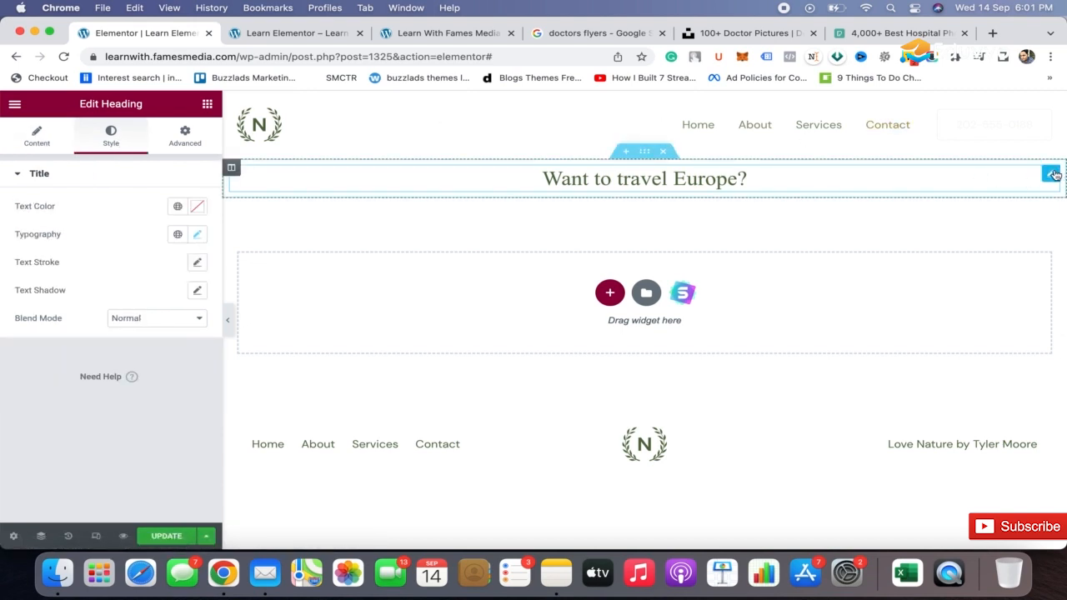
click(199, 236)
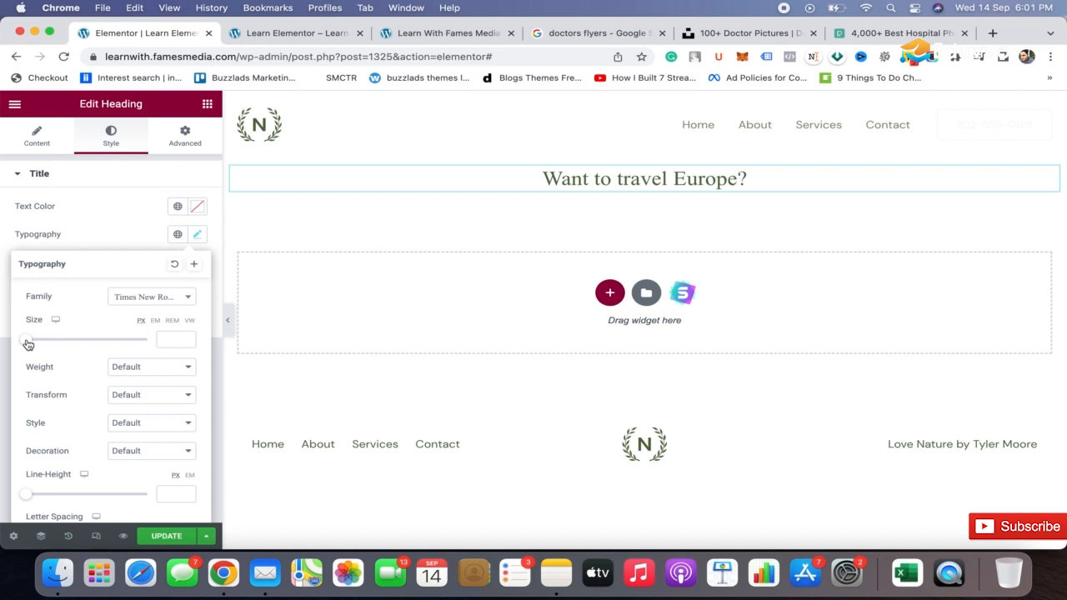
drag(31, 344, 62, 341)
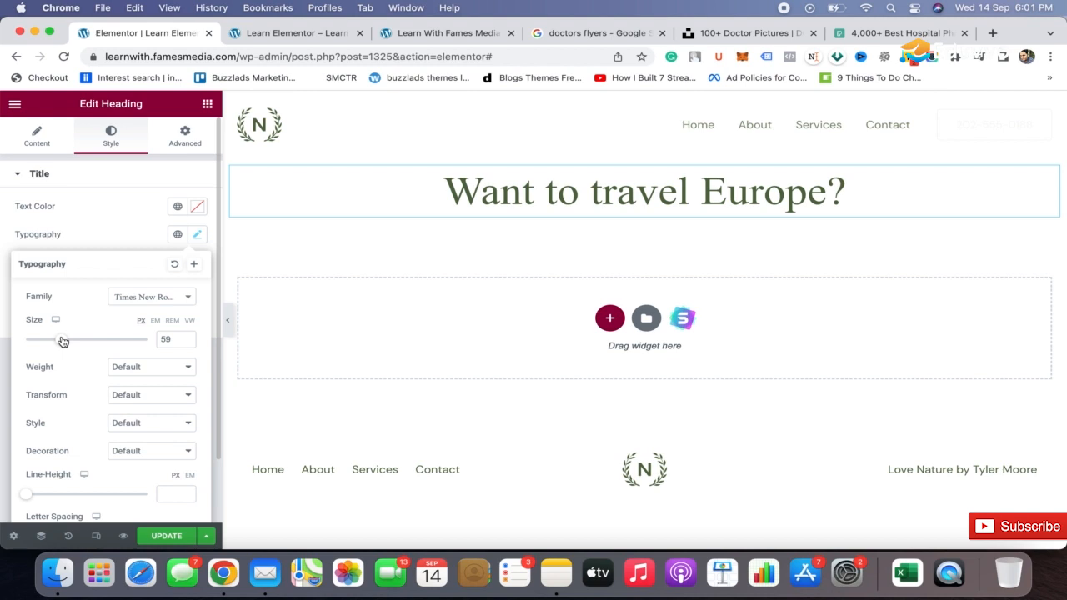
click(126, 221)
Add a Text Editor widget below the heading and center its text.
click(209, 104)
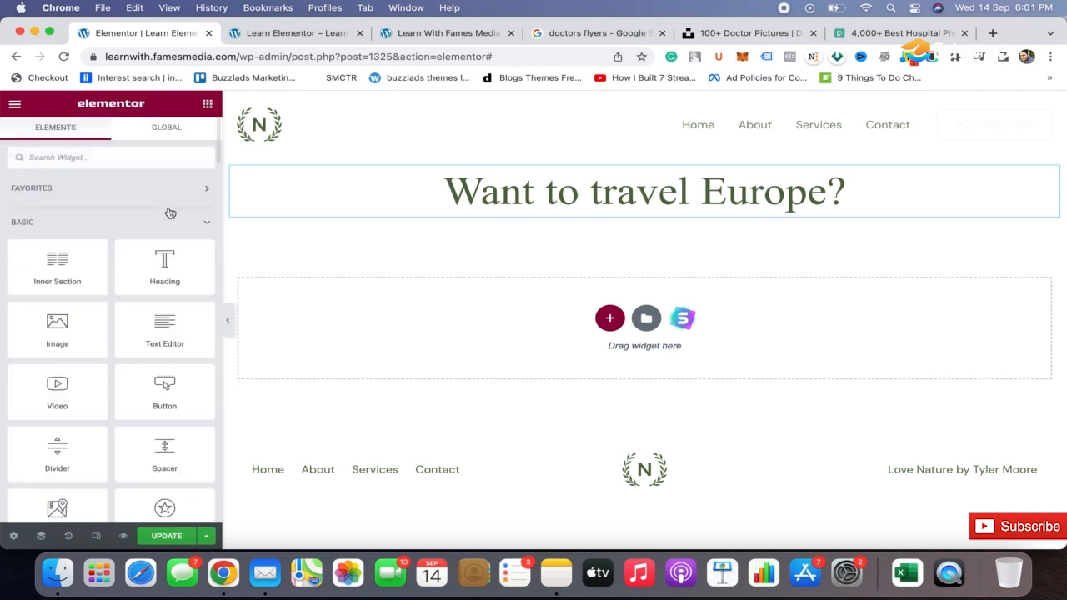
drag(162, 327, 648, 215)
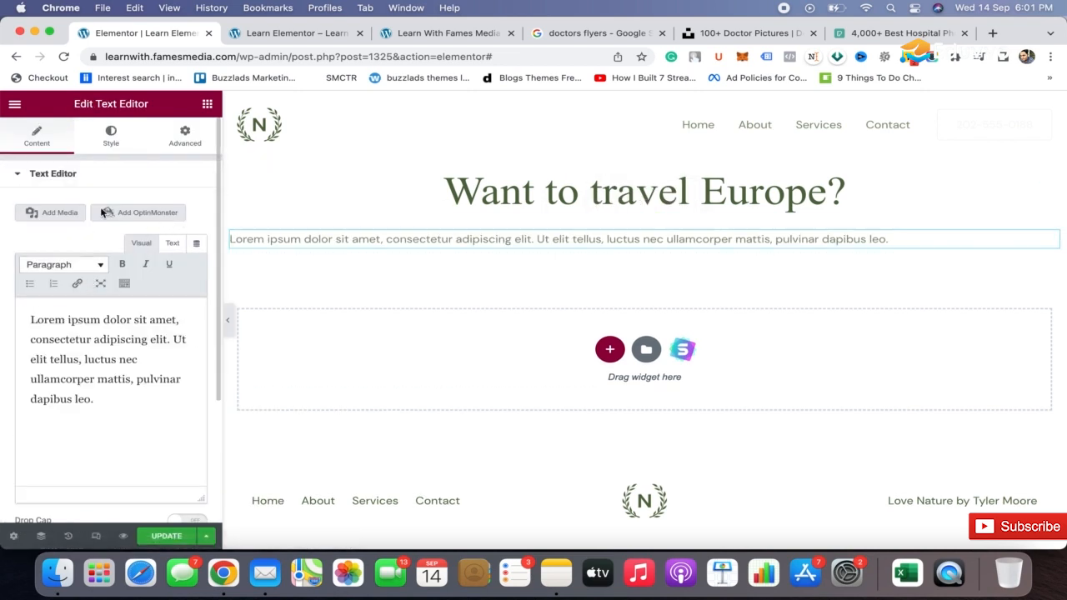
click(112, 140)
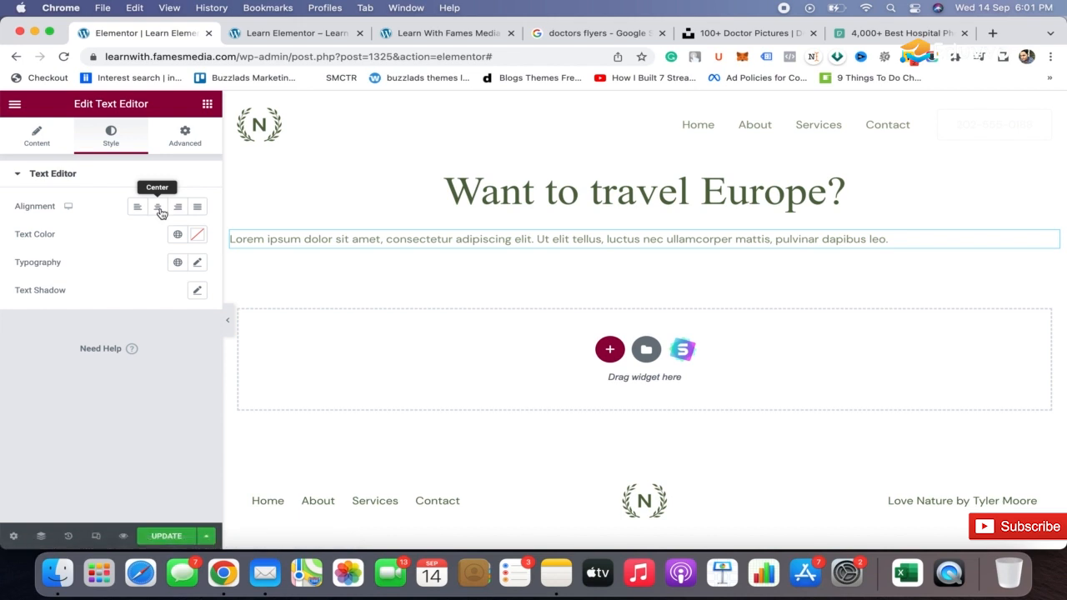
click(158, 208)
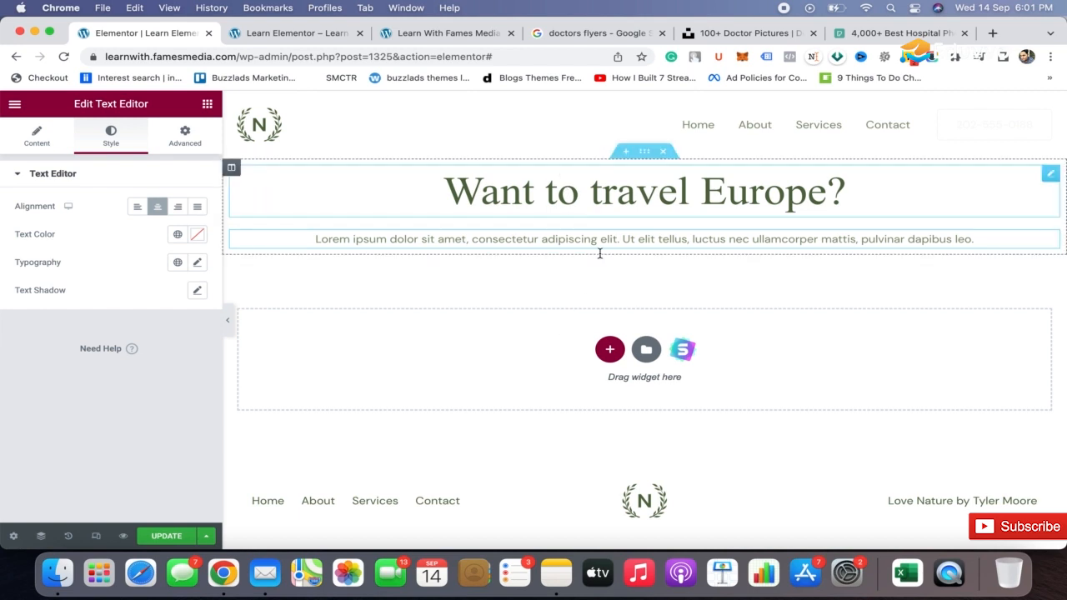
Unlink the padding values of the heading section and set its top padding to 100 px.
click(647, 157)
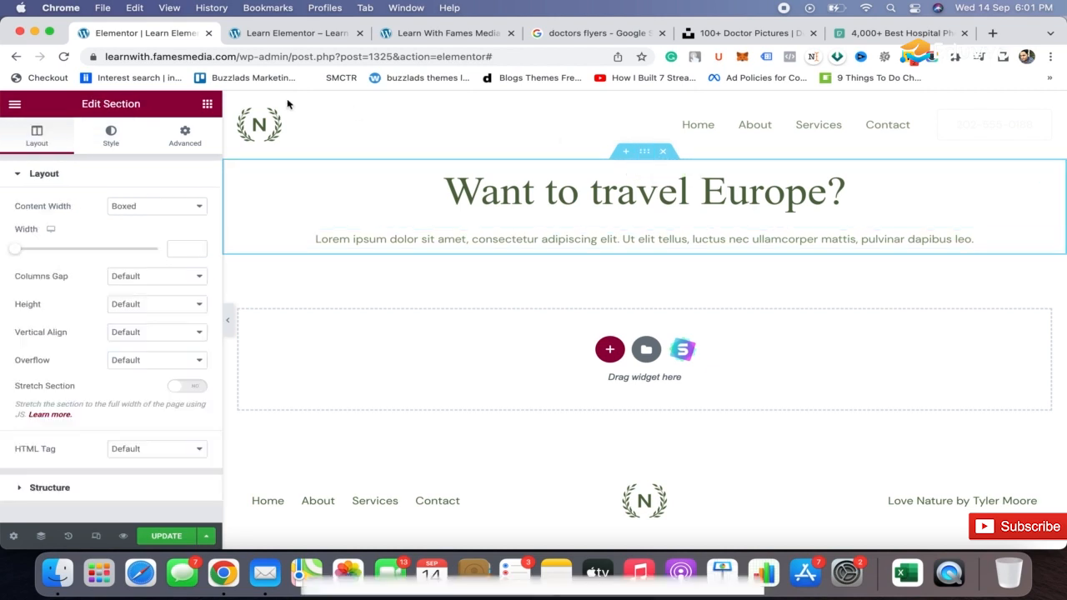
click(187, 134)
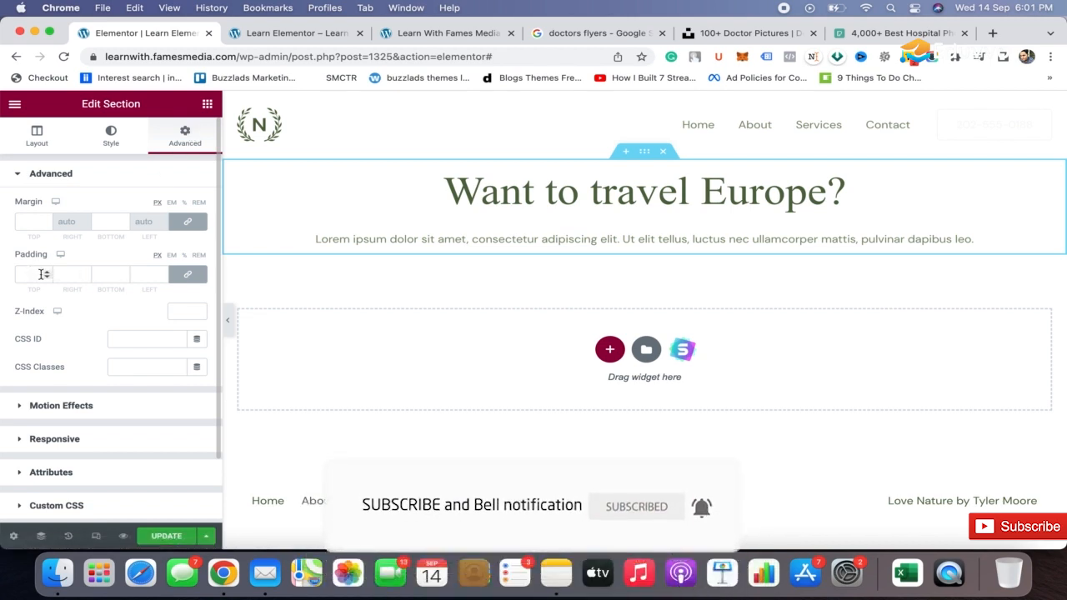
click(191, 277)
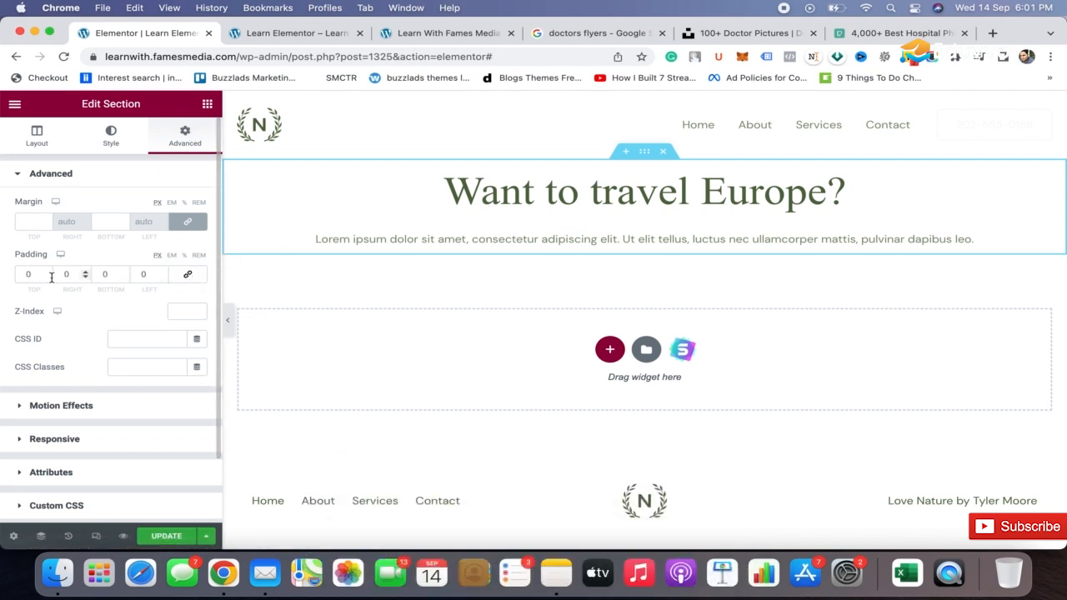
click(25, 277)
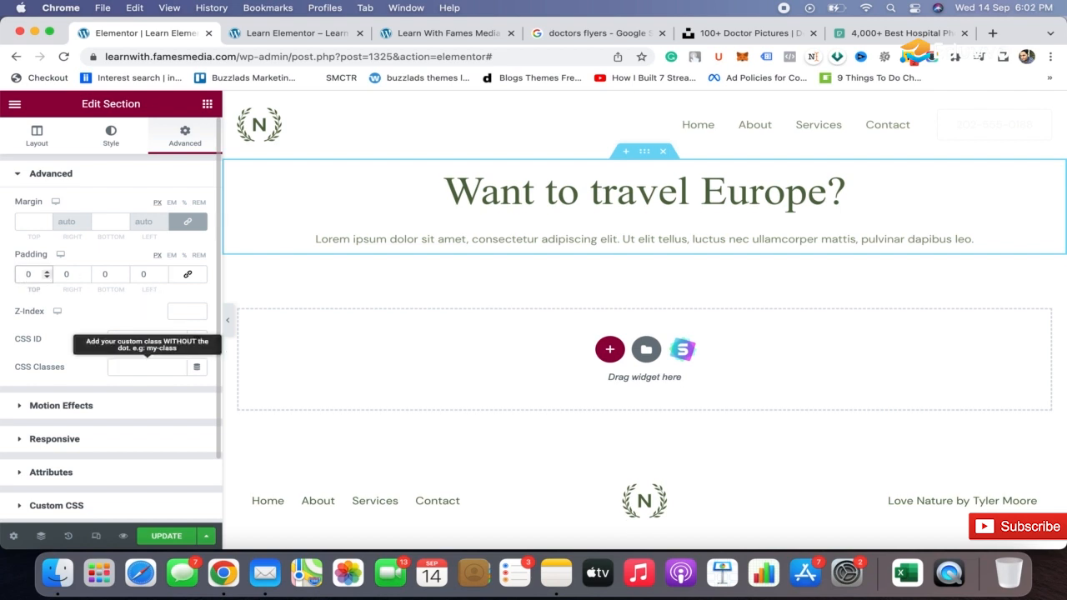
text(100)
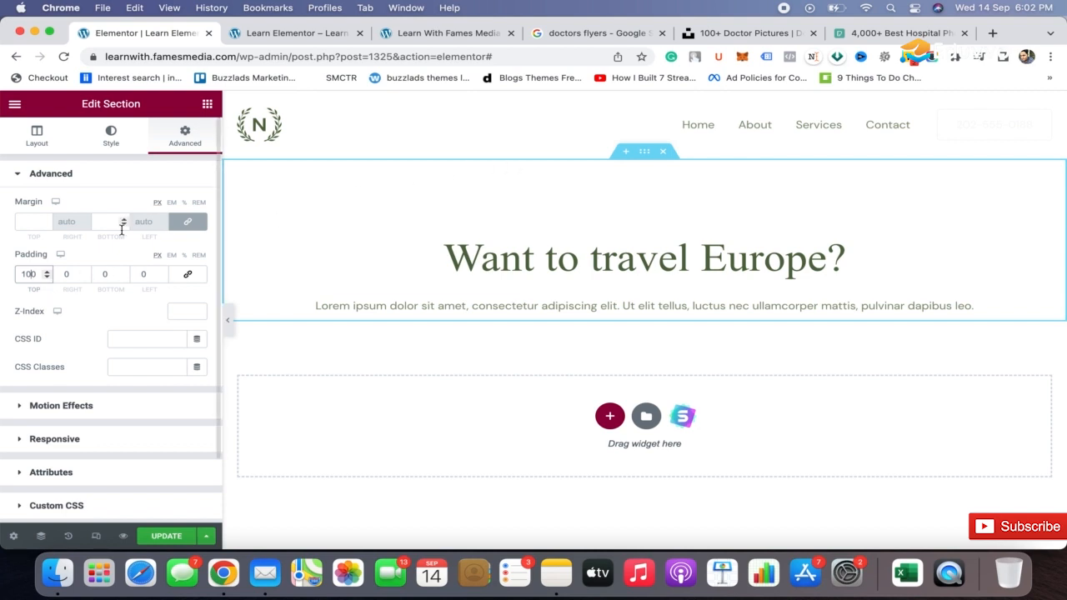
Set the section's bottom padding and top padding to 200 px each.
click(105, 273)
text(1000)
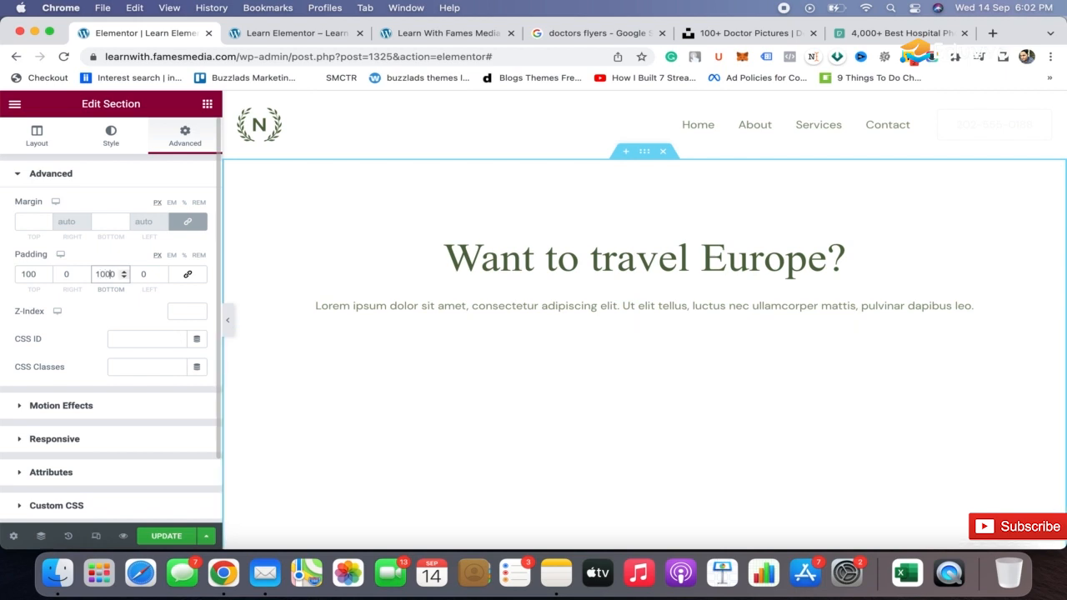
key(Delete)
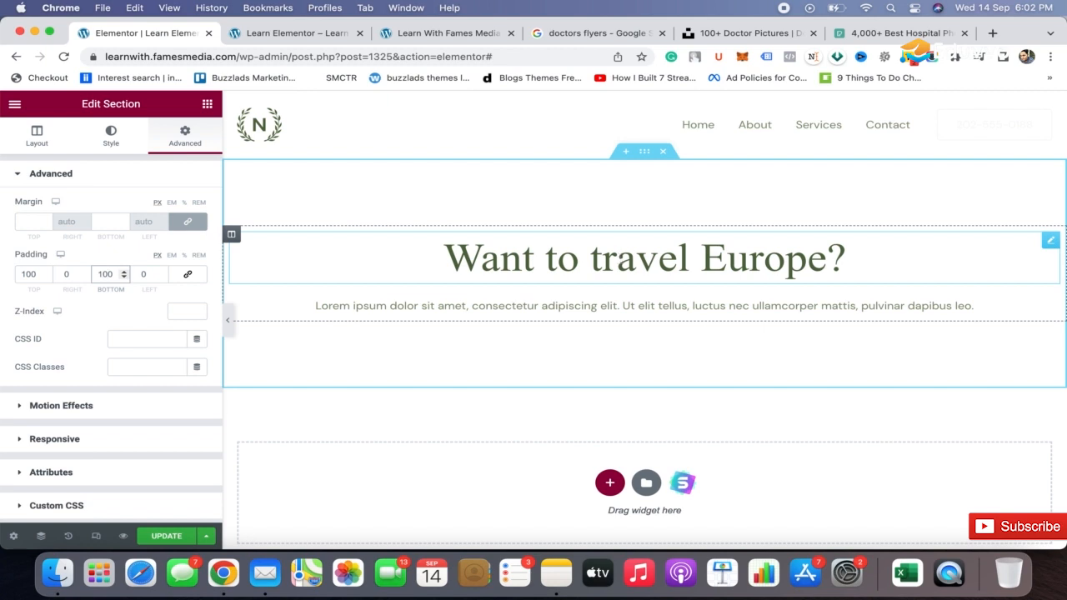
key(BackSpace)
text(2)
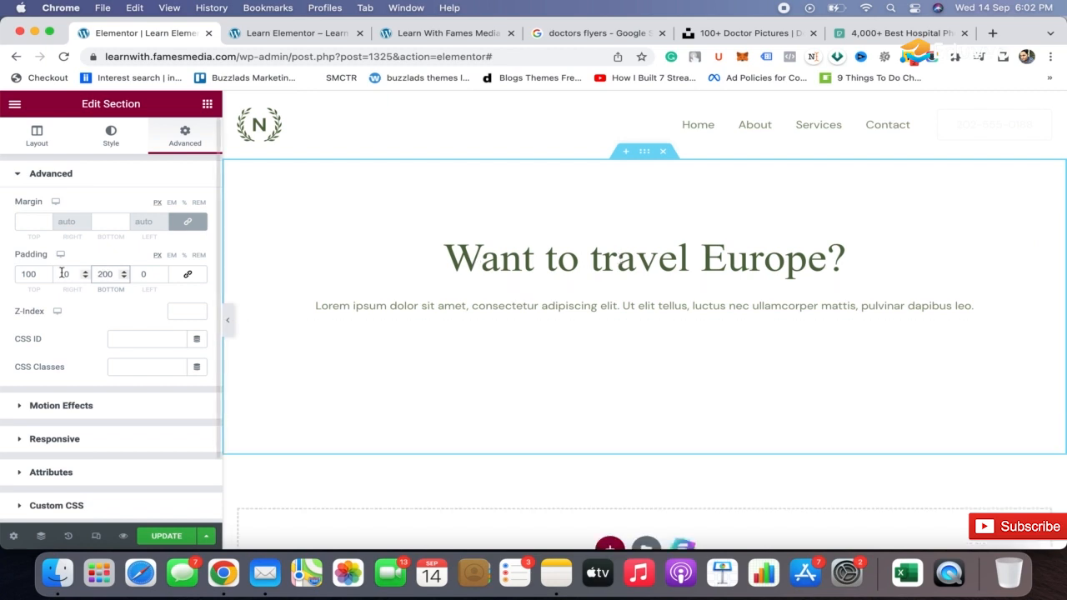
click(25, 274)
key(BackSpace)
text(2)
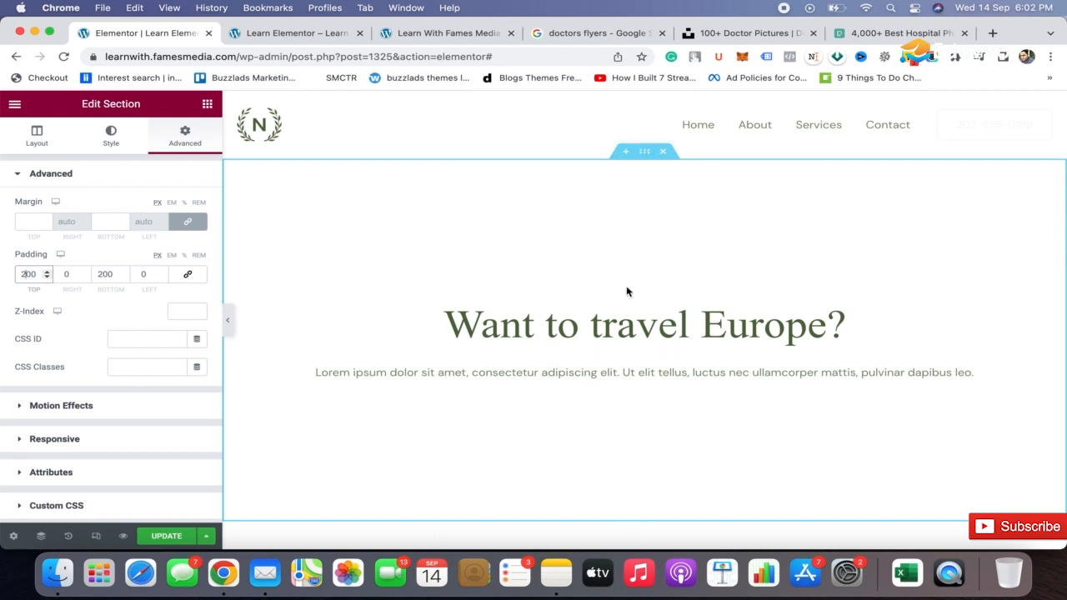
Try an Image widget below the paragraph text and delete it from the section.
click(207, 103)
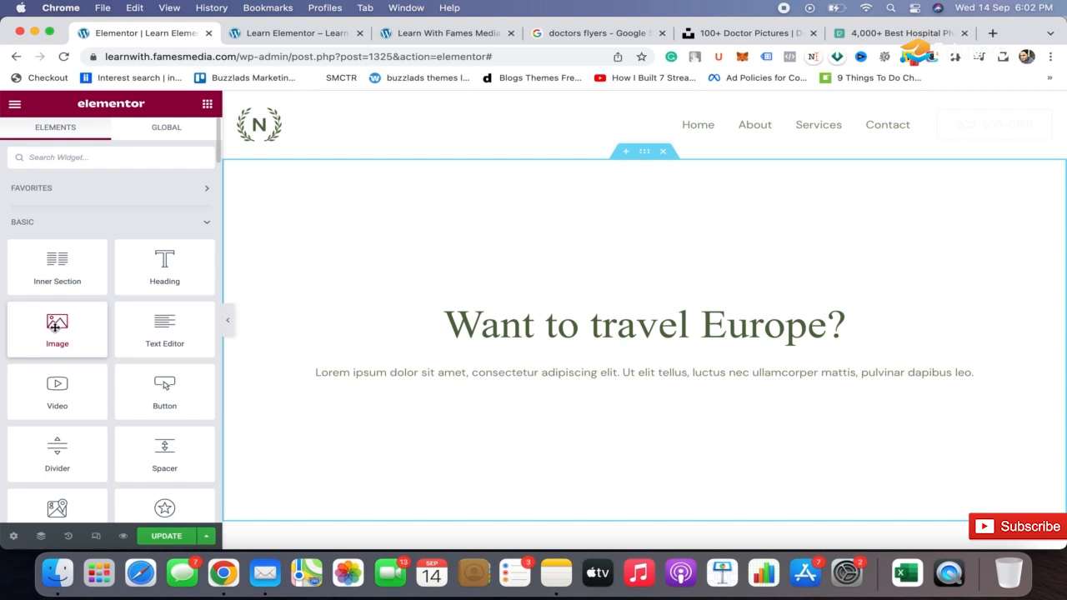
drag(55, 326, 486, 231)
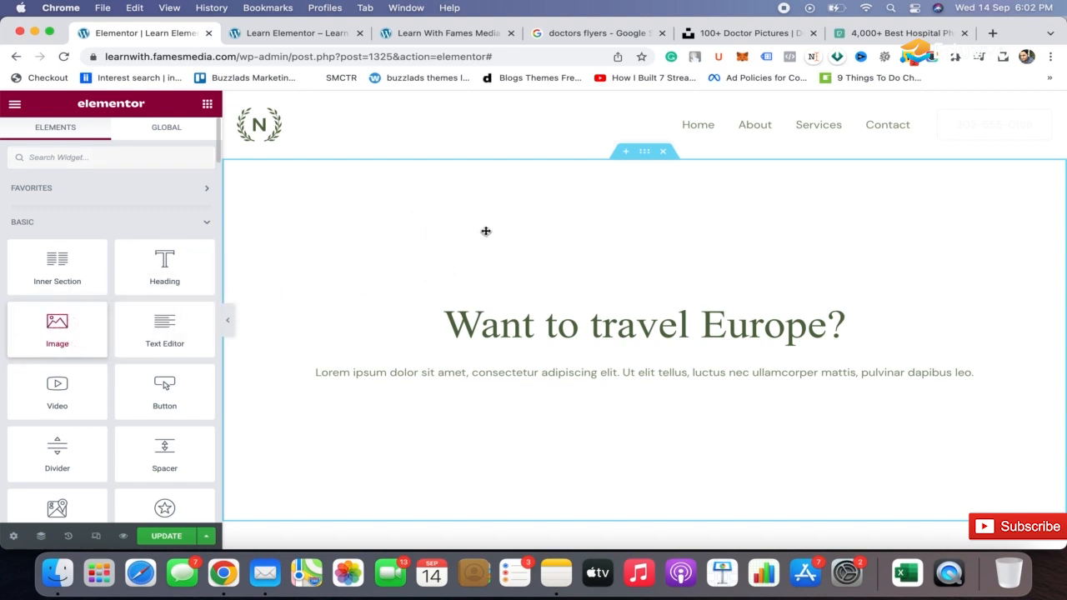
drag(79, 325, 661, 376)
scroll(659, 424, down, 3)
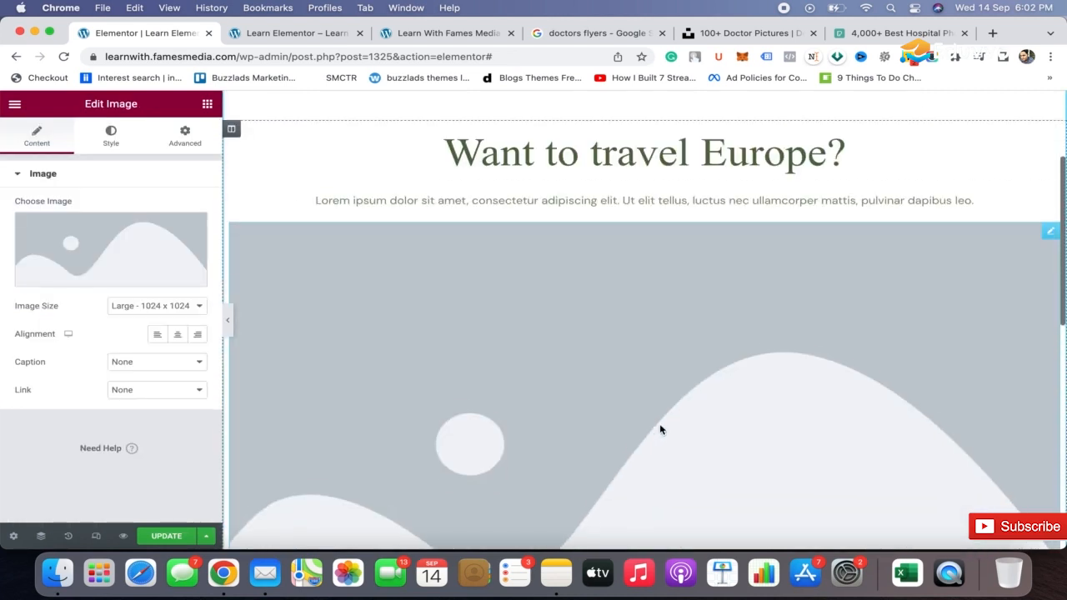
scroll(660, 425, up, 3)
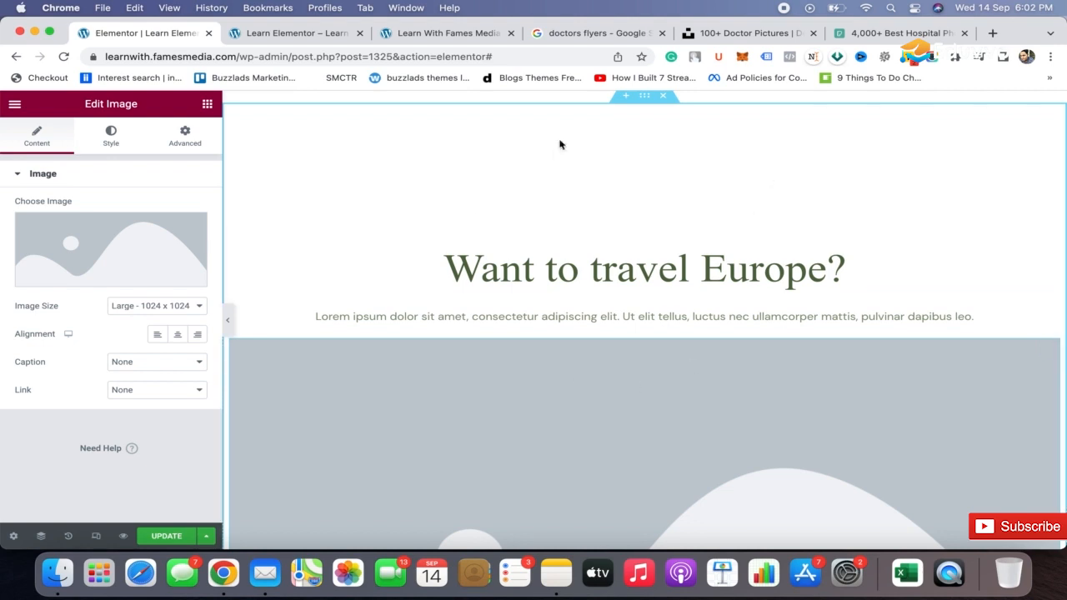
right_click(1049, 353)
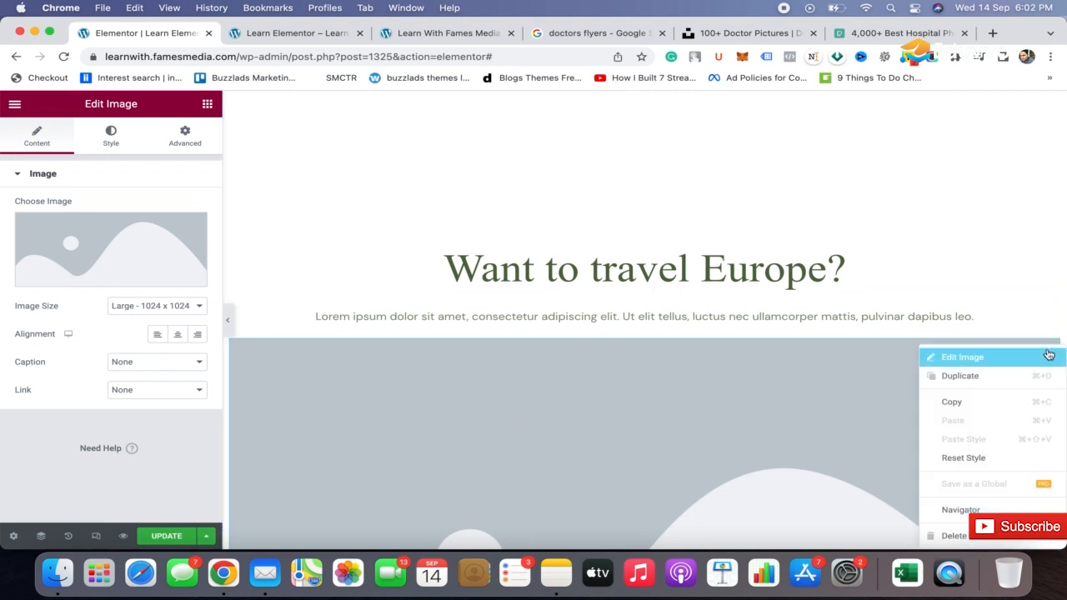
click(950, 536)
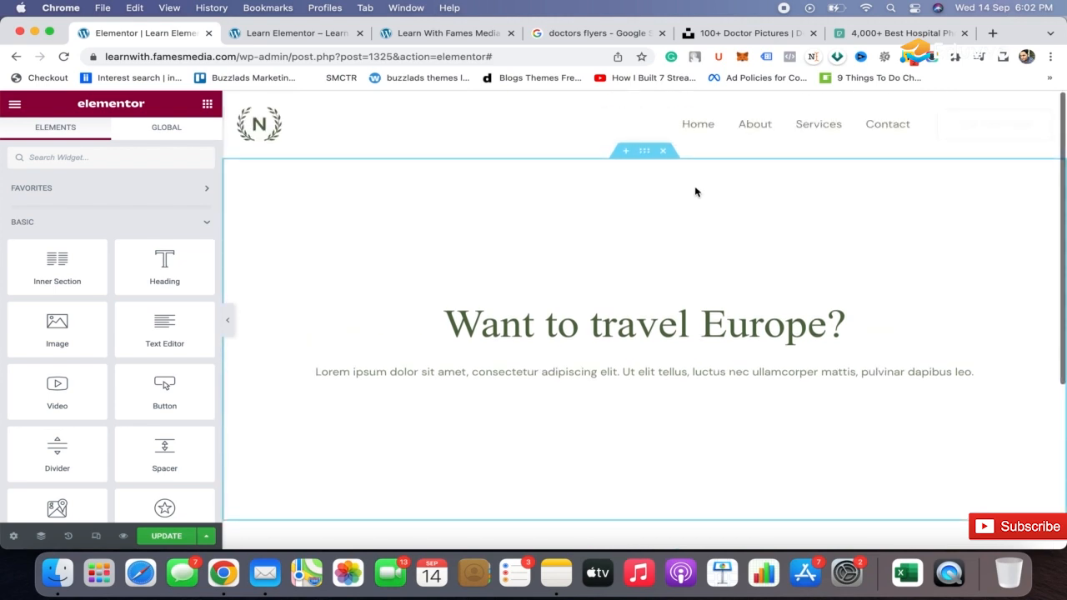
Give the section a classic background with the color white, #FFFFFF.
click(646, 156)
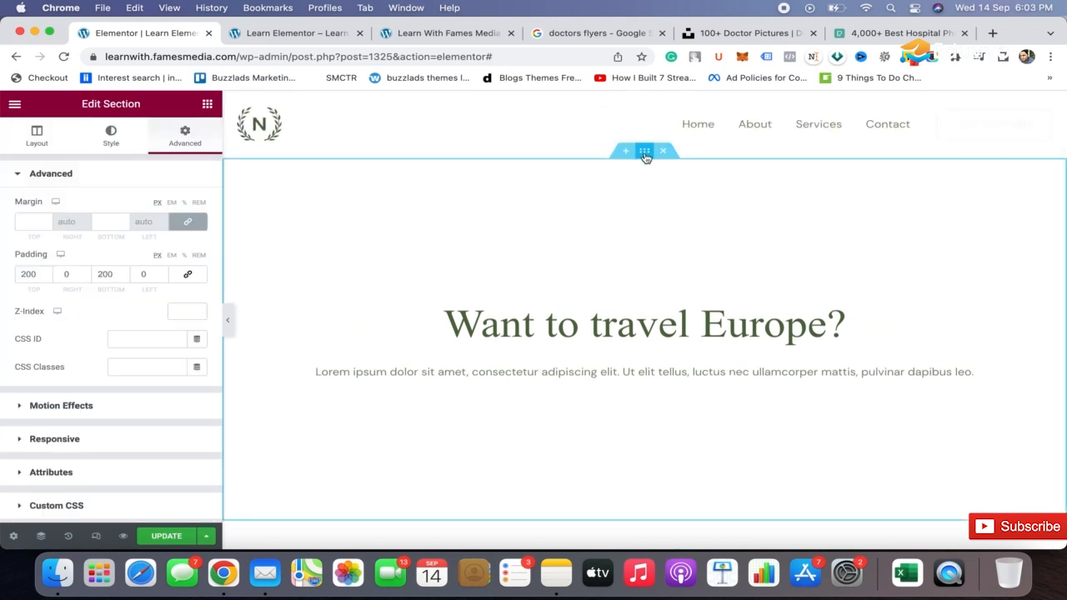
click(107, 138)
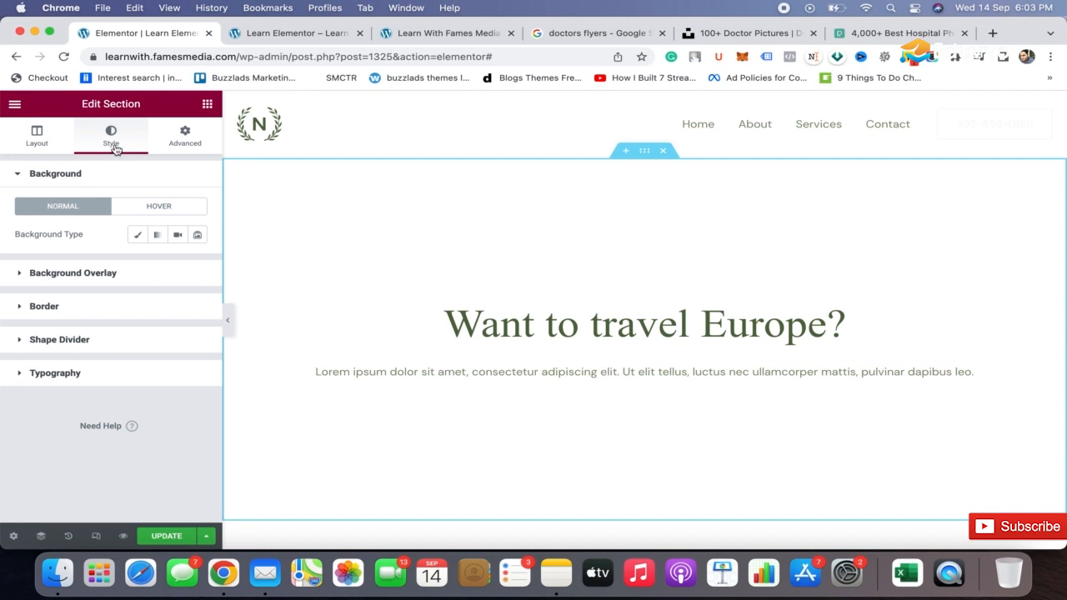
click(137, 237)
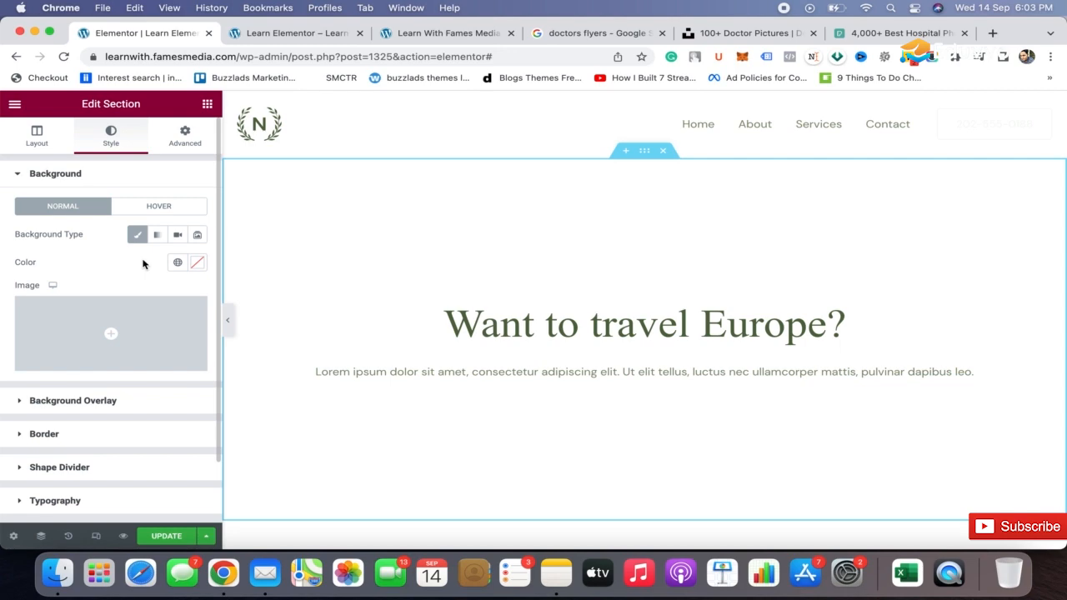
click(198, 264)
mouse_move(84, 339)
mouse_down()
mouse_move(5, 339)
mouse_move(11, 398)
mouse_move(10, 271)
mouse_up()
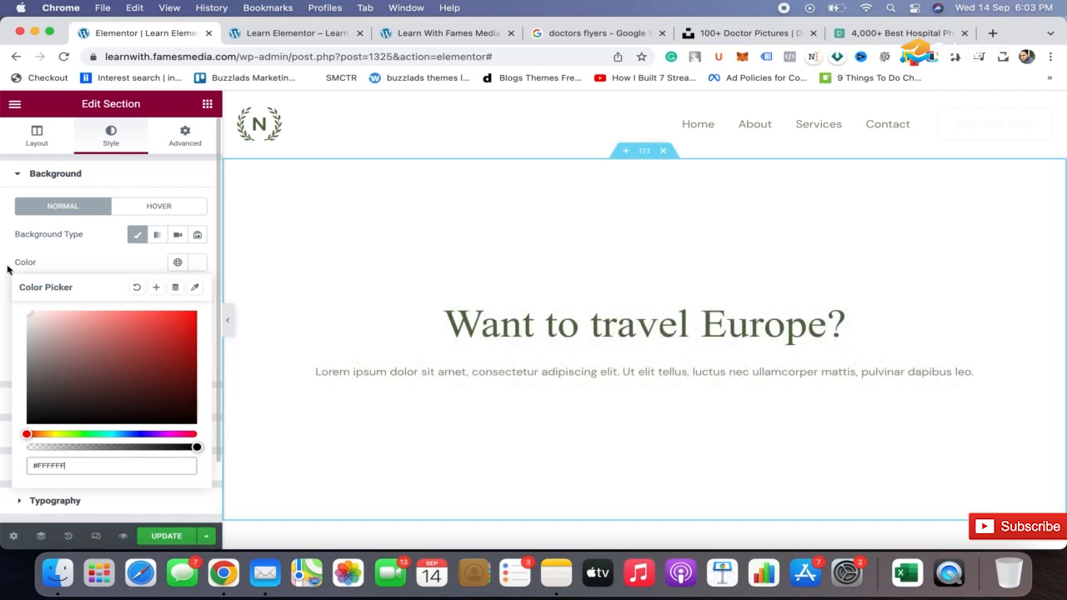
click(103, 258)
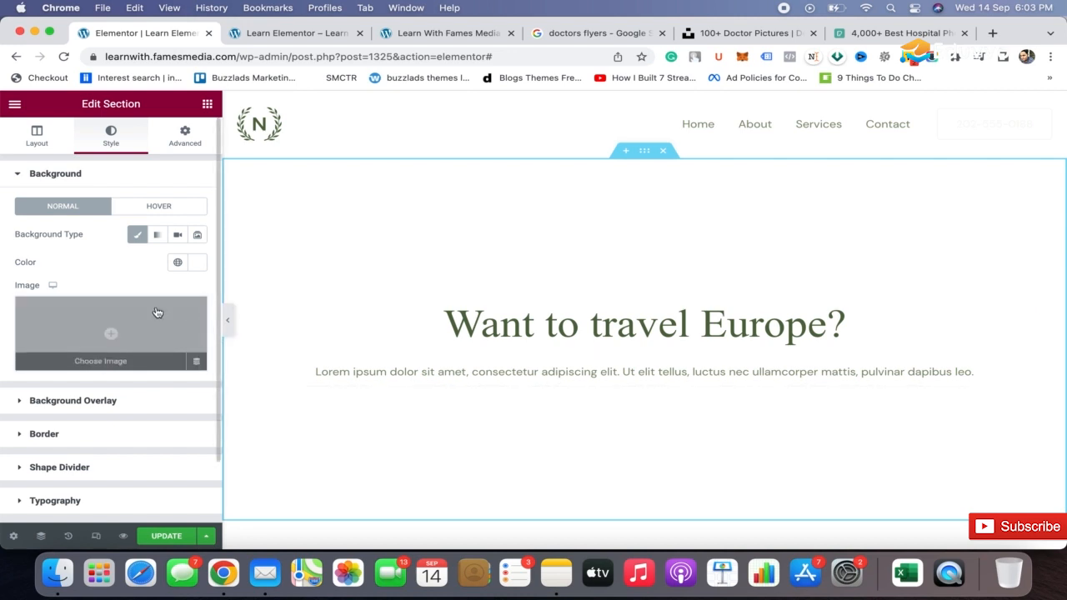
Open the section's background image selection and pick header-hero.jpg in the media library.
click(128, 317)
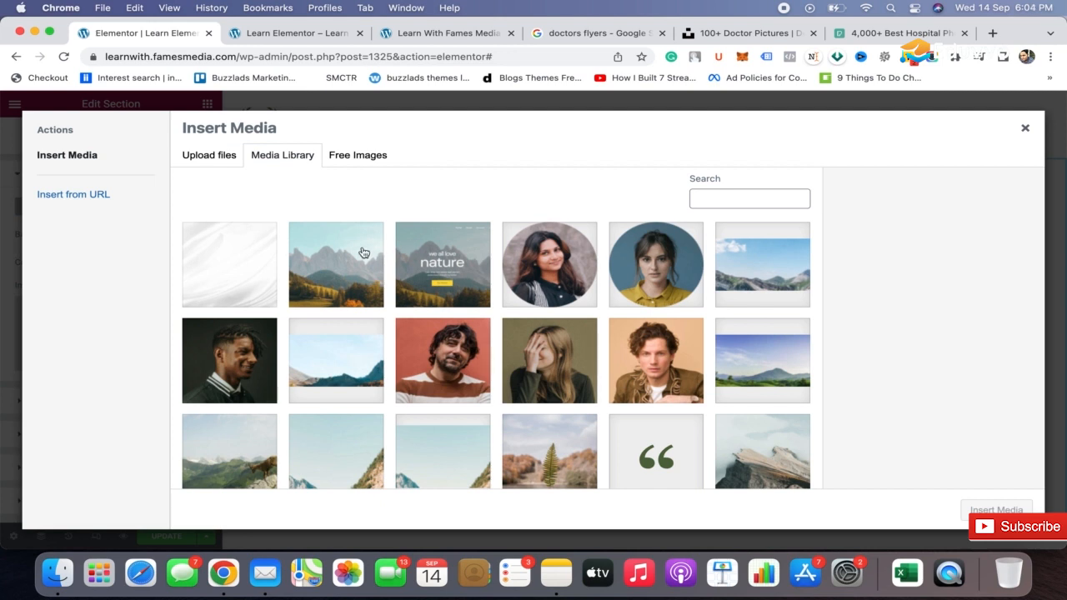
click(372, 253)
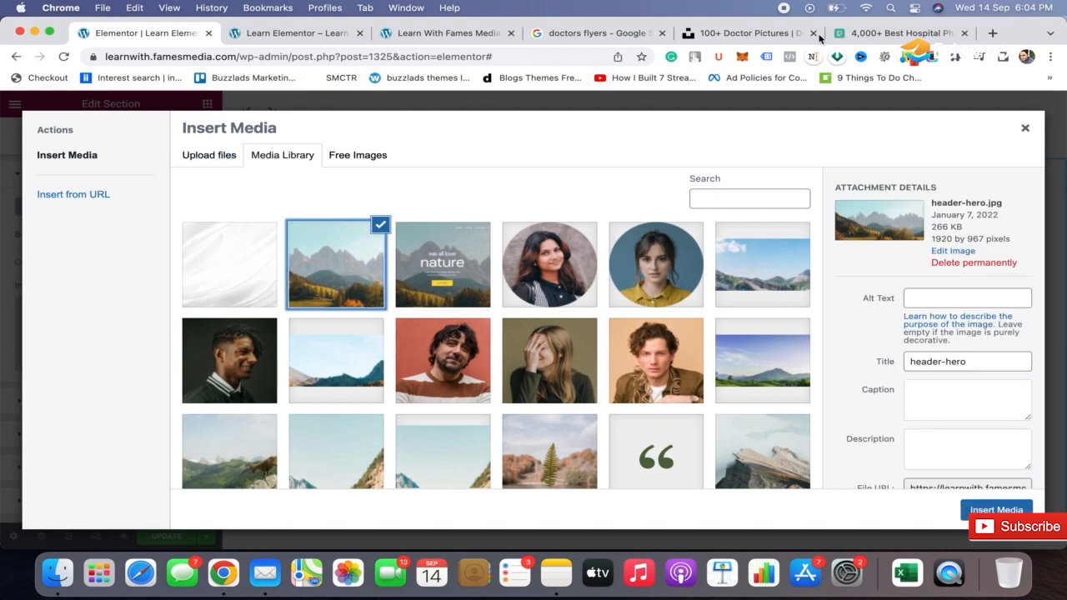
Switch to the Pexels browser page and search for "beach" photos.
click(934, 34)
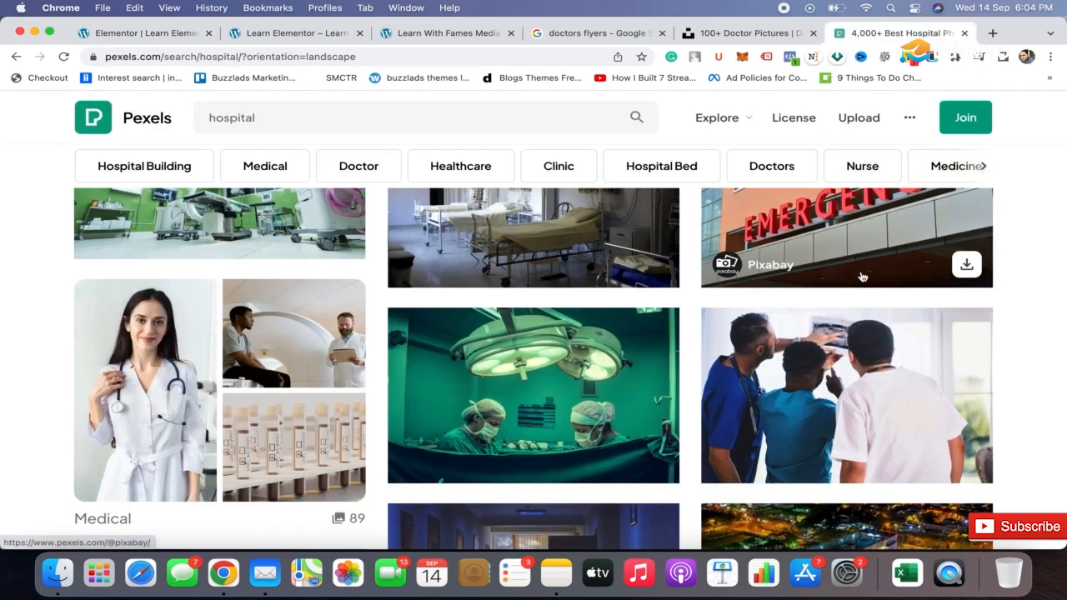
scroll(533, 333, up, 5)
click(498, 129)
key(super+a)
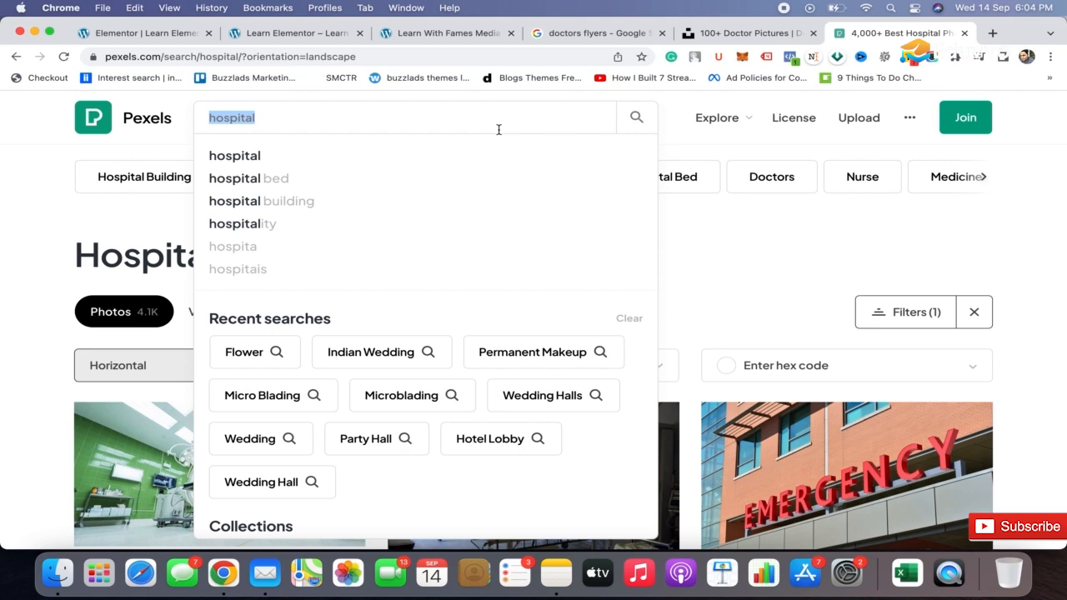
text(beach)
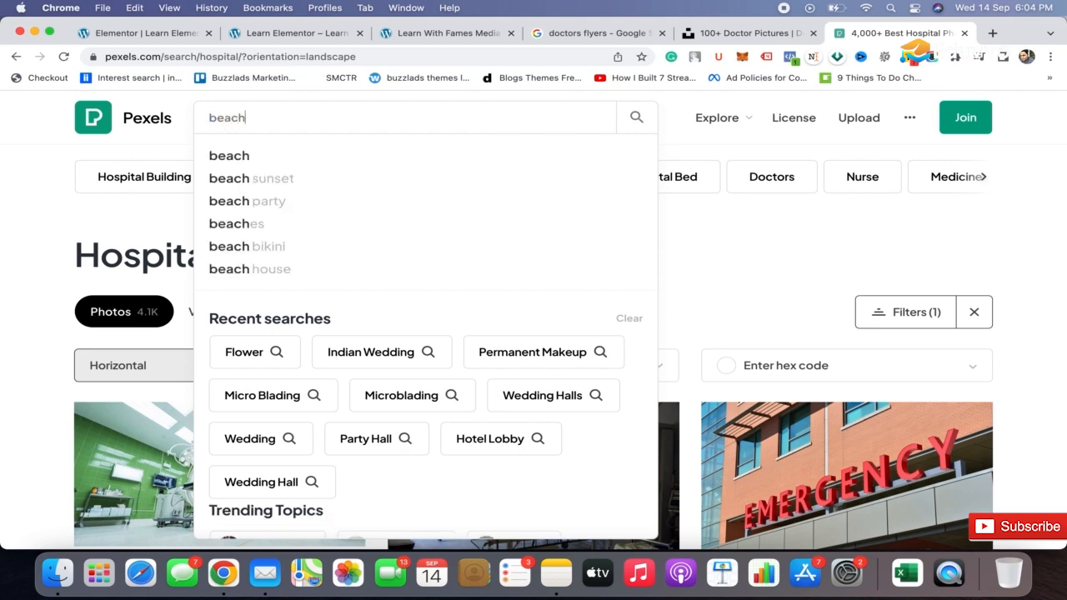
key(Return)
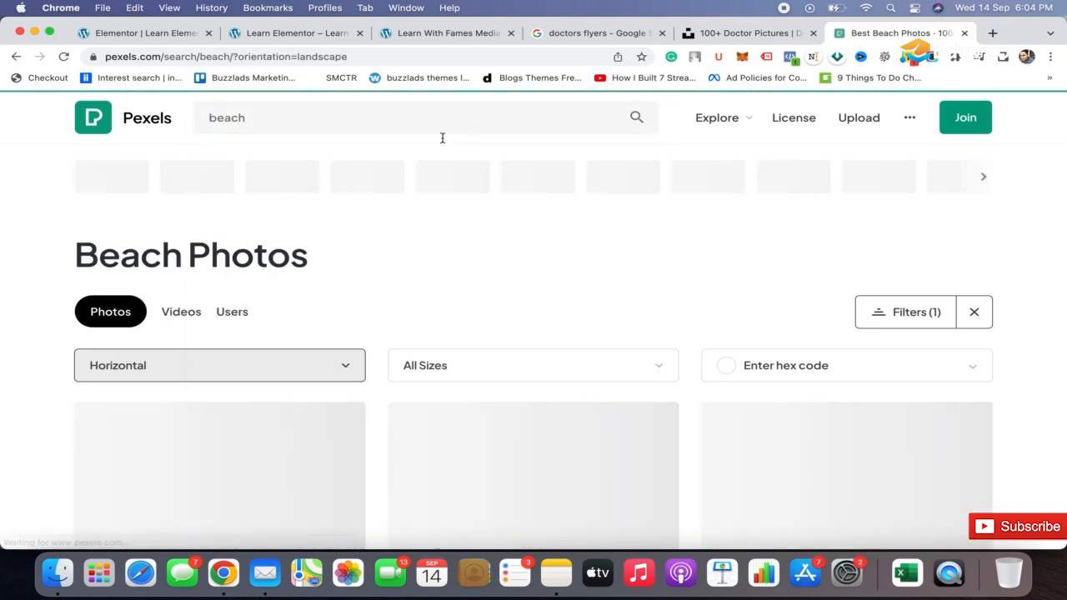
Search Pexels for "europe" photos.
click(346, 123)
text(euro)
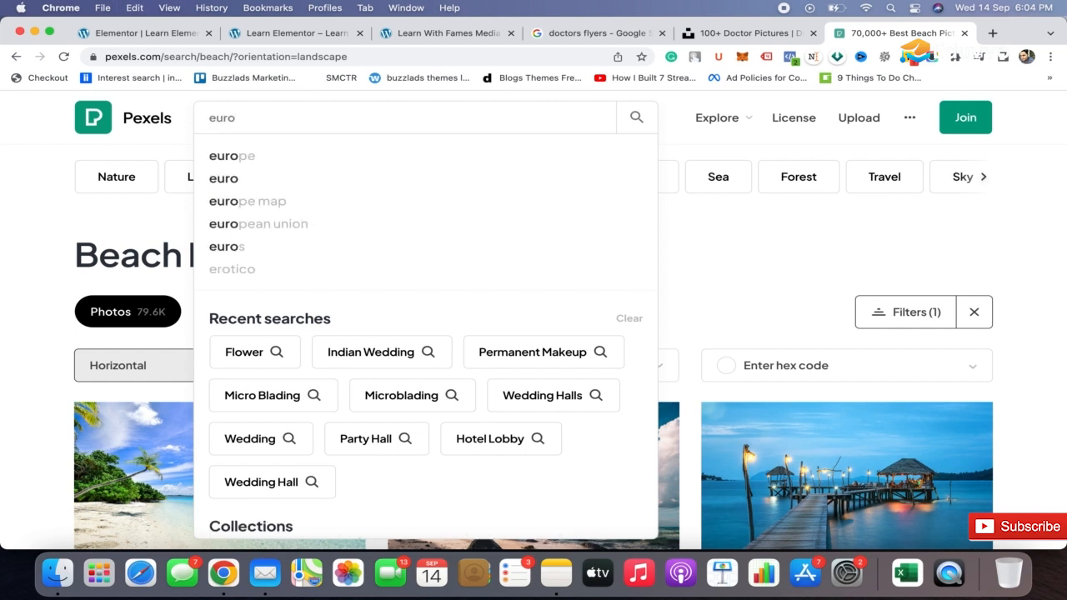
click(250, 161)
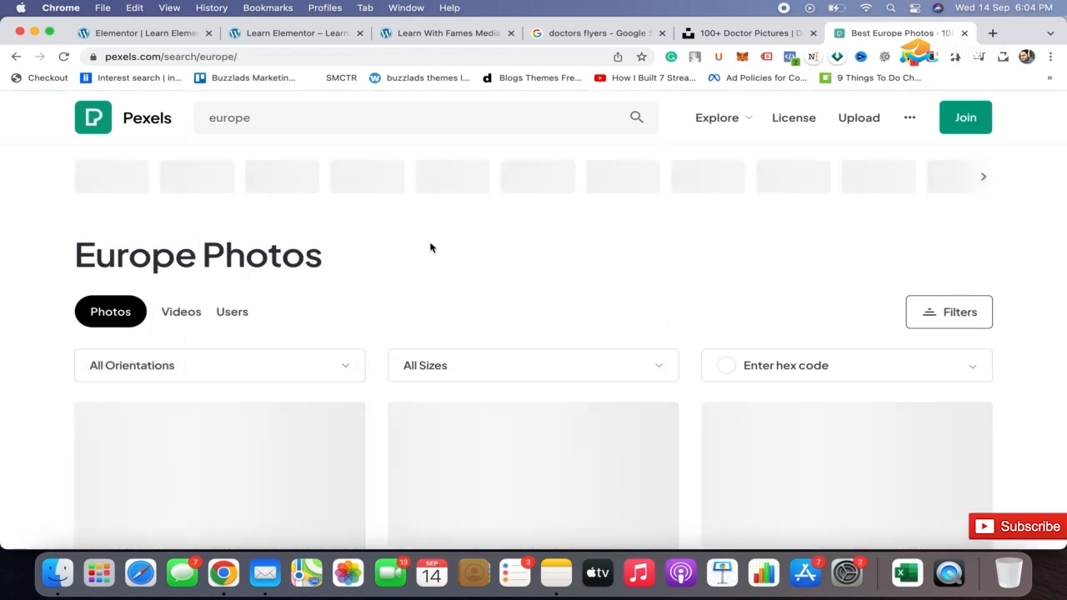
Download the Pixabay photo of Big Ben and the bridge in Medium size, 1280×881.
scroll(428, 245, down, 5)
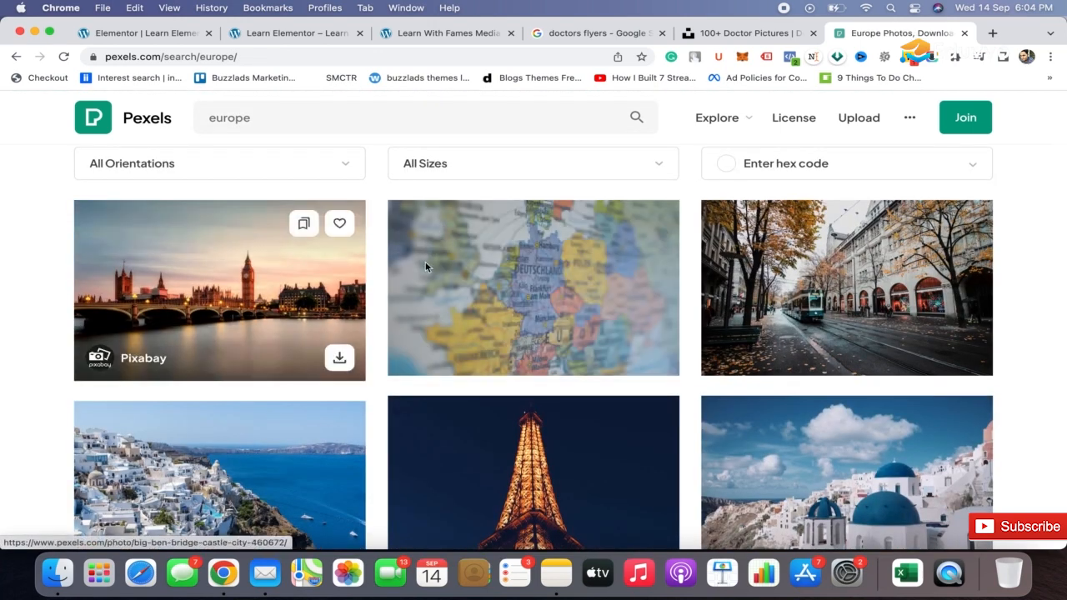
scroll(372, 274, down, 3)
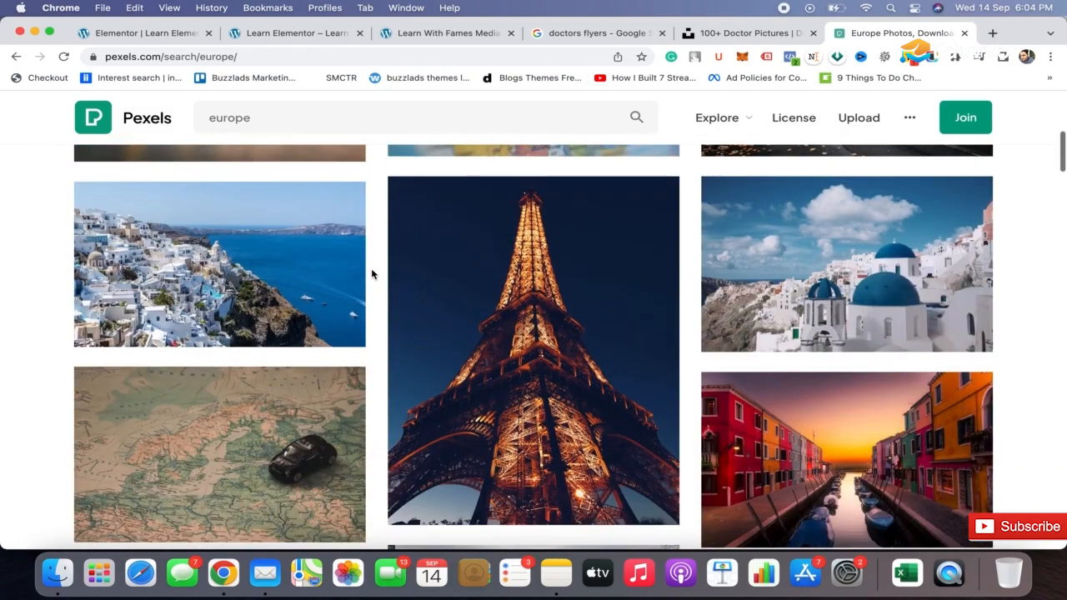
scroll(372, 275, down, 3)
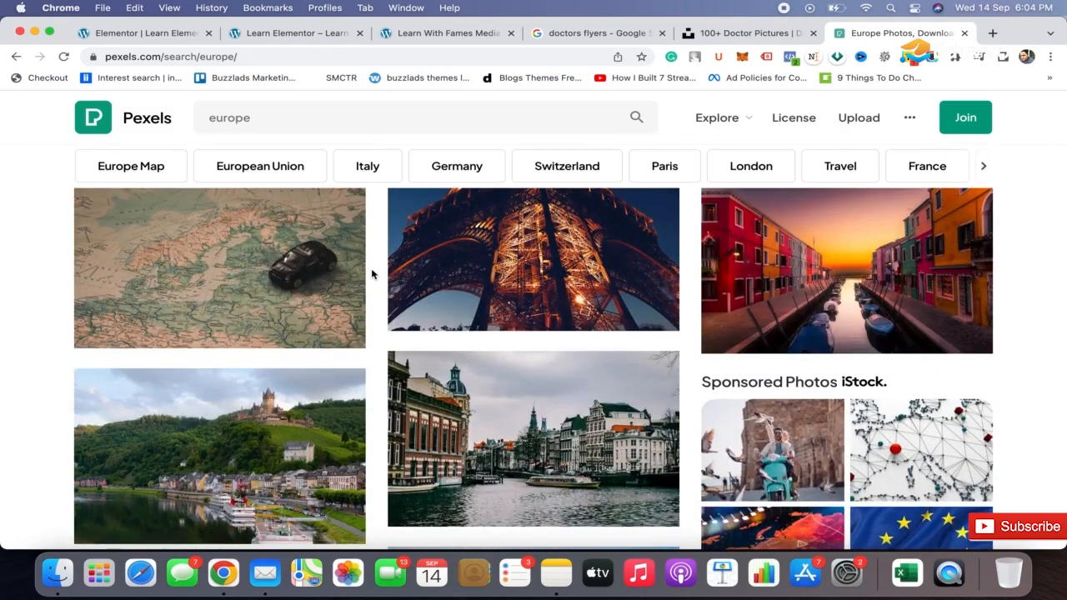
scroll(372, 275, up, 5)
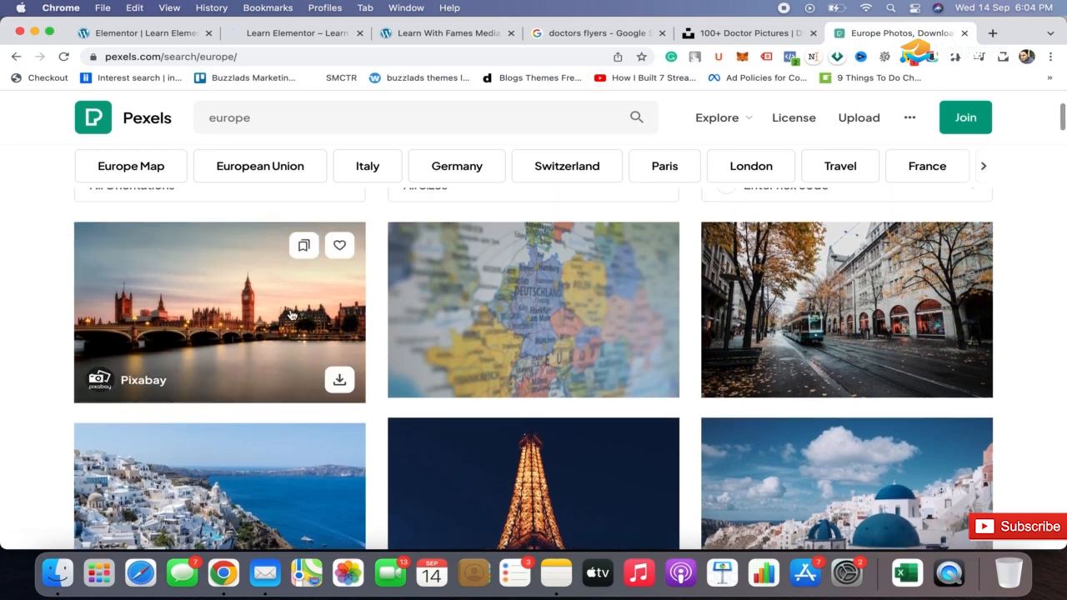
click(290, 310)
click(978, 168)
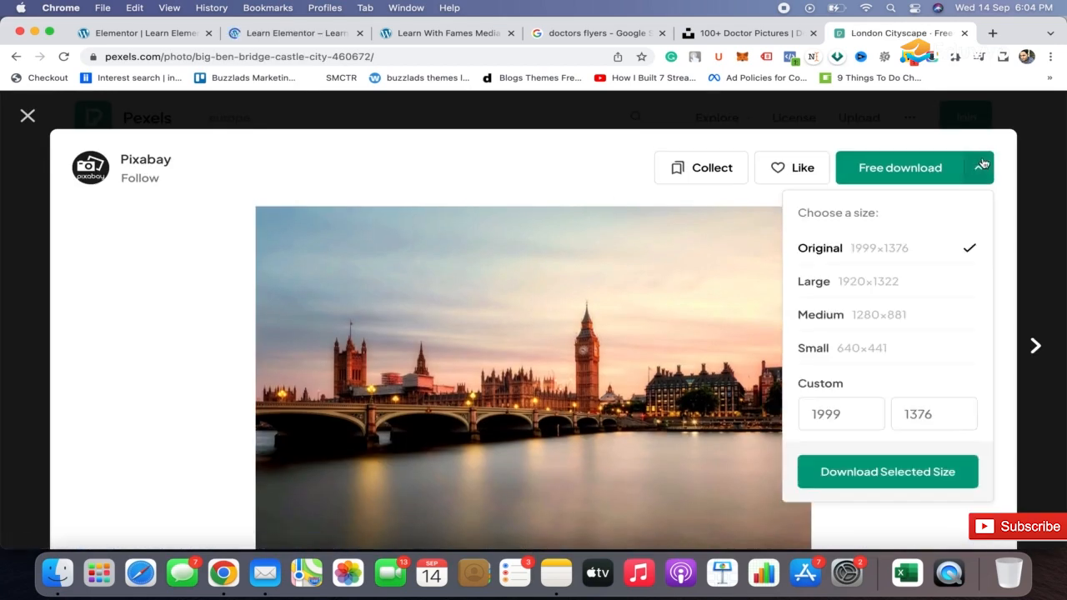
click(911, 315)
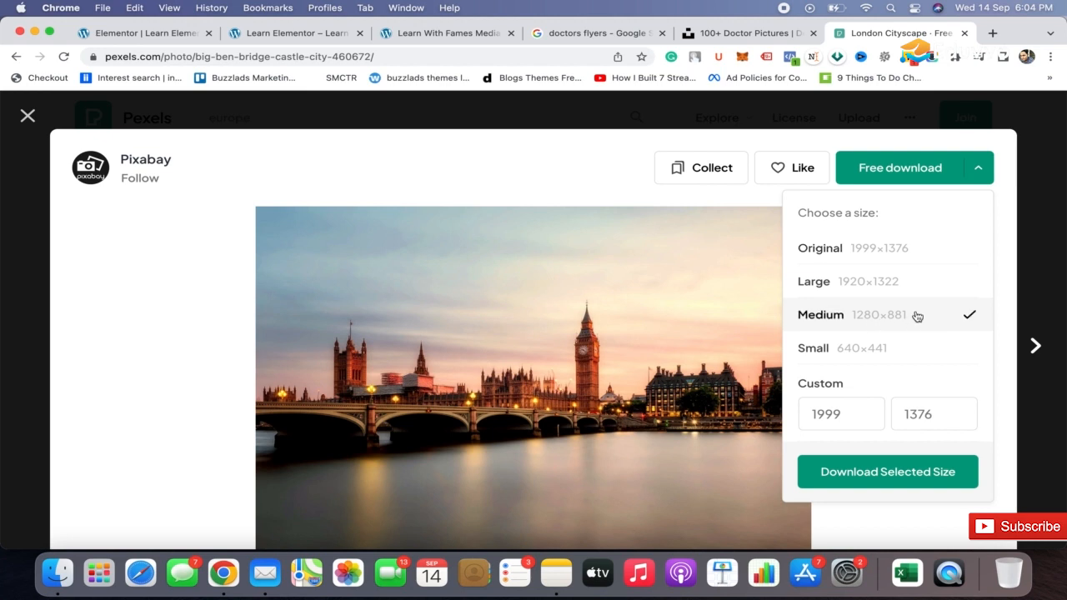
click(883, 479)
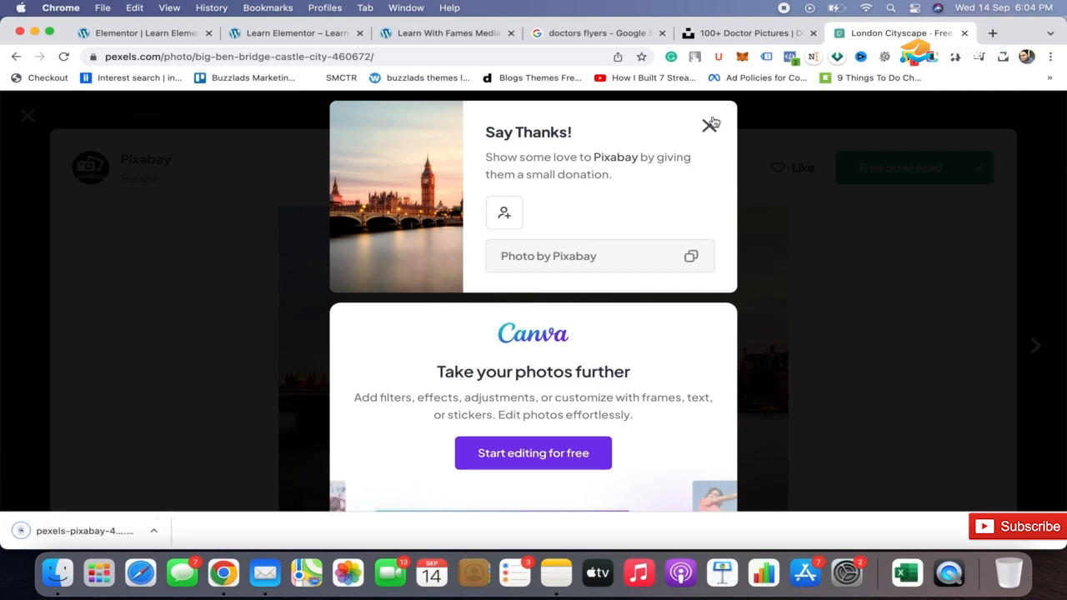
Return to the Elementor page and upload the Big Ben photo pexels-pixabay-460672.jpg from Downloads to the media library.
click(710, 124)
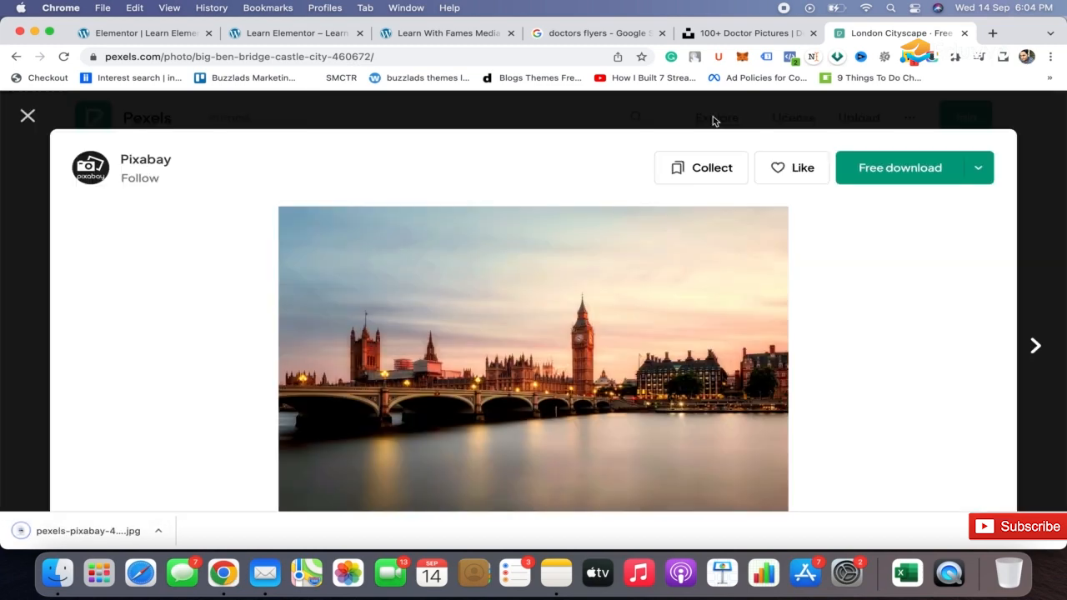
click(279, 35)
click(146, 35)
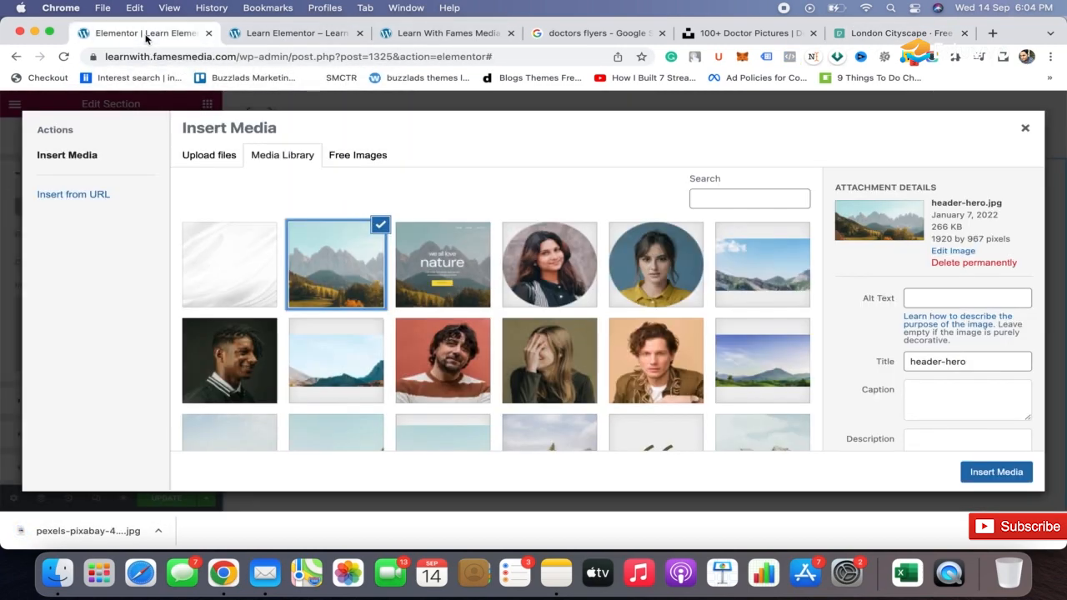
click(201, 157)
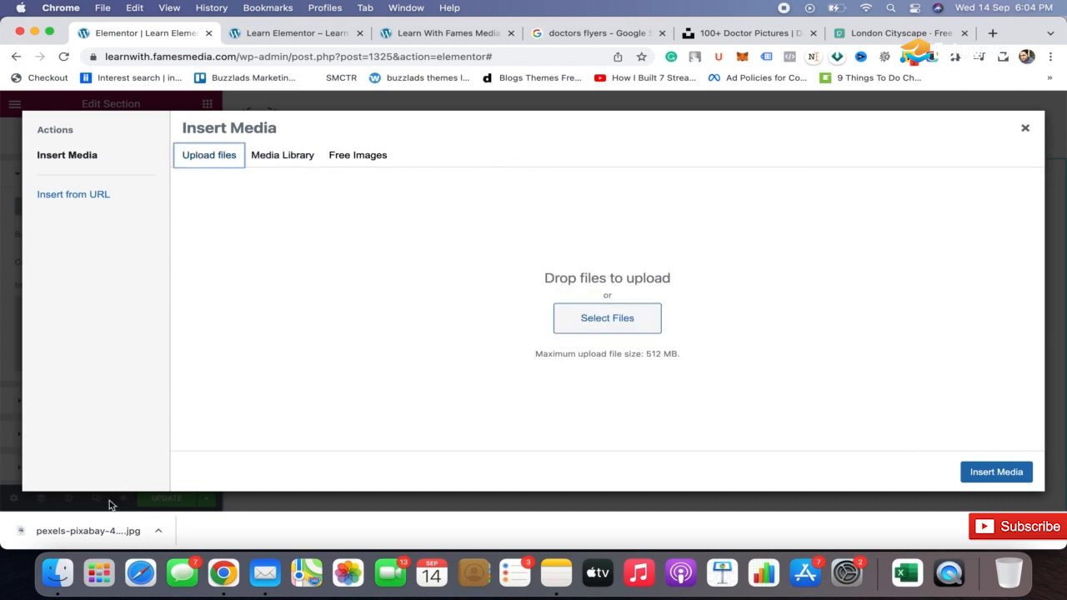
drag(95, 538, 137, 527)
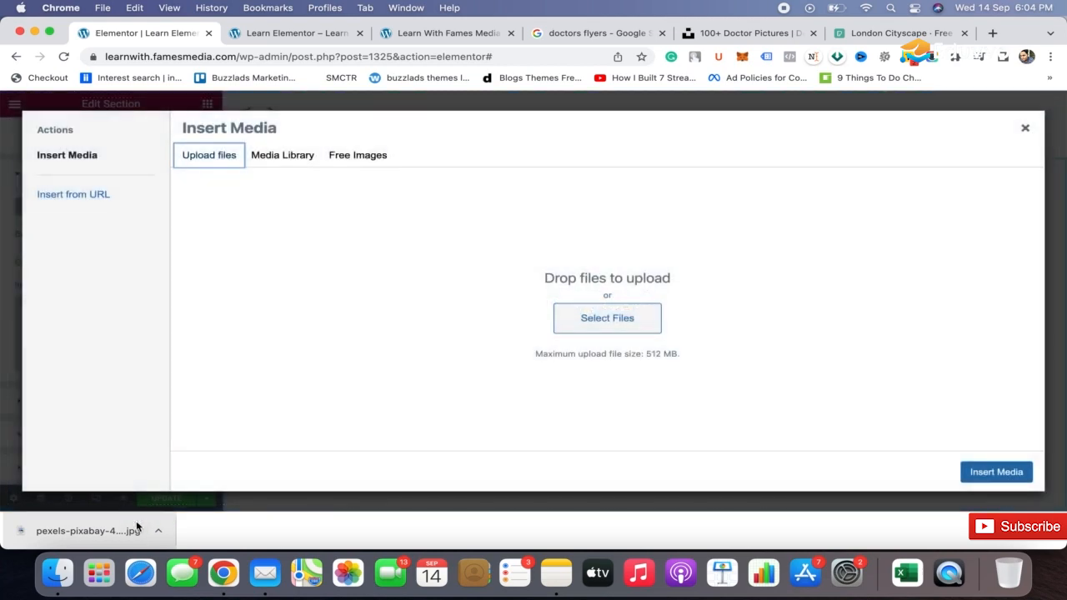
click(631, 324)
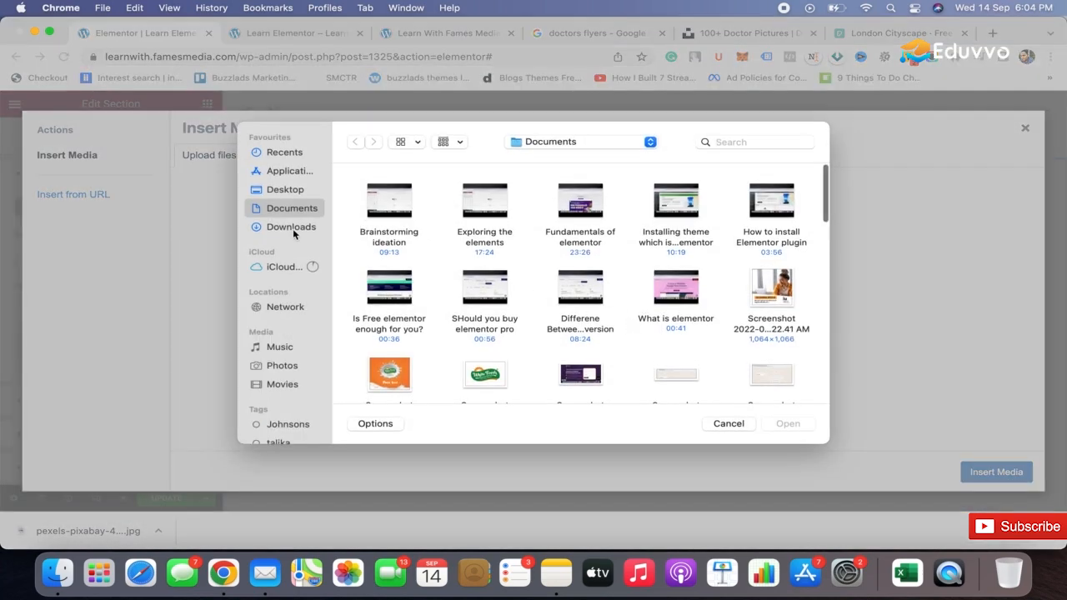
click(292, 228)
double_click(398, 206)
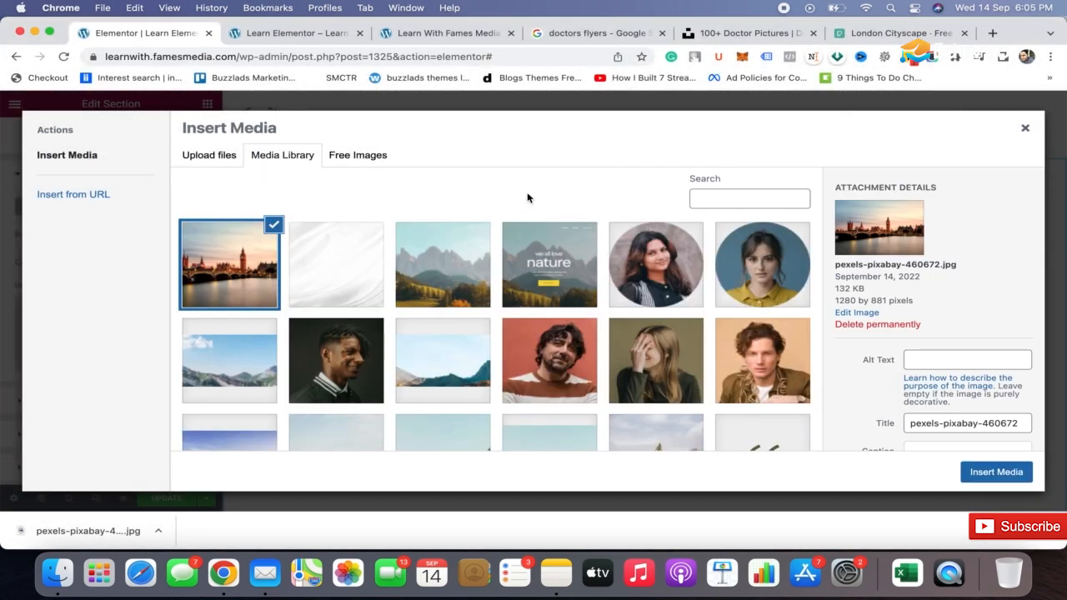
Insert the uploaded Big Ben photo as the section's background image and look over the section.
click(995, 473)
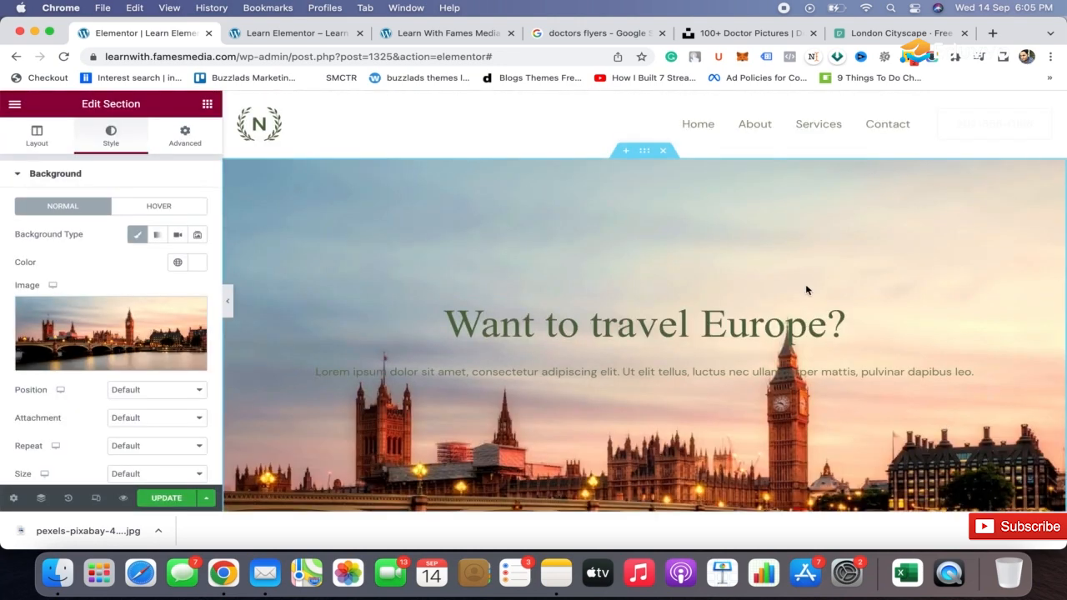
scroll(805, 284, down, 3)
scroll(806, 289, up, 3)
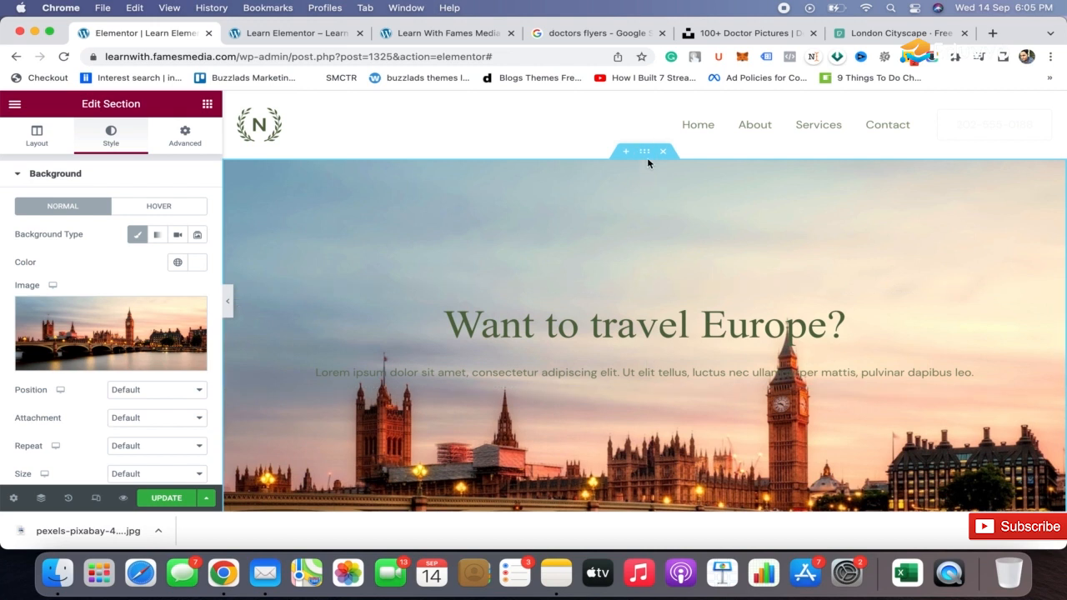
Set the section's padding to 100 px at the top and 300 px at the bottom.
click(185, 137)
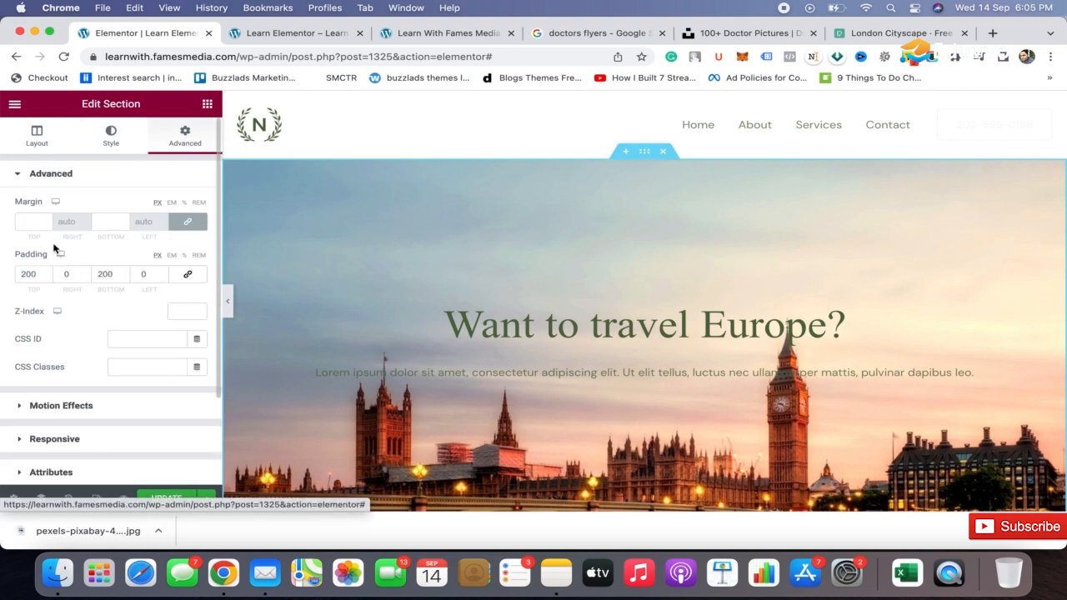
click(27, 275)
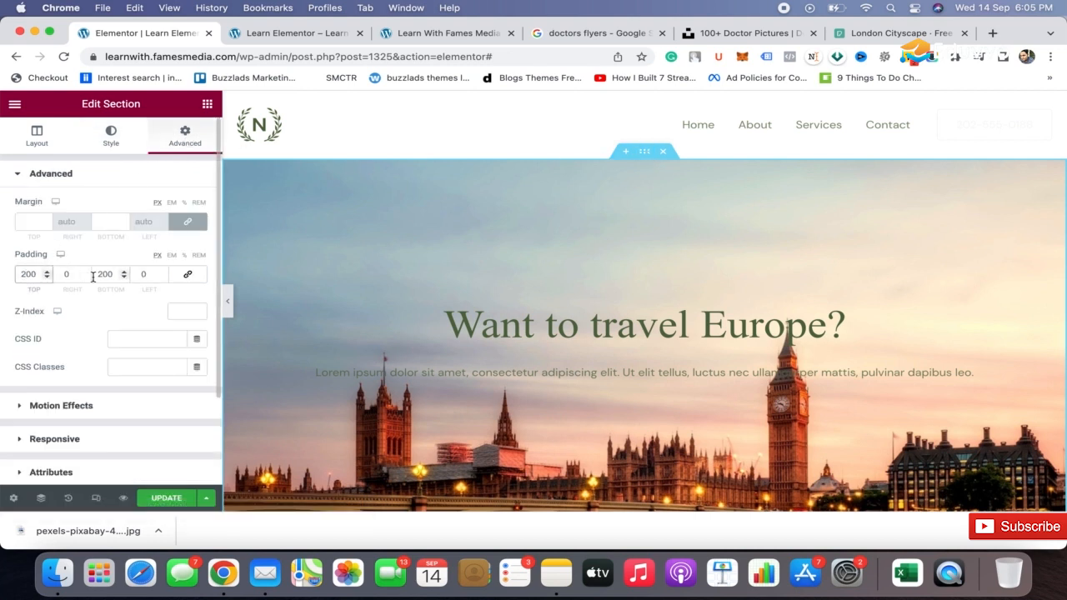
click(26, 275)
key(BackSpace)
text(1)
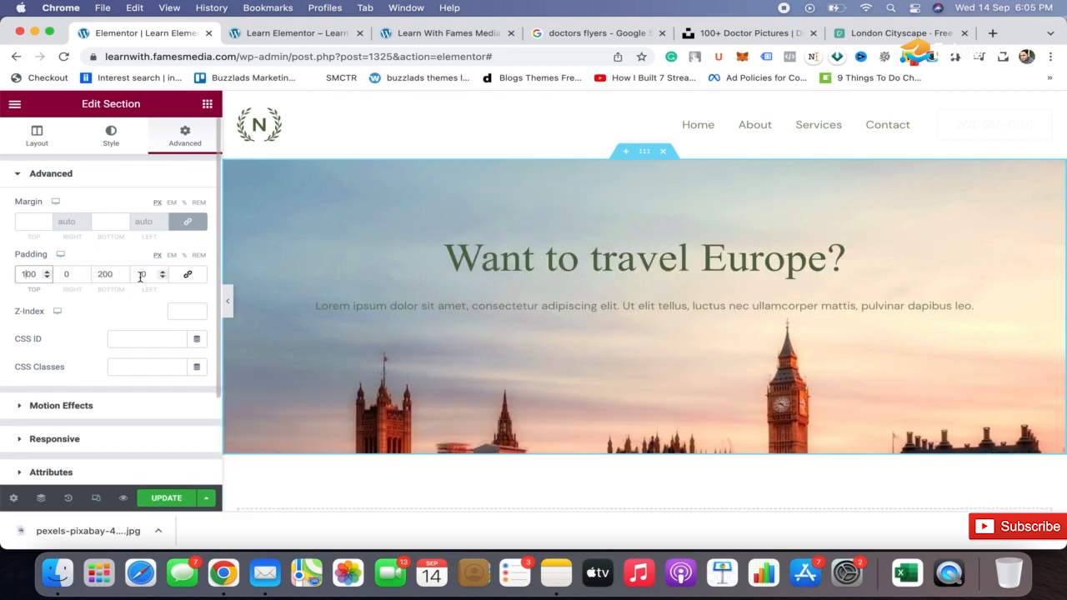
click(104, 275)
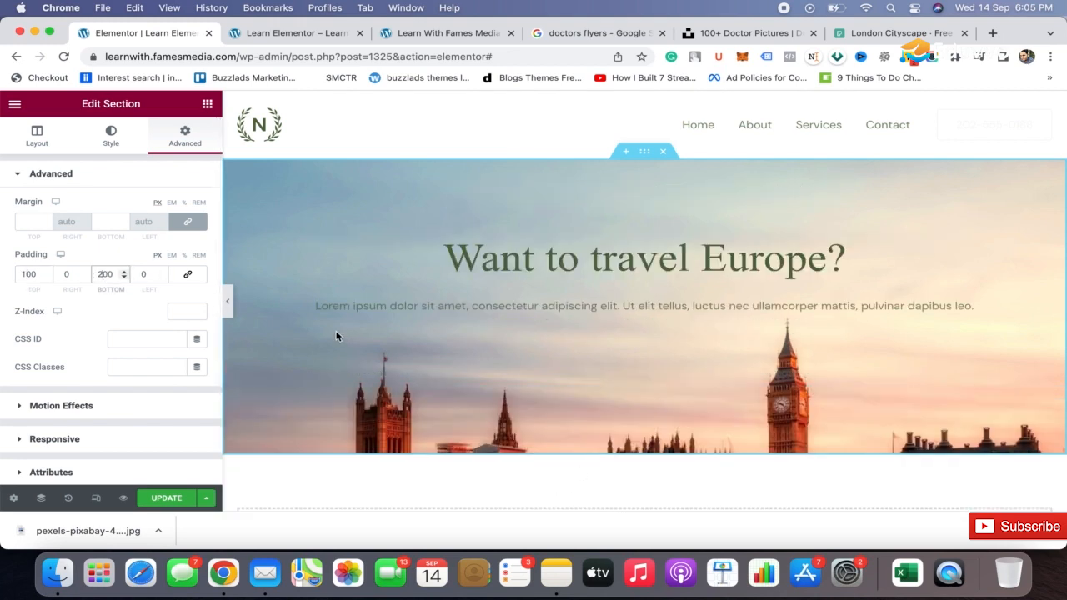
key(BackSpace)
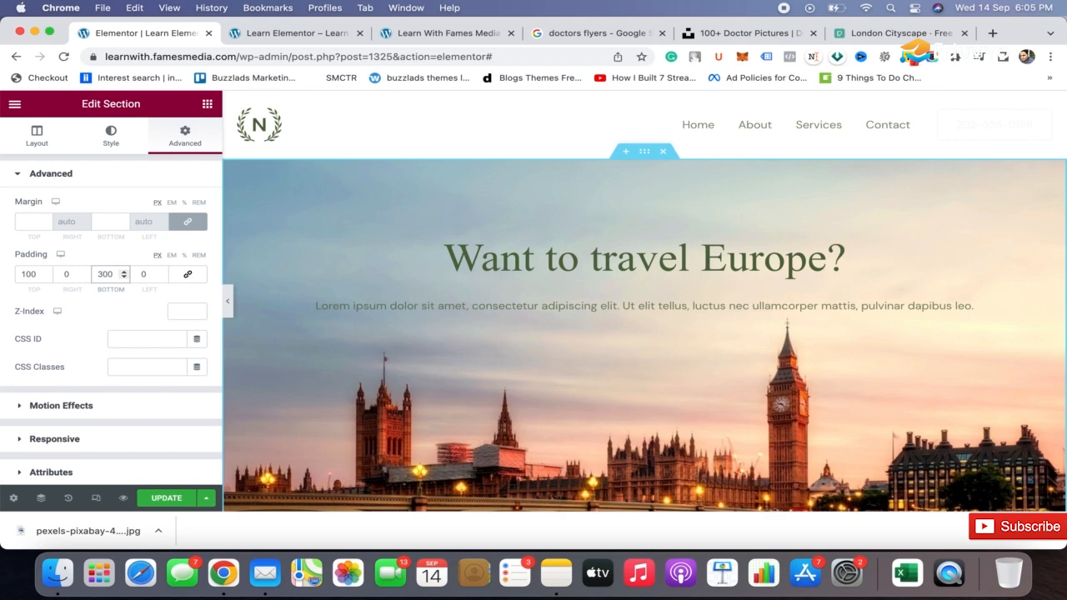
Preview the section at full page width and check the Big Ben photo's available download sizes on Pexels.
click(228, 301)
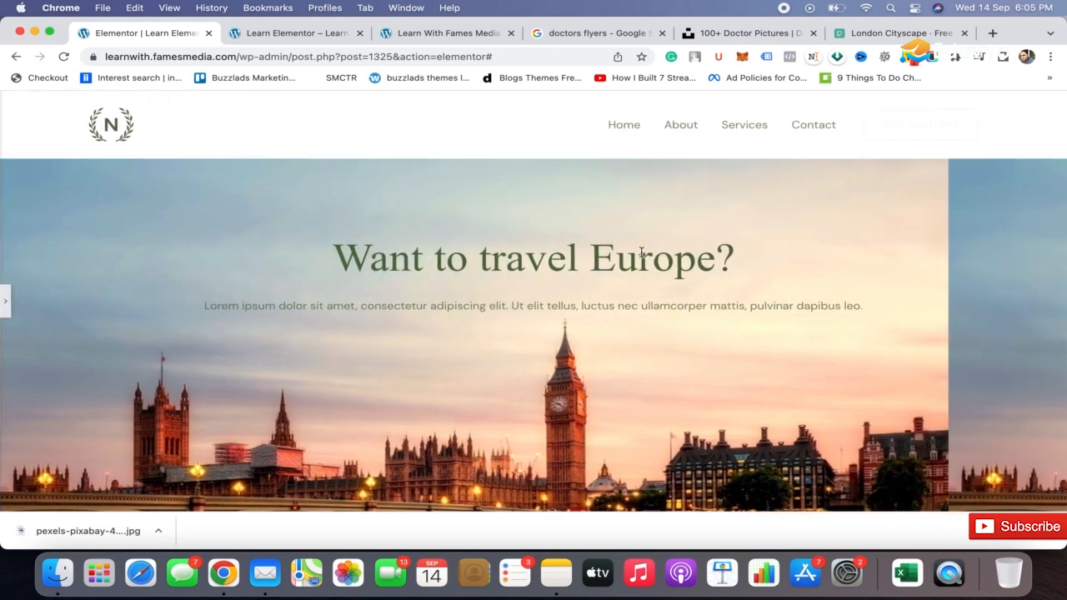
scroll(641, 252, down, 3)
scroll(642, 252, up, 2)
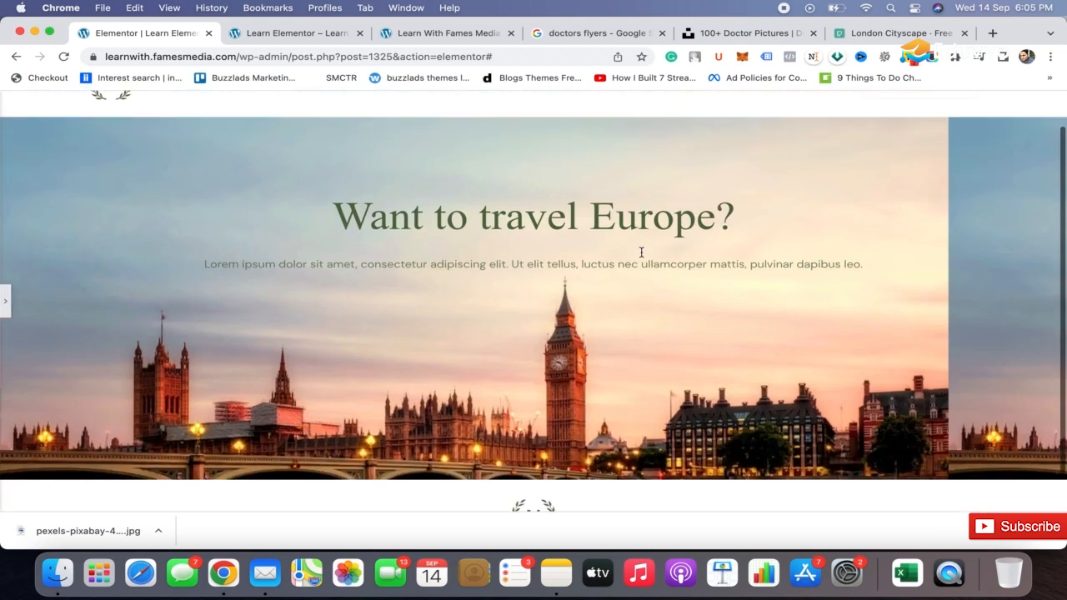
scroll(642, 252, up, 1)
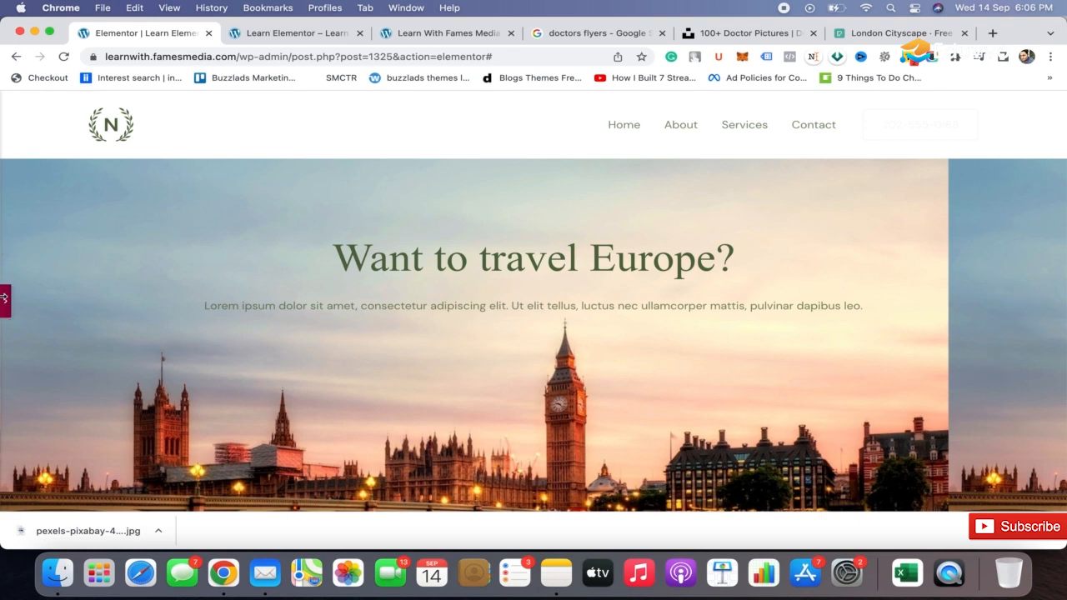
click(4, 296)
click(853, 35)
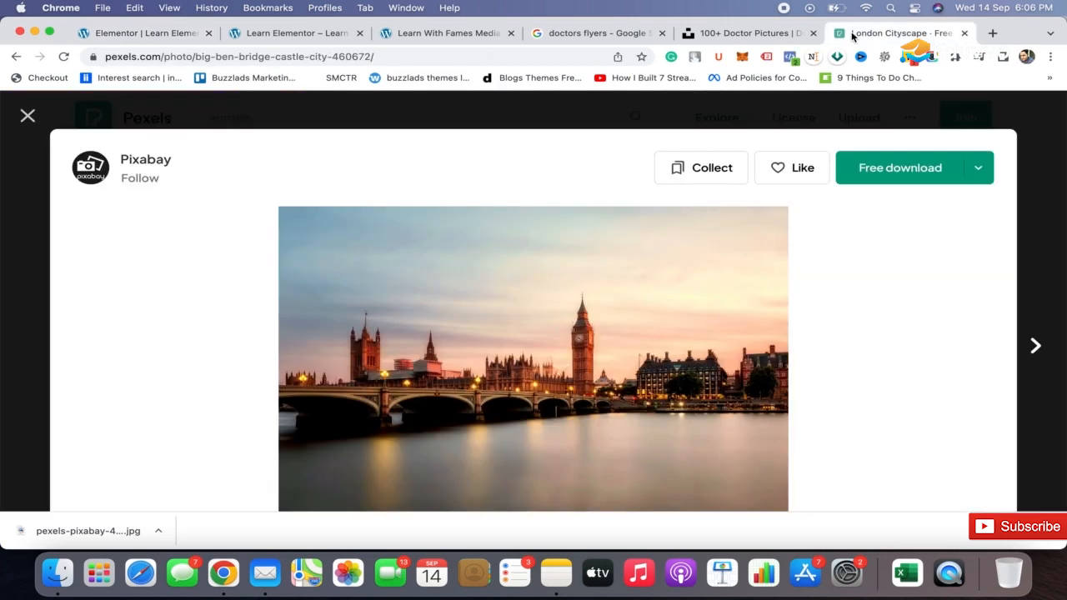
scroll(893, 241, down, 2)
scroll(893, 241, up, 2)
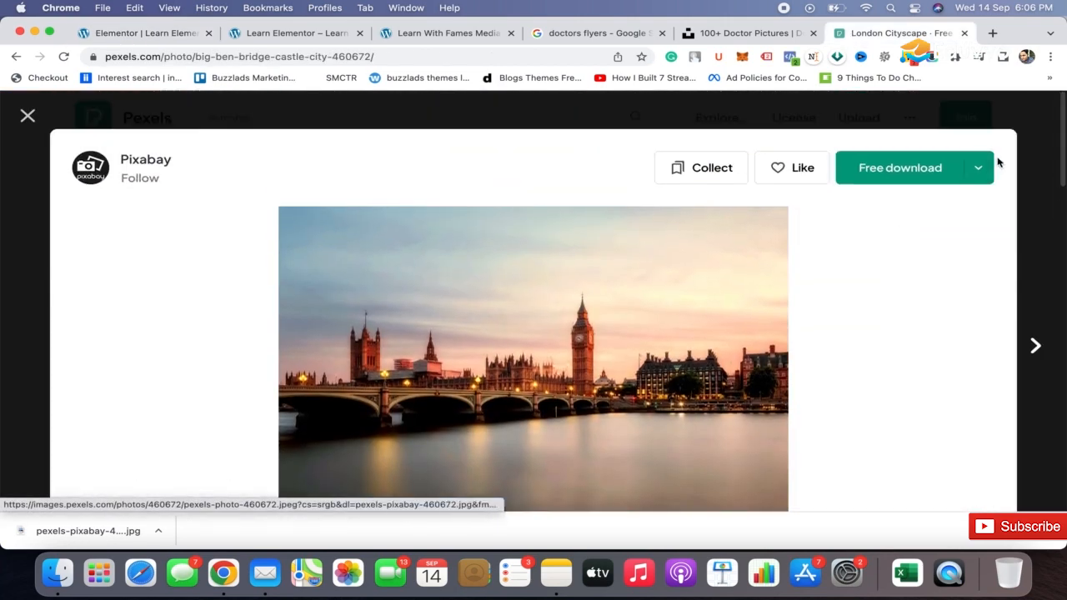
click(976, 169)
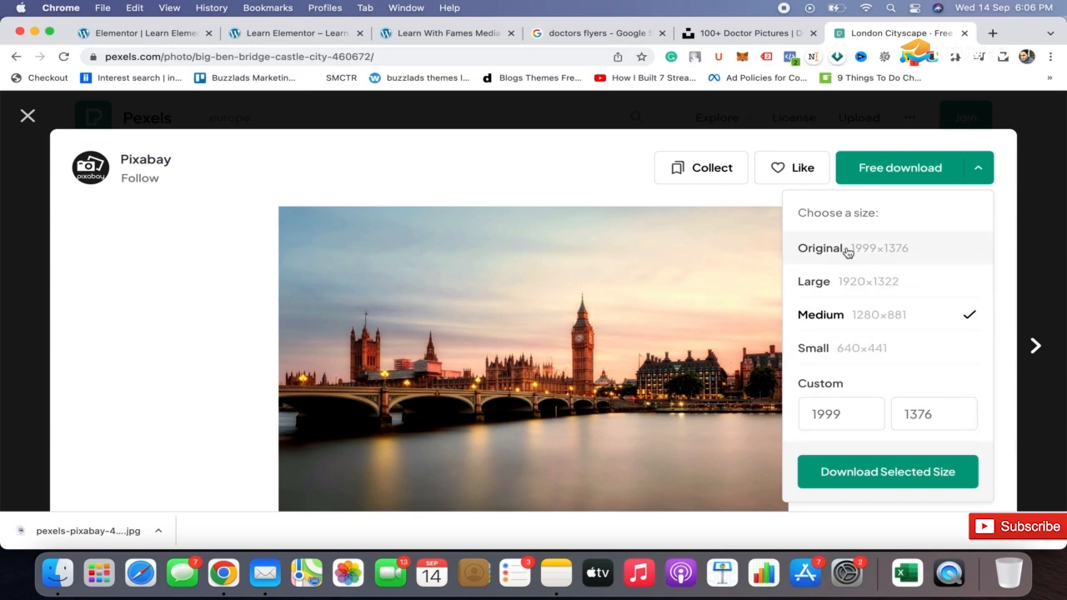
Return to the Elementor page, set the section's background image size to Cover and preview it at full page width.
click(173, 33)
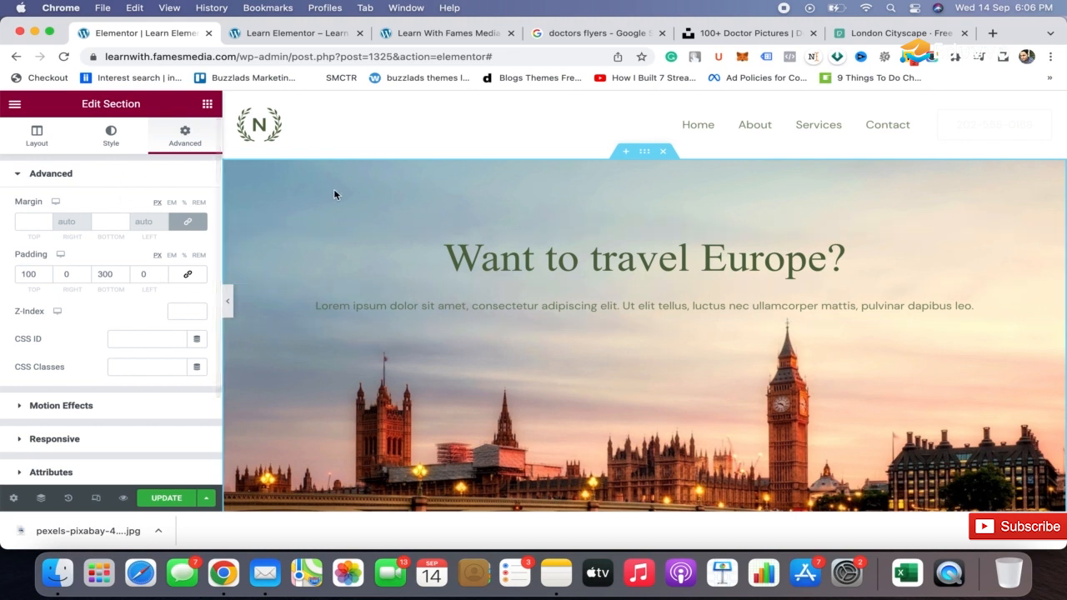
click(111, 148)
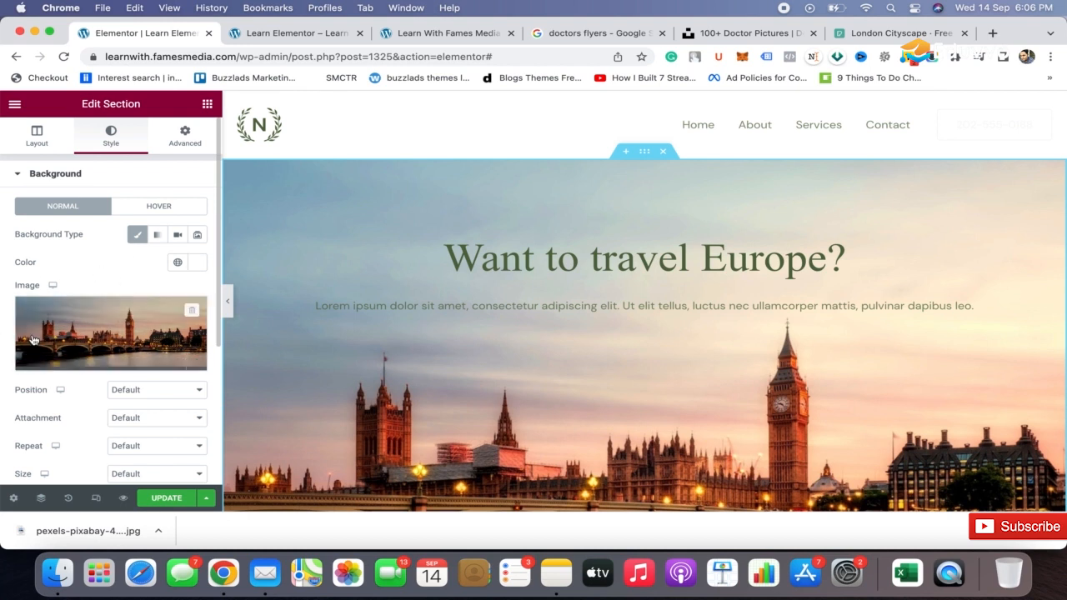
scroll(125, 330, down, 3)
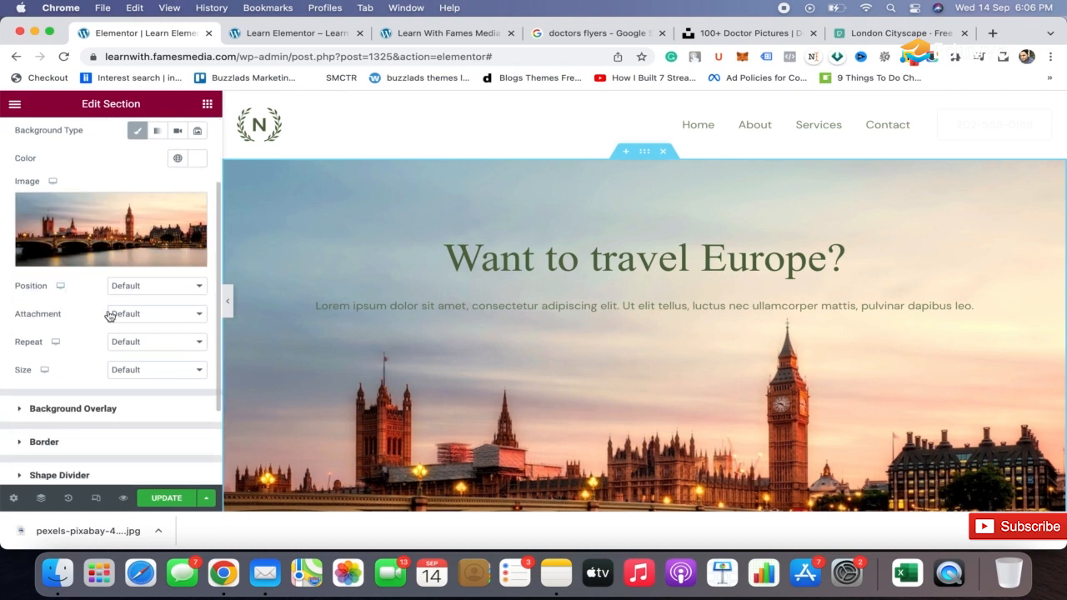
click(181, 376)
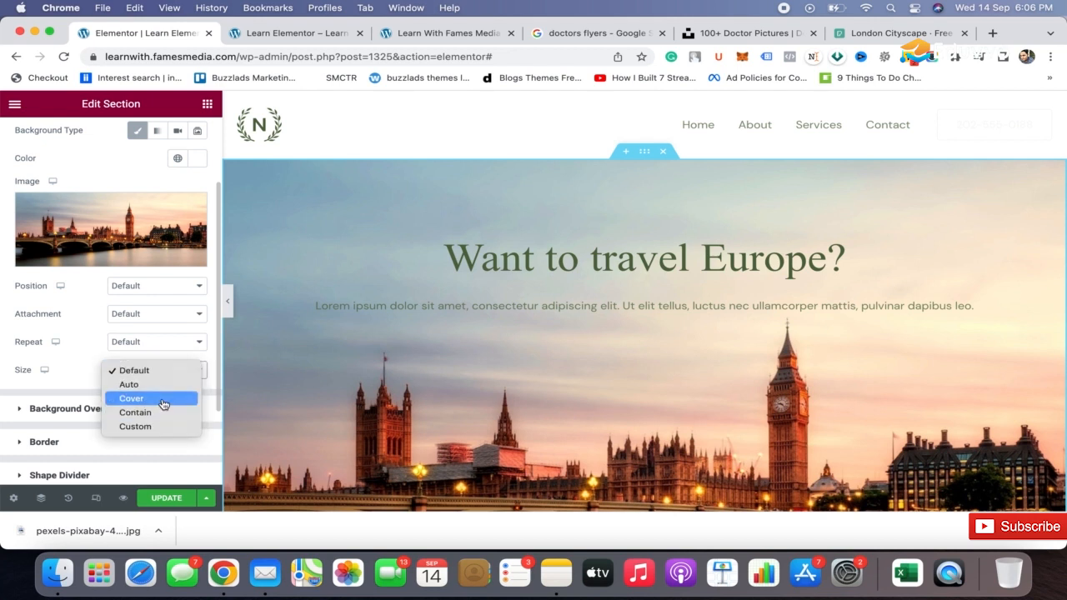
click(164, 403)
click(229, 299)
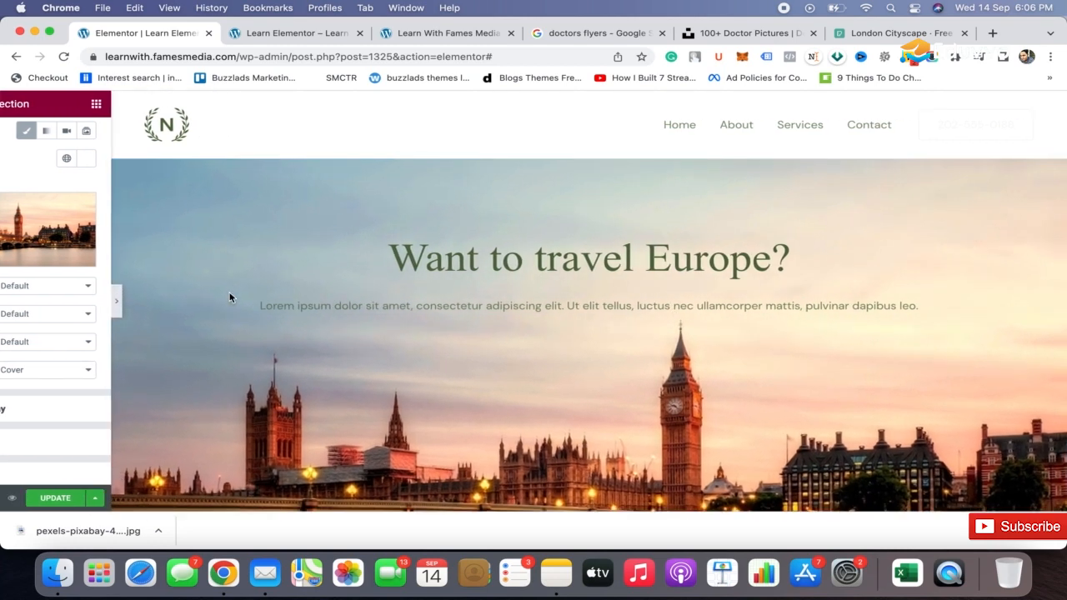
scroll(739, 300, down, 3)
scroll(739, 300, up, 2)
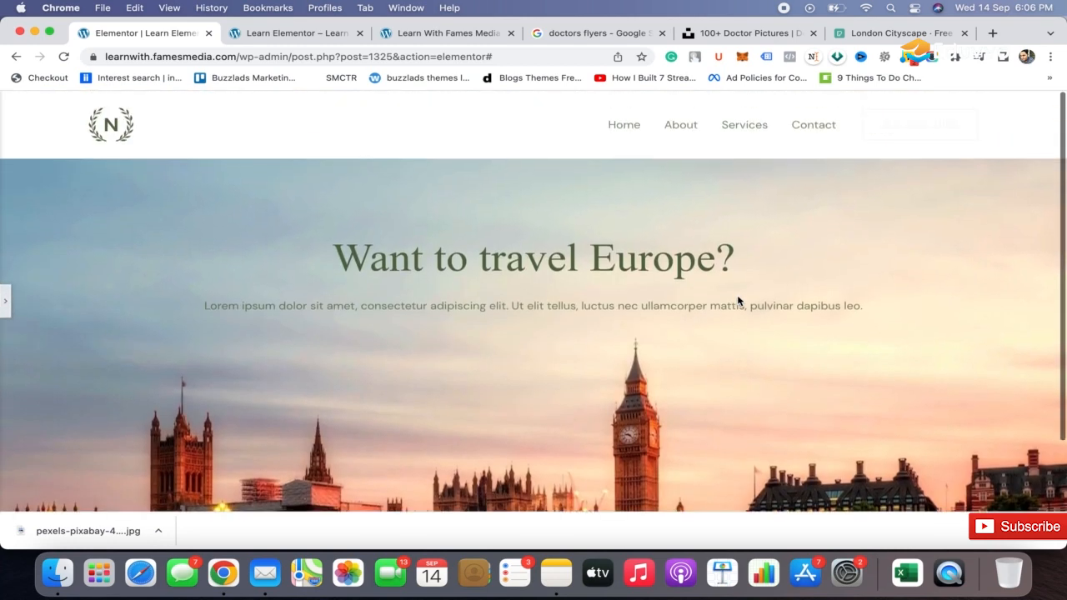
scroll(739, 301, down, 2)
scroll(739, 300, up, 2)
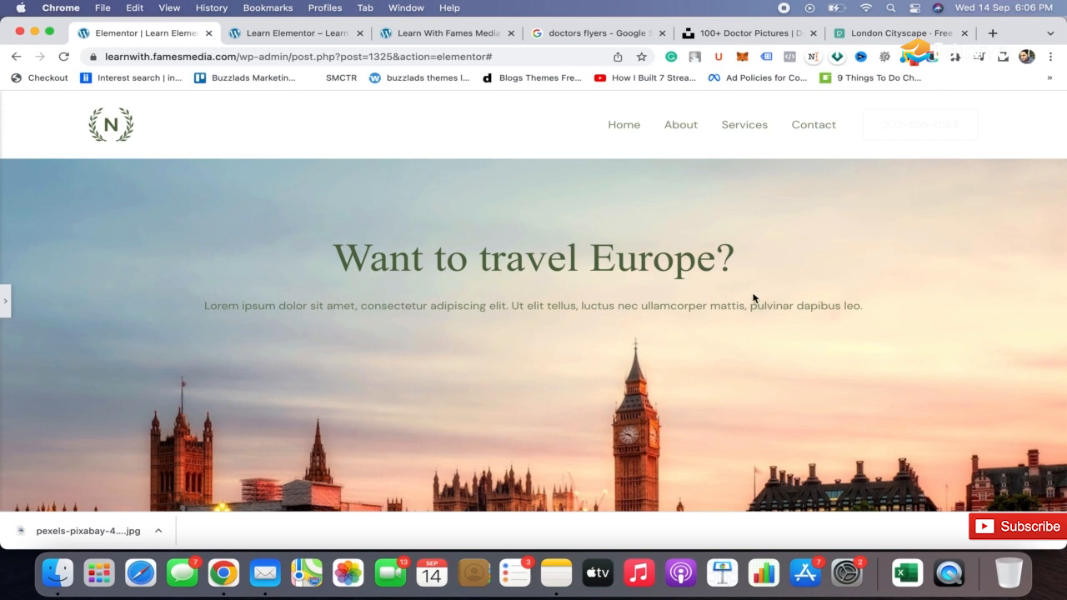
click(1054, 531)
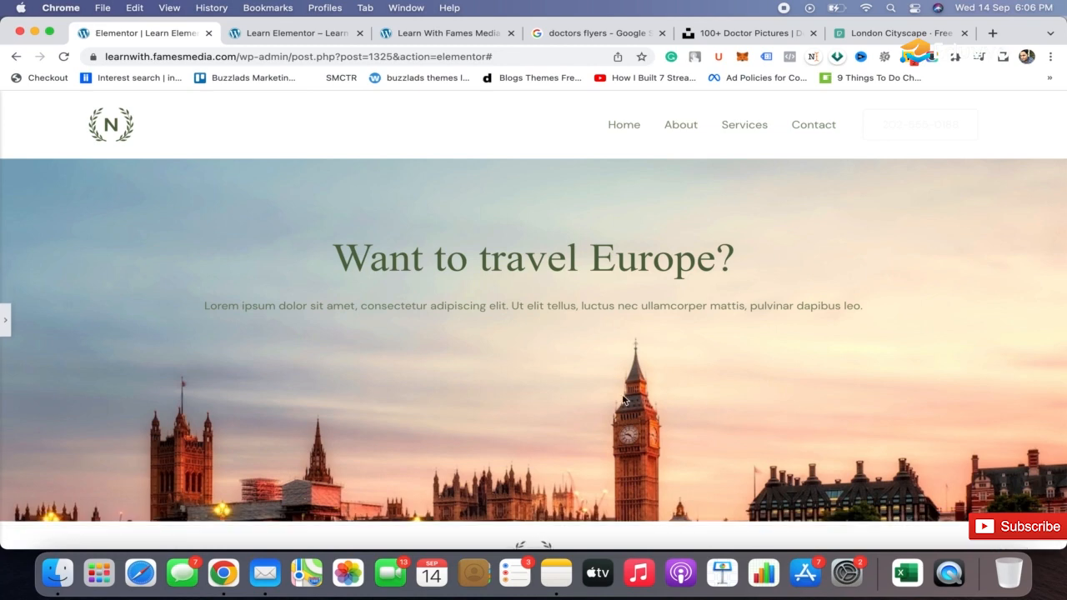
Set the background image position to Center Center and preview the section at full page width.
click(4, 325)
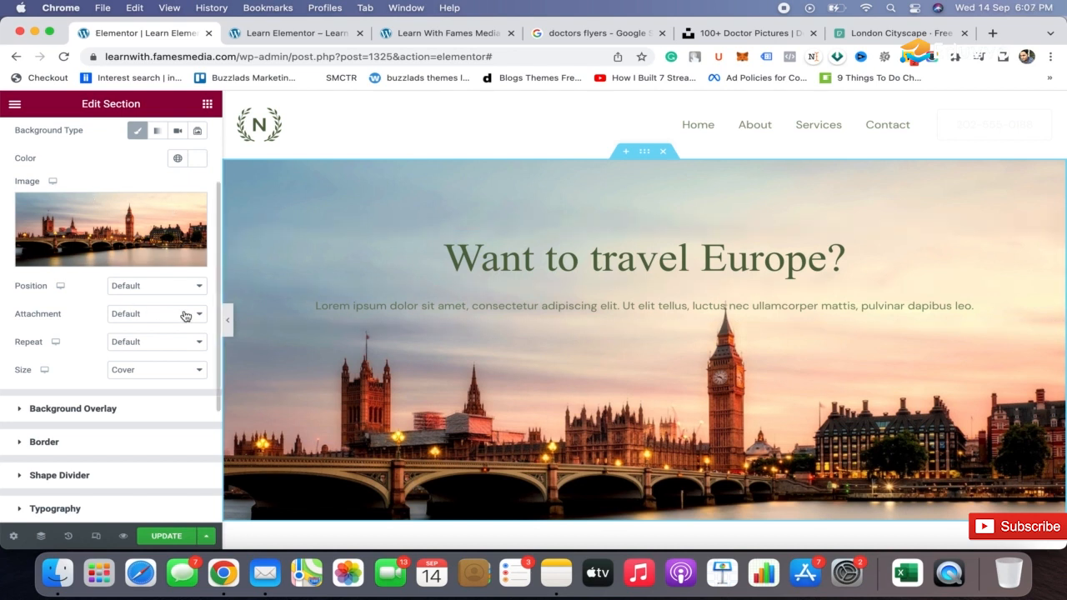
click(152, 288)
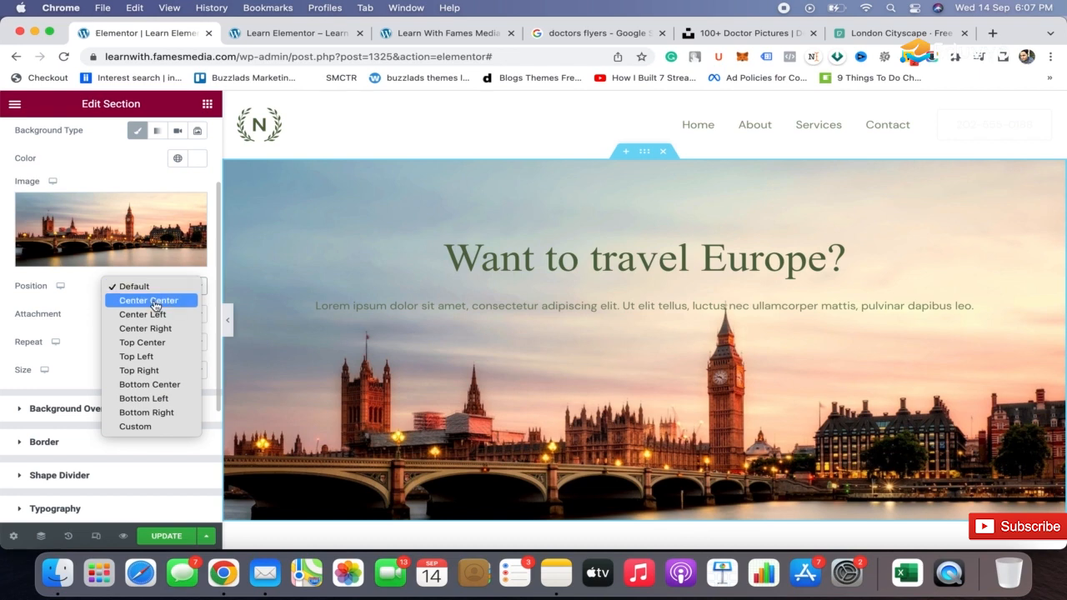
click(154, 302)
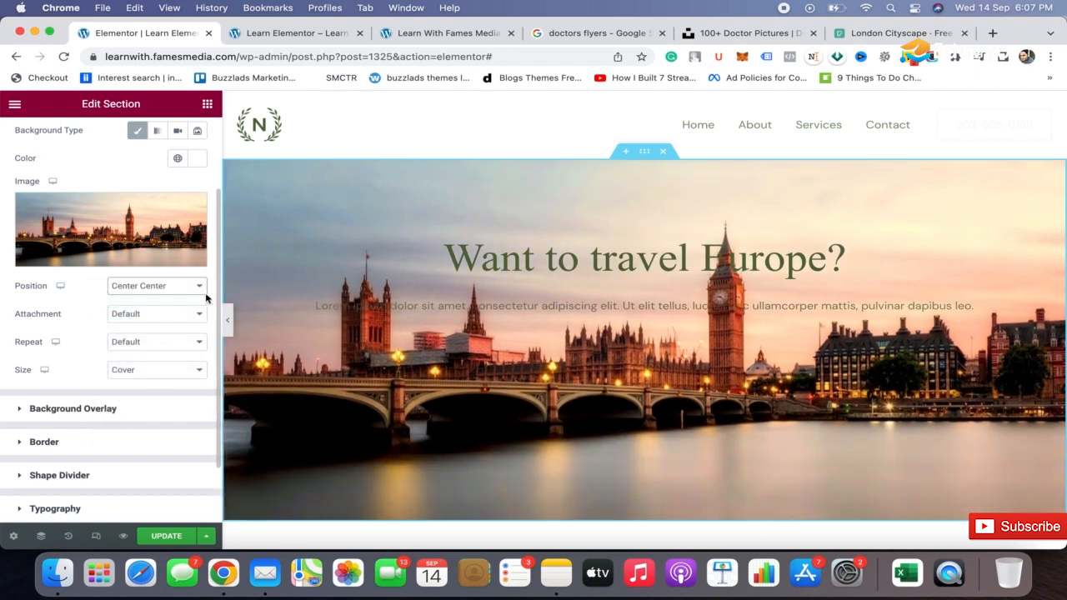
click(227, 321)
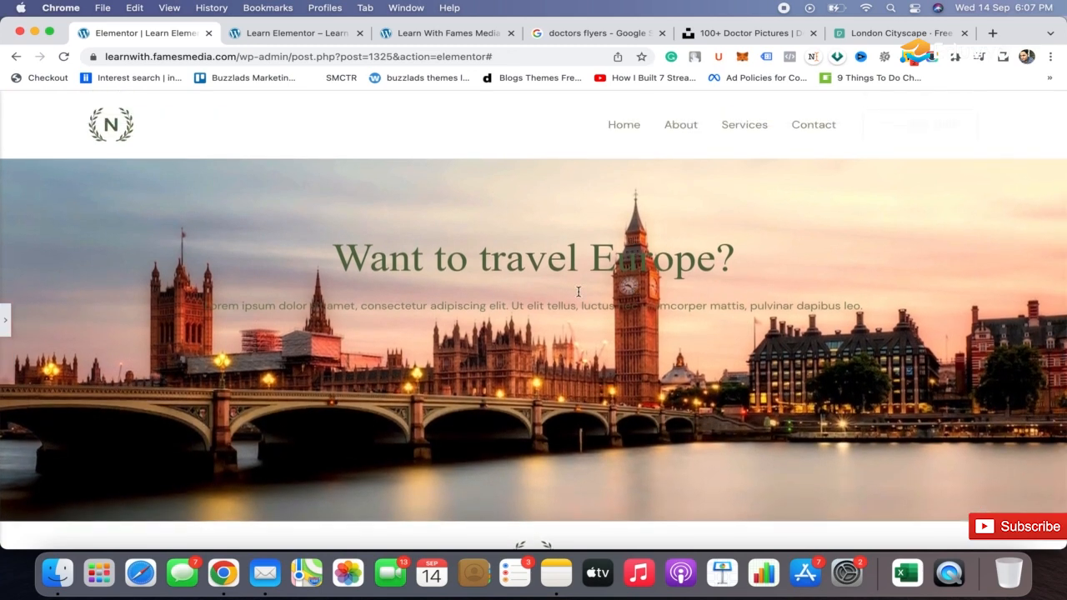
click(4, 332)
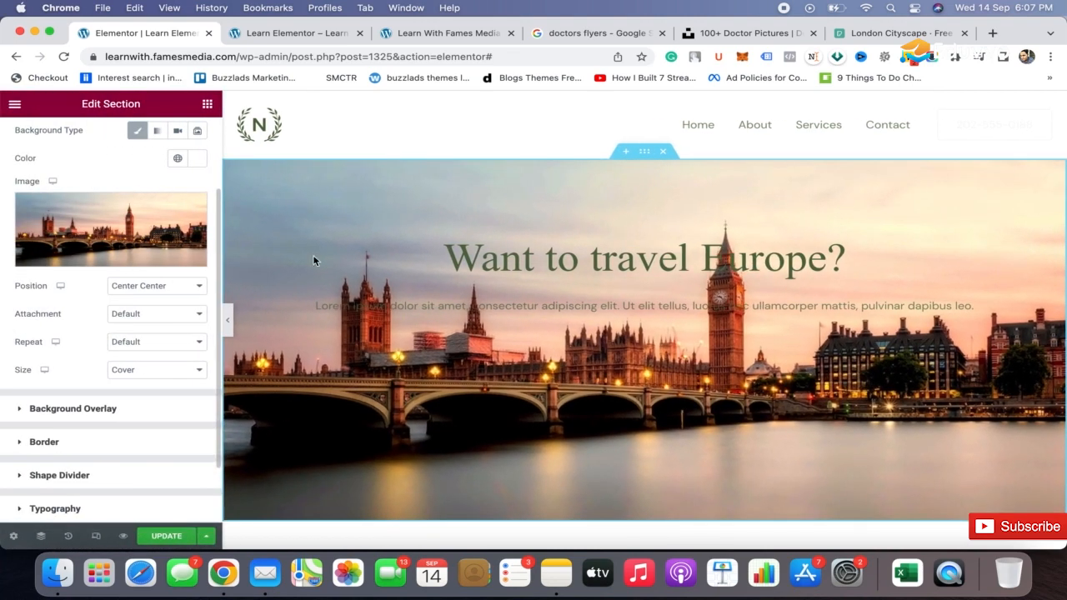
Try the Bottom Center and Top Center positions for the section's background image, previewing Top Center at full page width.
click(184, 286)
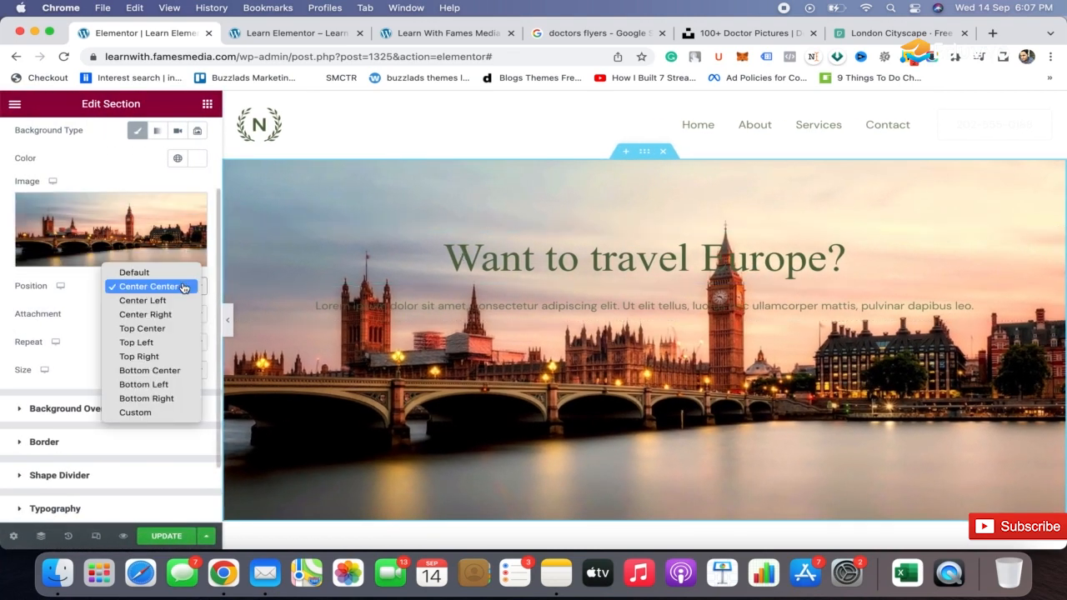
click(184, 370)
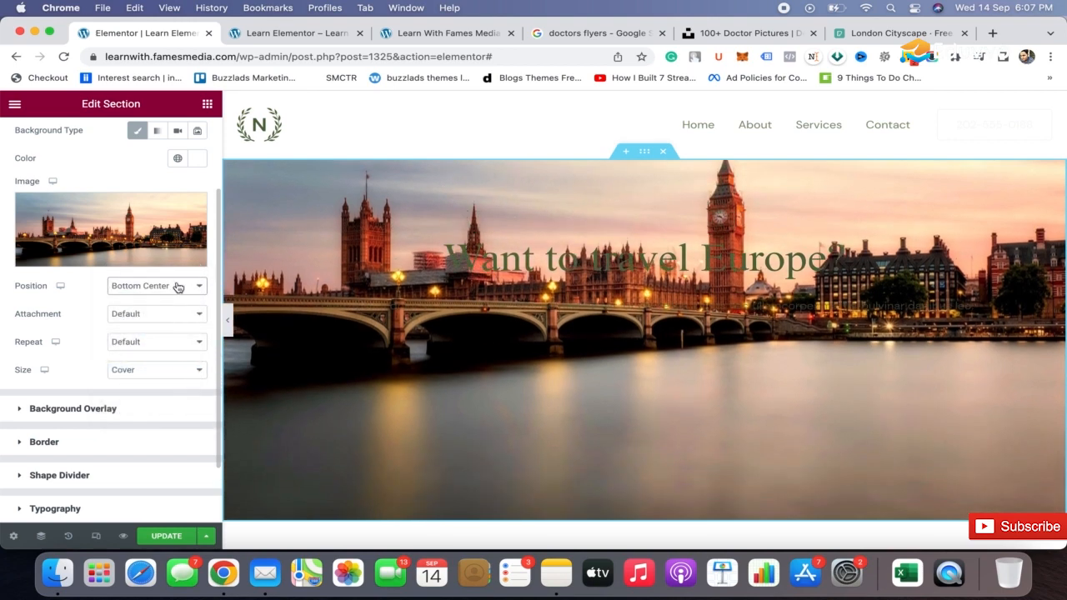
click(178, 286)
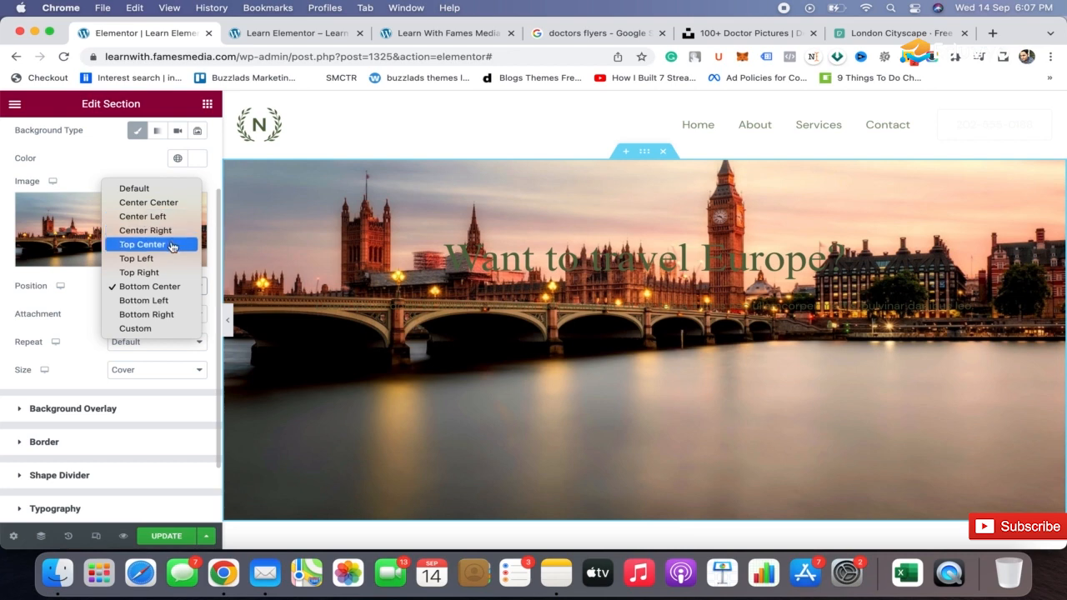
click(171, 244)
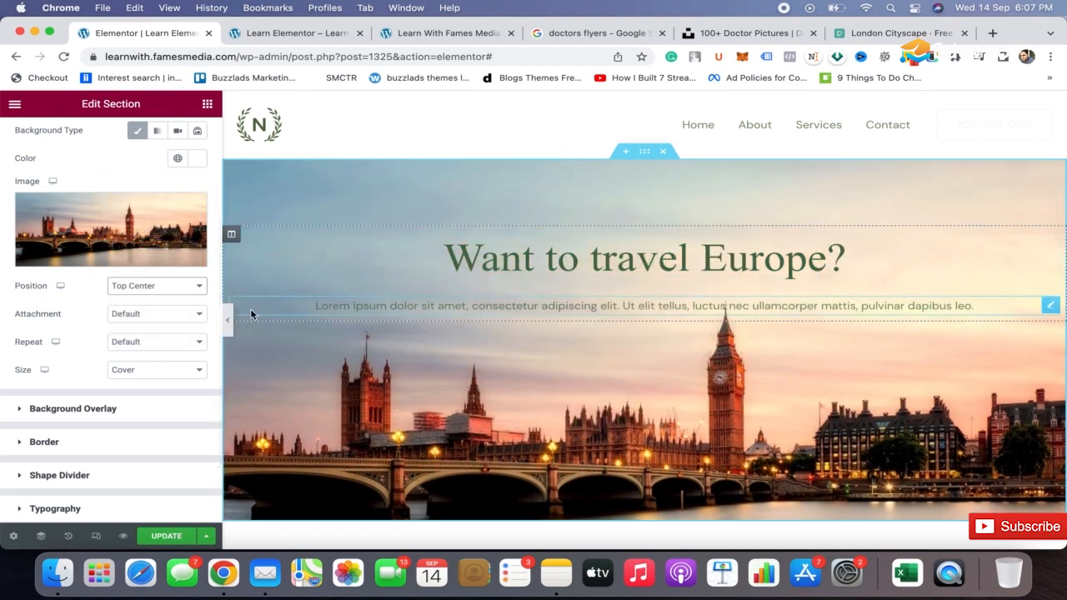
click(227, 320)
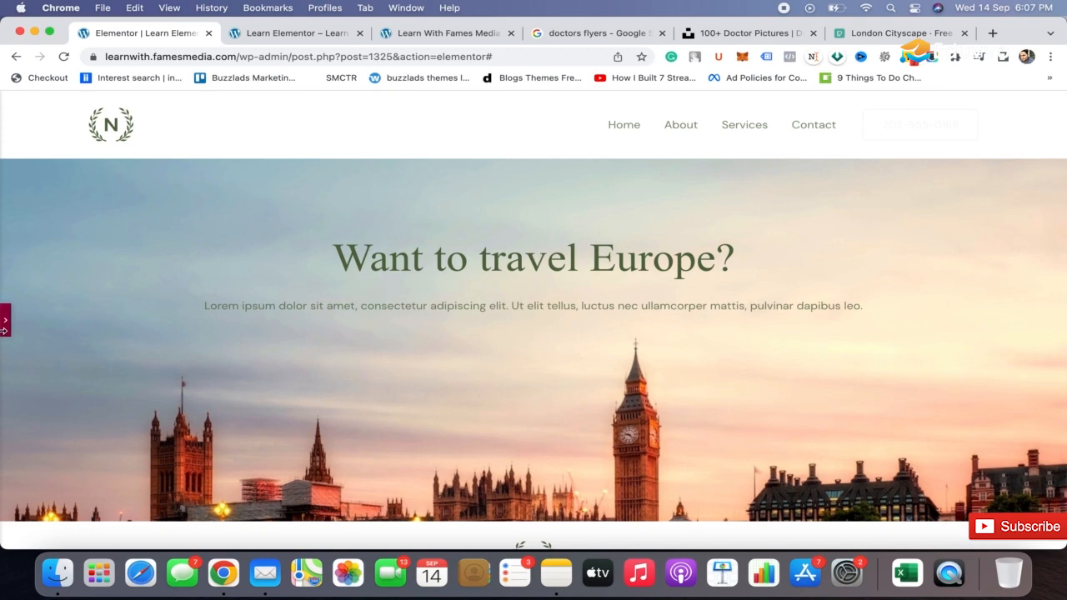
click(5, 326)
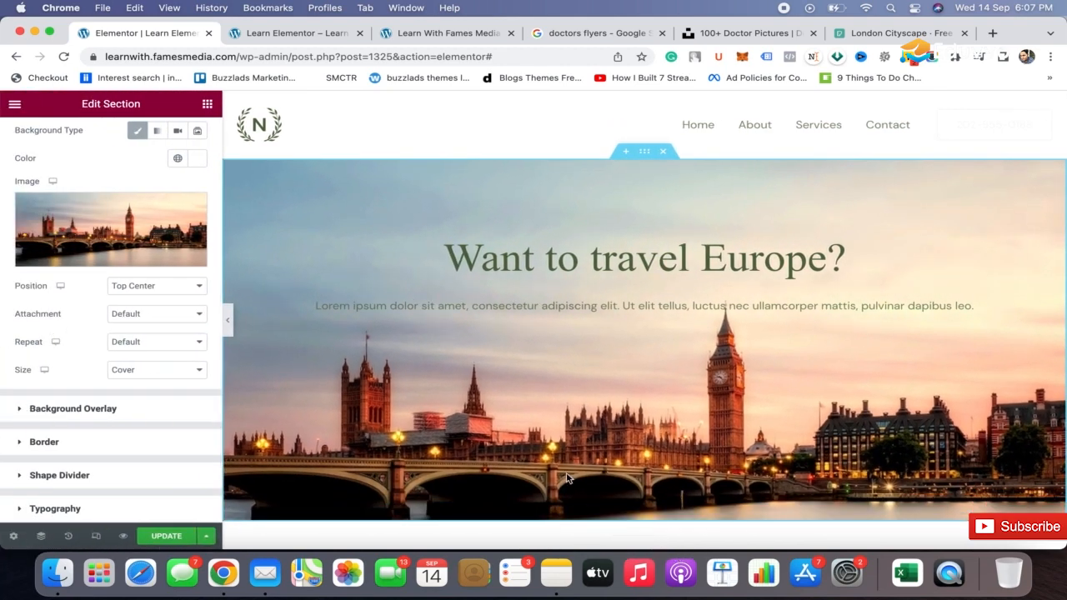
Return the section's background image position to Center Center.
scroll(195, 269, up, 2)
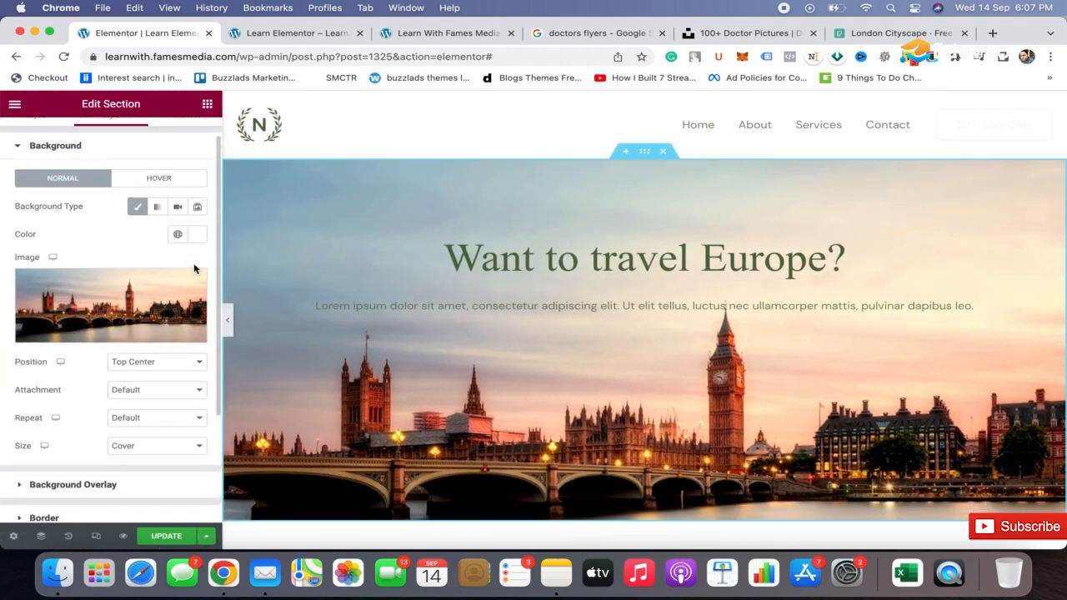
click(191, 361)
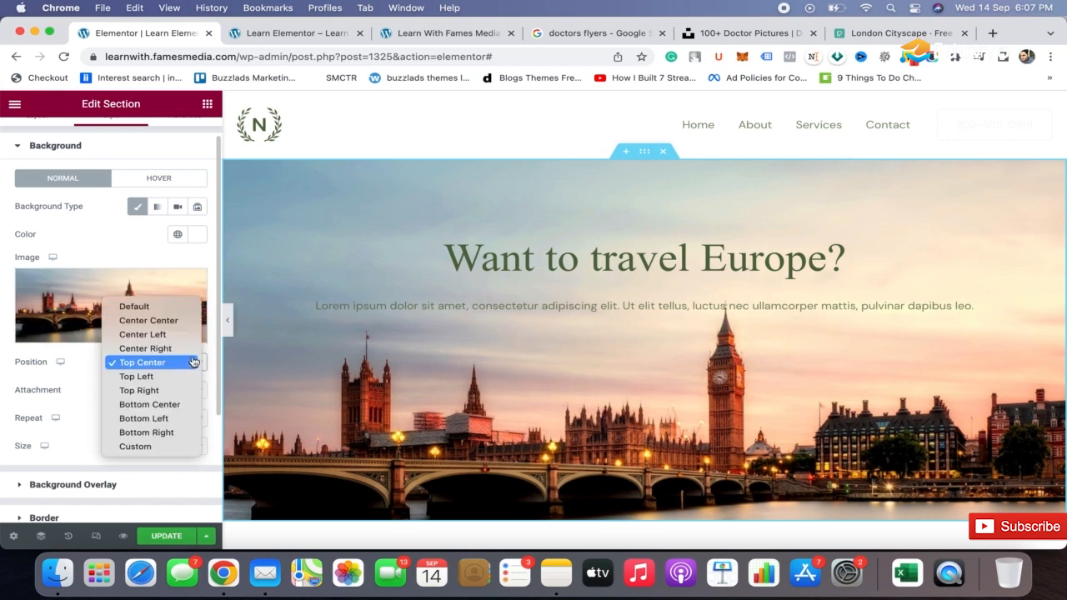
click(167, 320)
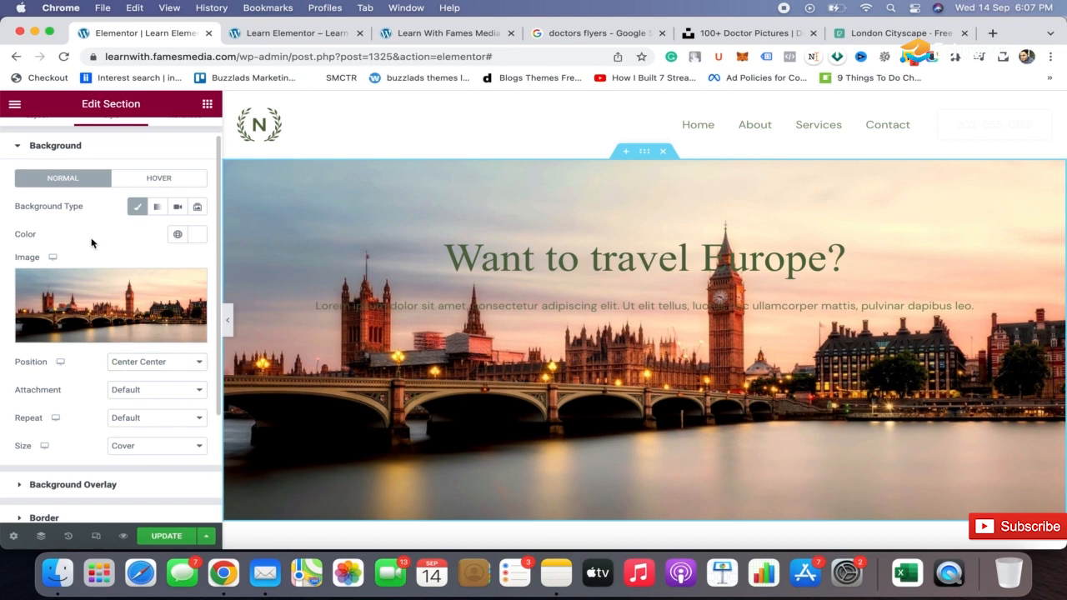
Add a classic background overlay to the section with the white colour #FFFFFF.
scroll(100, 389, down, 3)
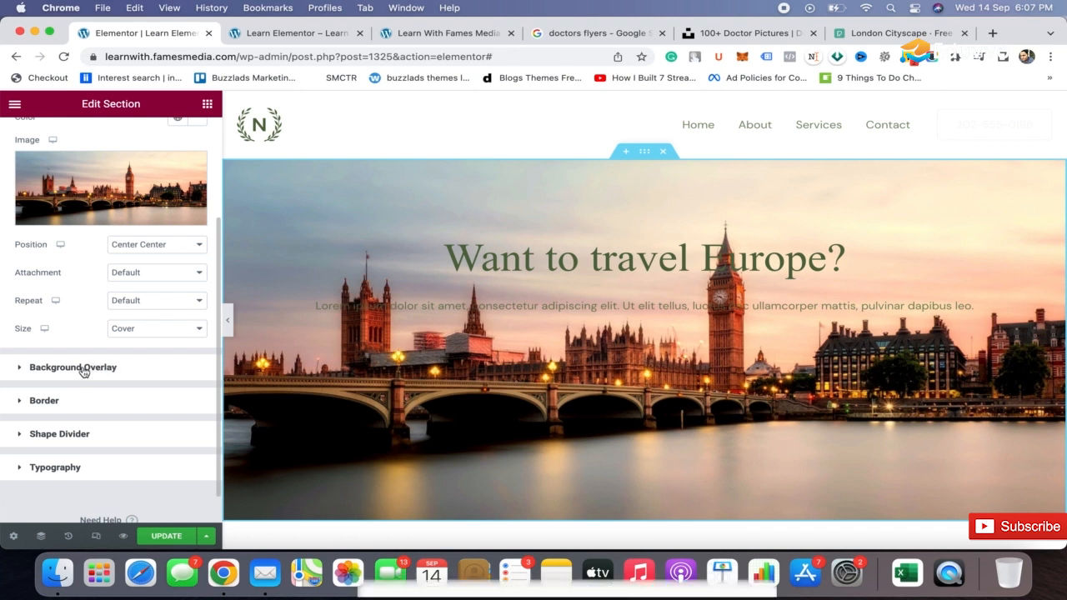
click(83, 370)
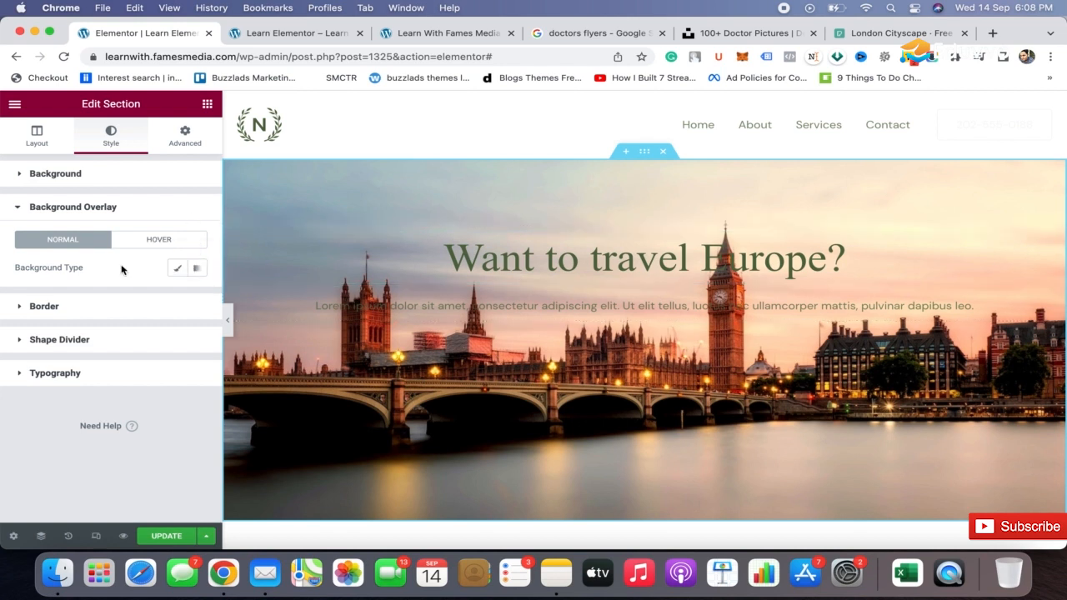
click(178, 270)
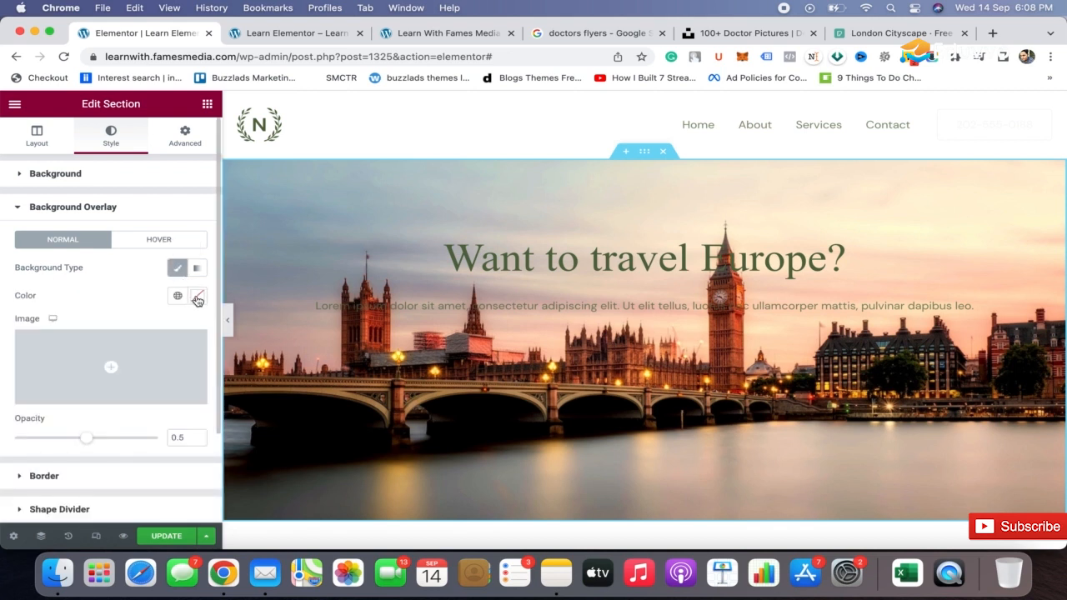
click(198, 297)
drag(105, 387, 2, 339)
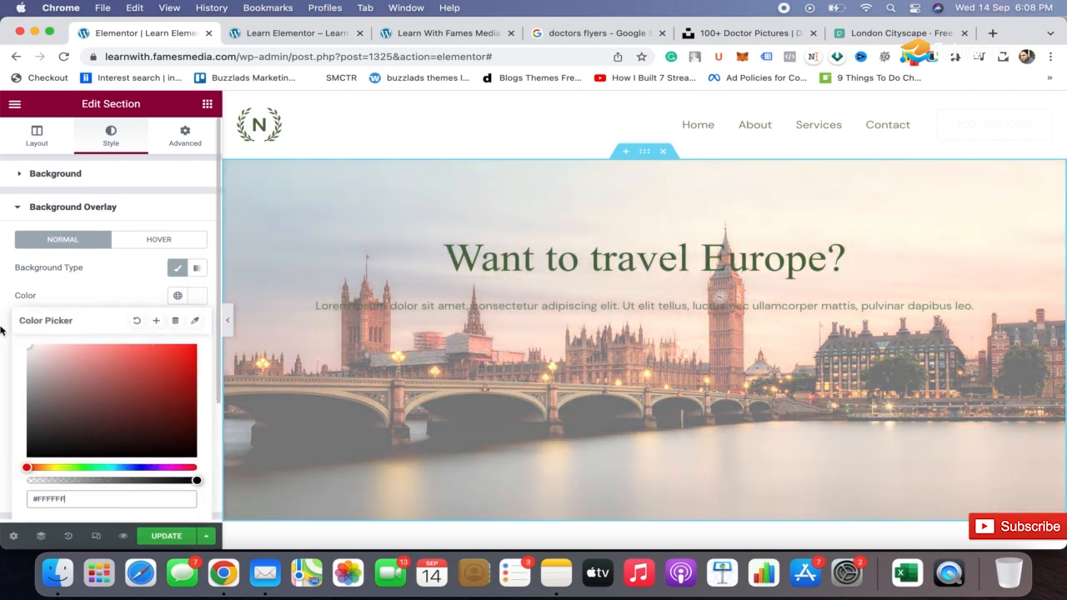
click(103, 283)
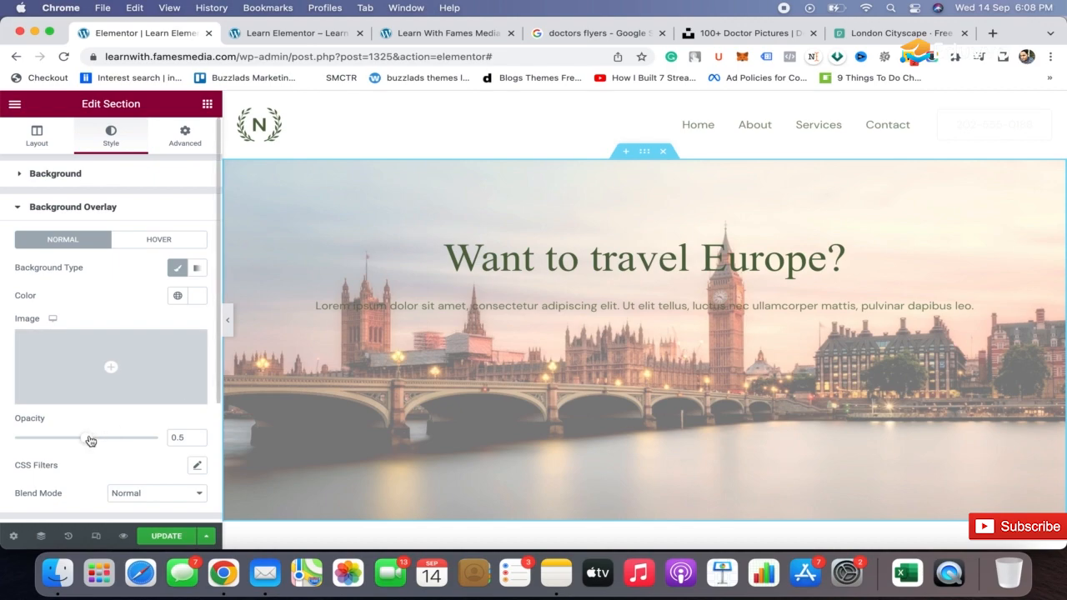
Set the overlay opacity to 0.58 and preview the section at full page width.
mouse_move(90, 440)
mouse_down()
mouse_move(122, 438)
mouse_move(1, 426)
mouse_move(100, 428)
mouse_up()
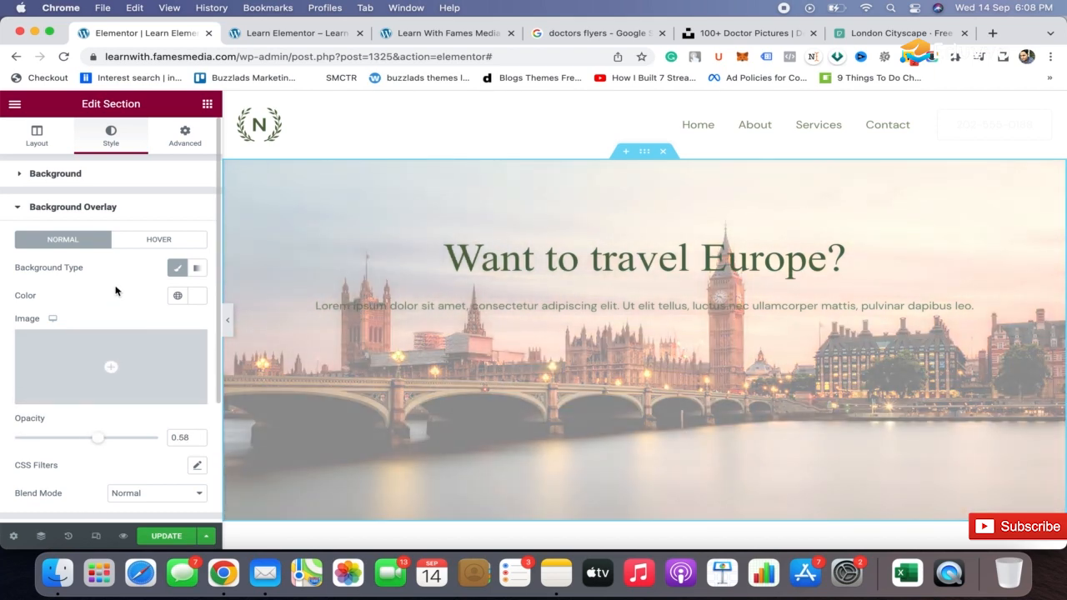
click(227, 319)
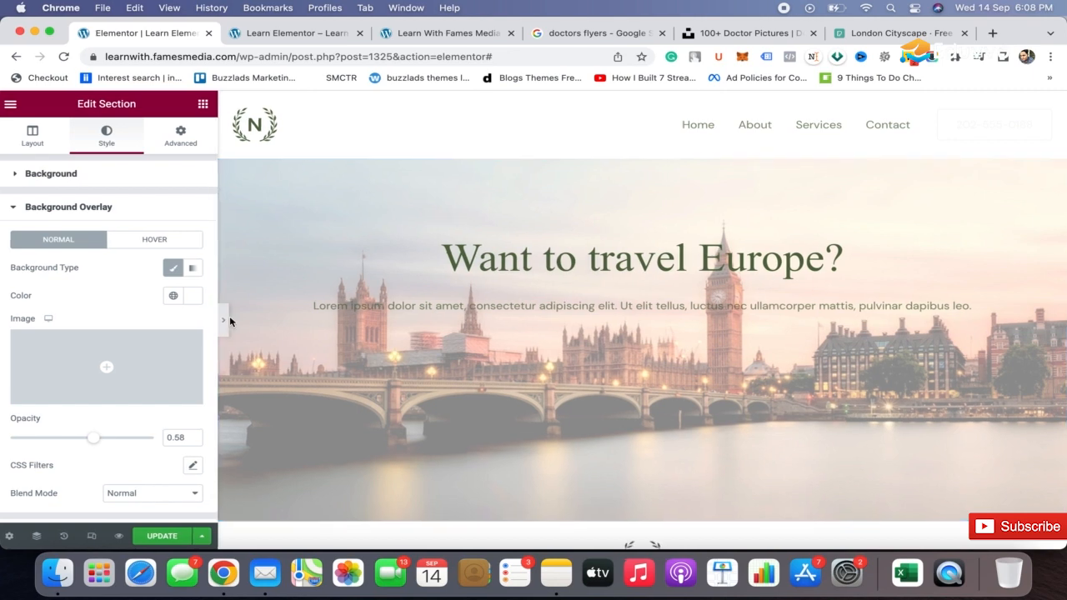
scroll(955, 342, down, 1)
scroll(954, 343, up, 1)
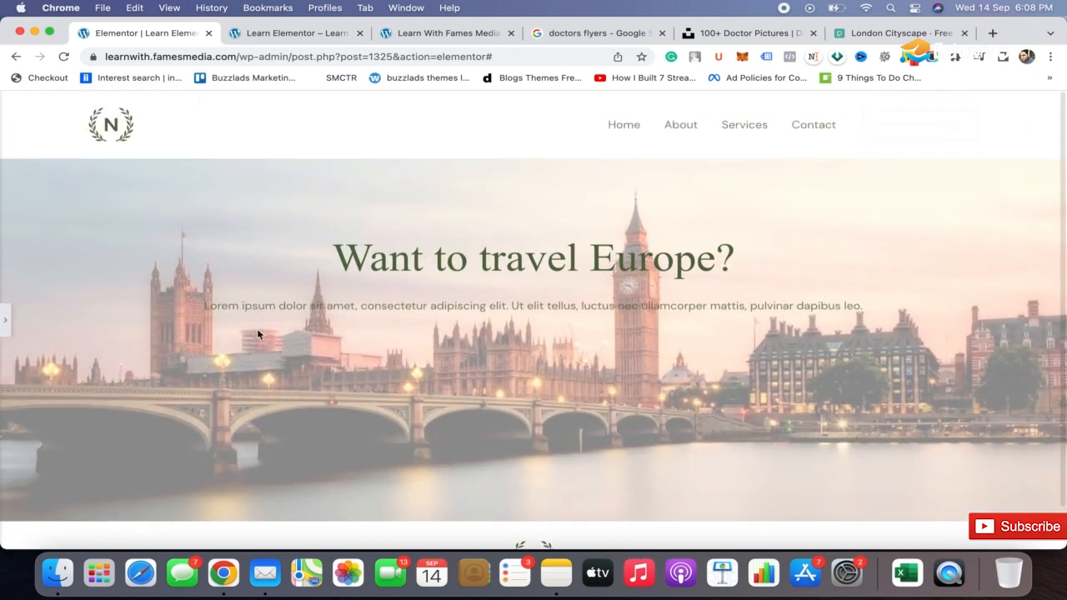
click(4, 324)
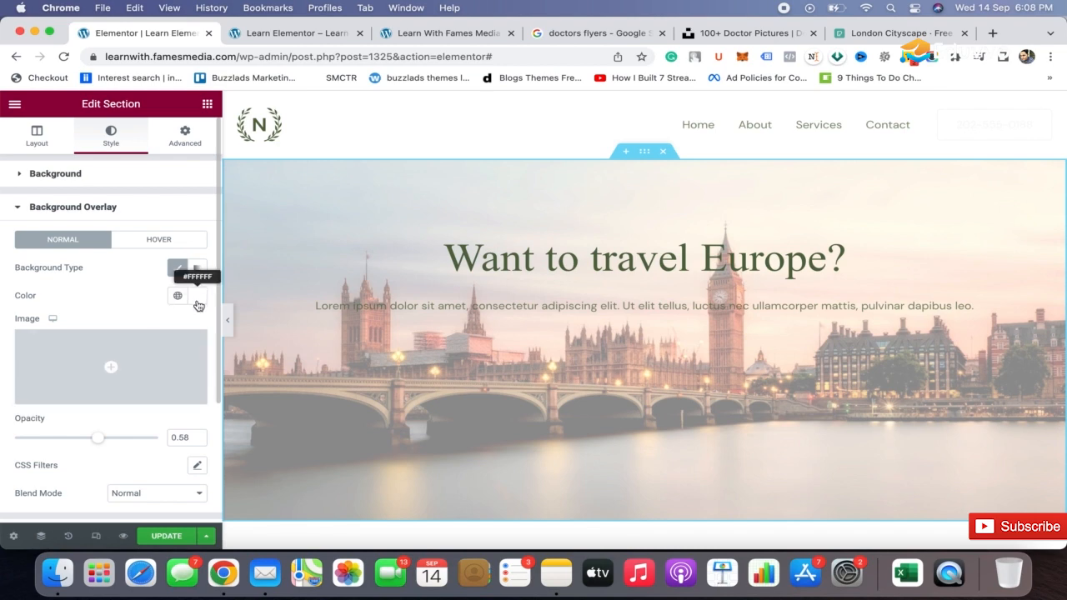
Set the background overlay's opacity to 0 and reopen the section's background image settings.
drag(98, 438, 7, 440)
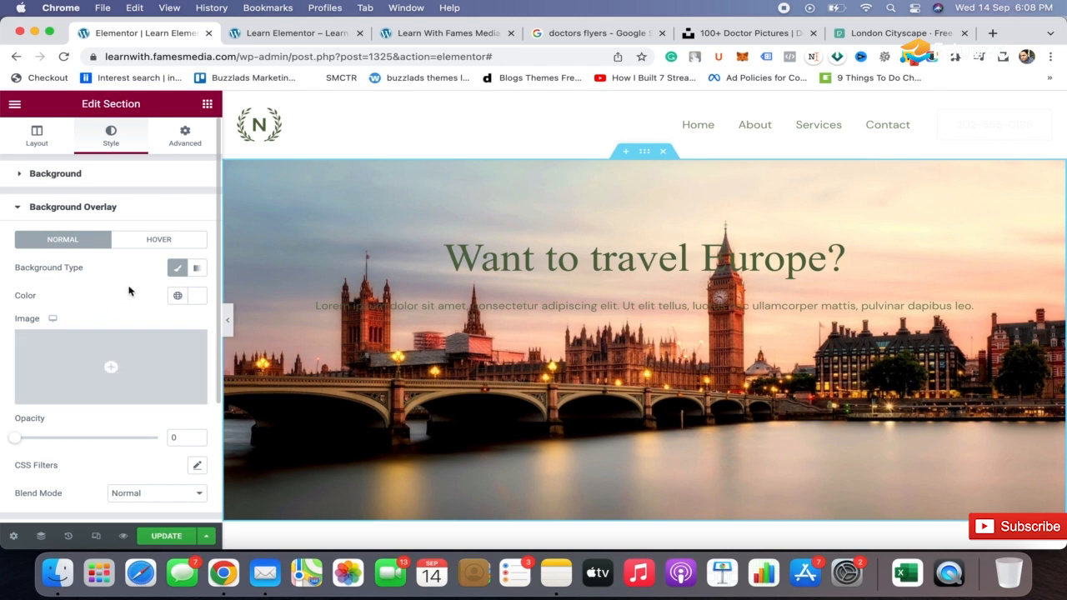
click(146, 183)
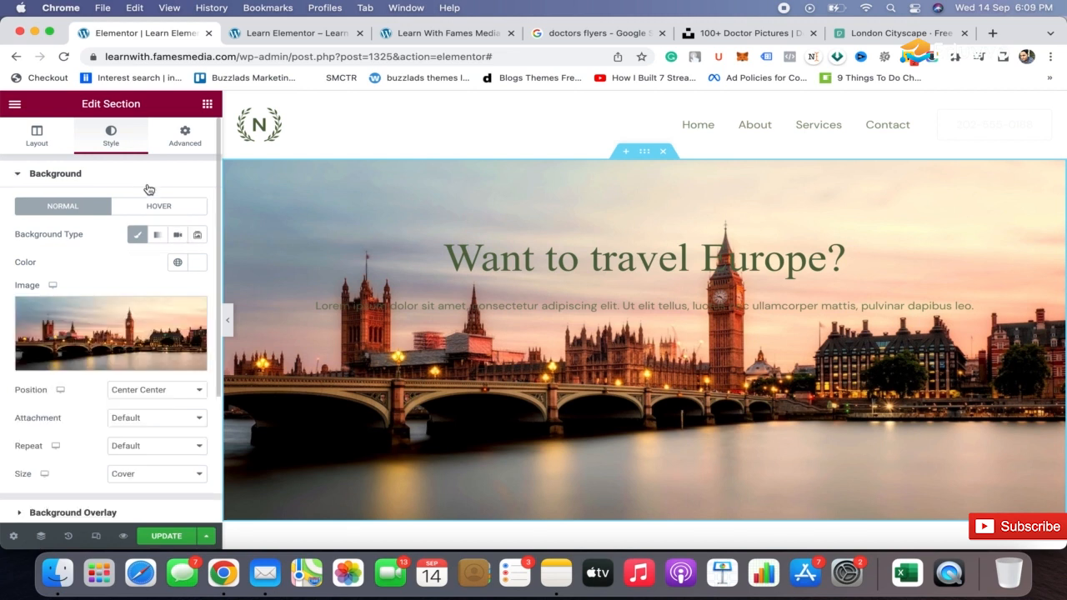
scroll(634, 251, down, 3)
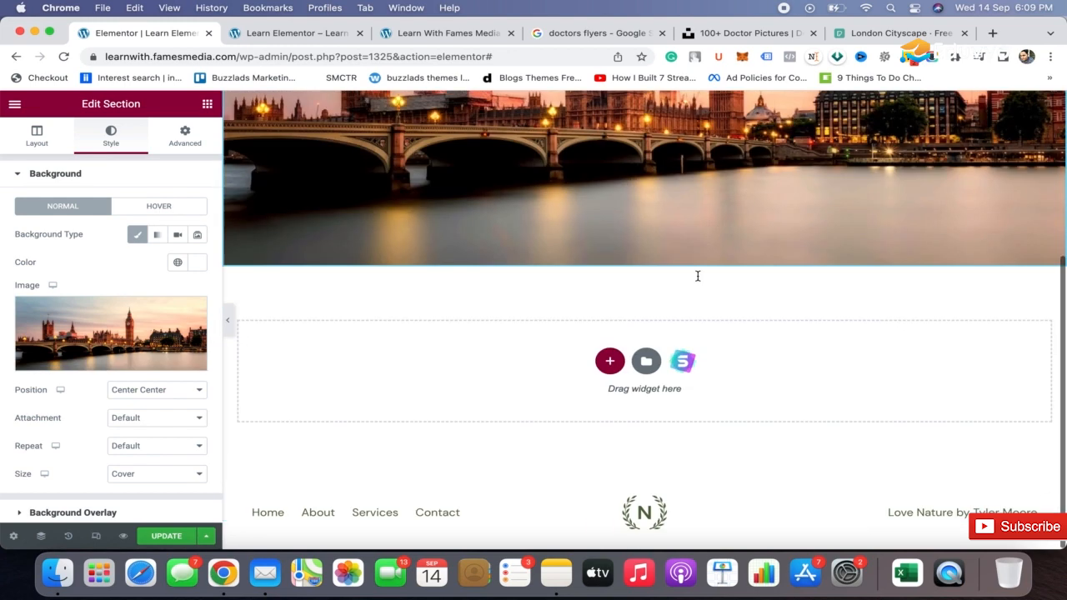
scroll(698, 275, up, 3)
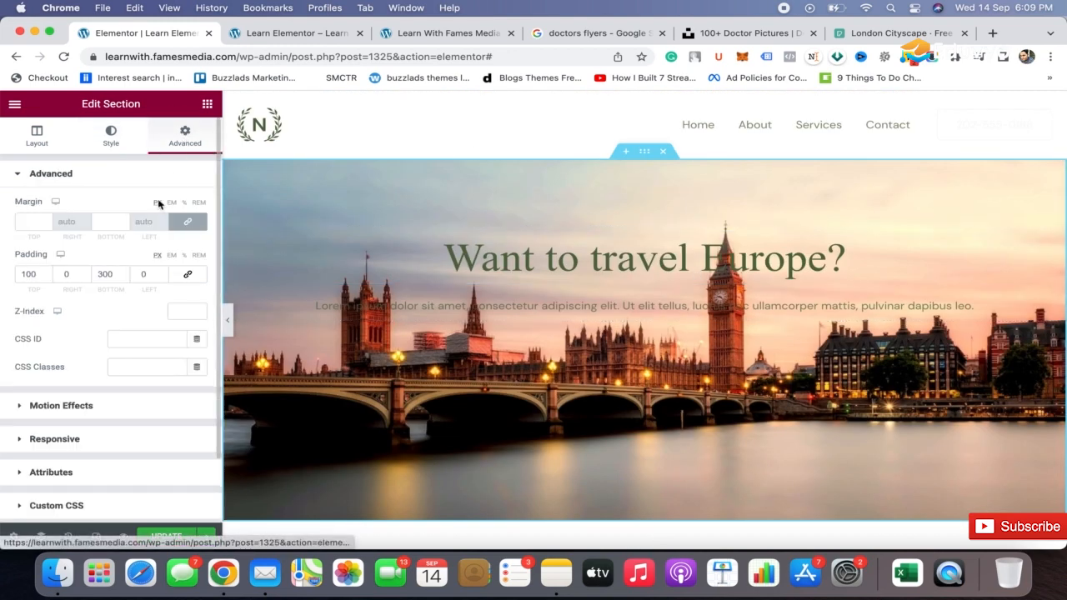
Set the section's bottom padding to 400 px, preview it at full page width, and set the top padding to 200 px.
click(101, 274)
key(BackSpace)
text(3)
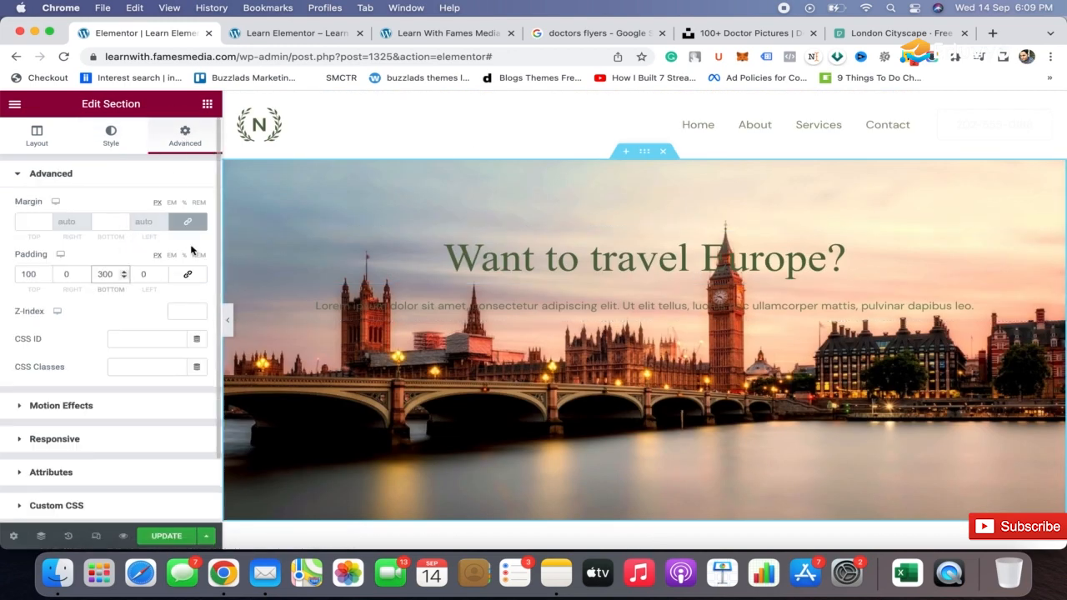
key(BackSpace)
text(4)
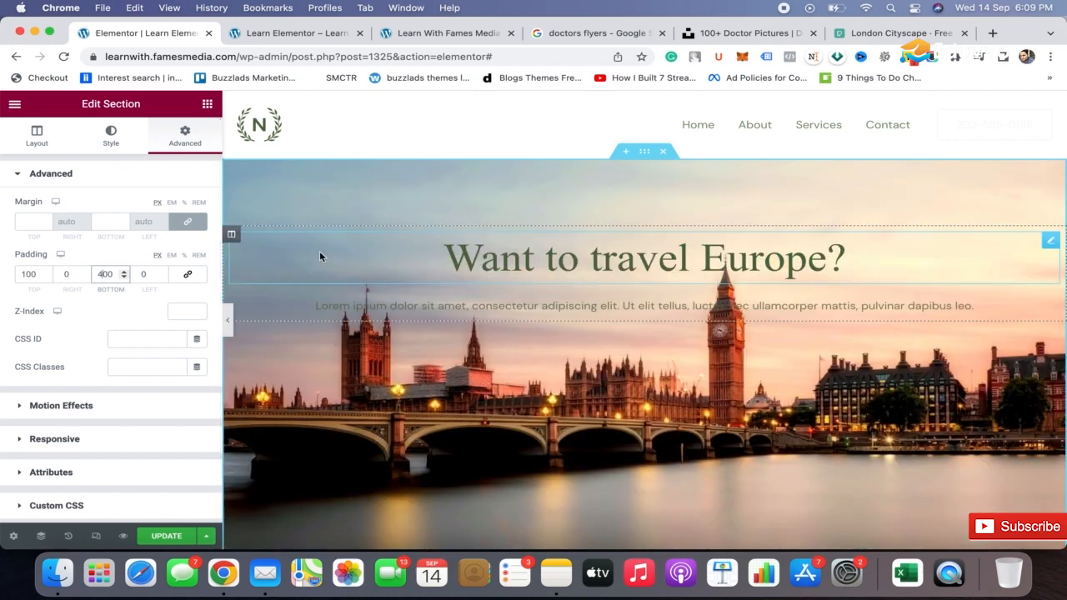
click(227, 320)
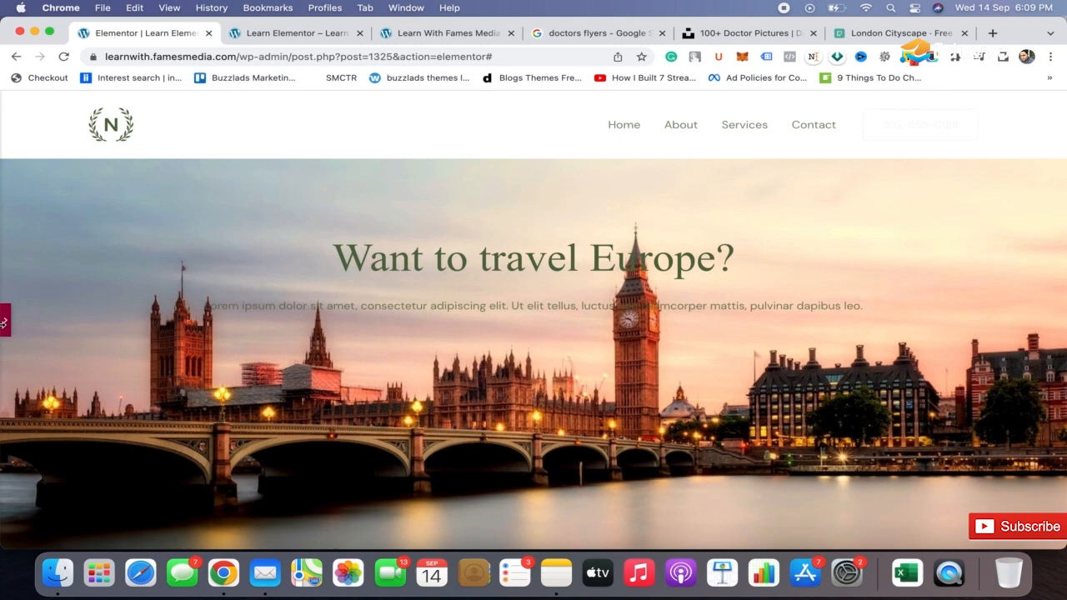
click(5, 323)
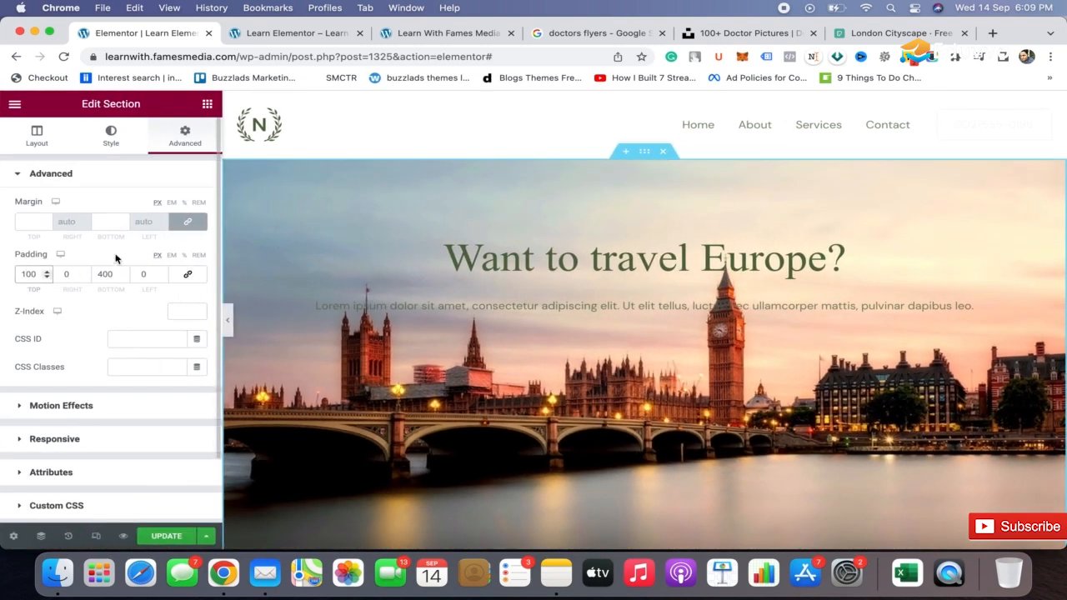
key(BackSpace)
text(2)
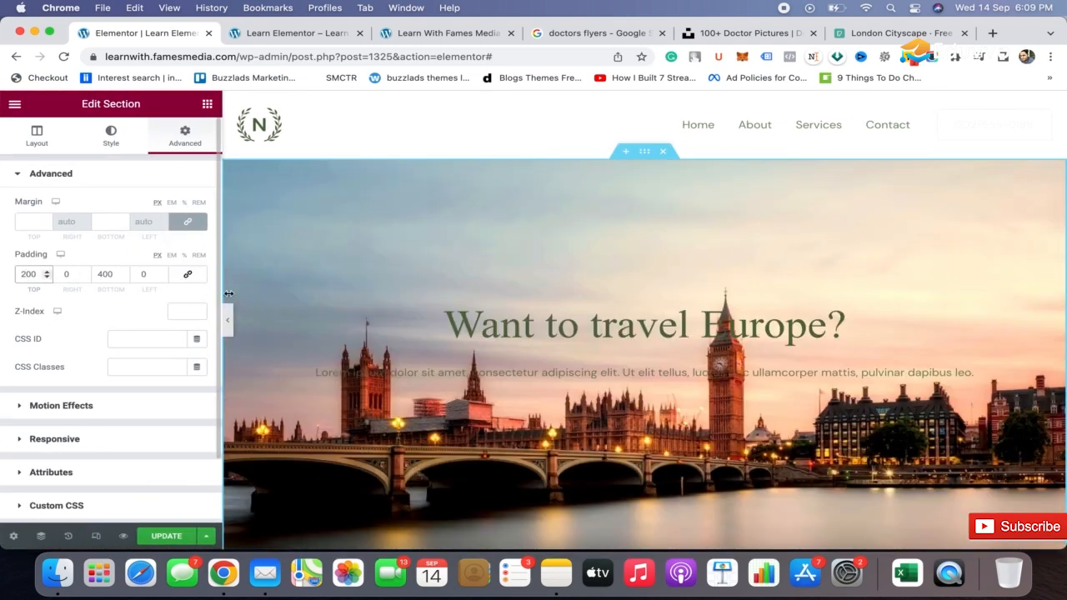
Try the Top Center and Bottom Center positions for the background image in the enlarged section.
click(109, 138)
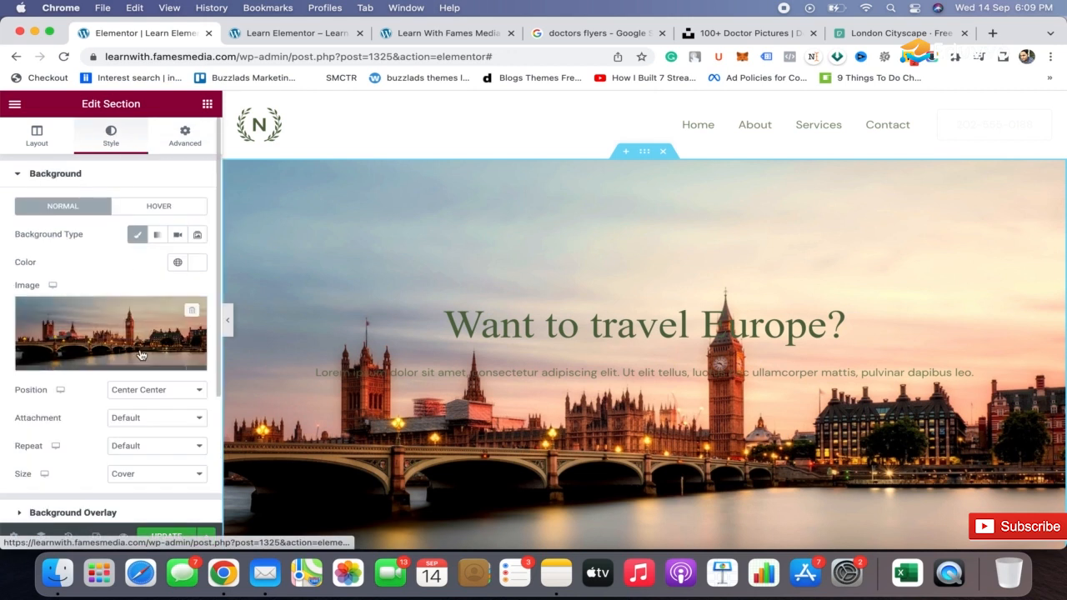
click(178, 391)
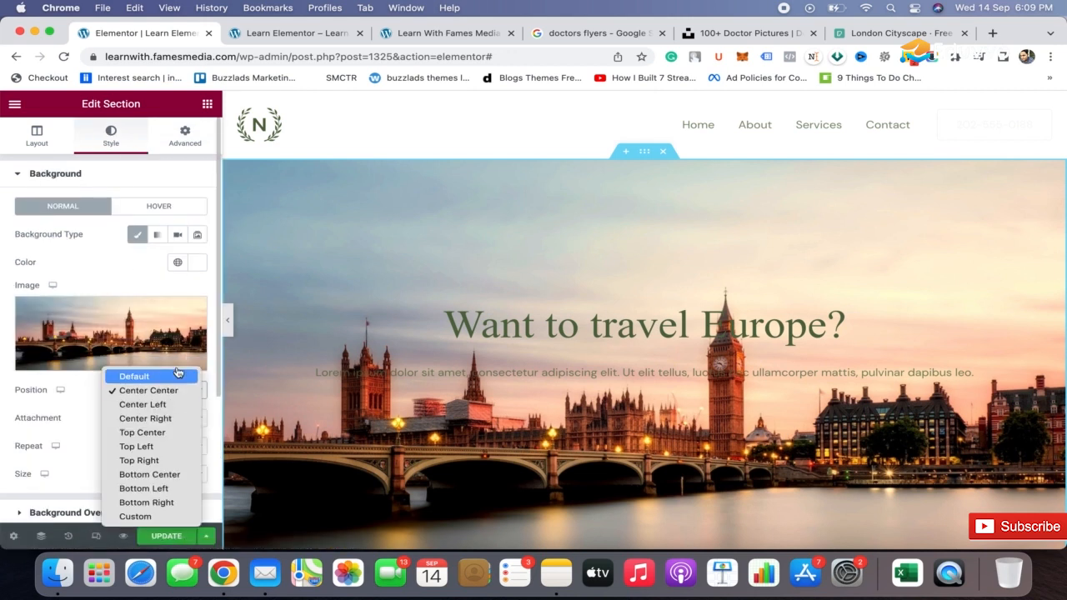
click(167, 431)
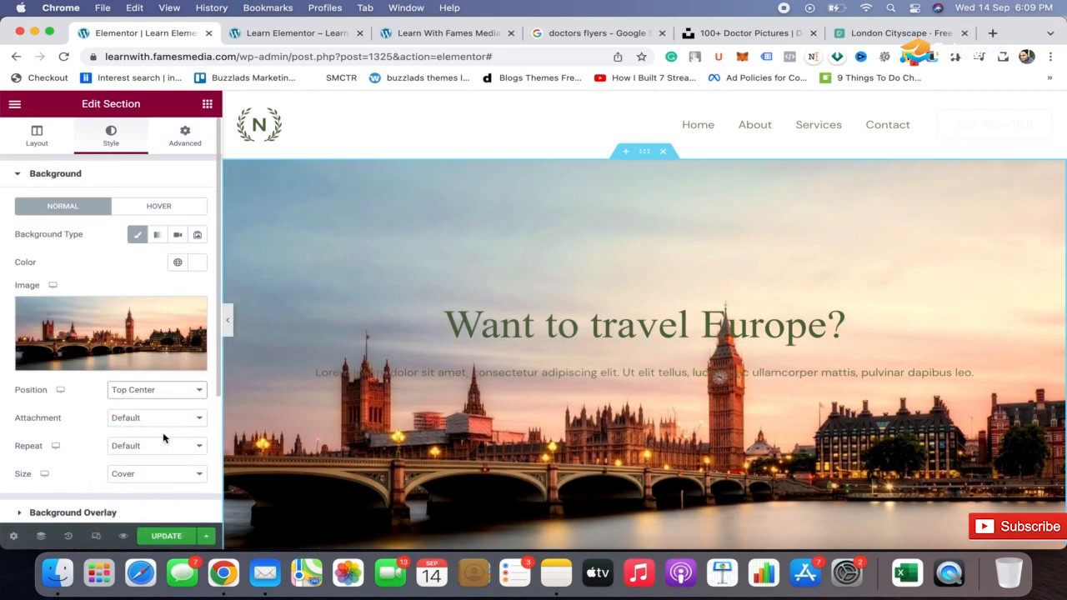
click(199, 392)
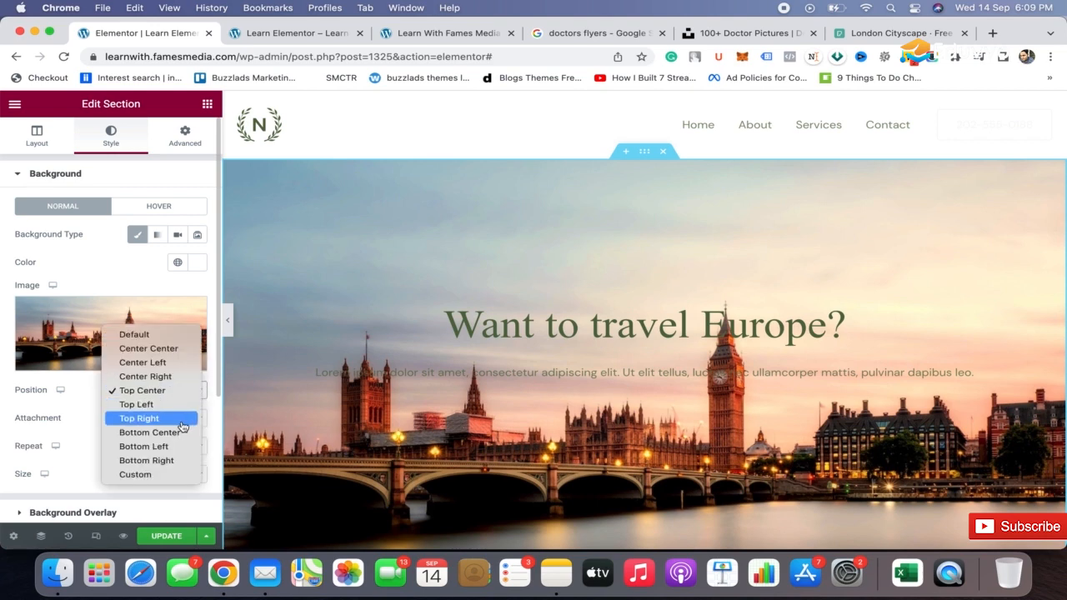
click(182, 433)
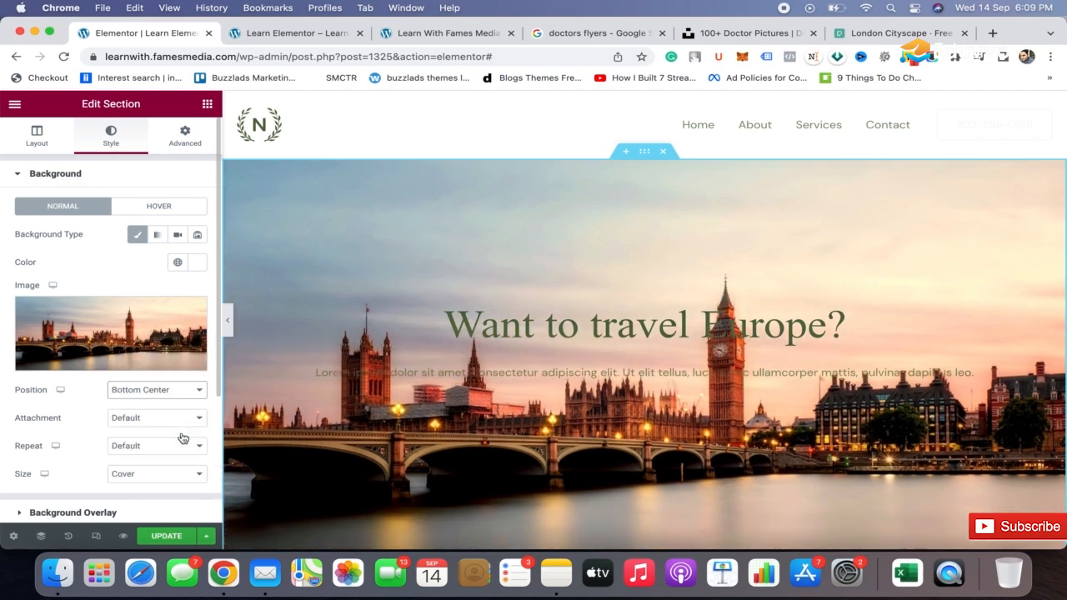
Compare the Top Center and Top Left positions for the section's background image and settle on Top Center.
click(178, 391)
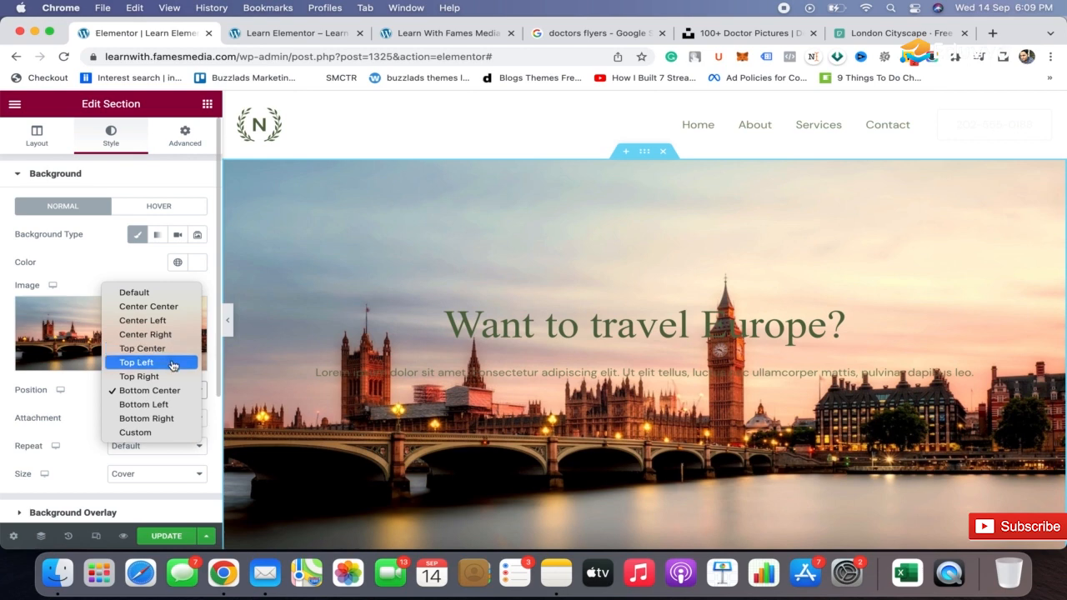
click(165, 351)
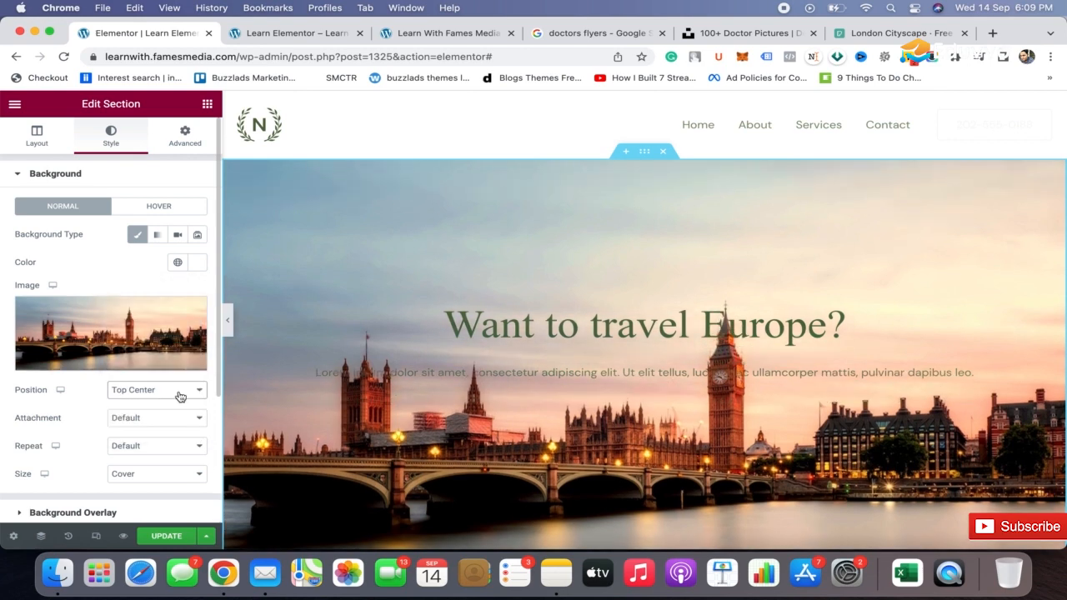
click(178, 391)
click(177, 405)
click(186, 391)
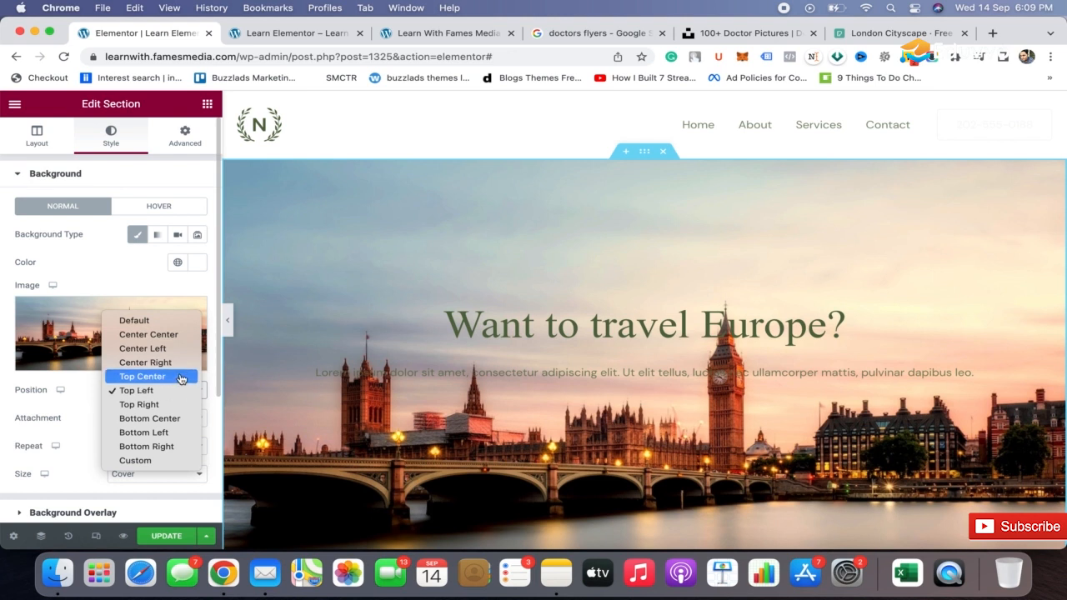
click(181, 378)
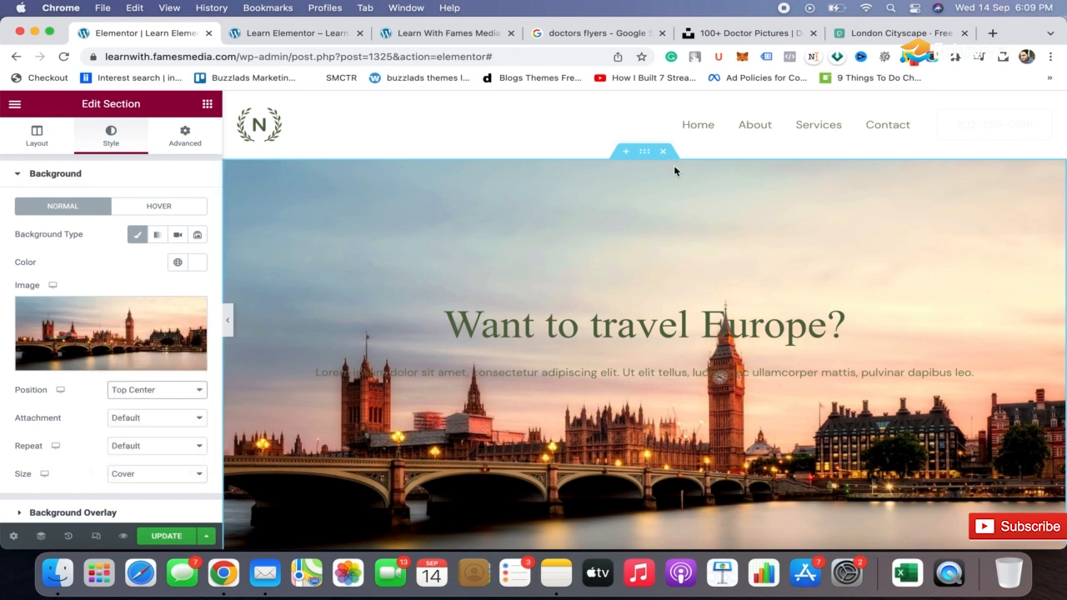
Preview the section with the Top Center background position at full page width.
click(228, 320)
scroll(633, 314, down, 4)
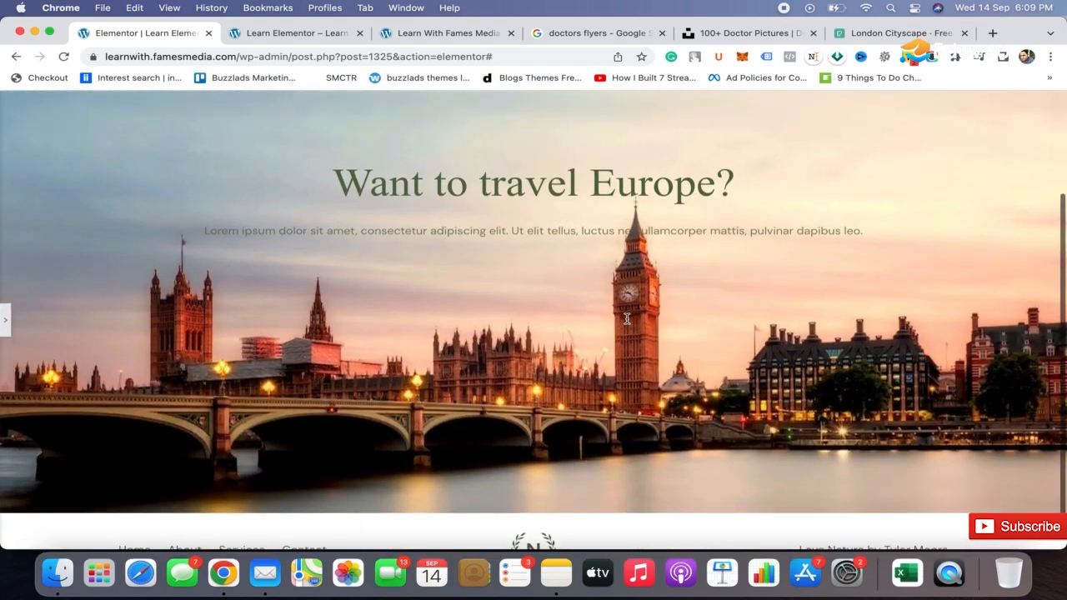
scroll(630, 317, up, 4)
scroll(627, 322, down, 2)
scroll(627, 322, down, 3)
scroll(627, 322, up, 4)
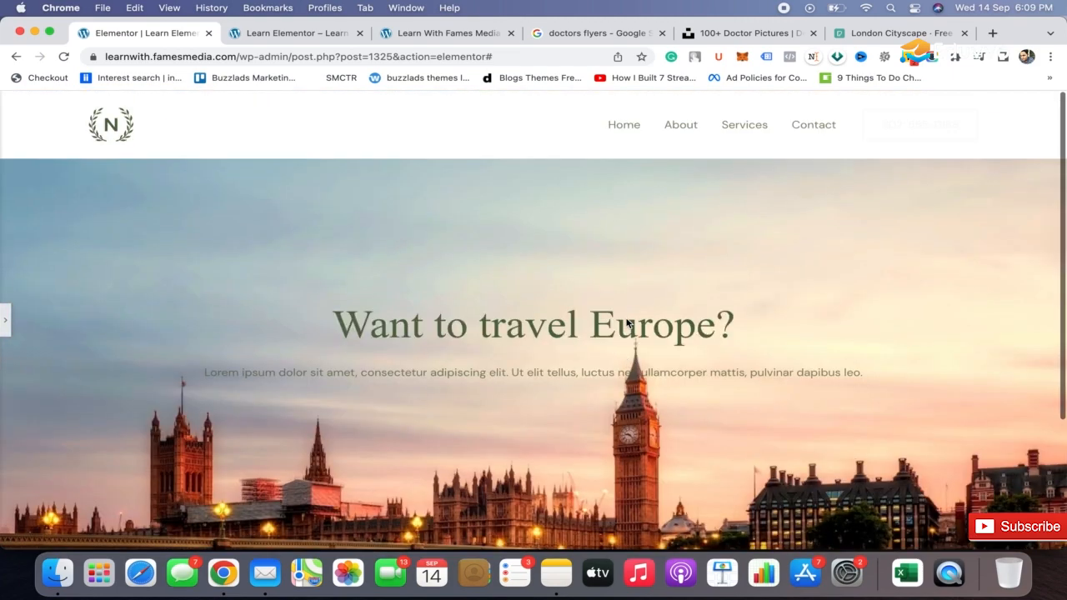
click(3, 313)
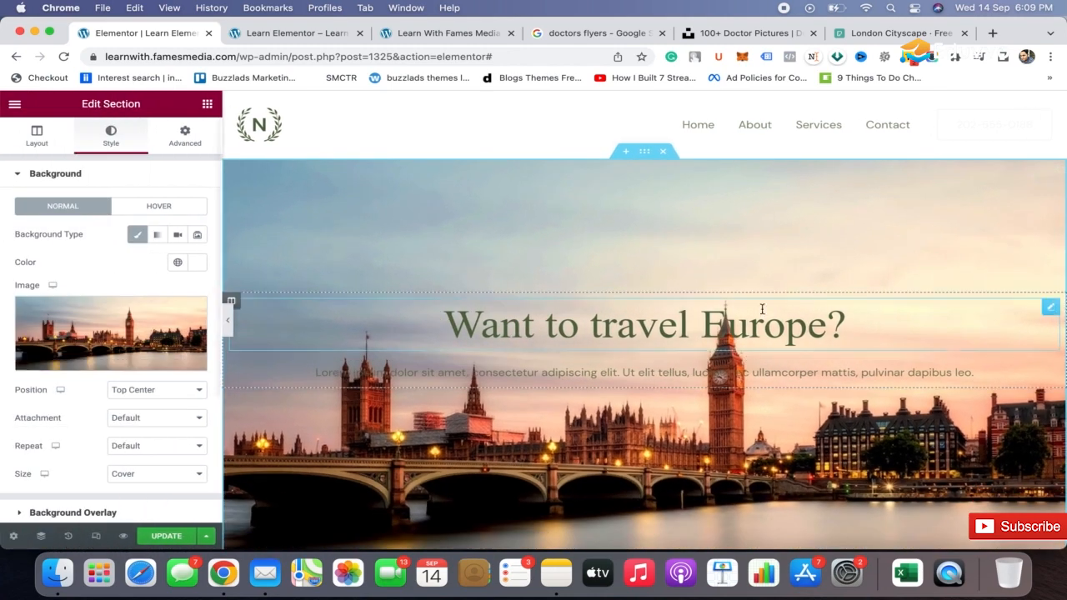
Set the section's top and bottom padding to 0.
click(193, 137)
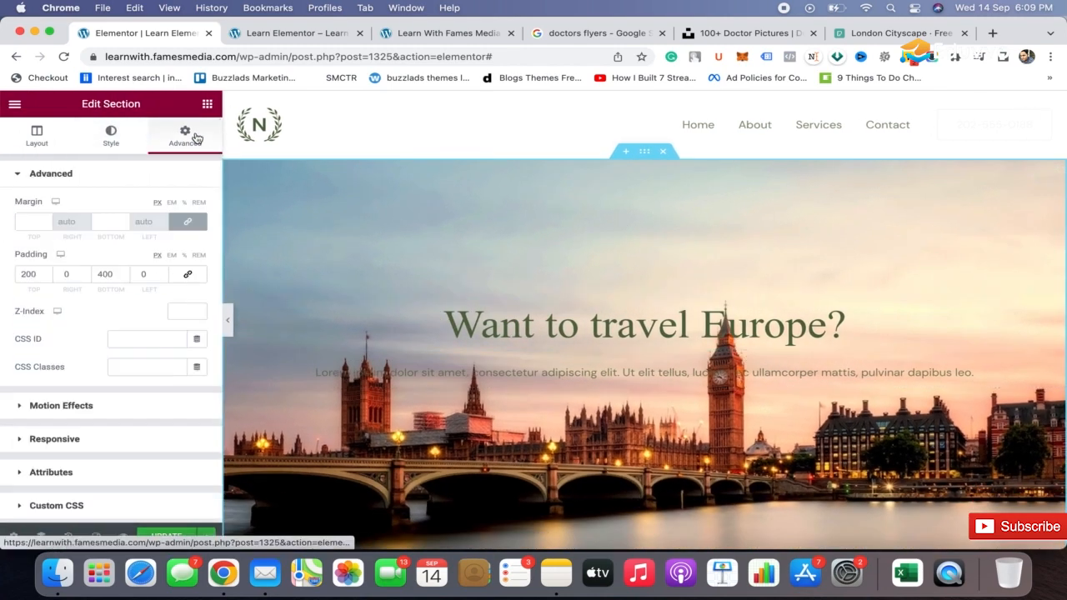
double_click(30, 274)
text(0)
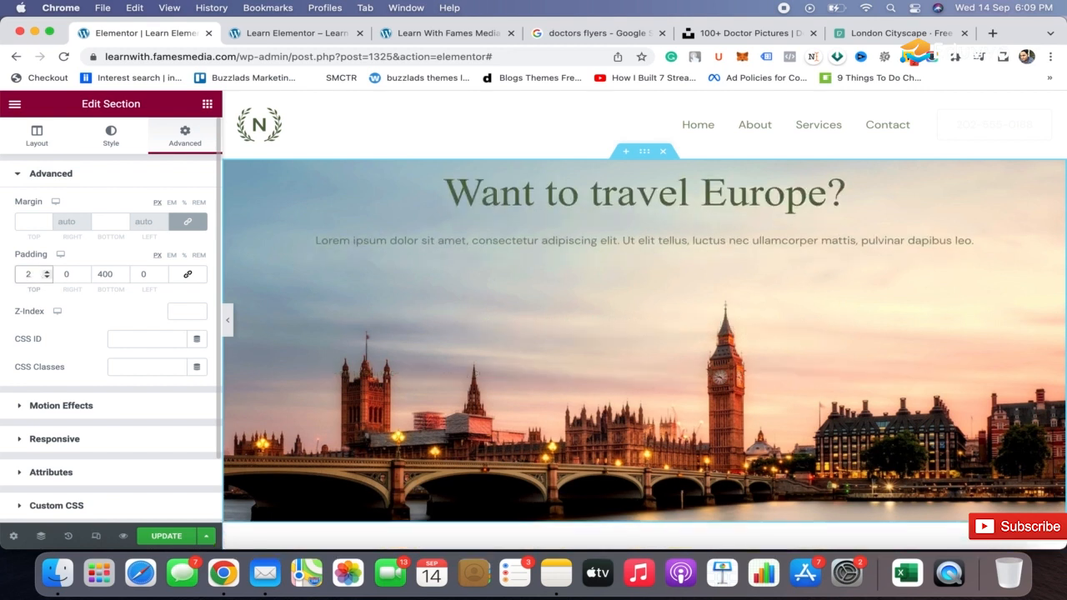
double_click(105, 274)
text(0)
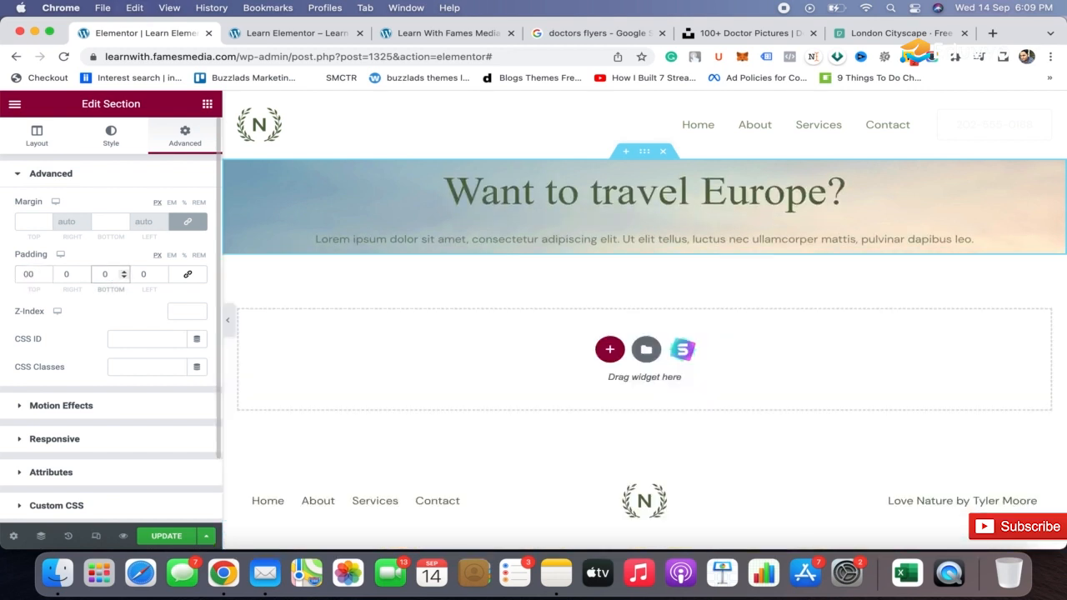
Add a Spacer widget above the "Want to travel Europe?" heading.
click(207, 104)
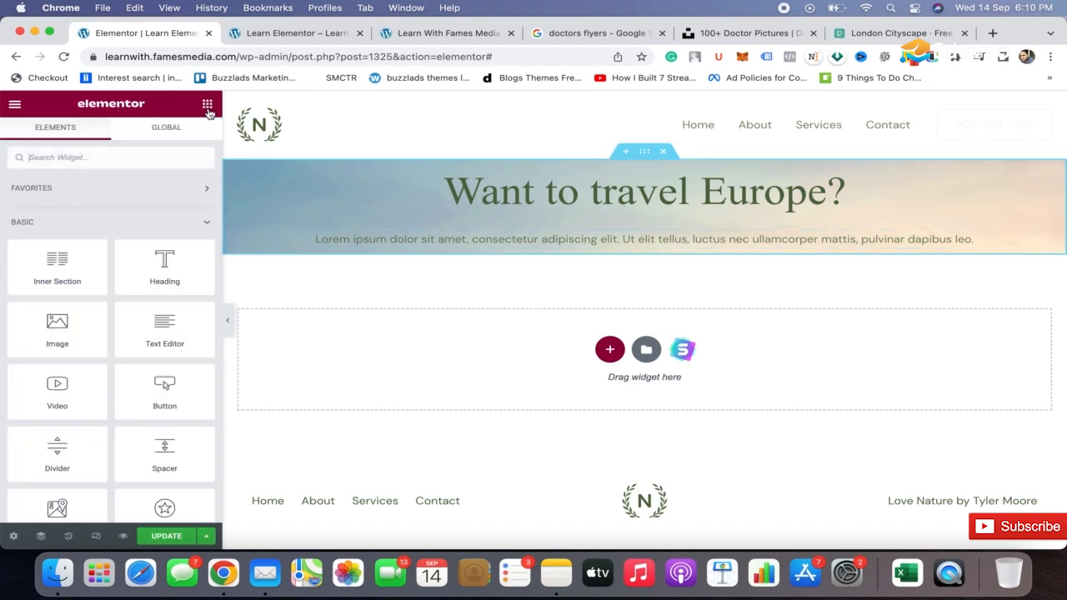
scroll(196, 360, down, 5)
scroll(196, 360, up, 5)
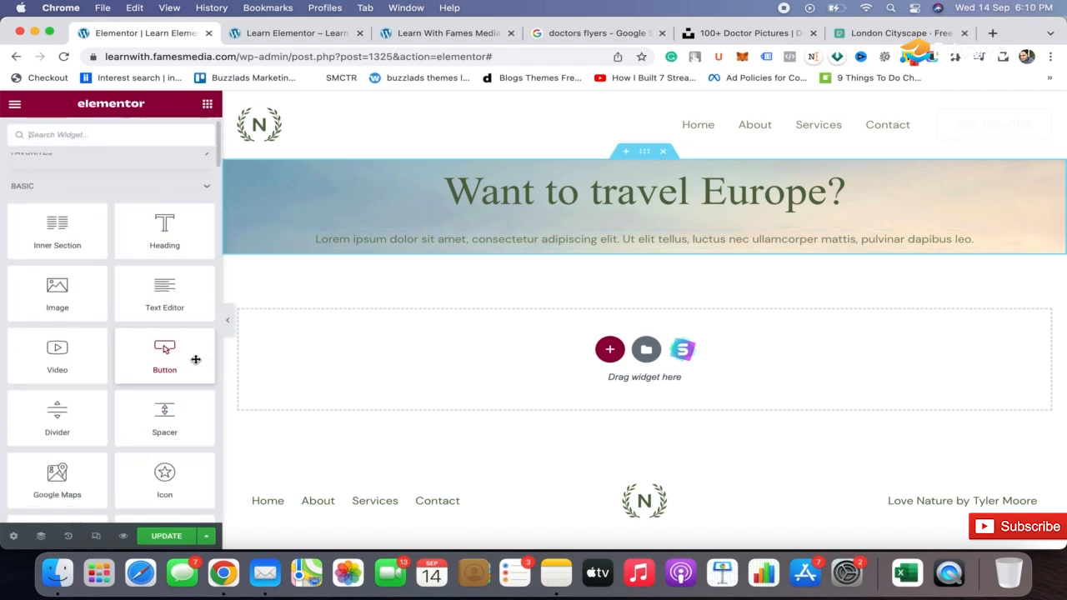
scroll(196, 359, down, 2)
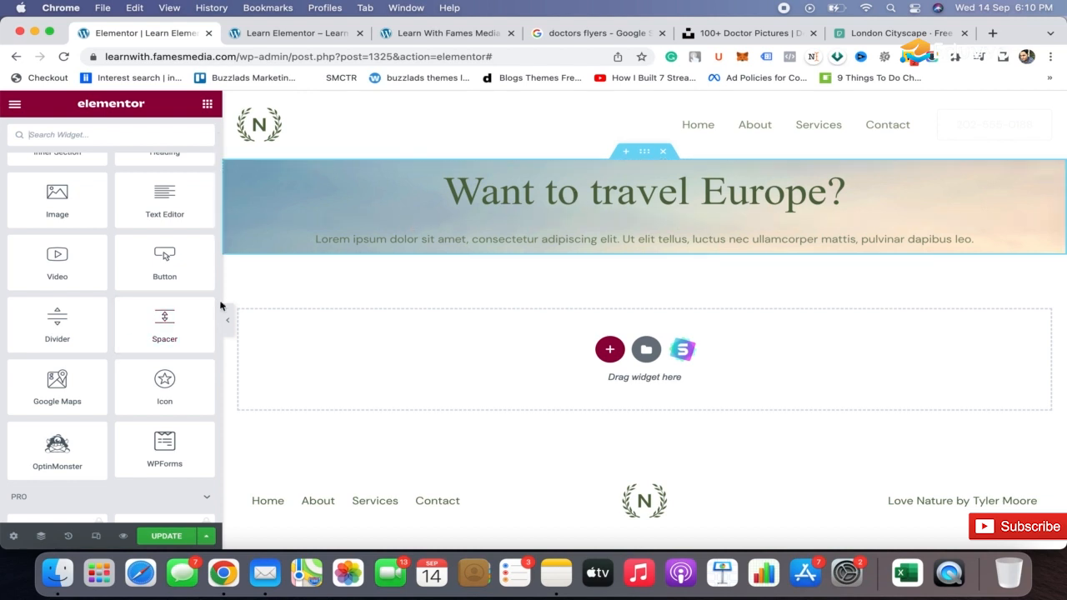
drag(160, 329, 651, 194)
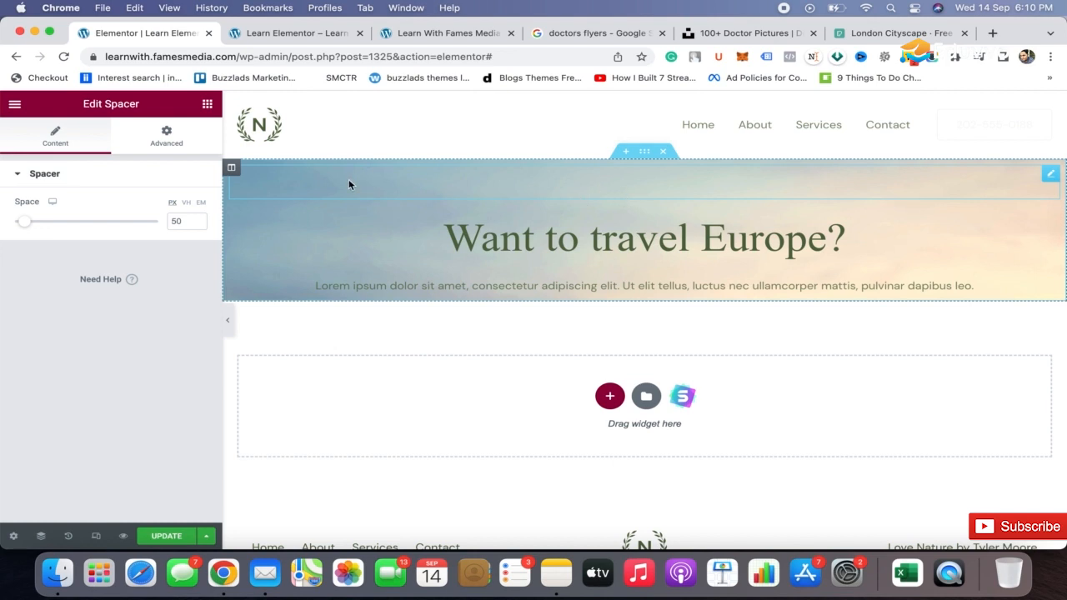
Add a second Spacer widget below the paragraph text and set its space to 331 px.
click(207, 104)
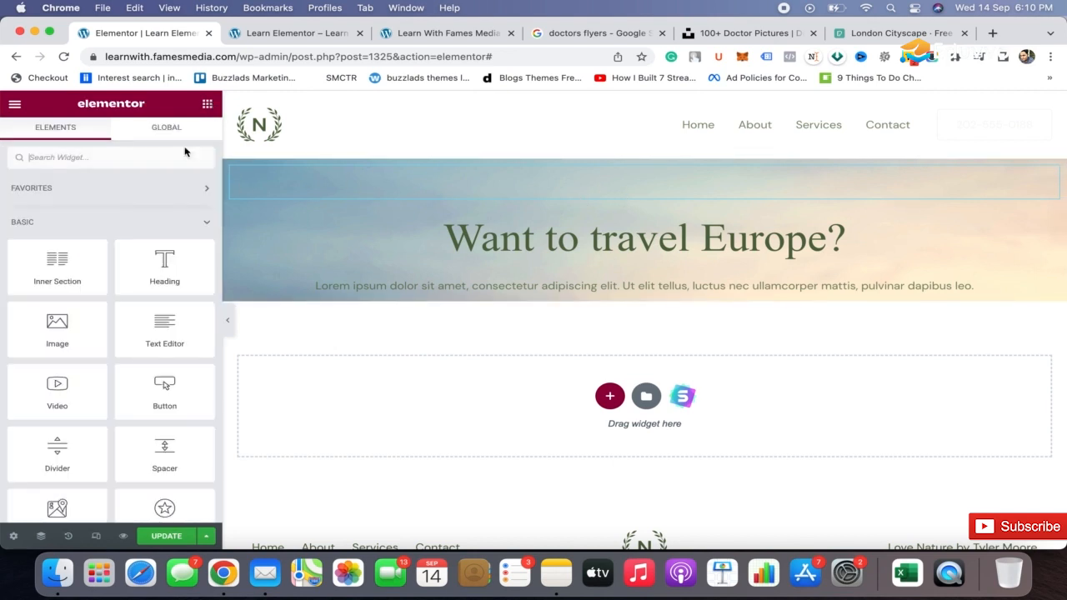
drag(139, 450, 642, 299)
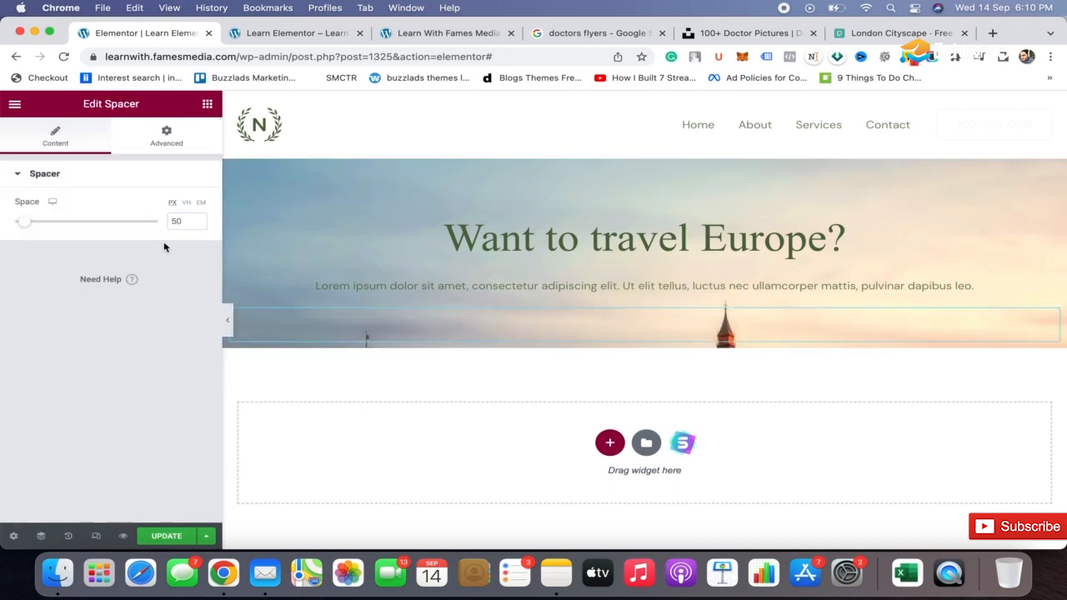
drag(26, 225, 96, 227)
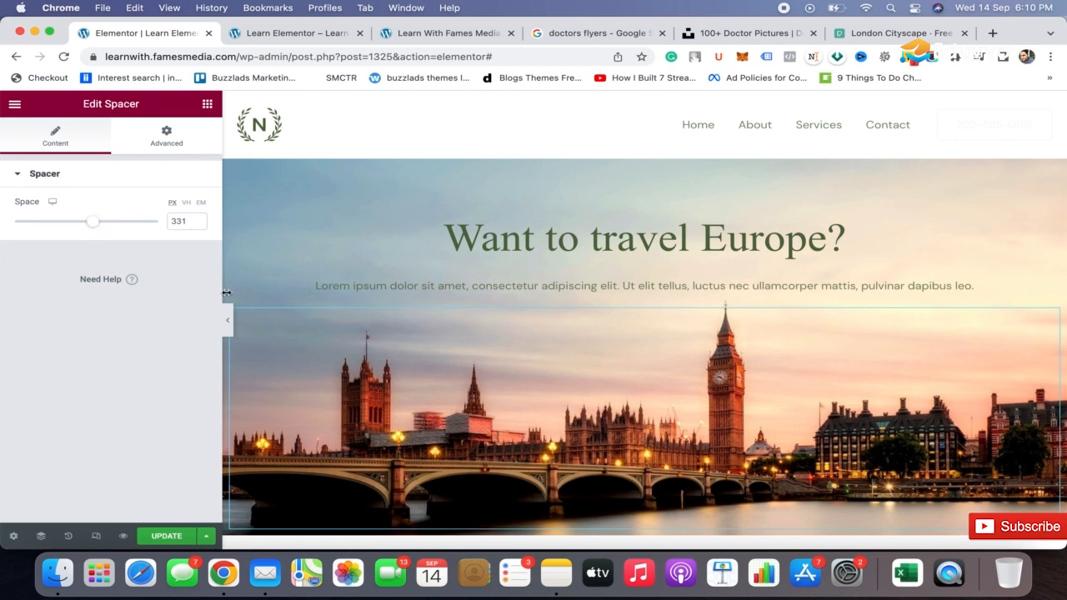
Preview the section with its two spacers at full page width, checking the gap below the text.
click(229, 319)
scroll(617, 311, down, 3)
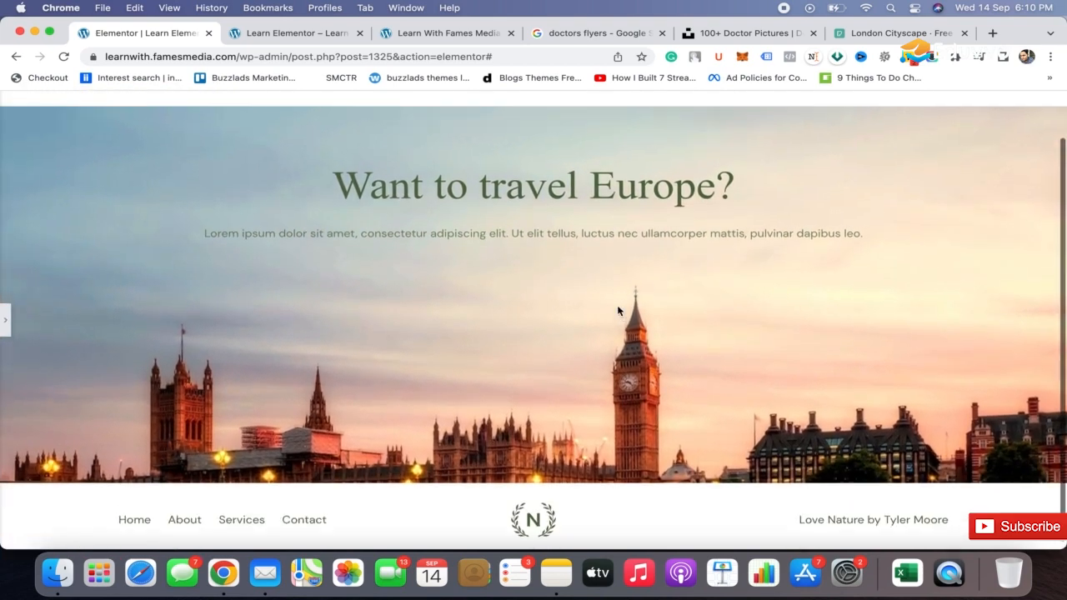
scroll(617, 311, up, 1)
scroll(618, 311, down, 1)
scroll(618, 311, up, 1)
scroll(618, 311, down, 1)
scroll(618, 311, up, 1)
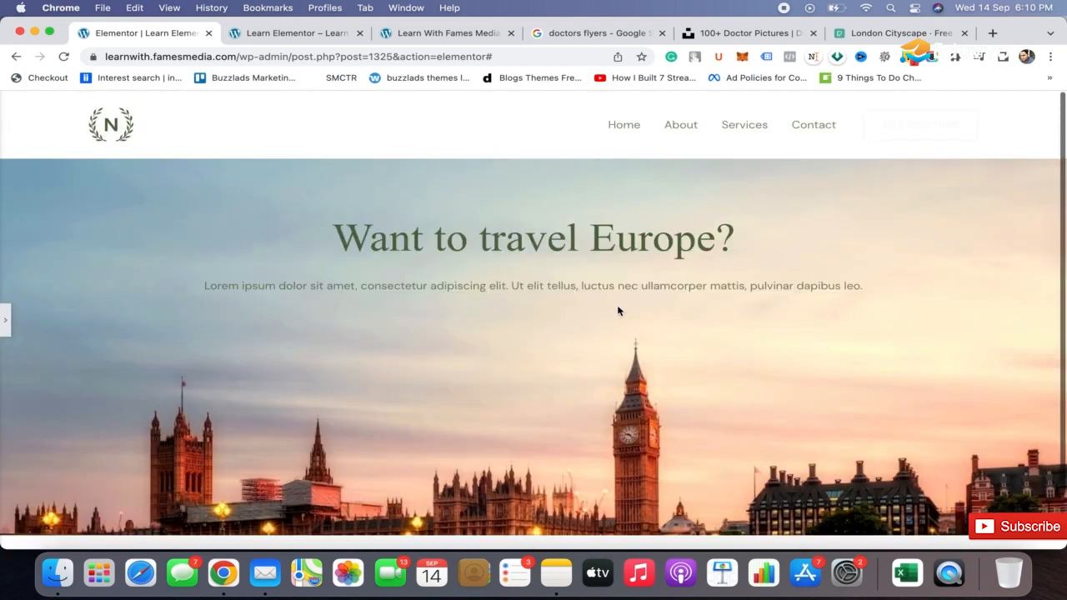
scroll(618, 311, down, 1)
scroll(618, 311, up, 1)
click(5, 320)
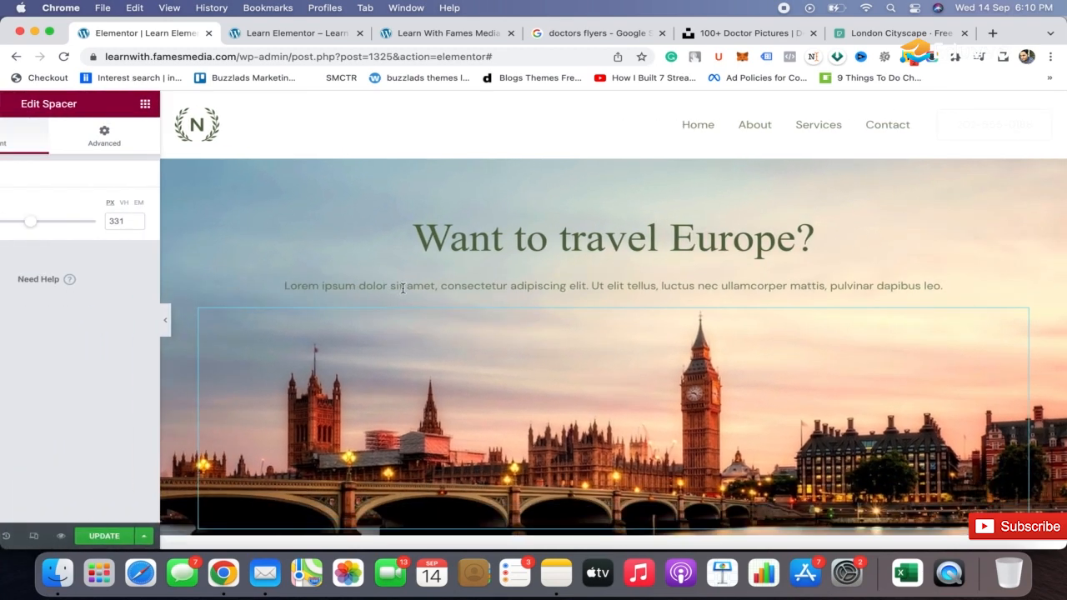
scroll(403, 289, down, 2)
scroll(403, 289, up, 1)
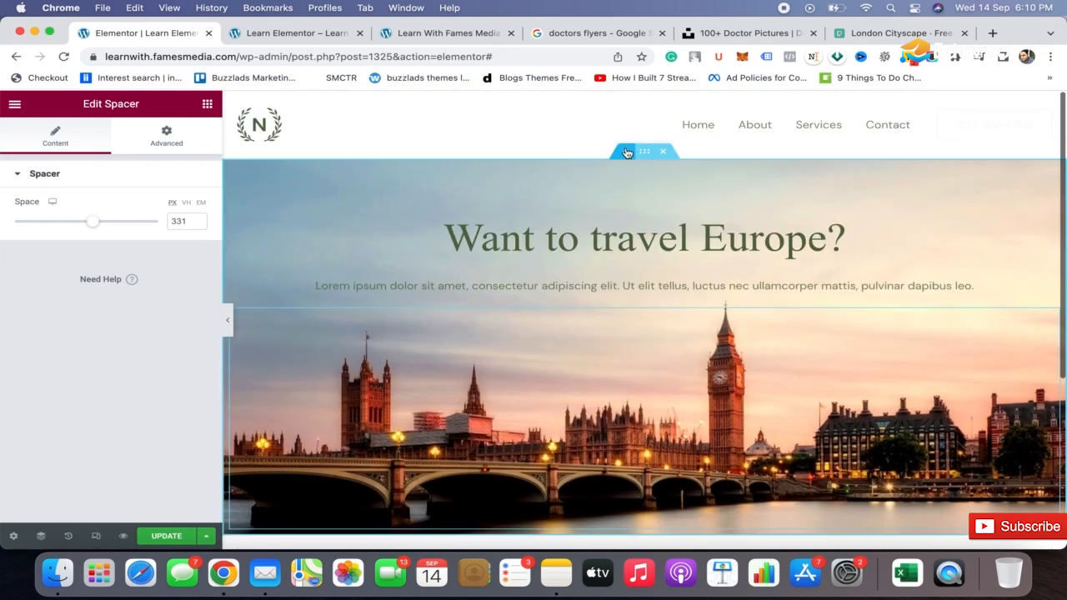
Try the Contain size for the section's background image and set it back to Cover.
scroll(644, 160, up, 2)
click(643, 157)
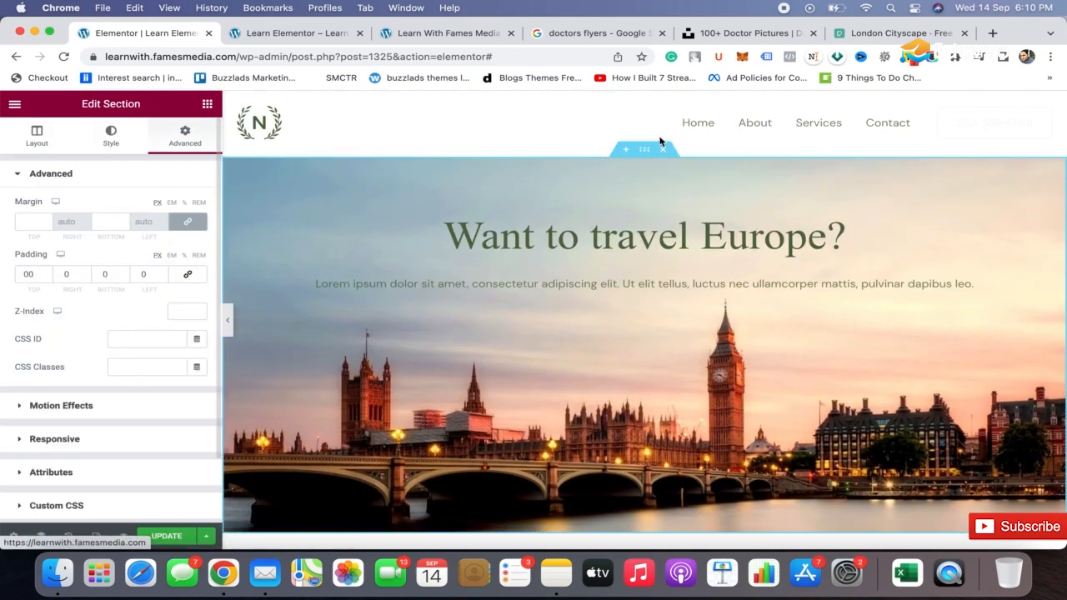
click(111, 141)
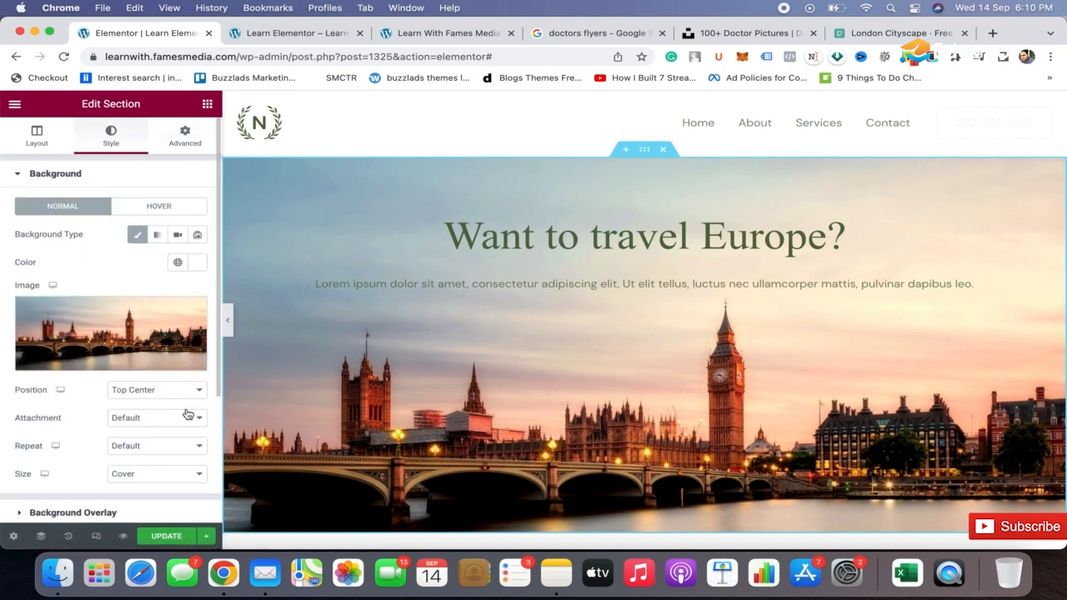
click(193, 472)
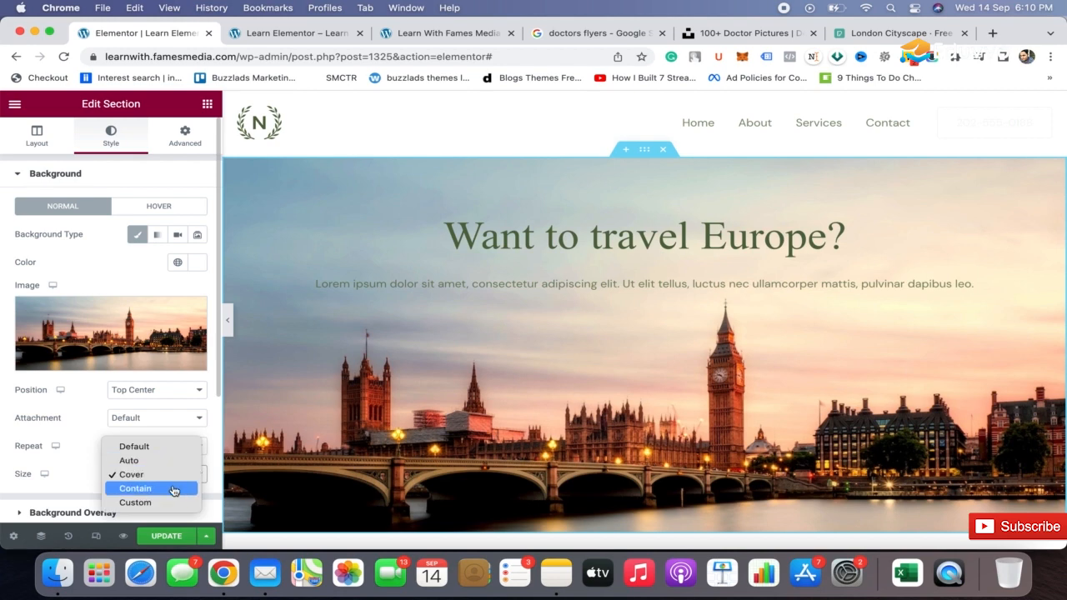
click(174, 490)
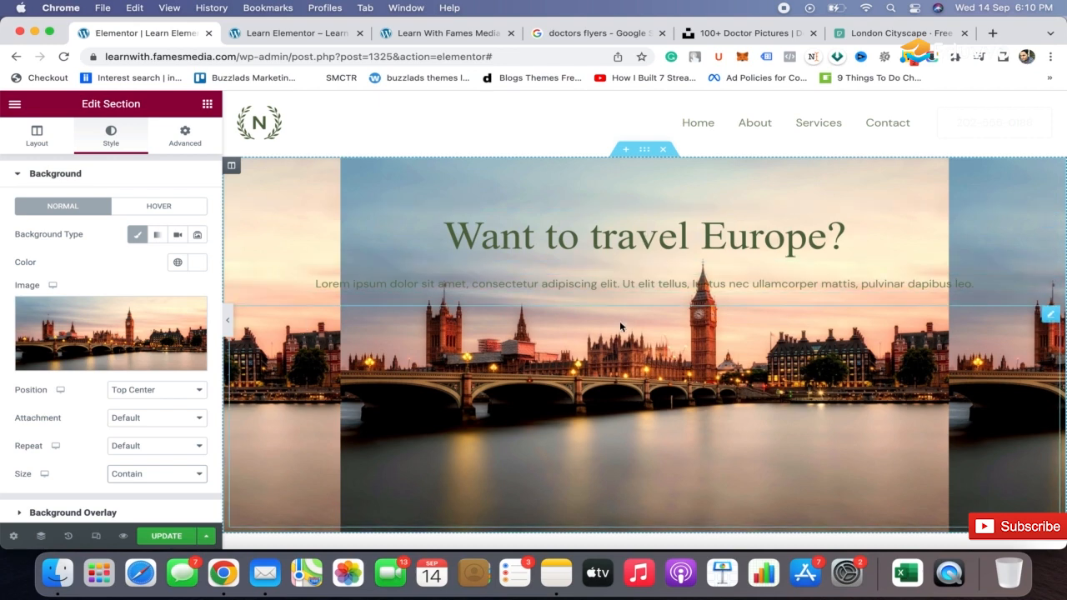
click(189, 476)
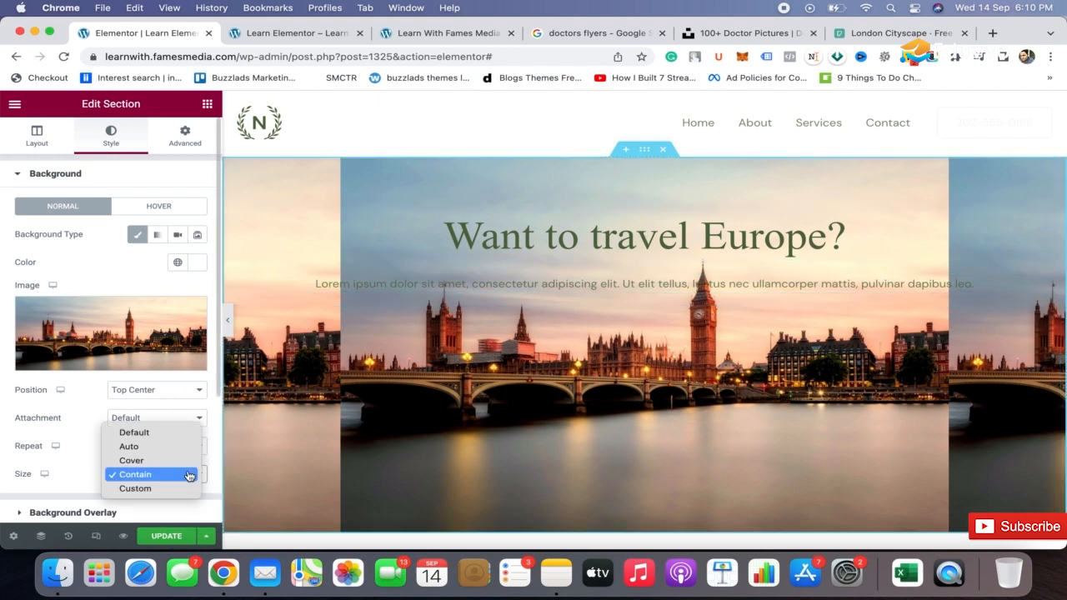
click(174, 462)
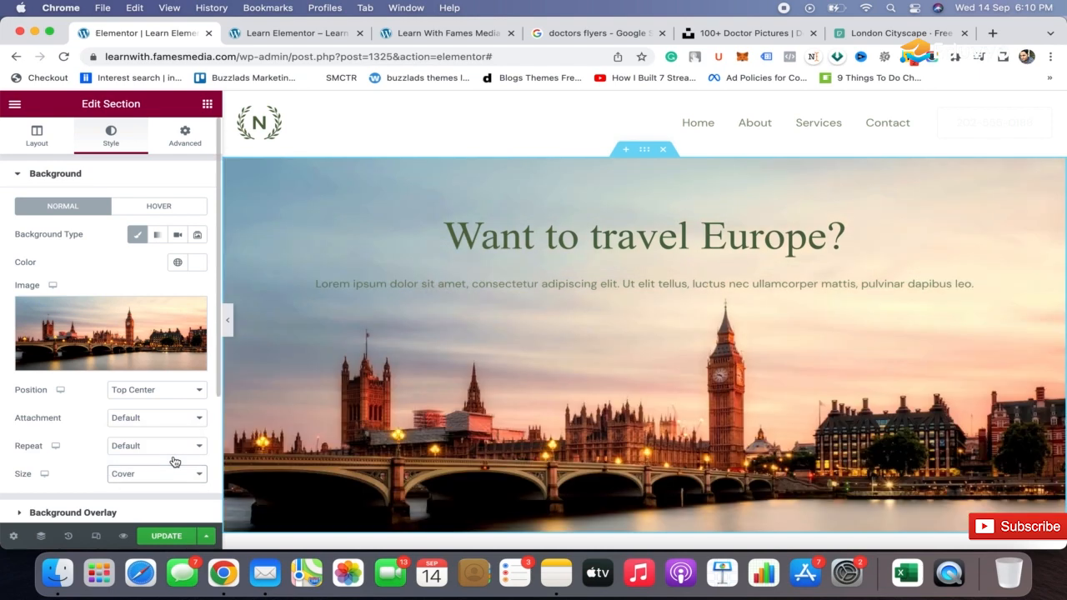
Preview the covering background image across the full page width and examine how the section looks.
click(232, 318)
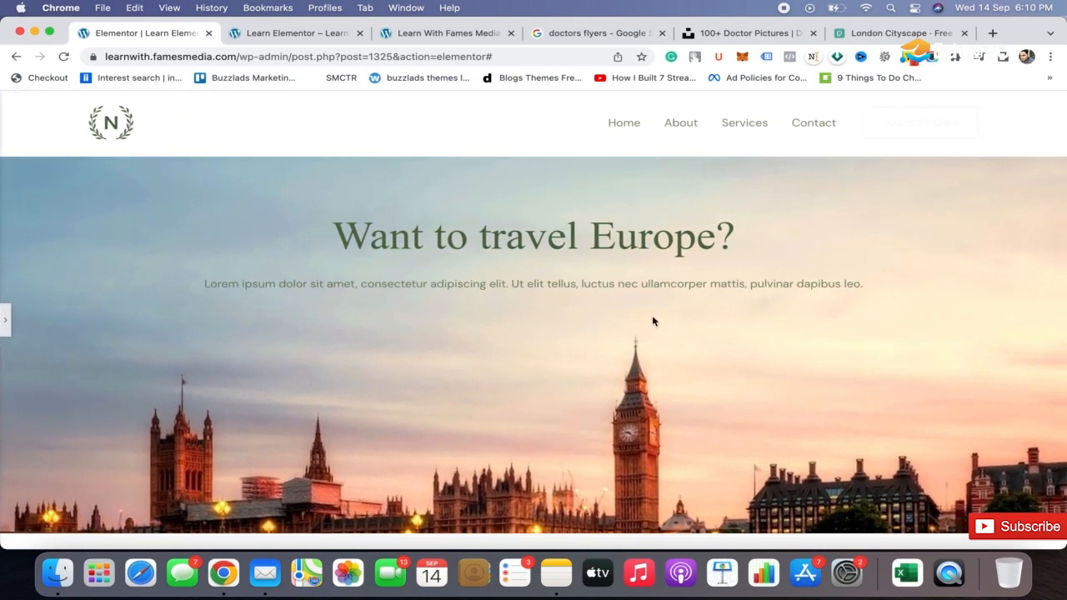
scroll(653, 321, down, 3)
scroll(653, 321, up, 3)
scroll(652, 321, down, 3)
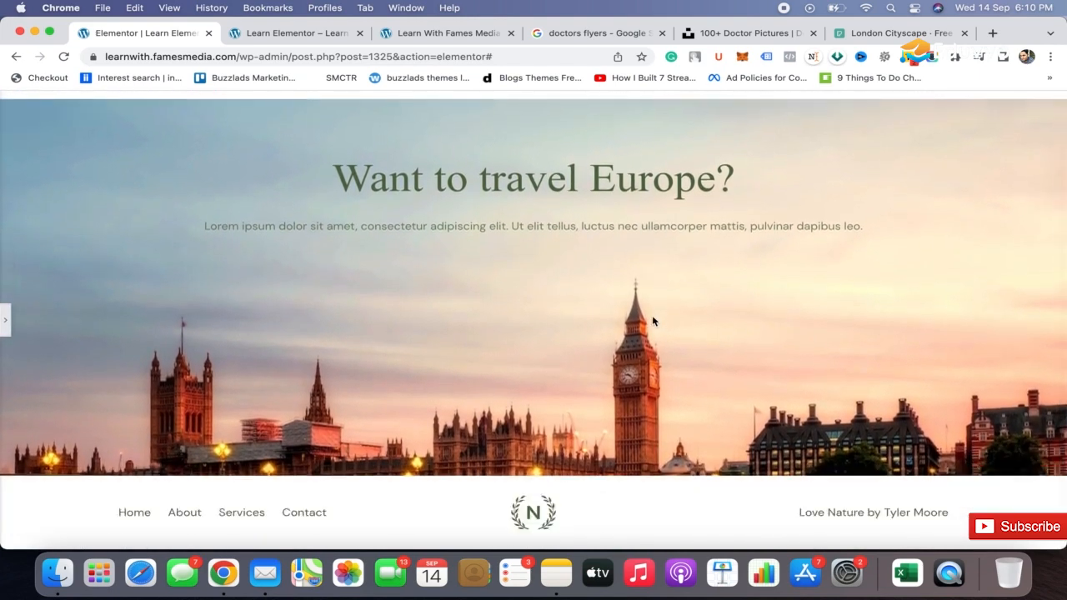
scroll(653, 321, up, 3)
scroll(652, 321, down, 3)
scroll(652, 321, up, 3)
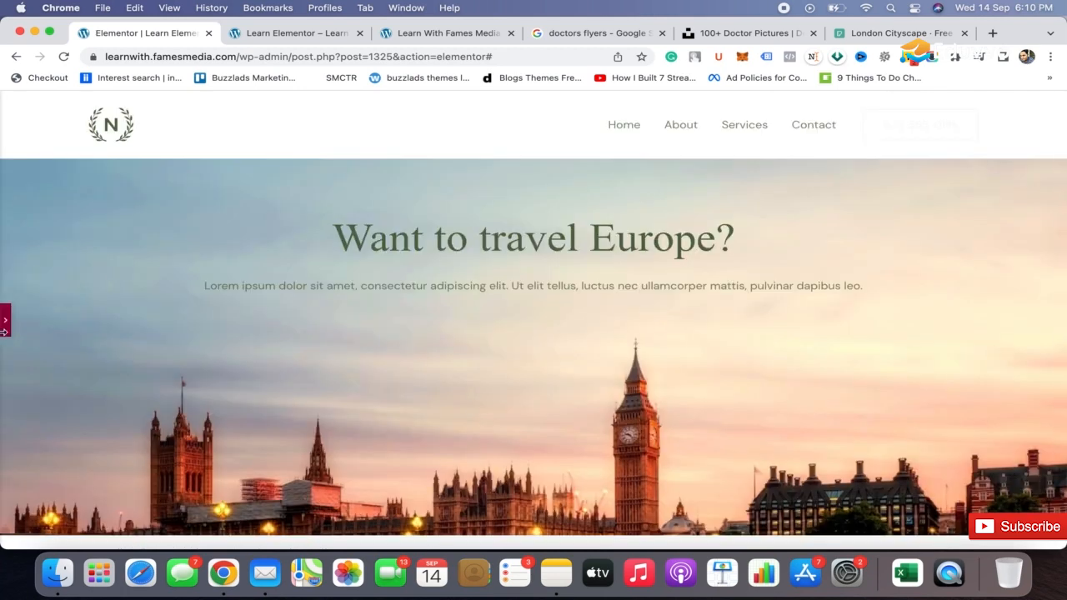
click(5, 330)
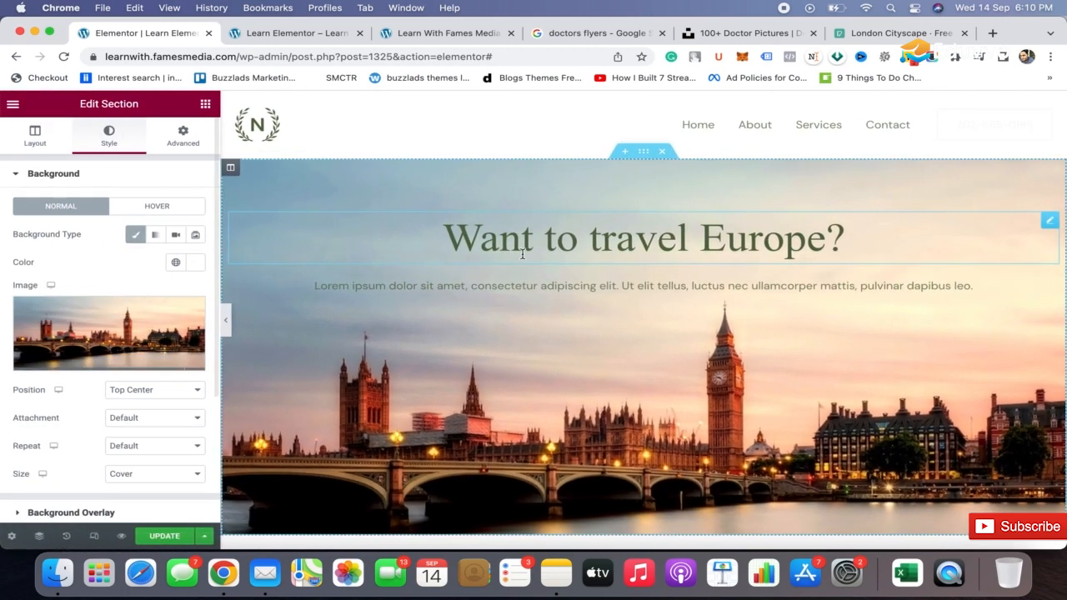
Set the font size of the paragraph below the heading to 28 px.
click(696, 286)
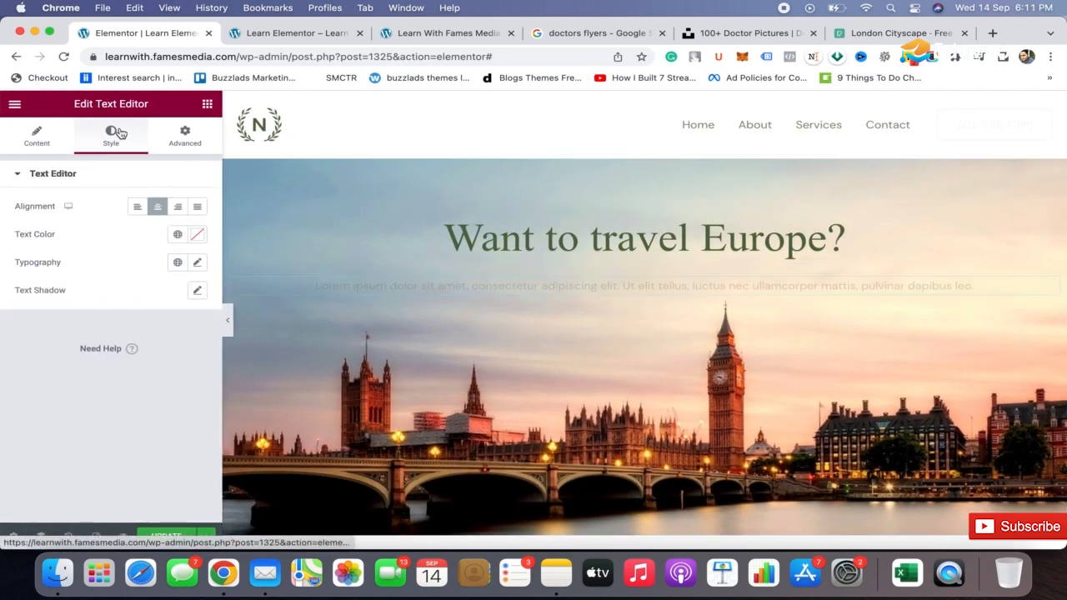
click(198, 264)
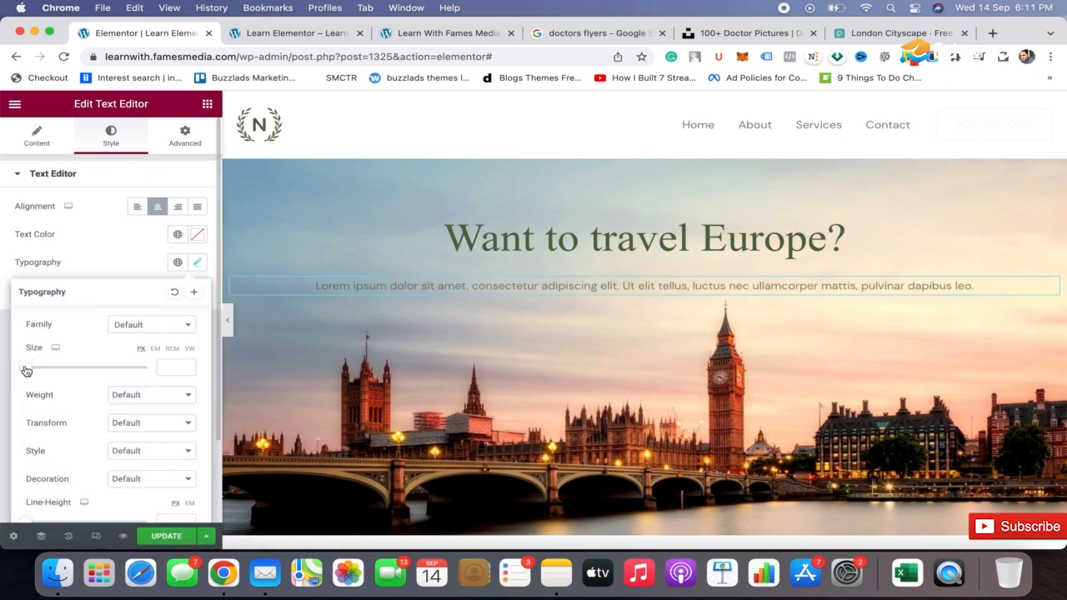
mouse_move(26, 371)
mouse_down()
mouse_move(75, 359)
mouse_move(43, 362)
mouse_up()
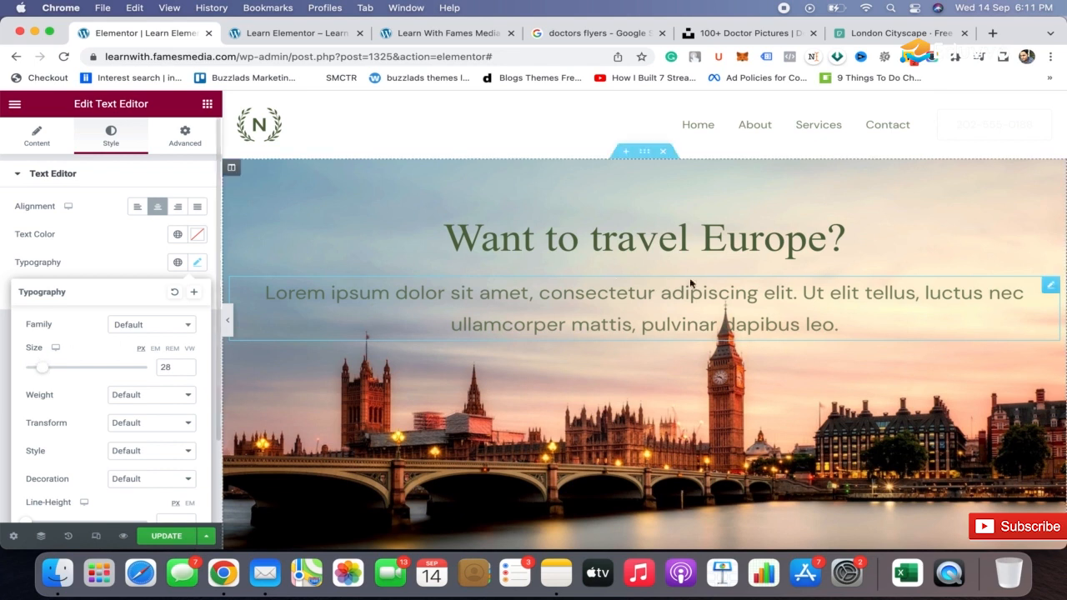
click(806, 286)
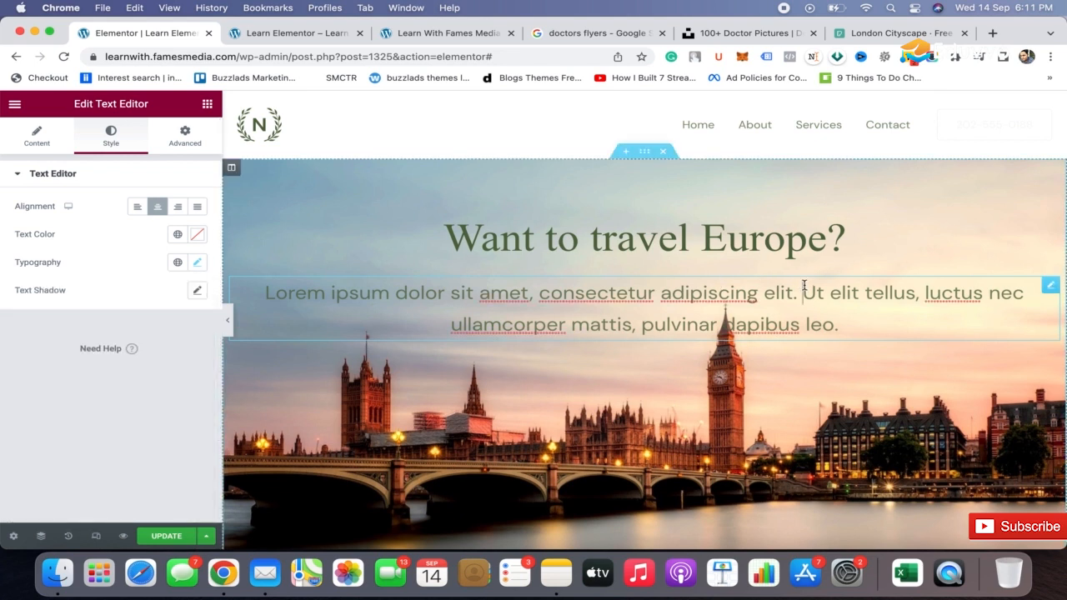
Break the paragraph into two lines before "Ut elit tellus" and set its font size to 17 px.
key(Return)
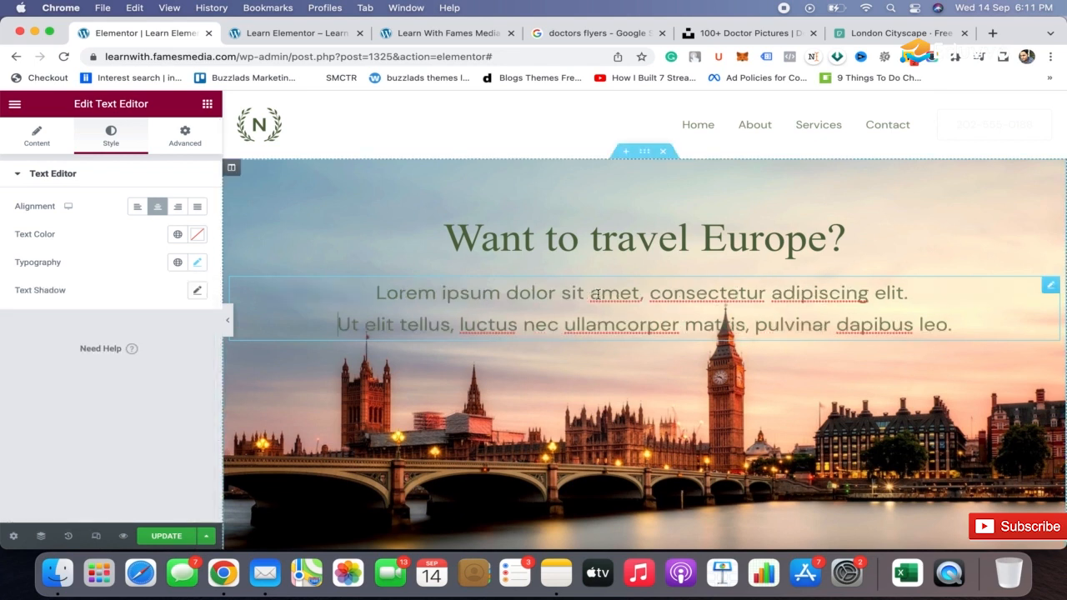
click(199, 262)
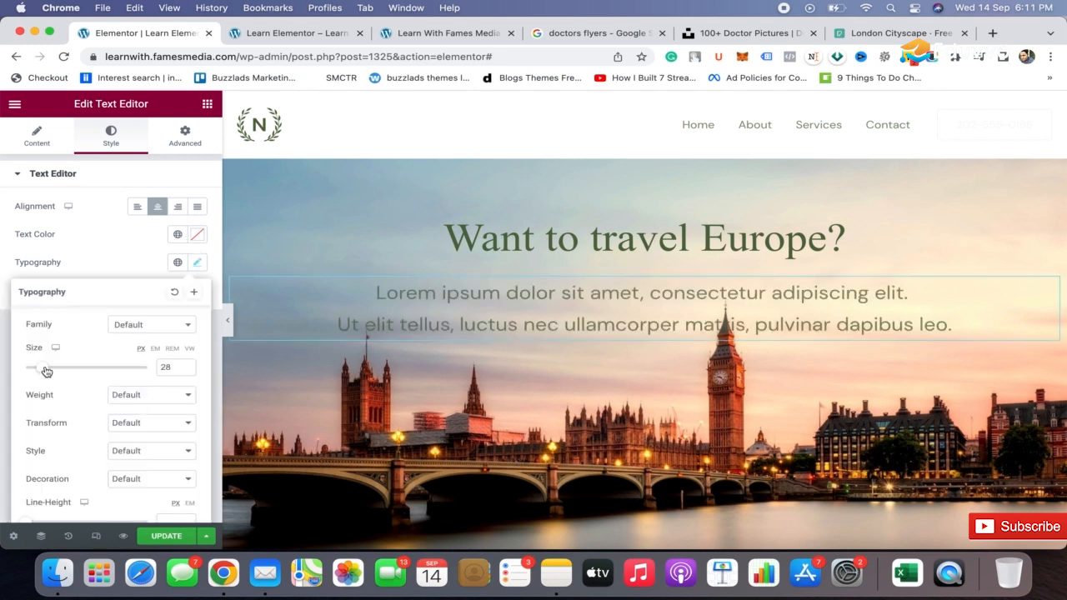
drag(47, 372, 39, 372)
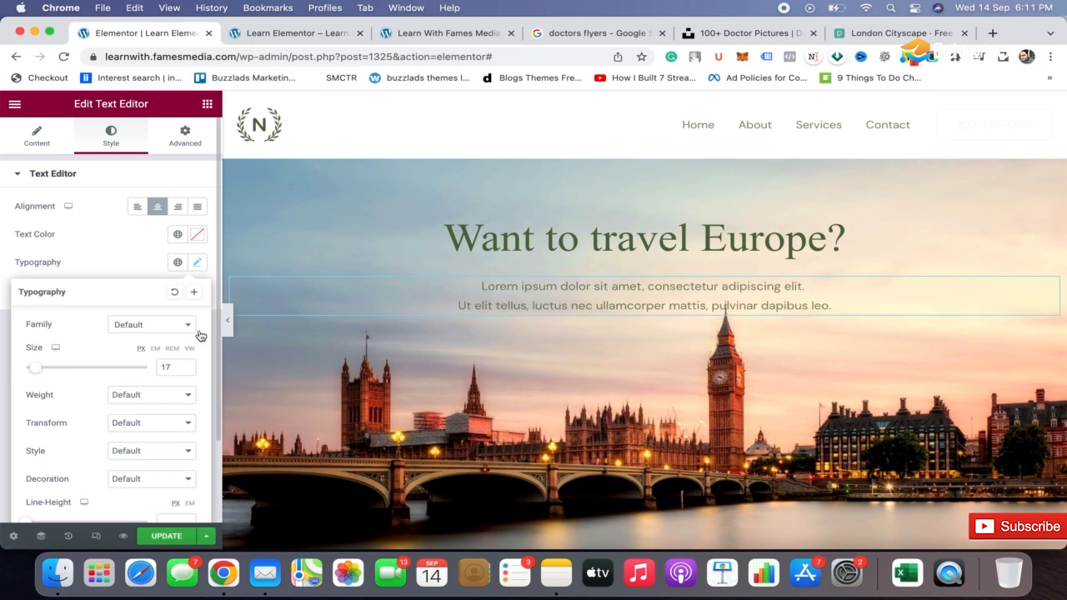
Preview the section at full page width to check the two-line paragraph against the background photo.
click(227, 319)
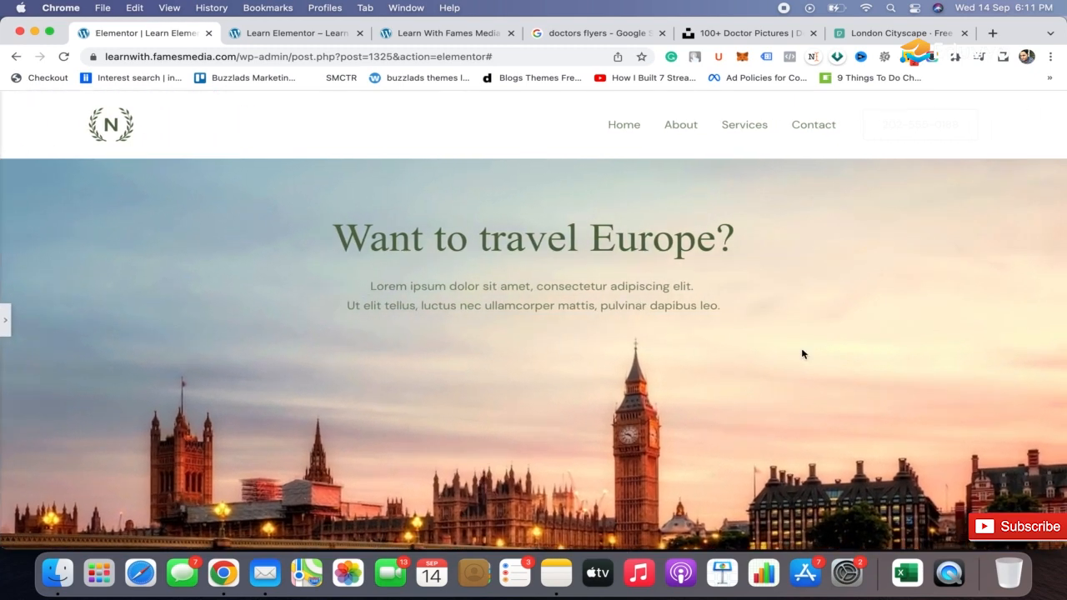
scroll(803, 353, down, 1)
scroll(803, 352, up, 1)
scroll(803, 352, down, 1)
scroll(803, 351, up, 1)
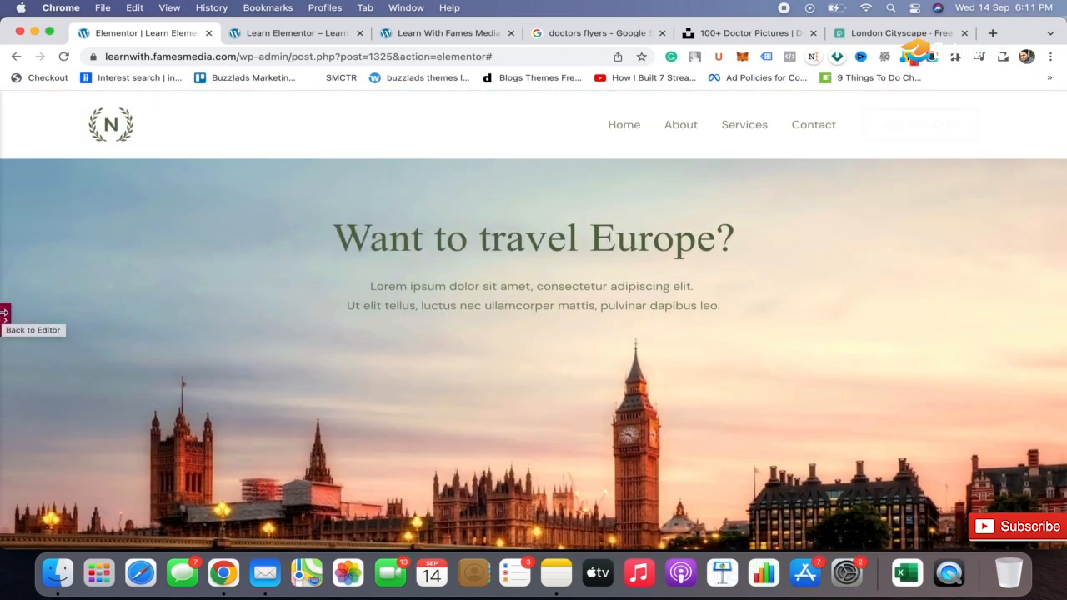
click(5, 314)
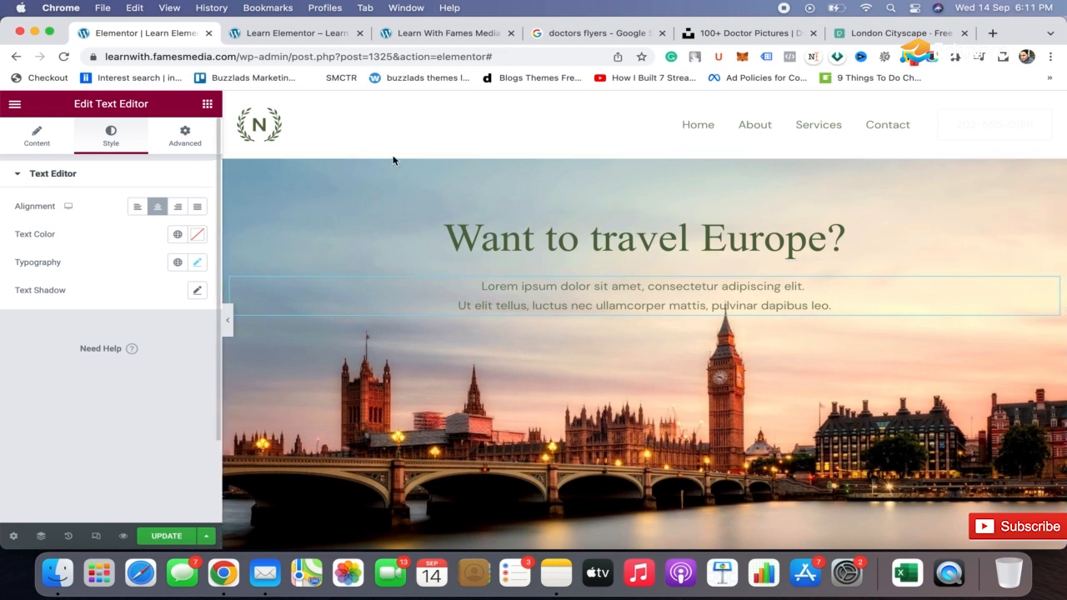
Remove the Big Ben photo from the section's background.
click(647, 153)
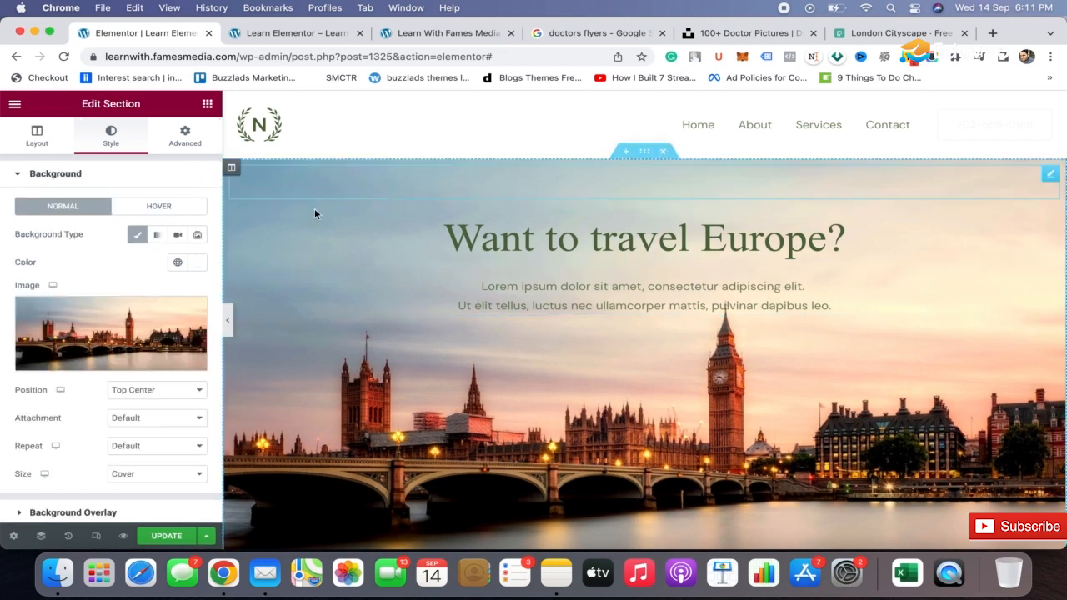
mouse_move(161, 344)
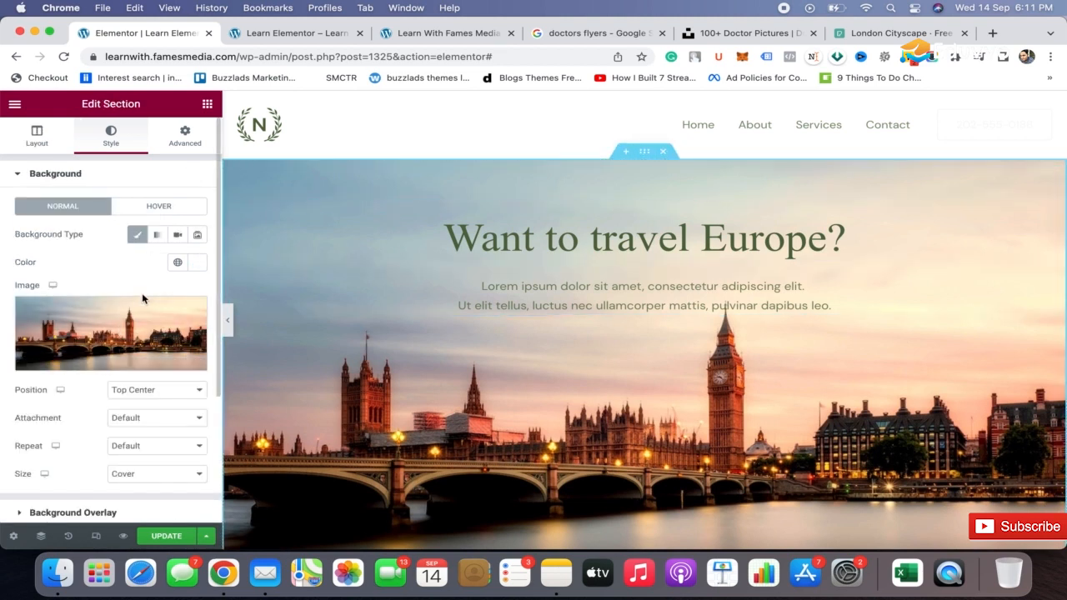
click(193, 312)
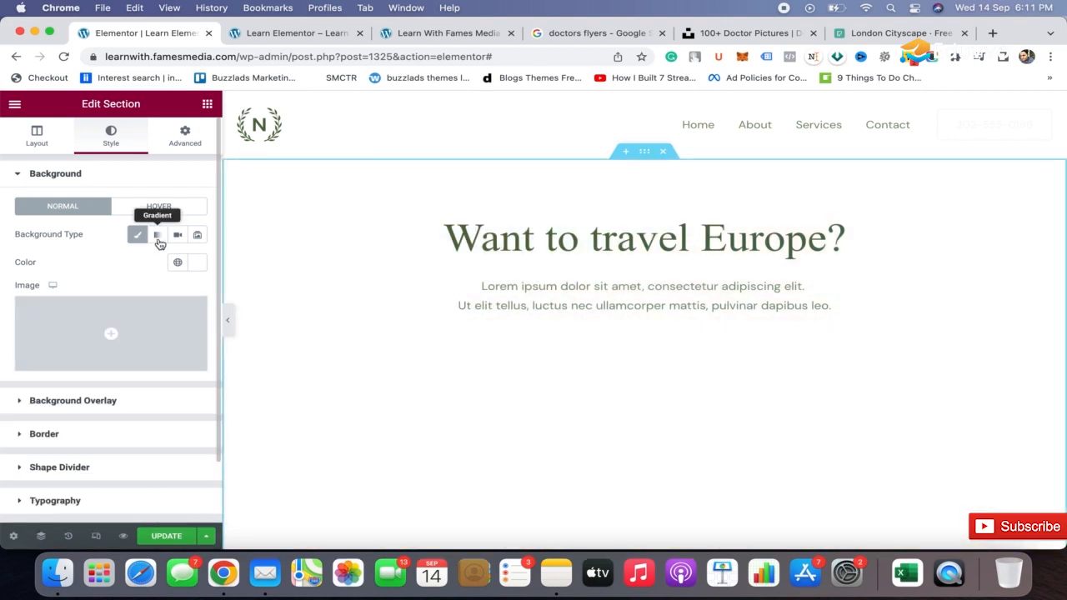
Try a linear gradient background with an olive second color on the section and preview it at full page width.
click(158, 237)
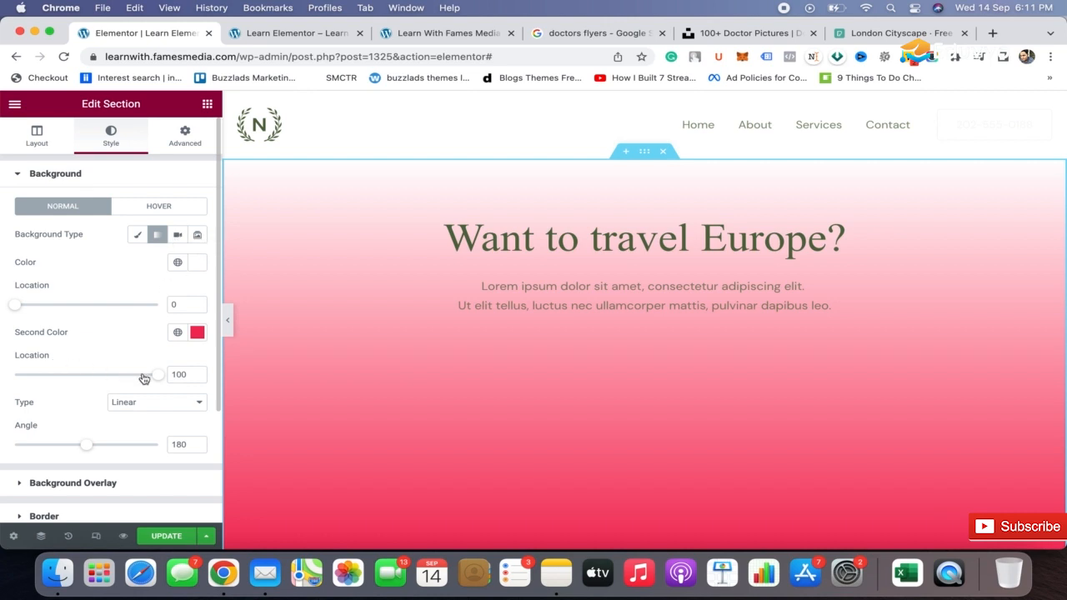
click(197, 332)
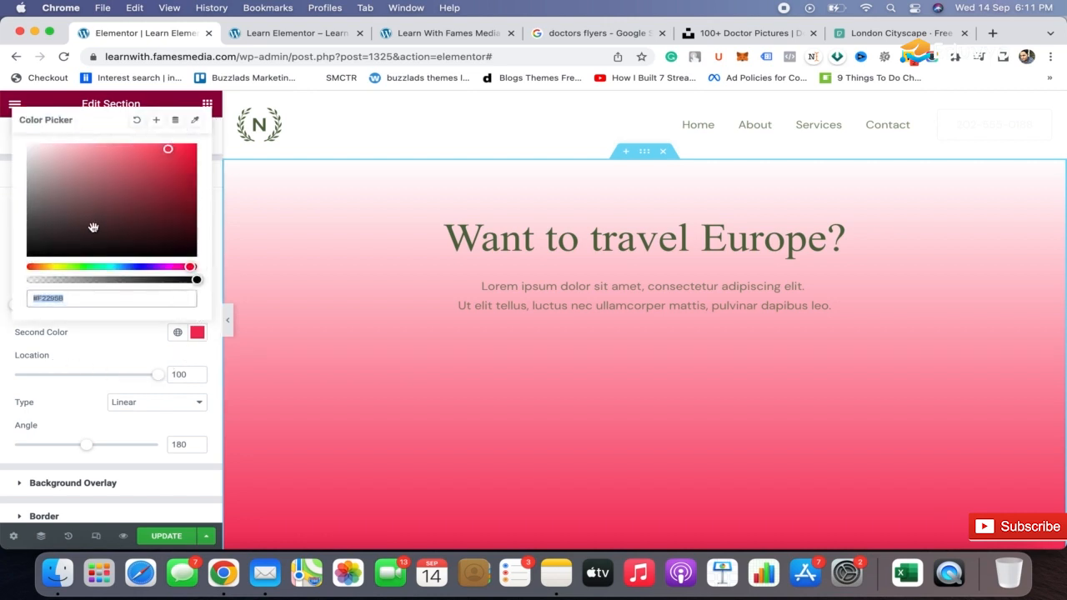
drag(139, 177, 145, 189)
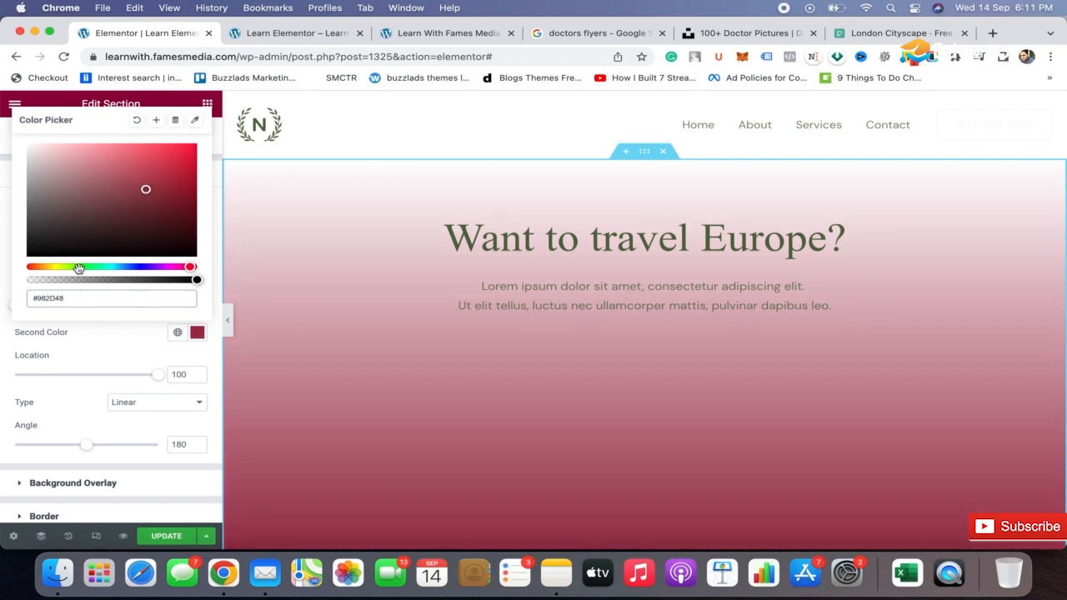
click(78, 268)
drag(78, 267, 54, 270)
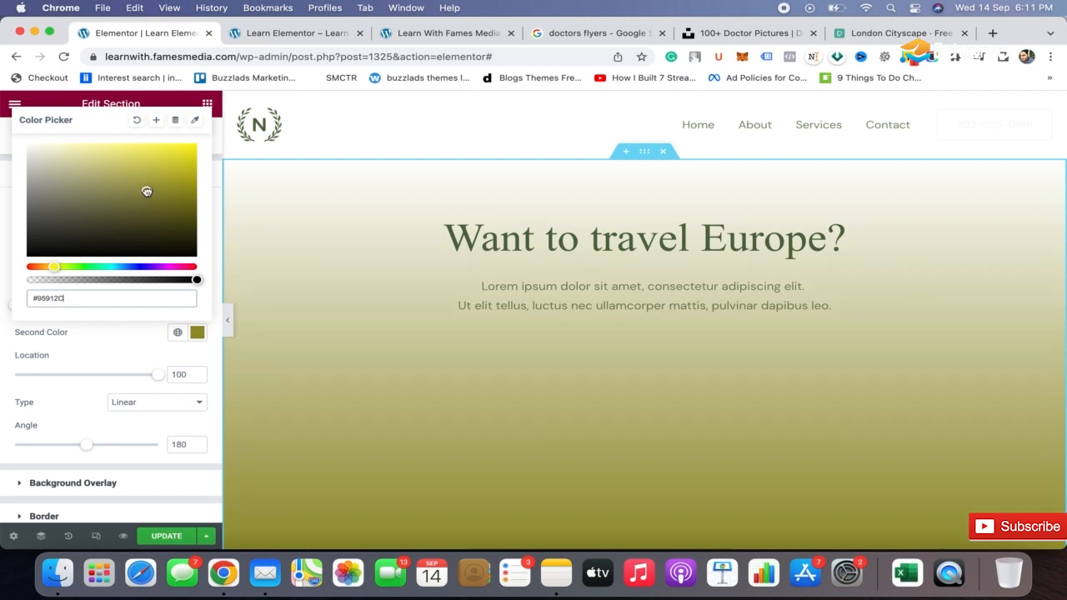
drag(145, 188, 196, 194)
click(122, 325)
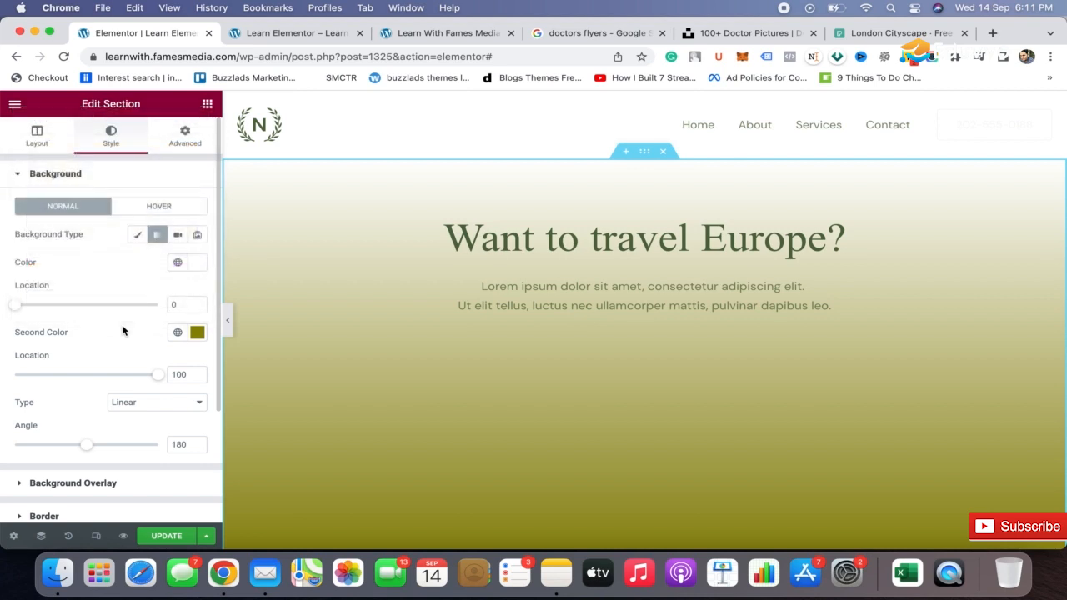
click(229, 314)
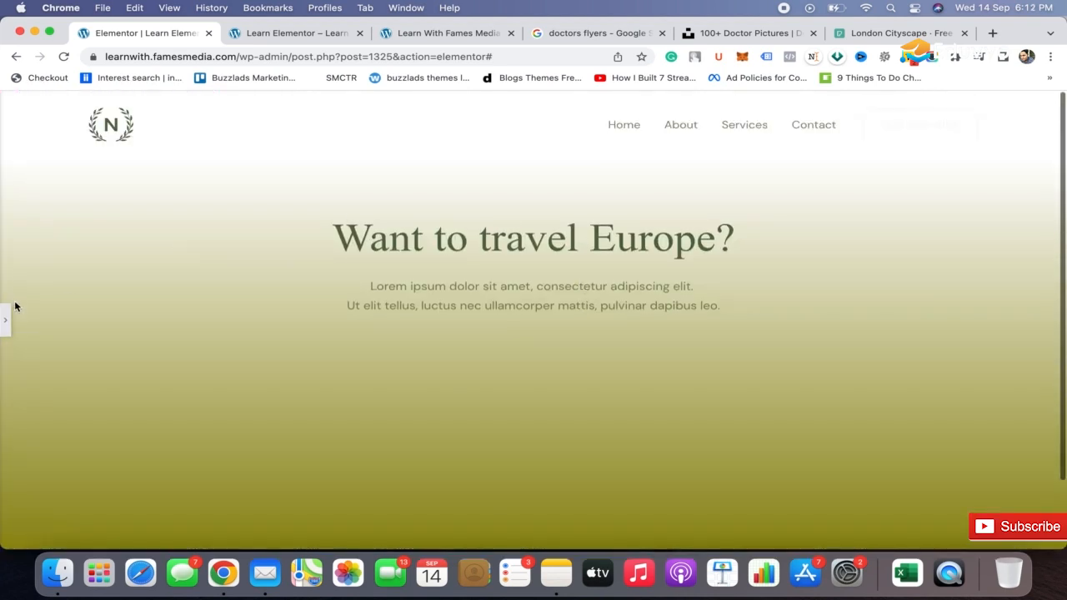
click(6, 315)
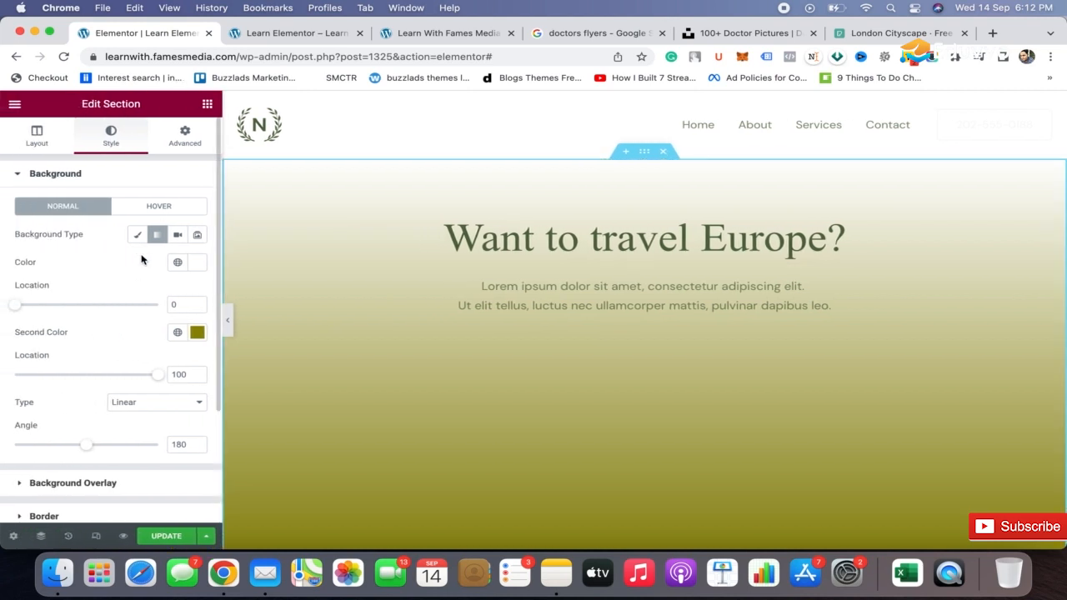
Switch the section's background type to Slideshow and select header-hero.jpg from the media library for its gallery.
click(197, 238)
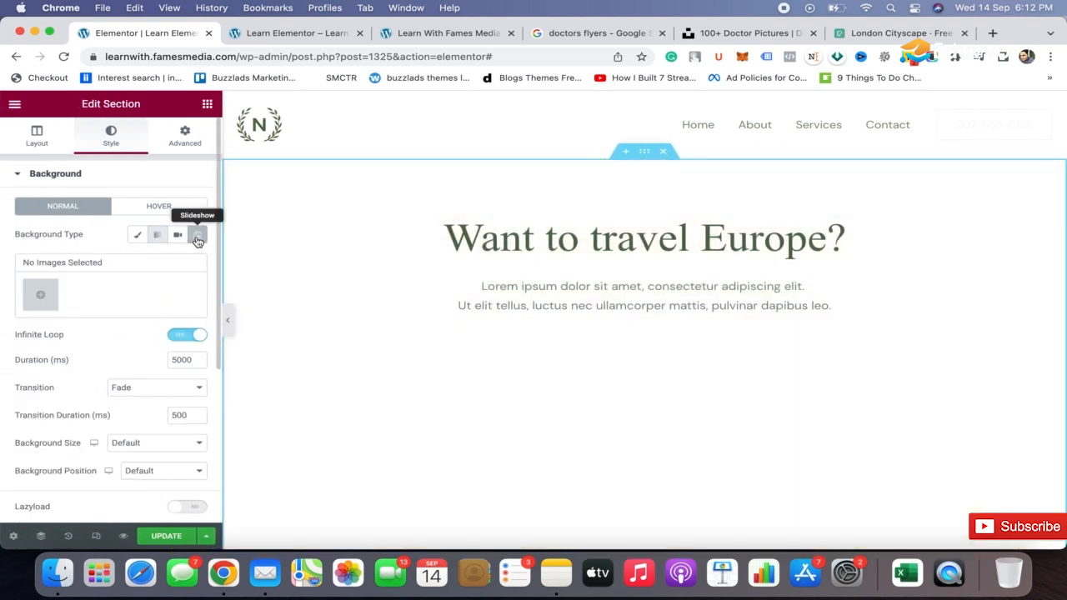
click(42, 296)
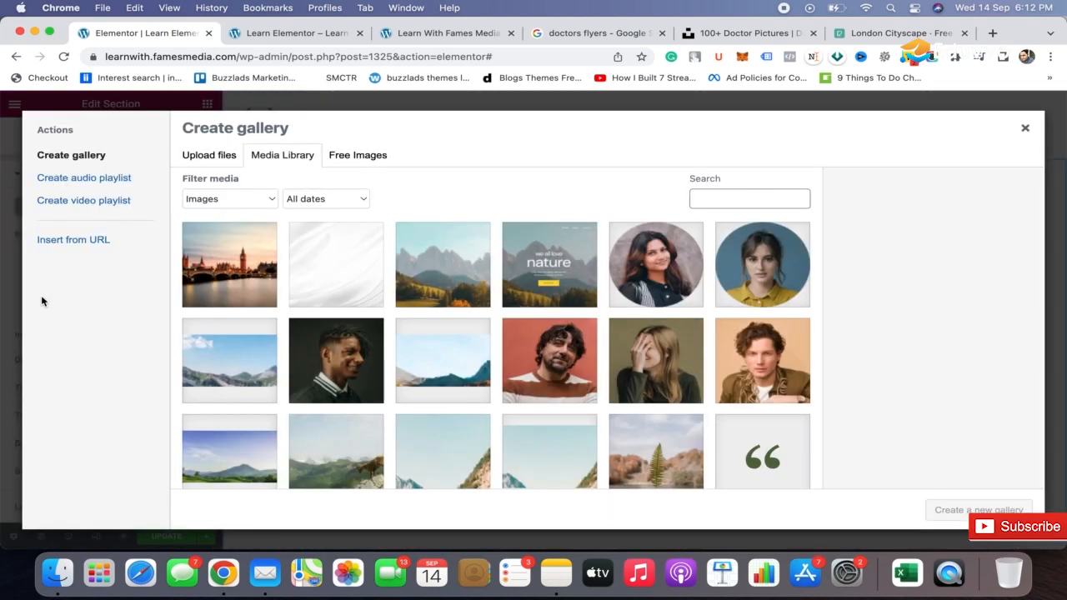
click(417, 269)
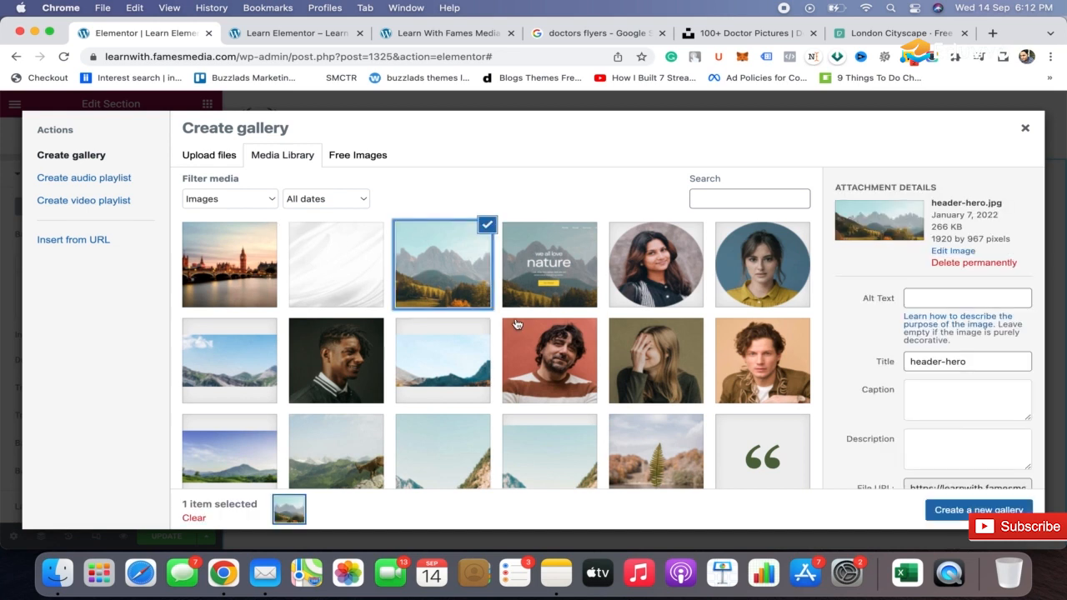
shift+click(280, 362)
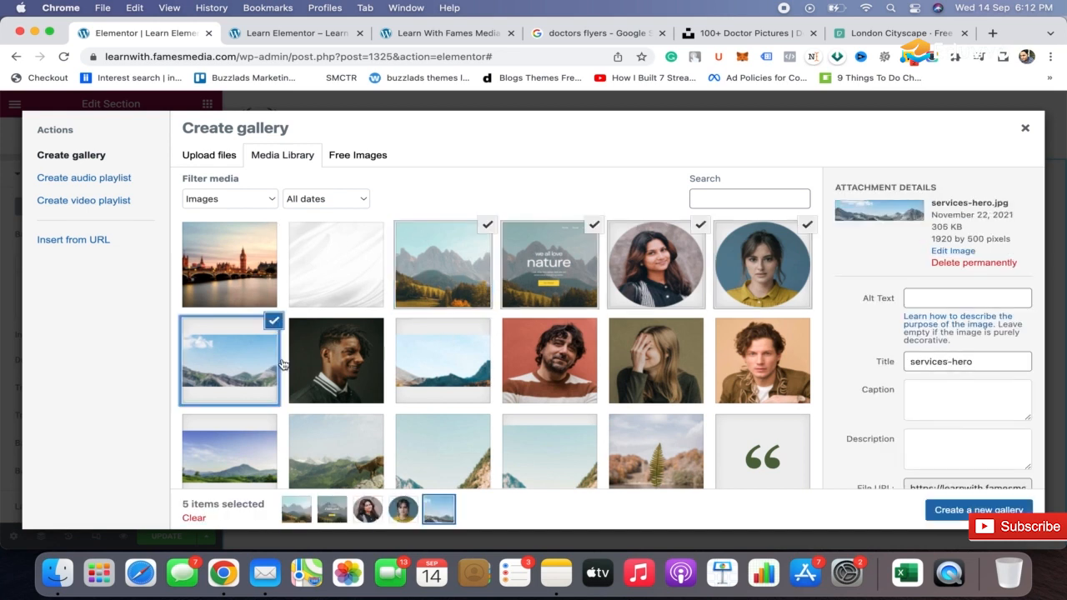
click(444, 355)
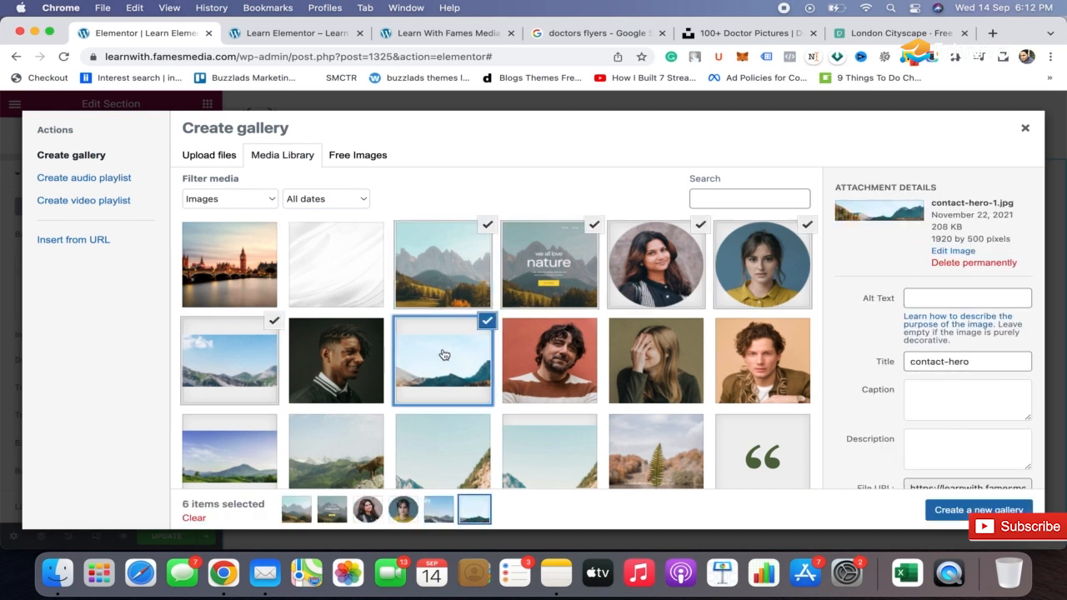
click(485, 322)
click(274, 321)
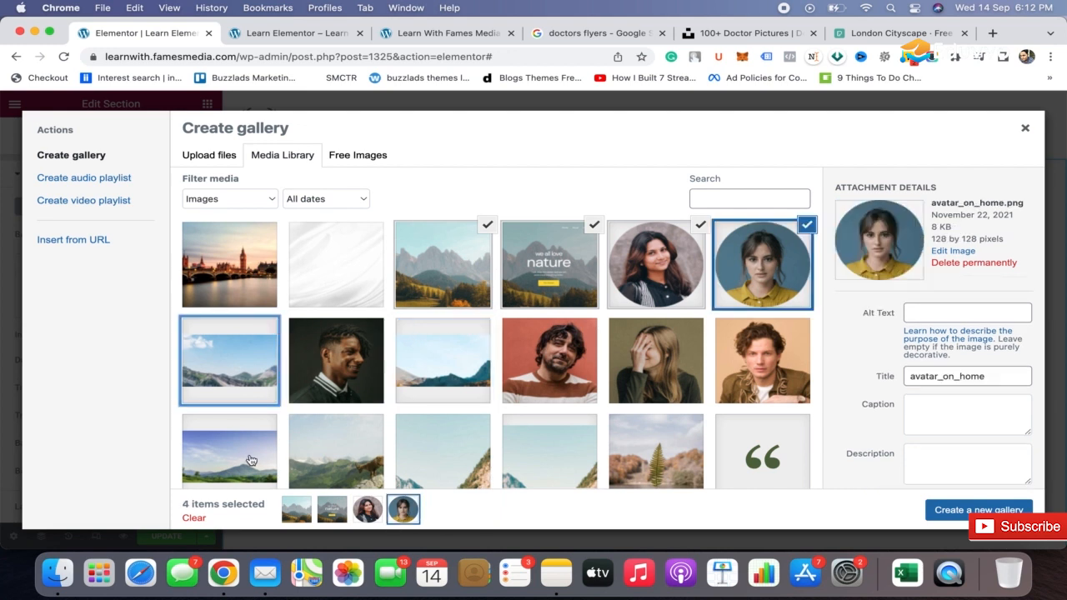
click(700, 226)
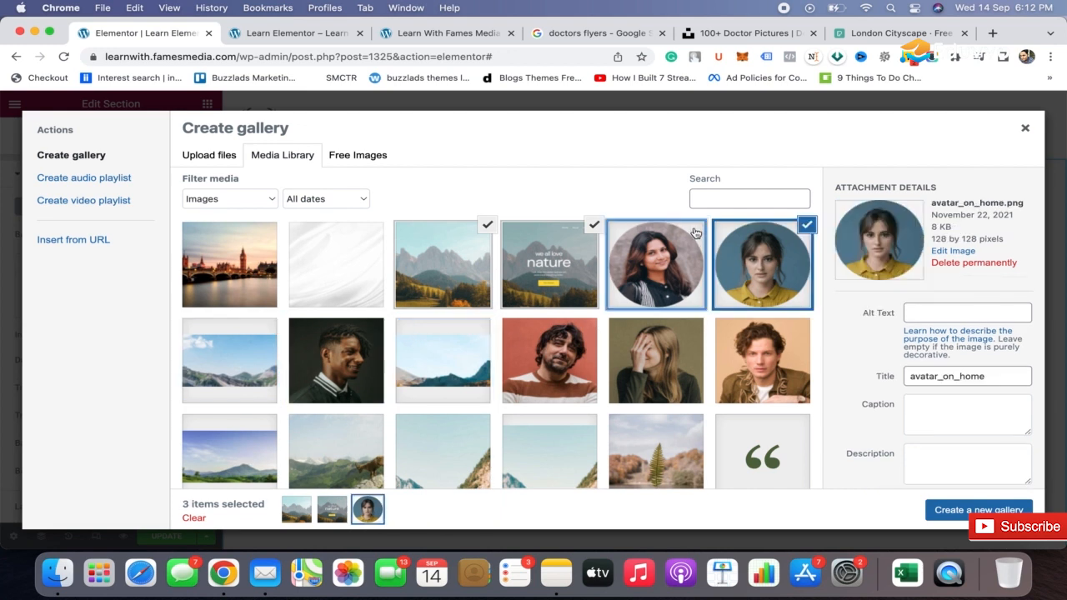
click(806, 223)
click(593, 224)
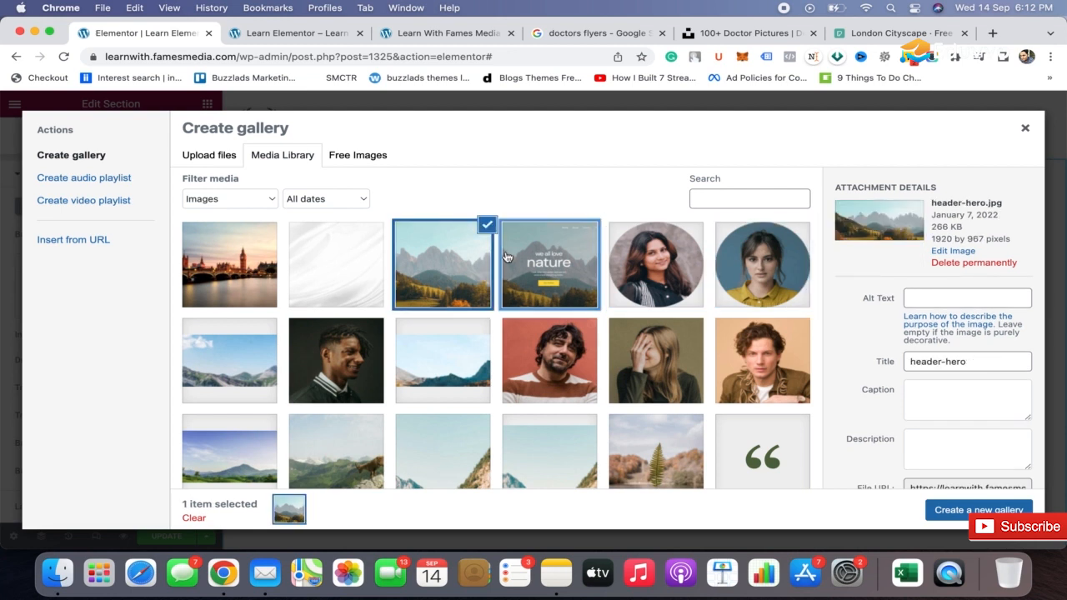
Add contact-hero.jpg and footer-hero-mobile.jpg to the selected header-hero.jpg and insert the three images as the background slideshow gallery.
click(255, 457)
scroll(419, 414, down, 3)
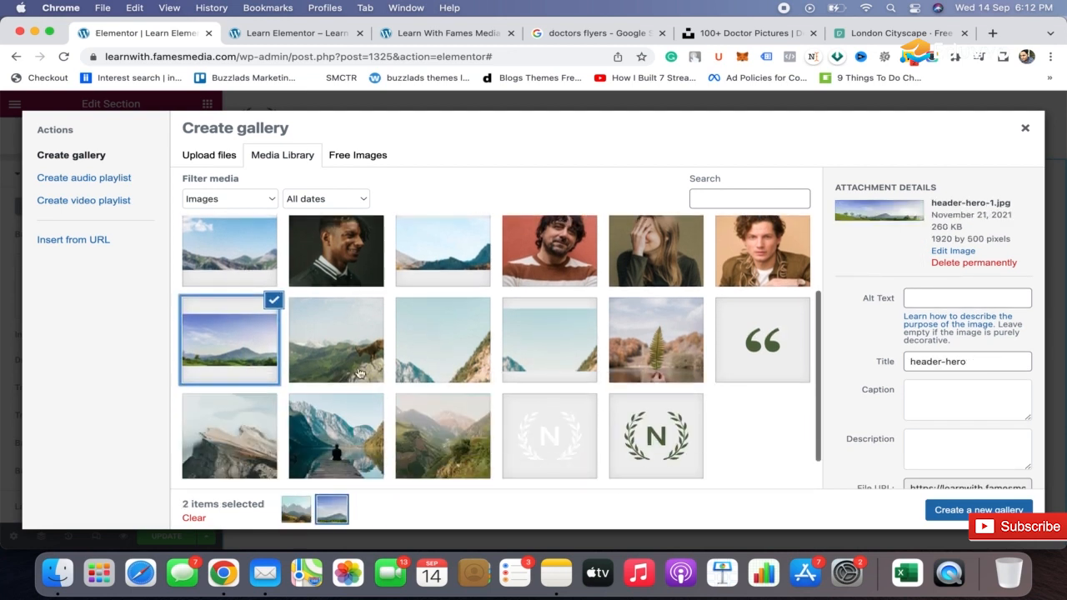
click(342, 357)
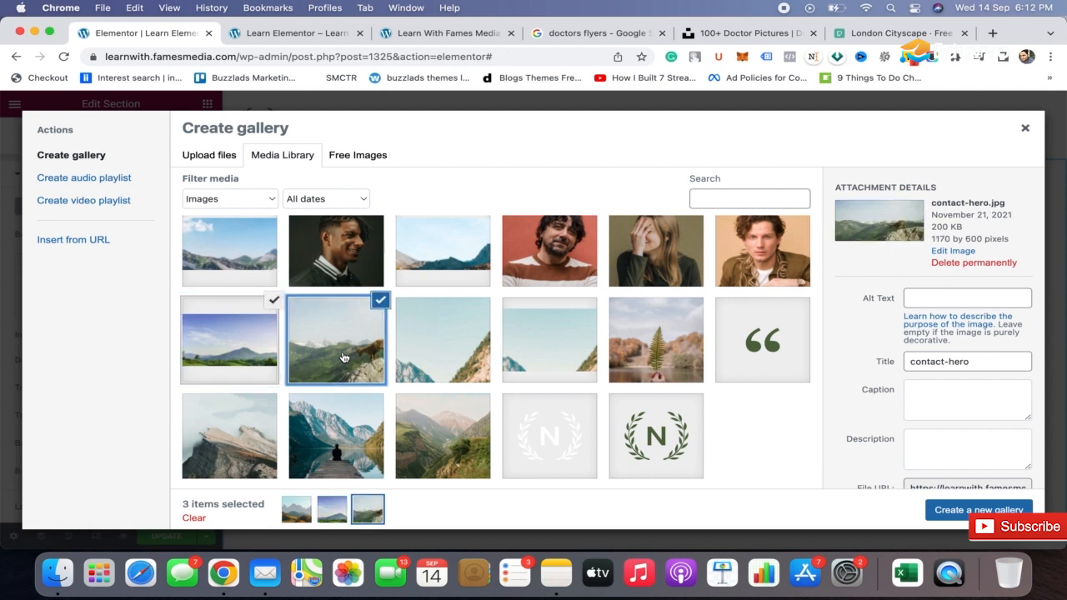
click(276, 301)
click(457, 326)
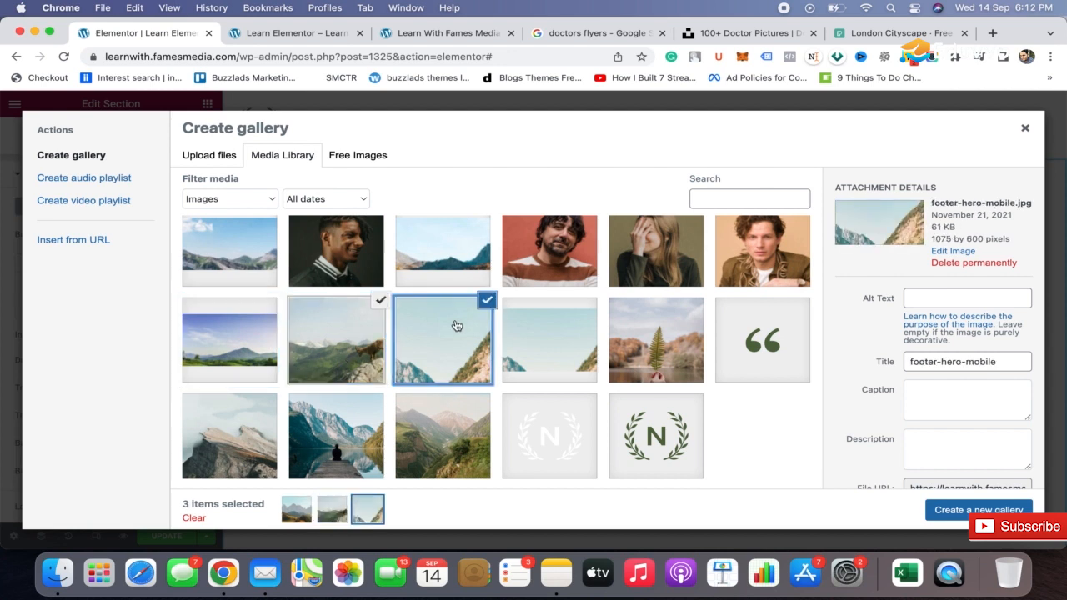
click(698, 304)
click(458, 410)
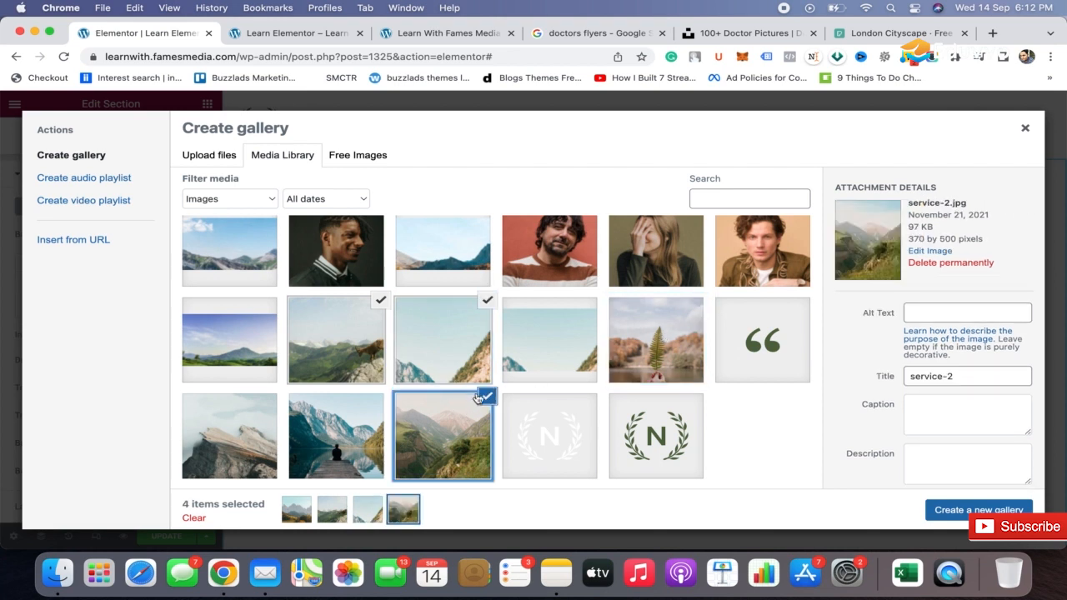
click(488, 398)
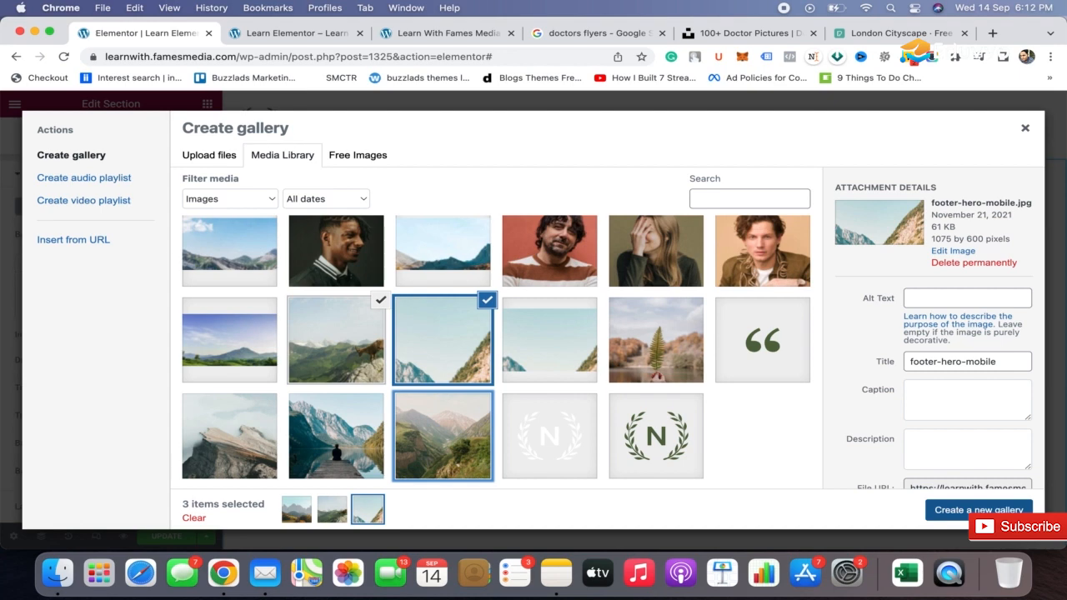
click(990, 513)
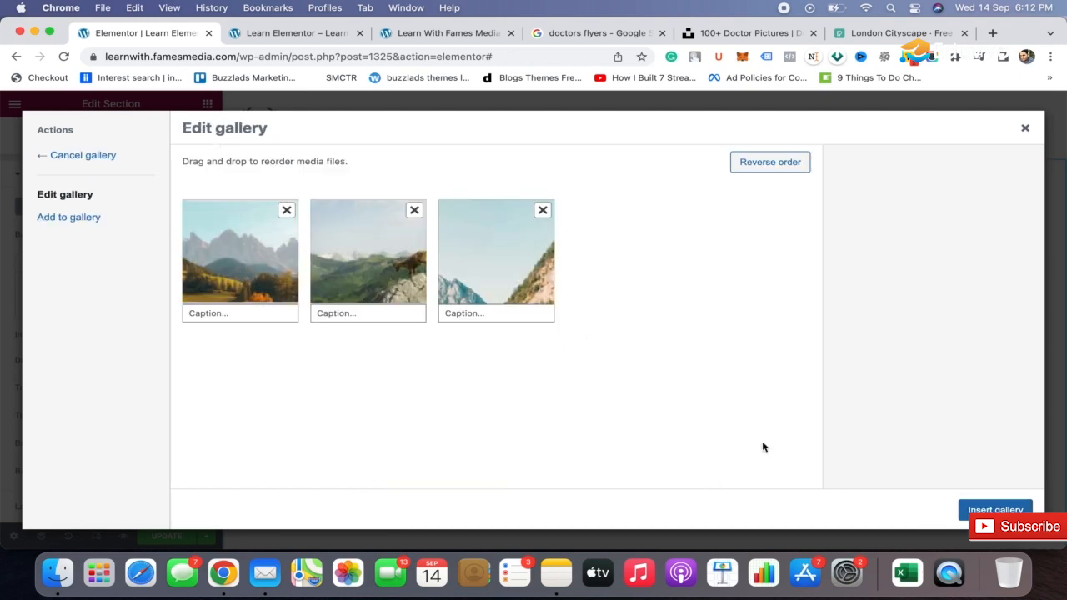
click(995, 510)
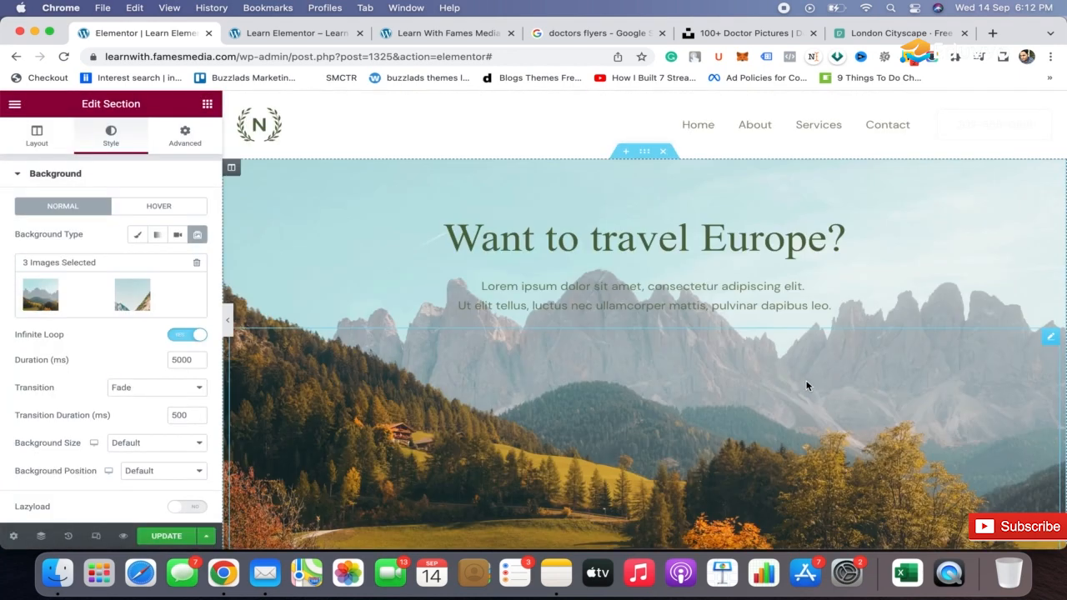
Examine the slideshow background in the section and preview its image transitions at full page width.
scroll(807, 385, down, 5)
scroll(807, 385, up, 3)
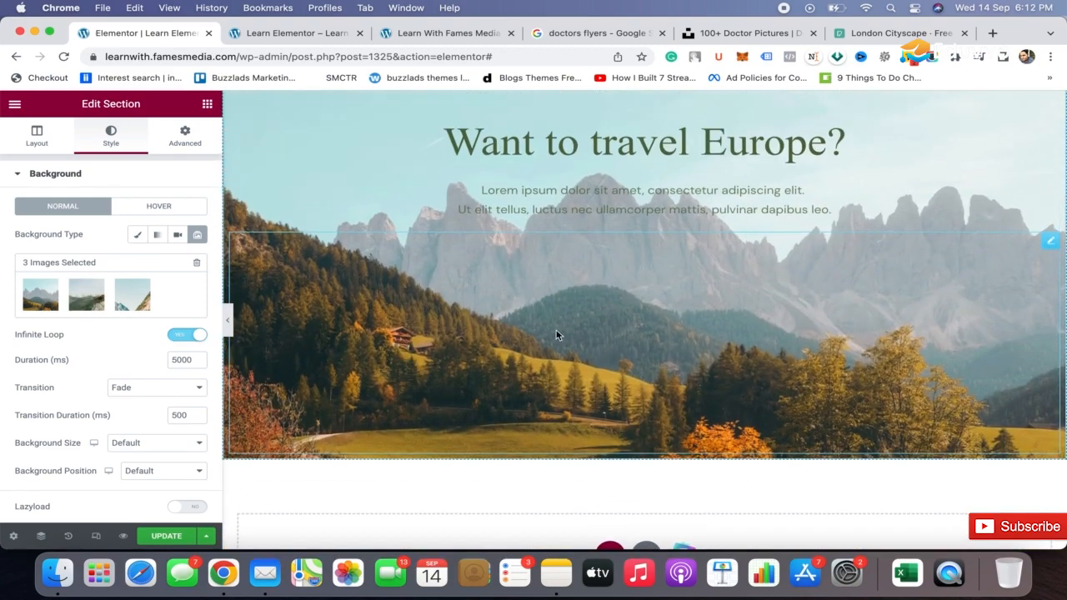
scroll(556, 331, up, 2)
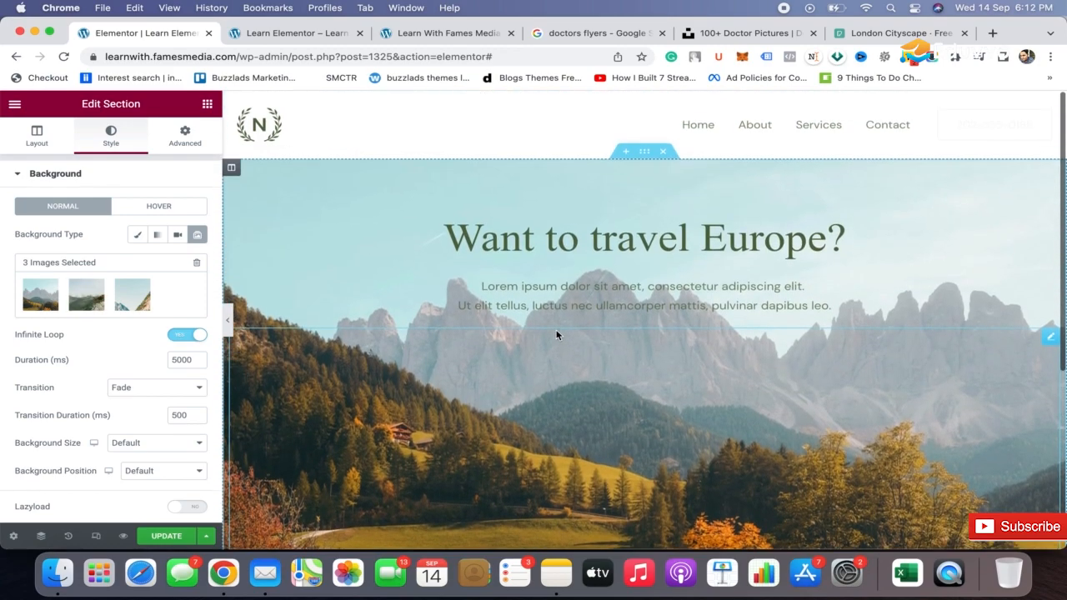
click(226, 325)
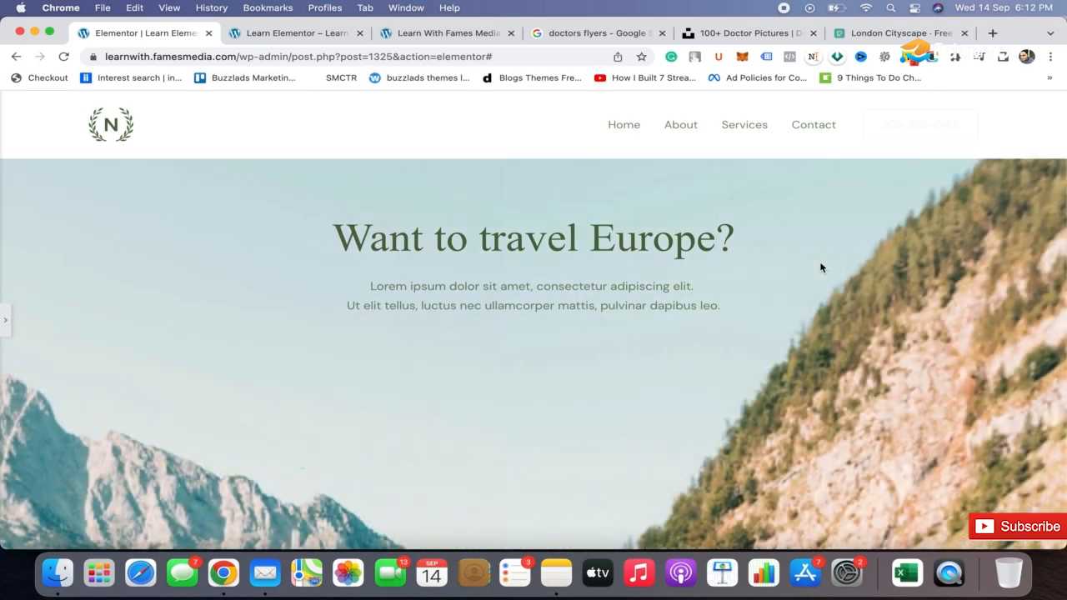
click(10, 313)
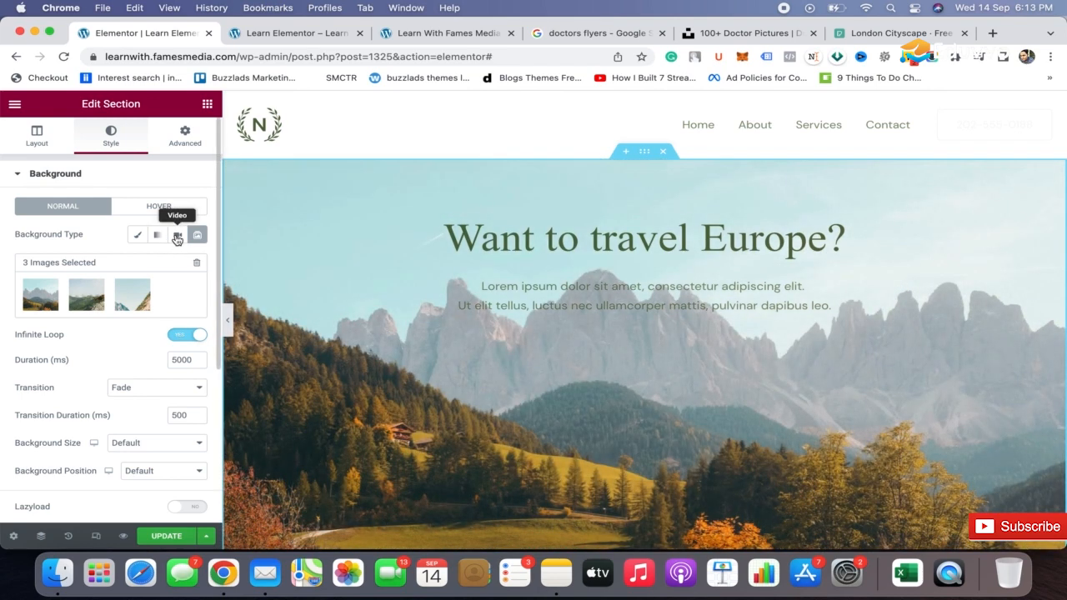
Switch the section's background type to Video and open youtube.com in a new browser tab.
click(177, 236)
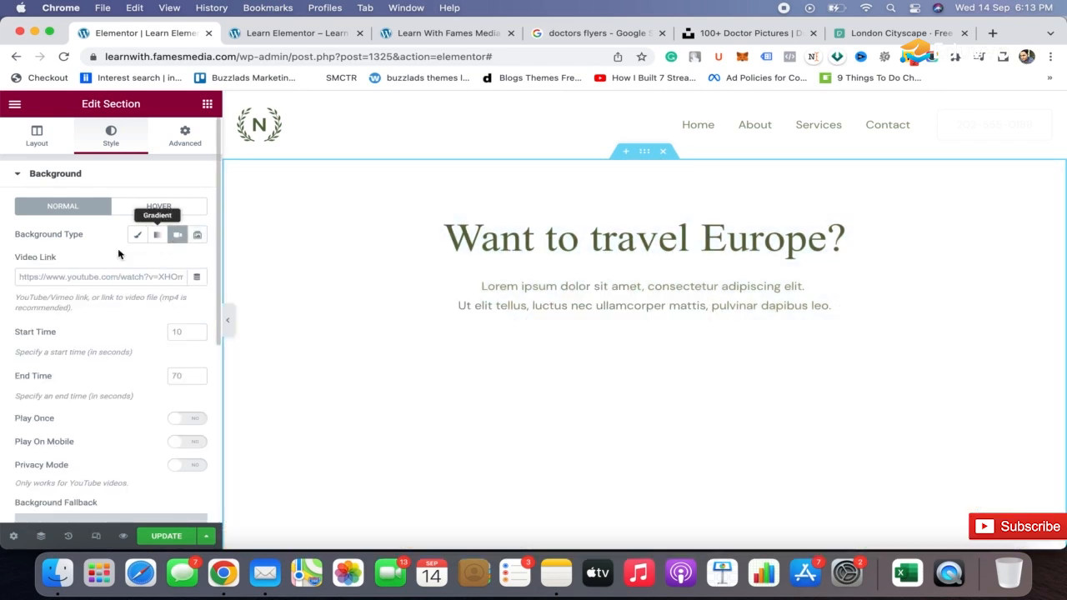
click(992, 34)
text(youtube.com)
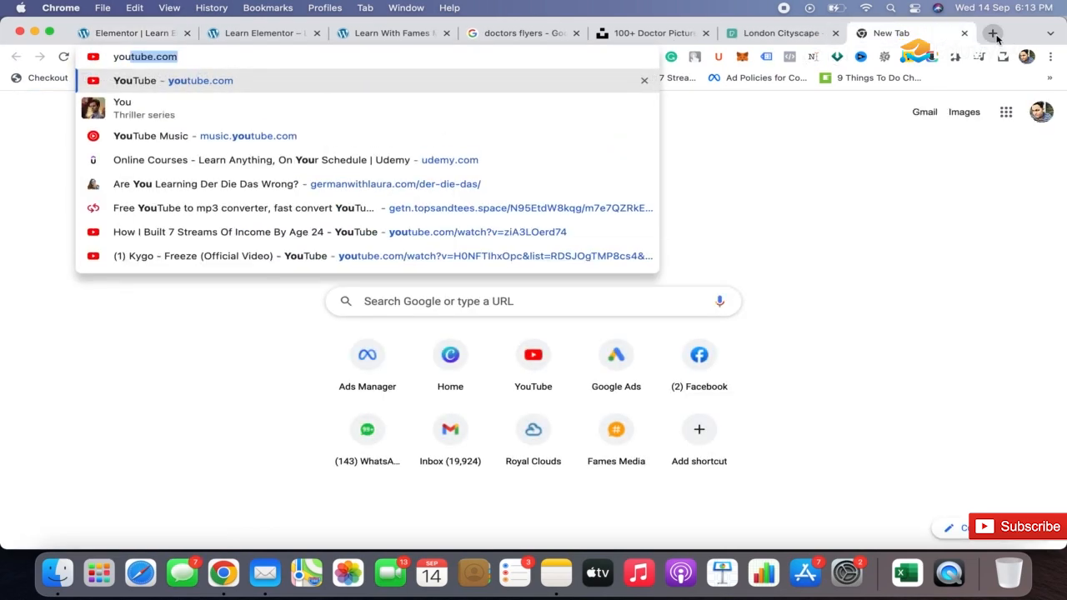
key(Return)
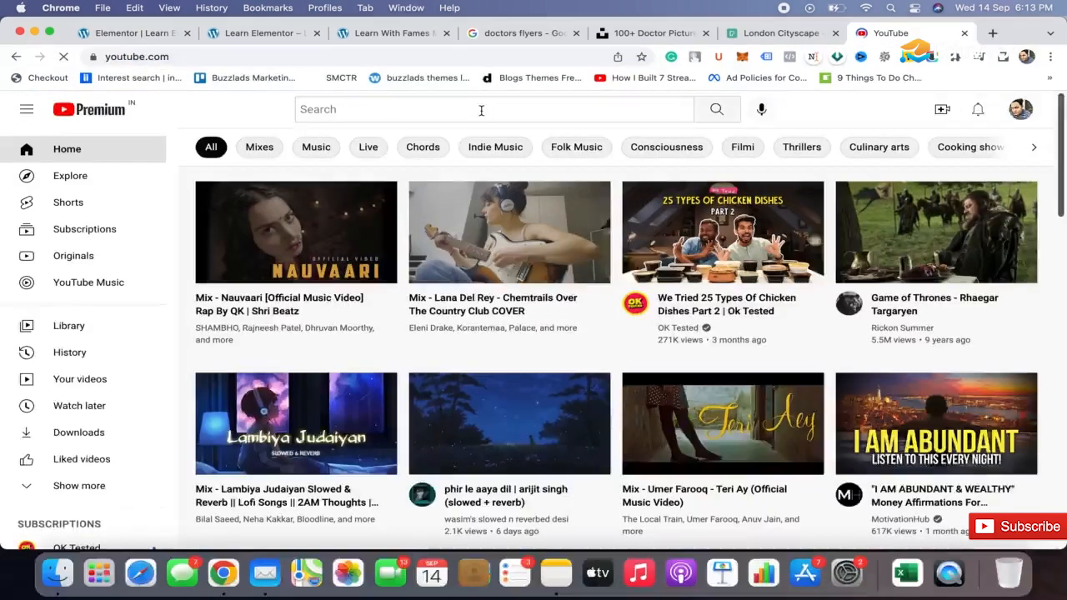
Search YouTube for "europe" and look through the results for a suitable background video.
click(481, 110)
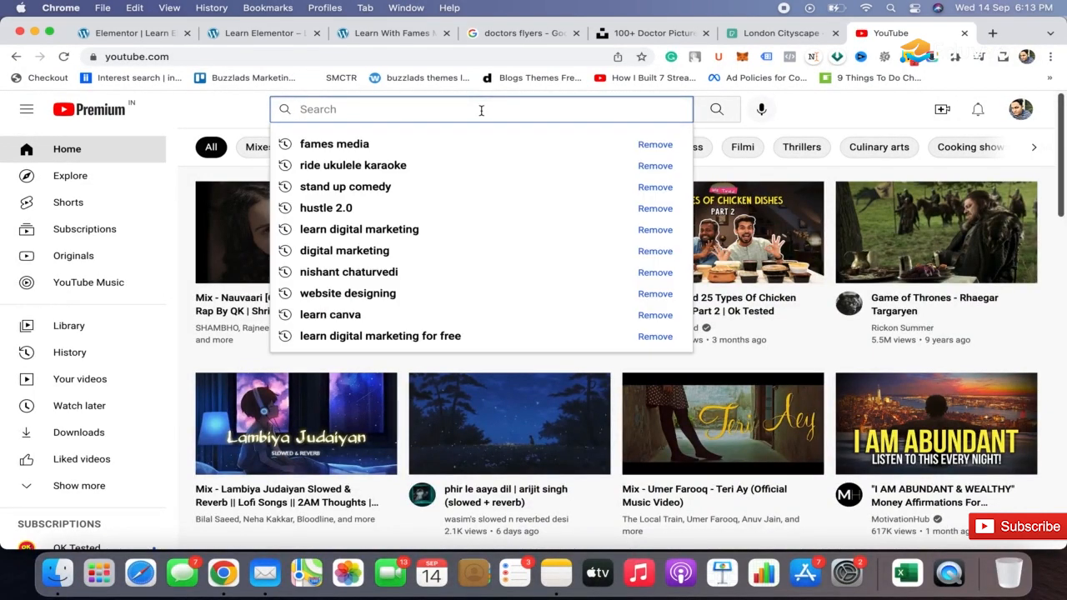
text(eurp)
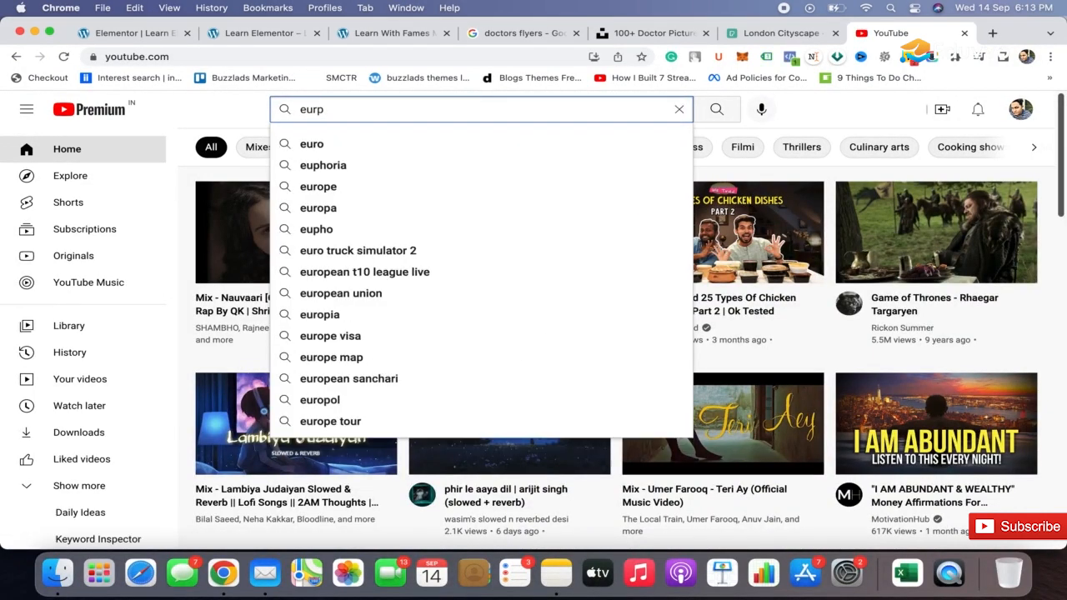
key(BackSpace)
text(ope)
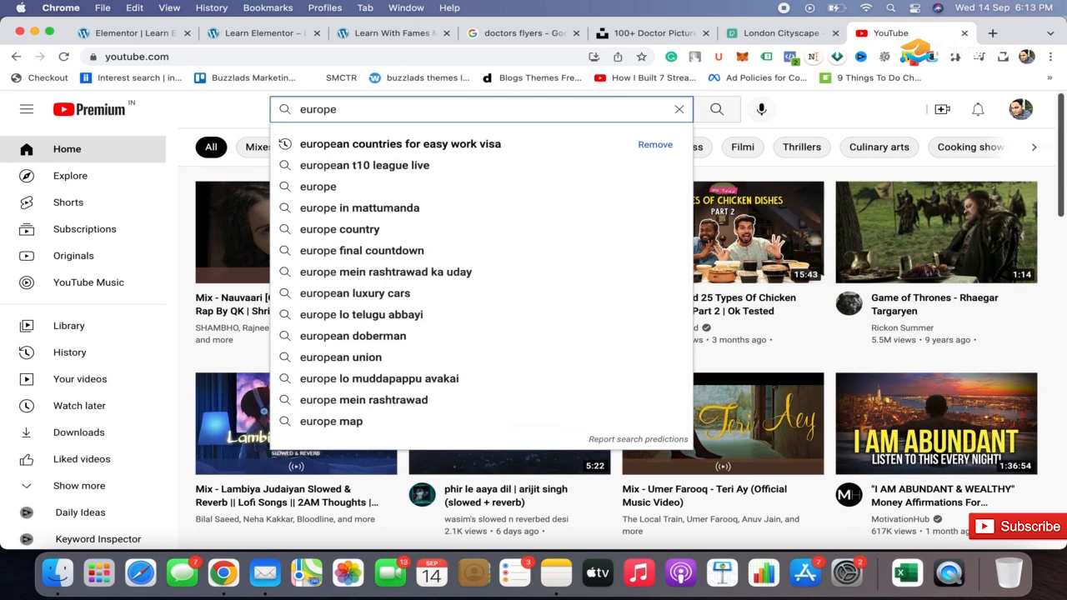
key(Return)
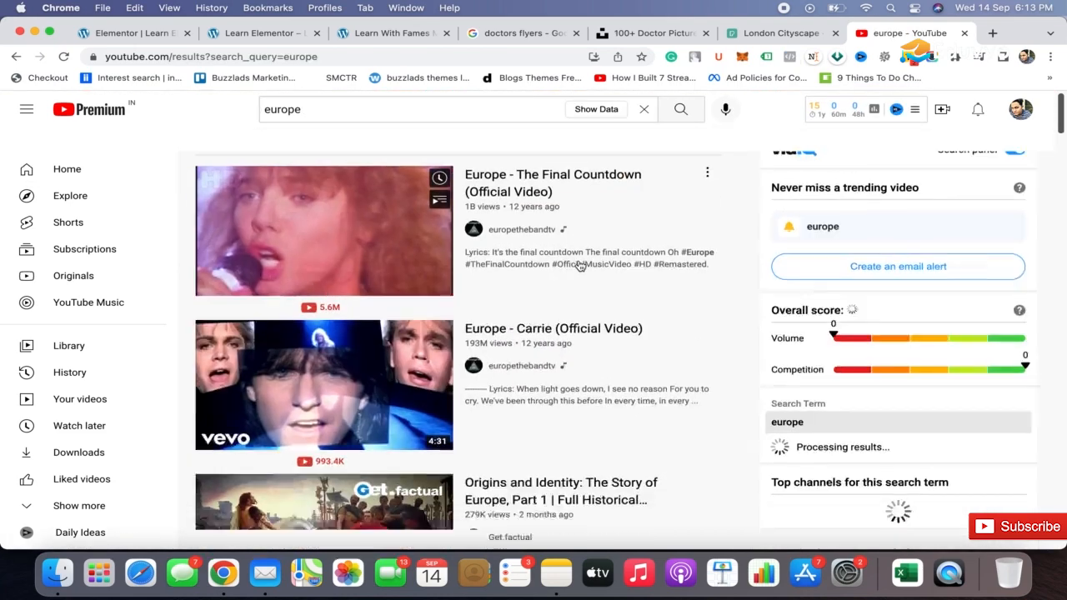
scroll(578, 264, down, 3)
scroll(578, 266, up, 4)
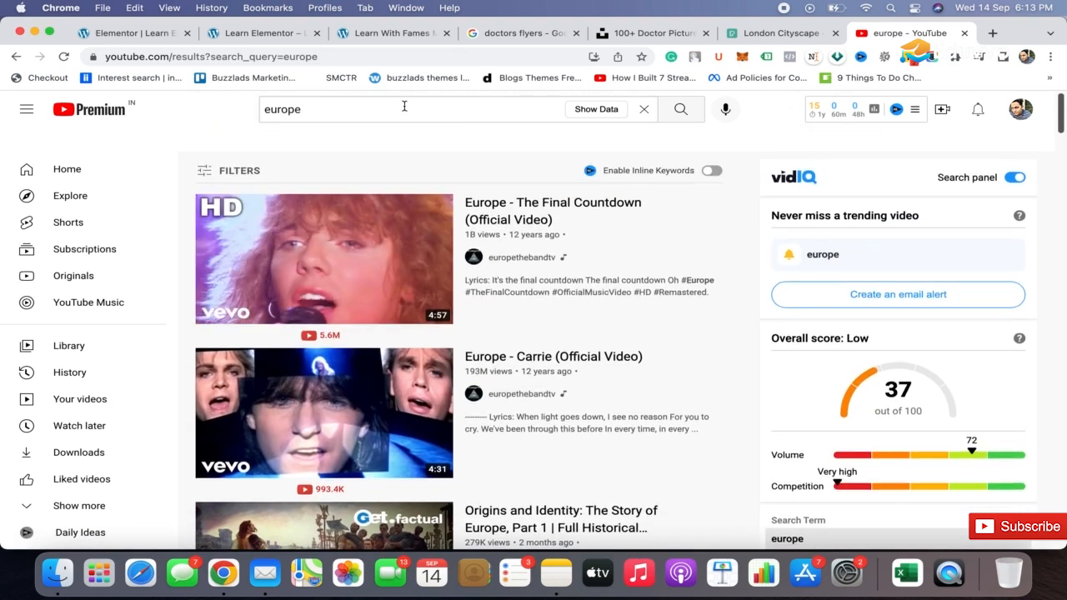
Refine the YouTube search to "europe walk" and browse the walking tour videos in the results.
click(404, 106)
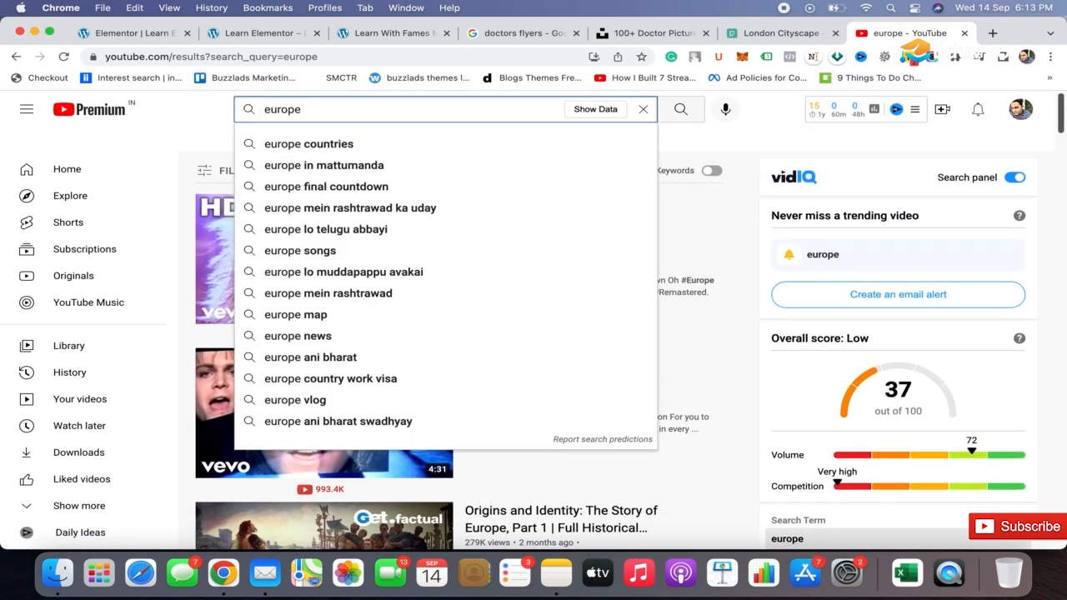
text(walk)
key(Return)
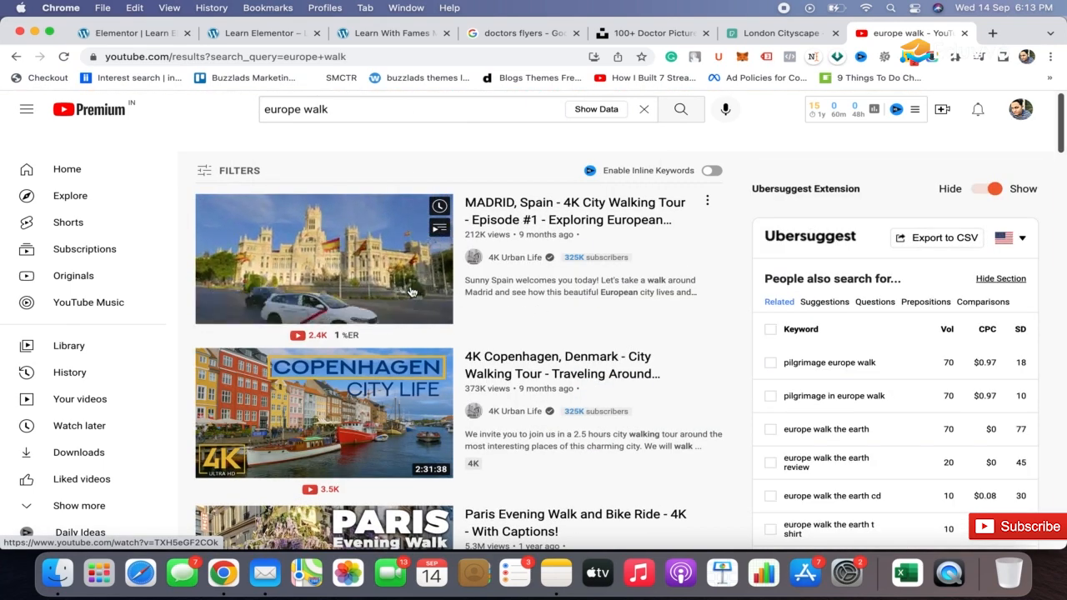
scroll(425, 317, down, 5)
scroll(402, 337, down, 6)
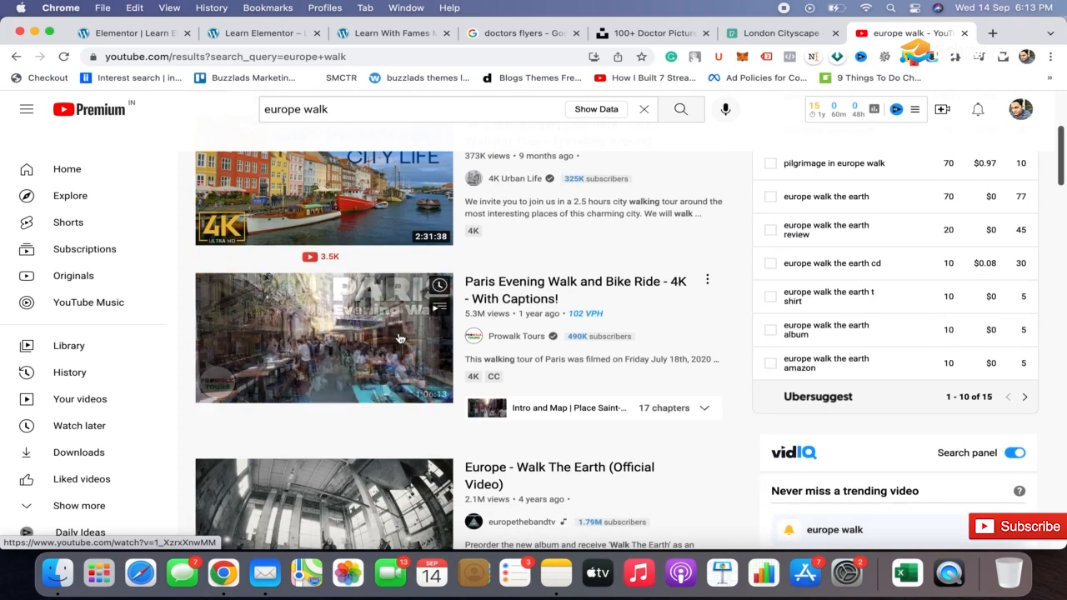
scroll(390, 350, down, 5)
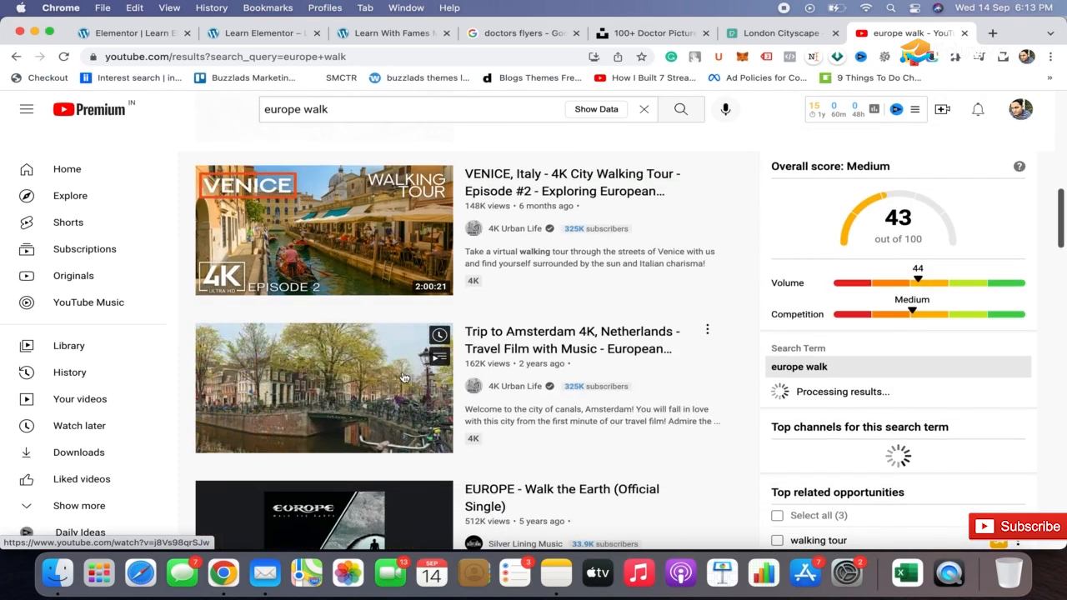
scroll(403, 378, down, 3)
scroll(393, 154, up, 10)
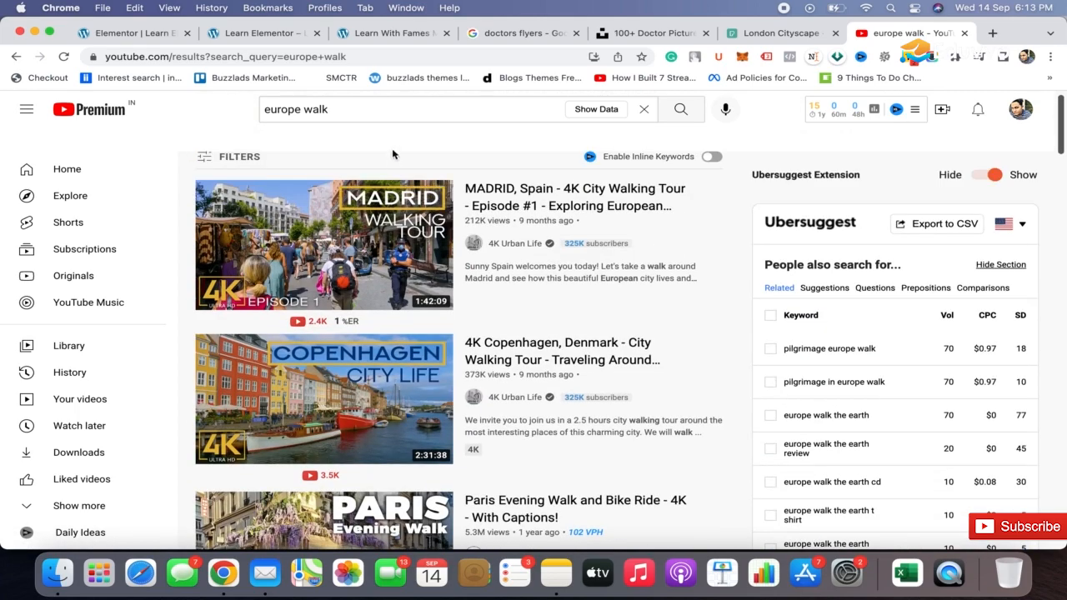
Replace the YouTube search term with "berlin" and run the search.
triple_click(351, 103)
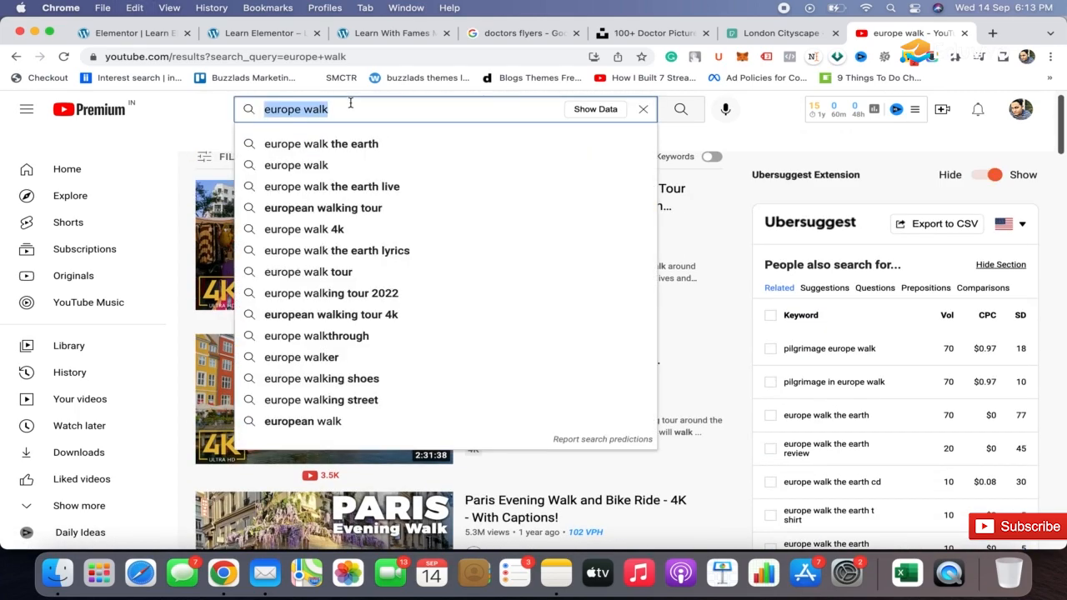
key(BackSpace)
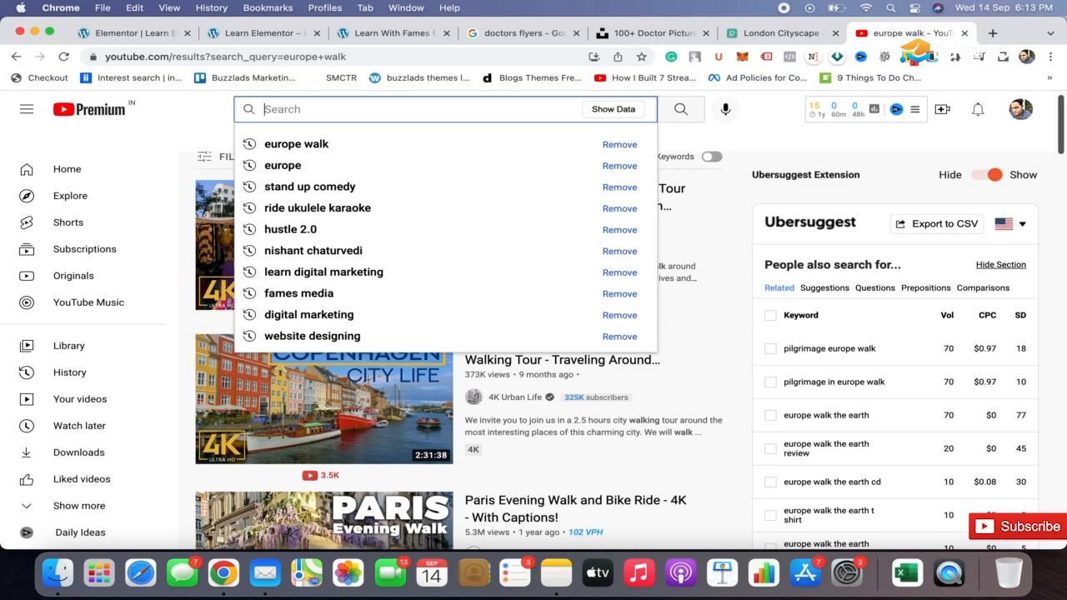
text(berlin)
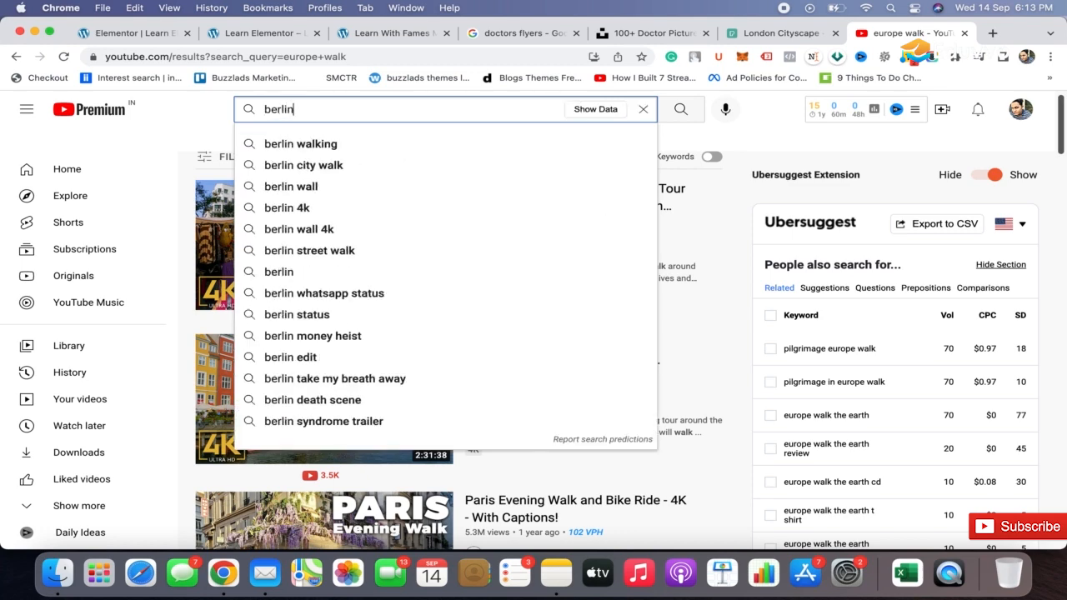
key(Return)
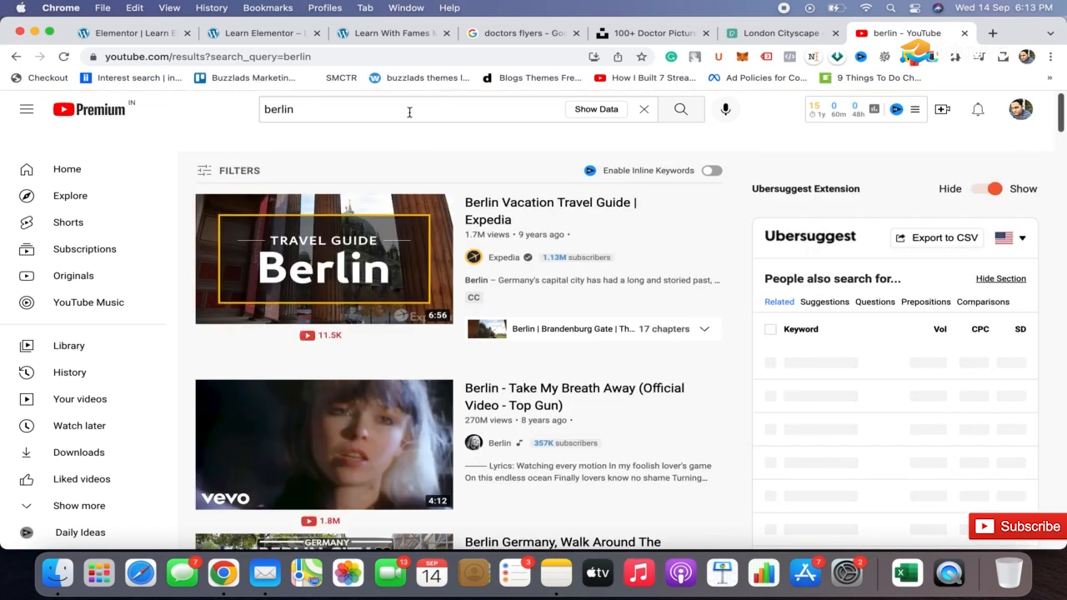
mouse_move(407, 314)
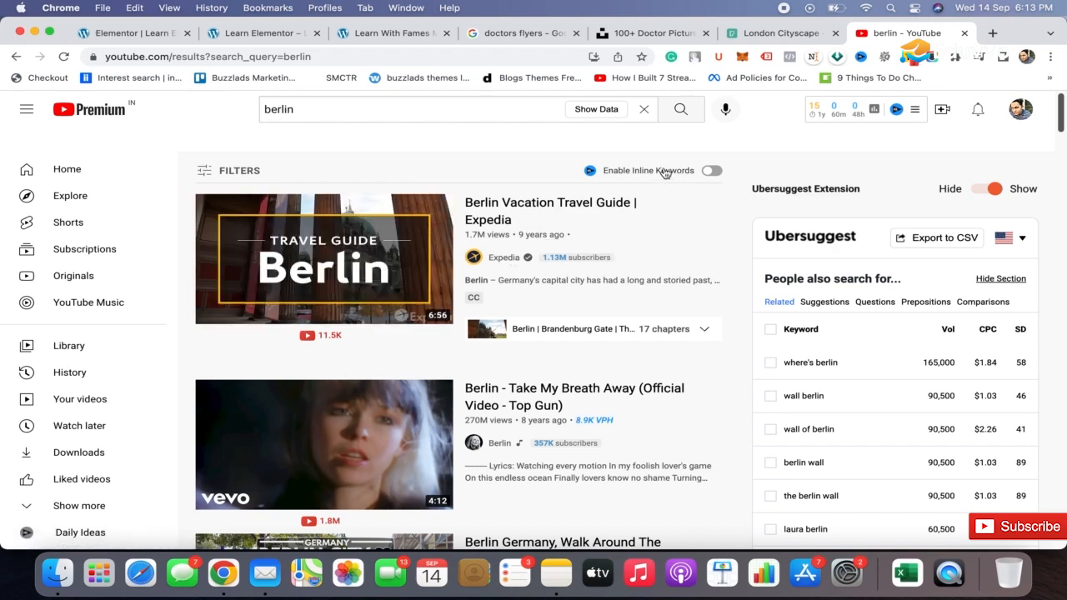
Filter the berlin search results to videos with the Creative Commons feature.
click(207, 172)
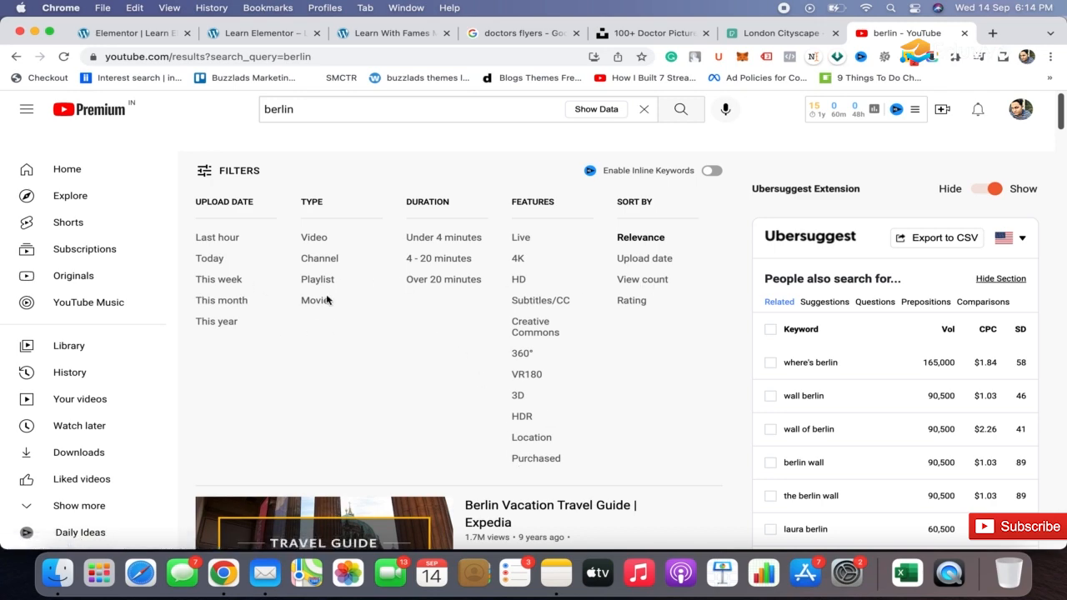
scroll(463, 323, down, 2)
scroll(463, 323, up, 1)
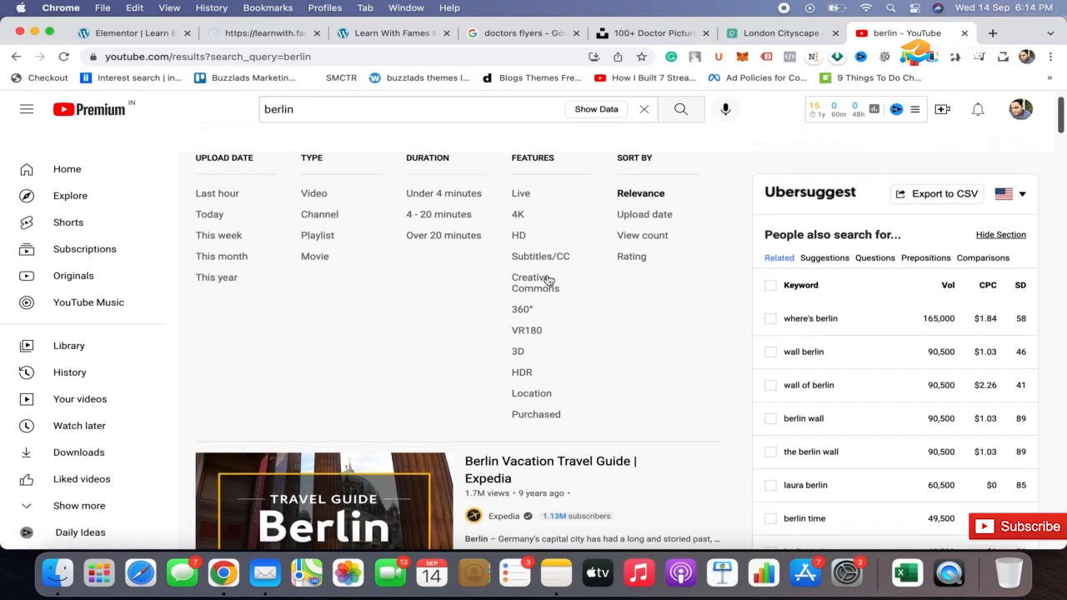
click(525, 290)
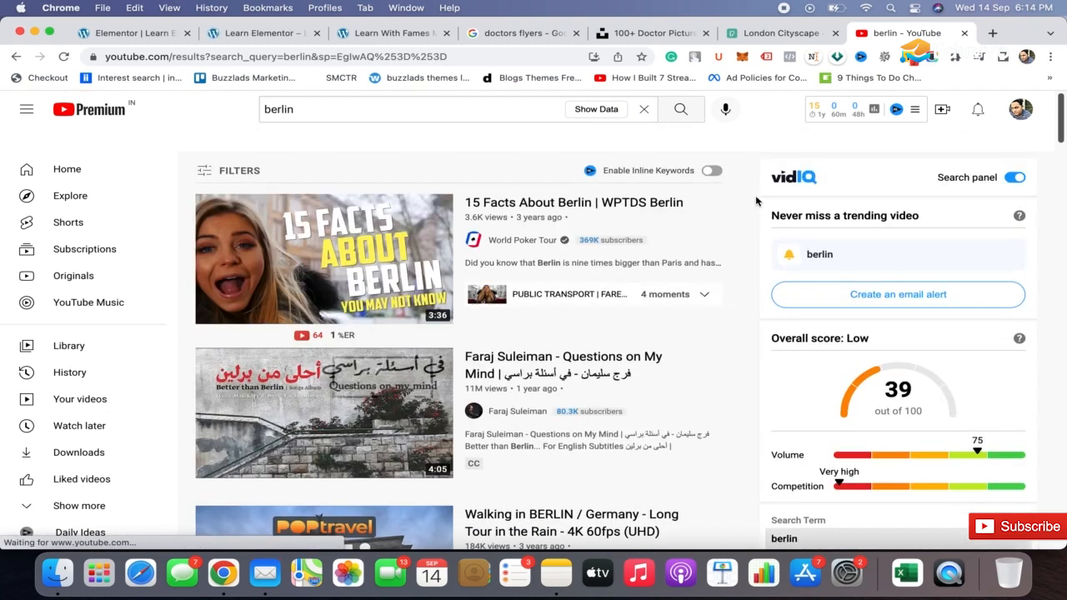
Find and open the video "Walking in BERLIN / Germany - Unter den Linden at Night - 4K 60fps (UHD)" in the filtered results.
scroll(755, 200, down, 4)
mouse_move(303, 277)
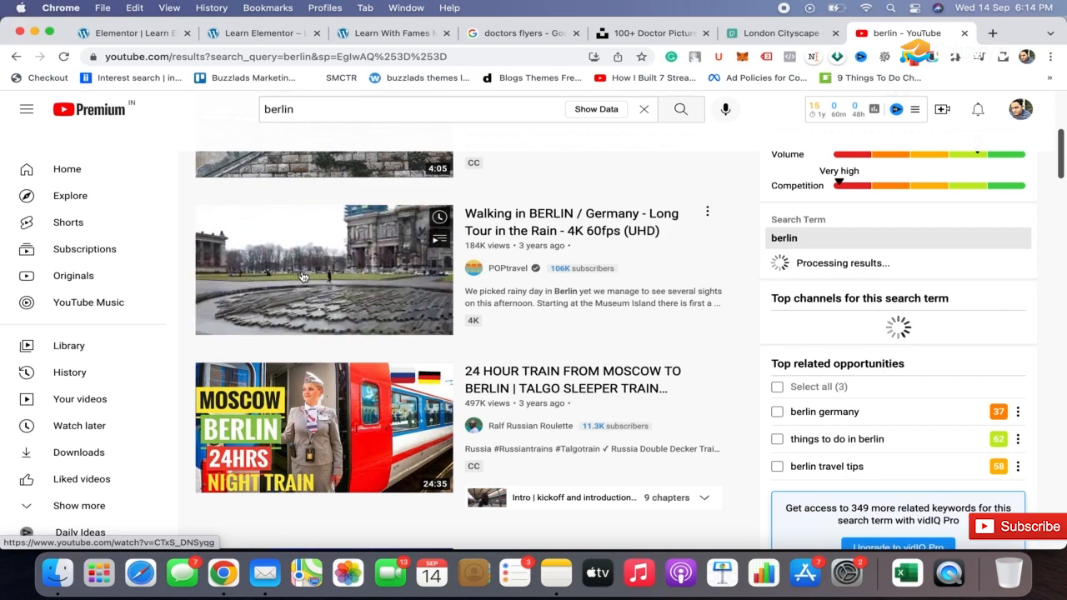
scroll(302, 277, down, 3)
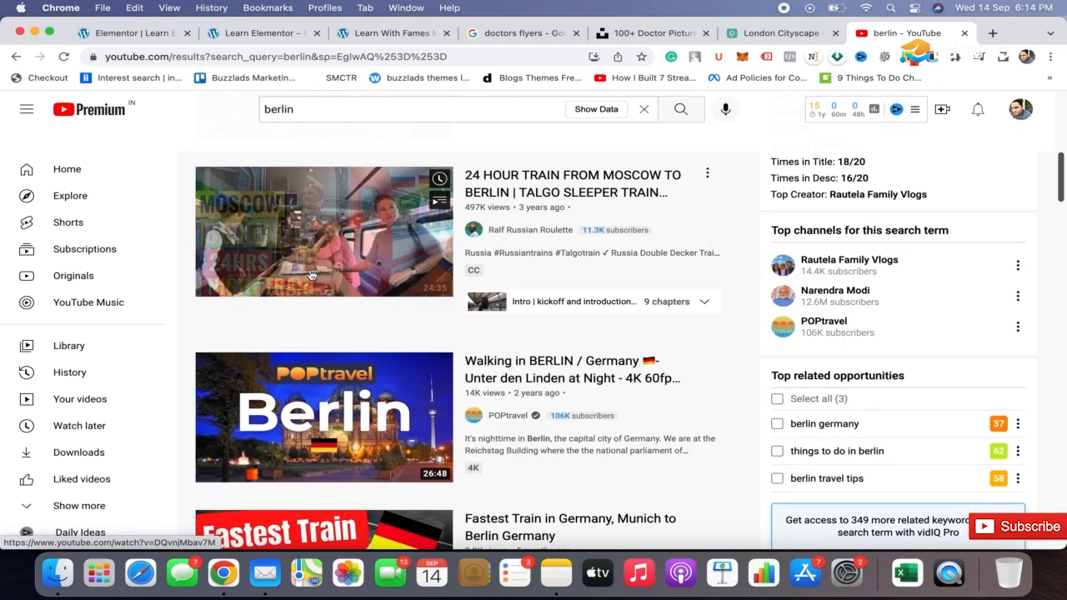
scroll(303, 277, down, 2)
mouse_move(342, 267)
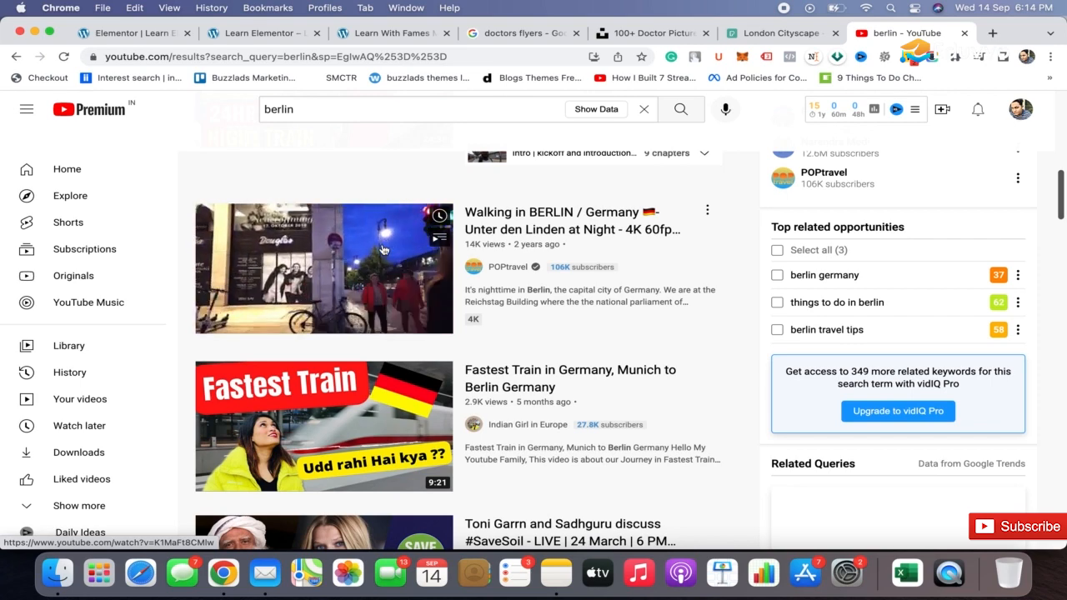
click(508, 218)
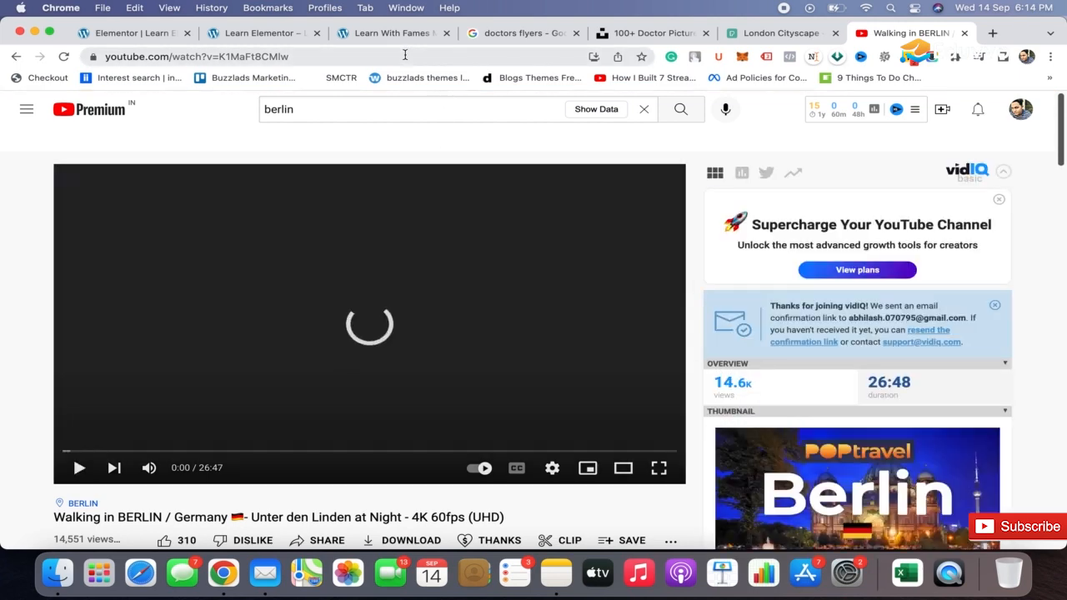
Copy the Berlin video's URL and paste it as the section's background video link in the Elementor editor.
click(406, 55)
key(super+c)
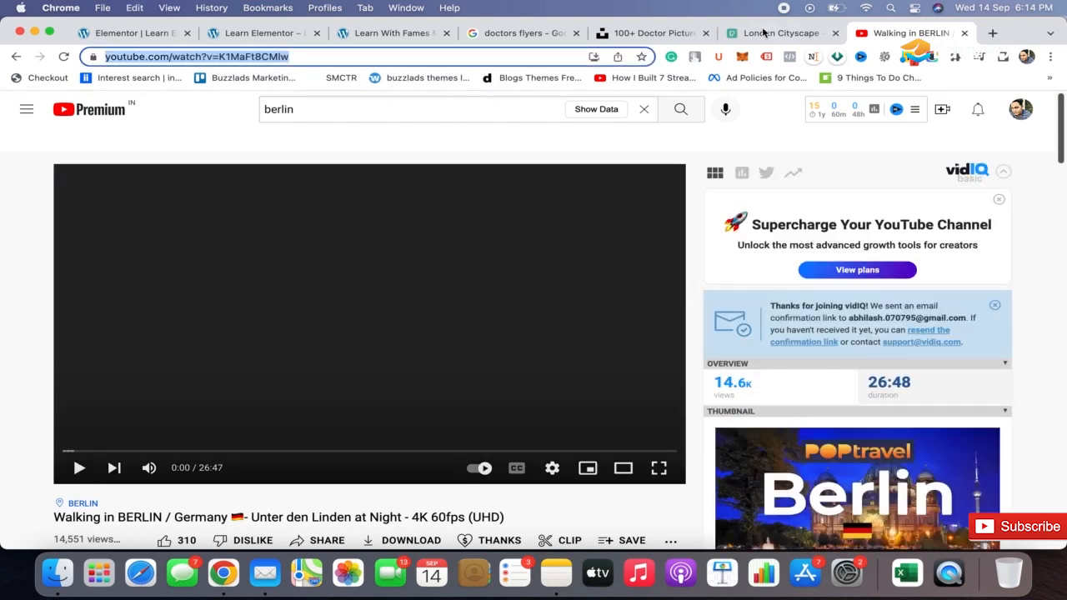
click(132, 37)
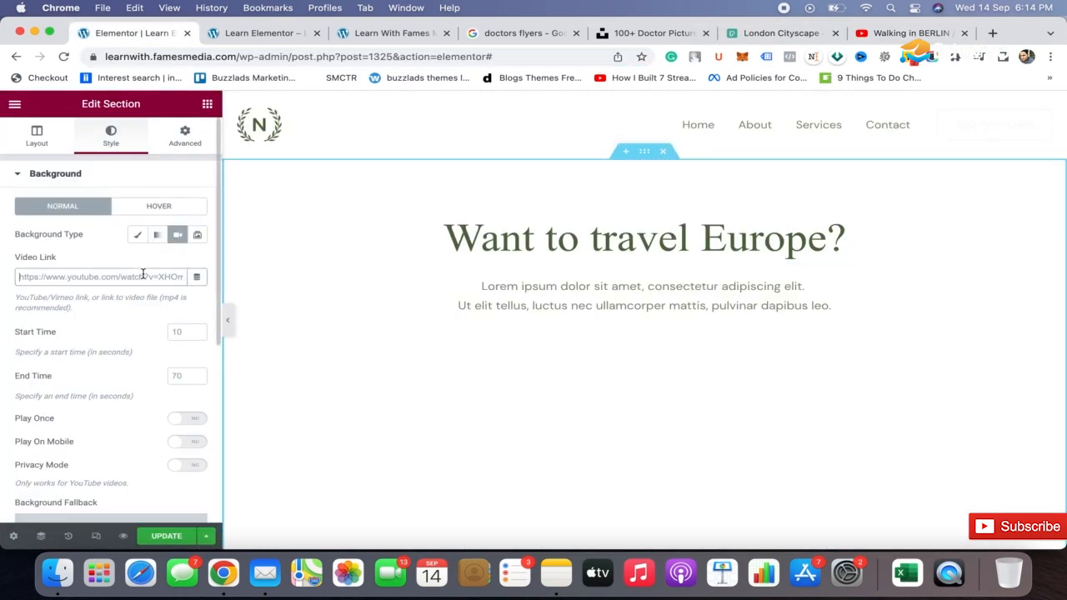
click(143, 276)
key(super+v)
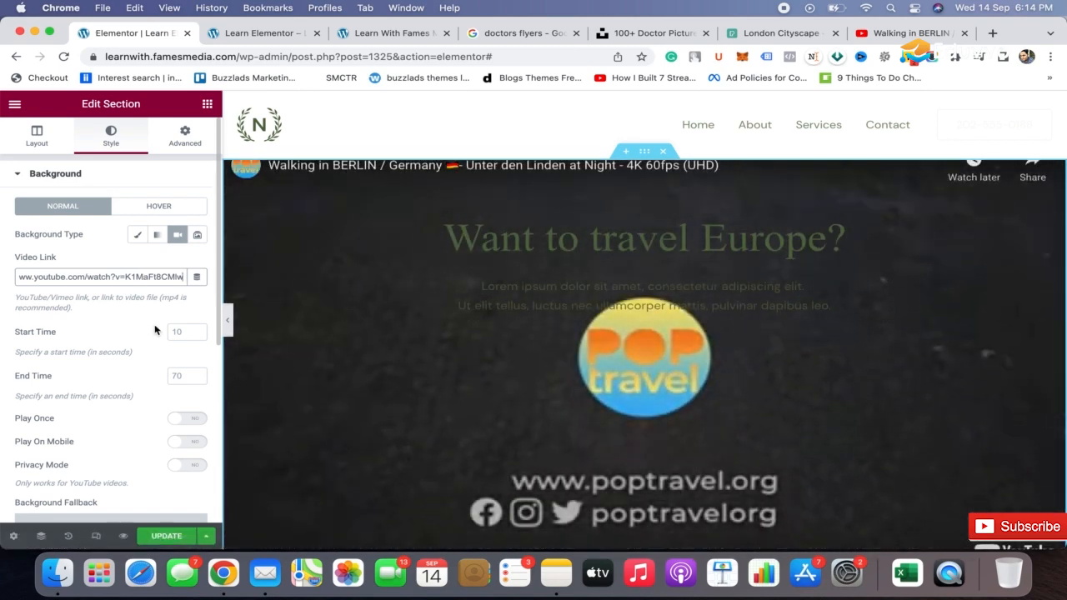
Set the background video's start time to 200 seconds and its end time to 220 seconds.
click(191, 331)
text(200)
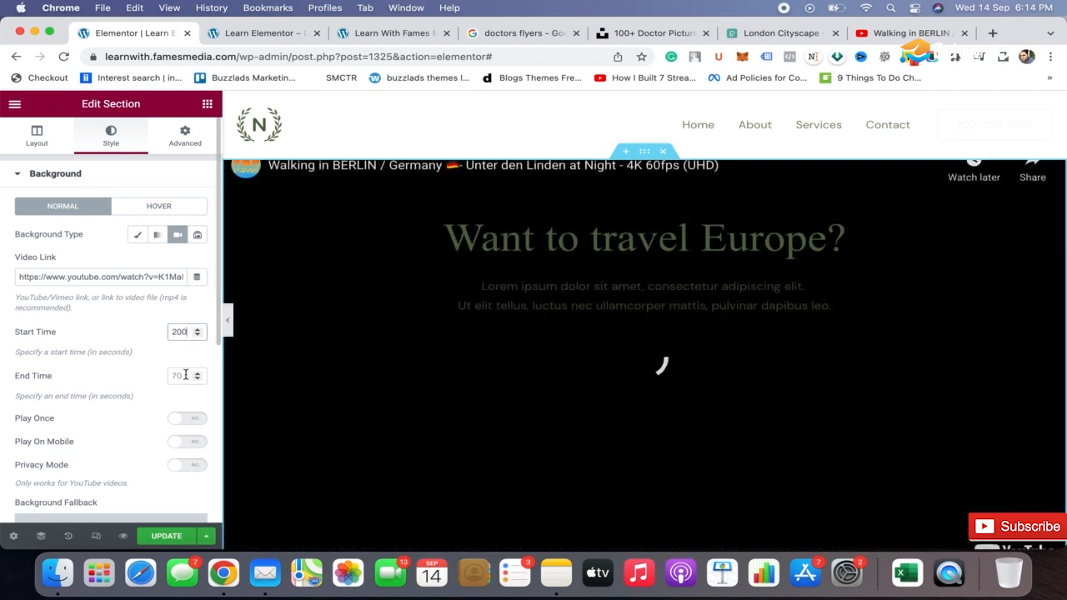
click(185, 376)
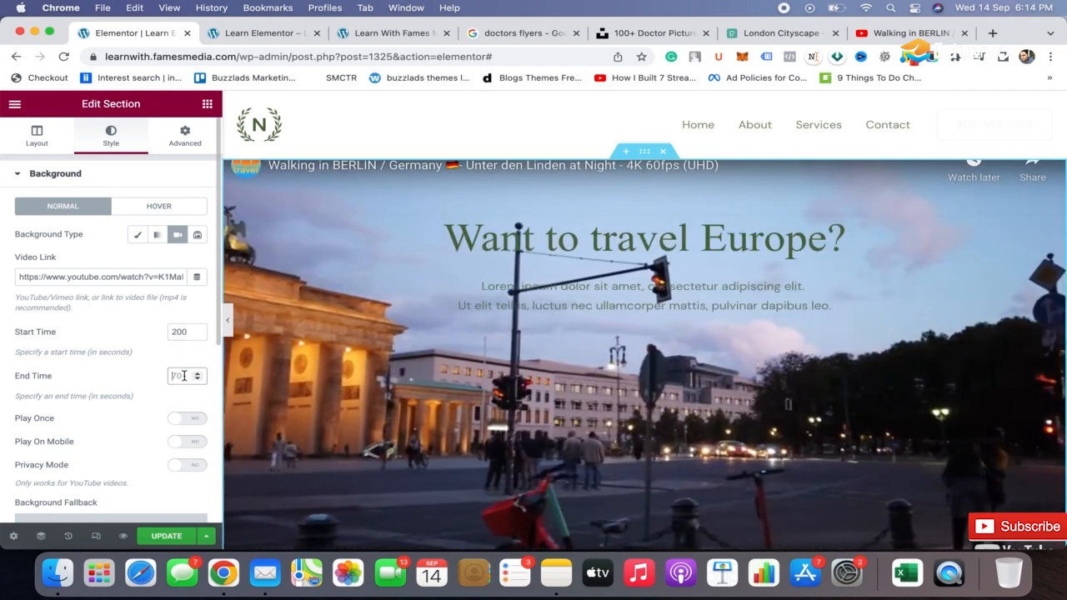
text(220)
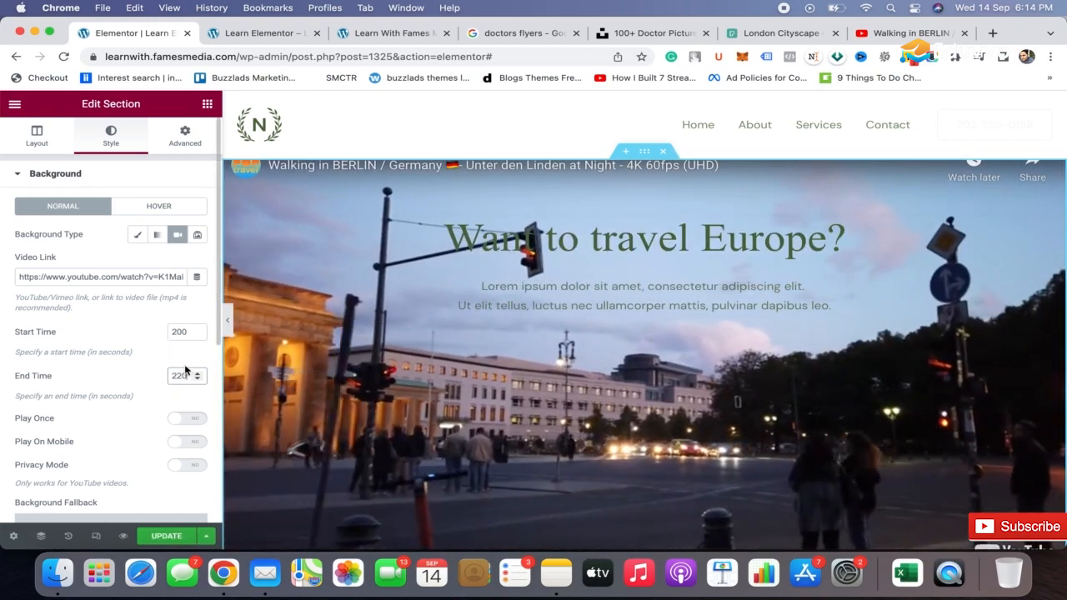
Try Privacy Mode on the background video and switch it off again.
scroll(159, 437, down, 3)
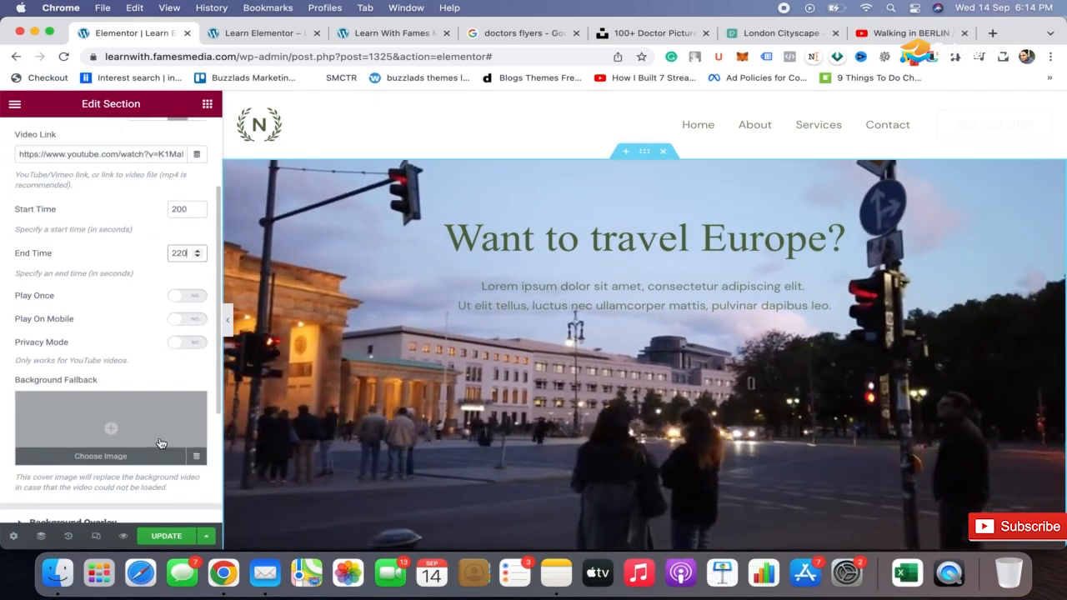
scroll(159, 437, up, 3)
scroll(159, 437, down, 1)
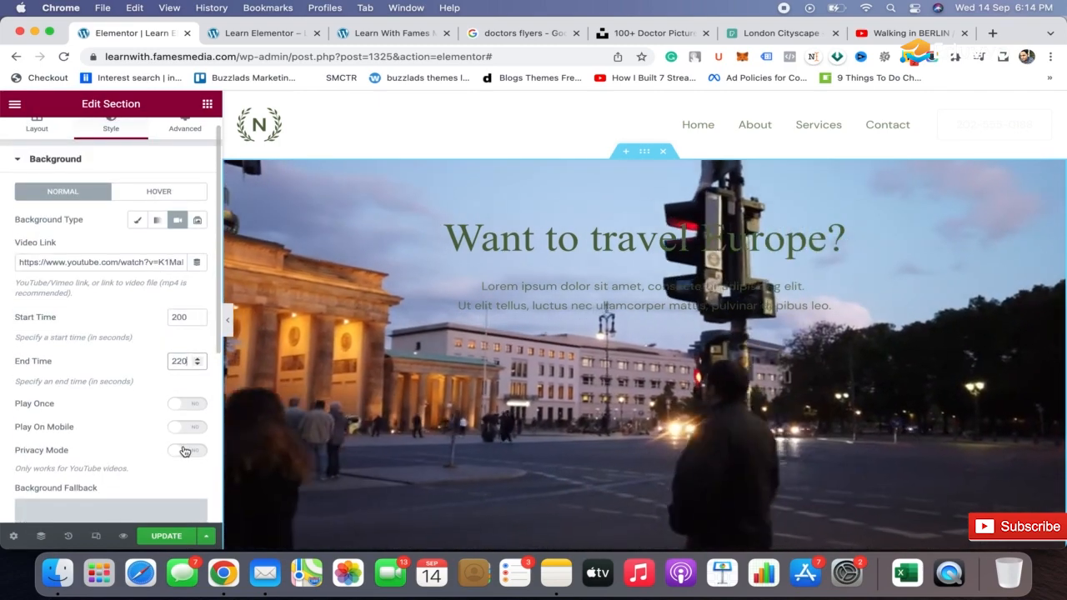
click(184, 450)
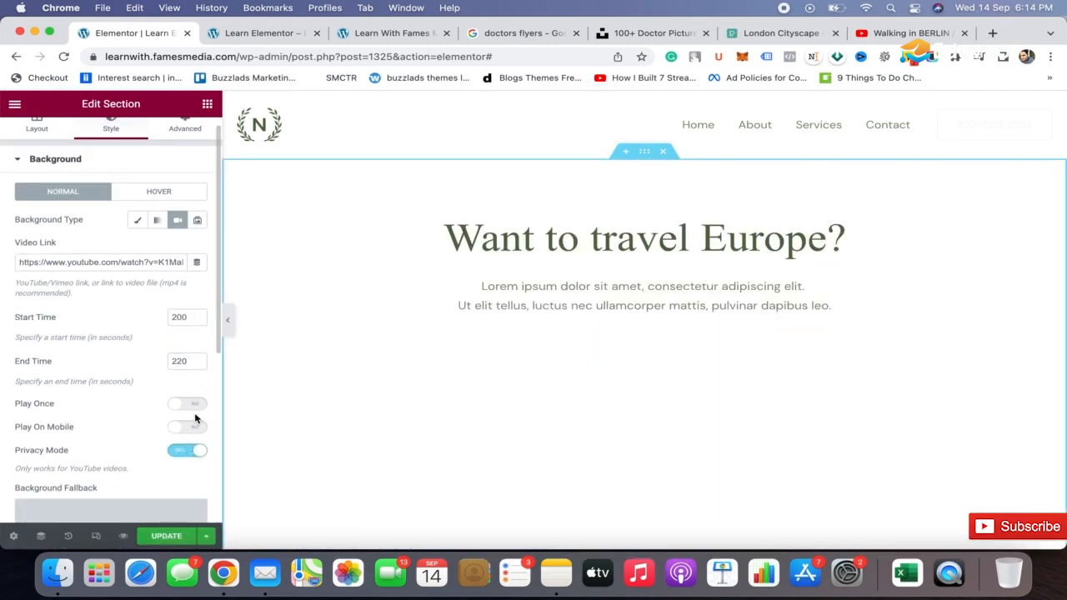
click(197, 451)
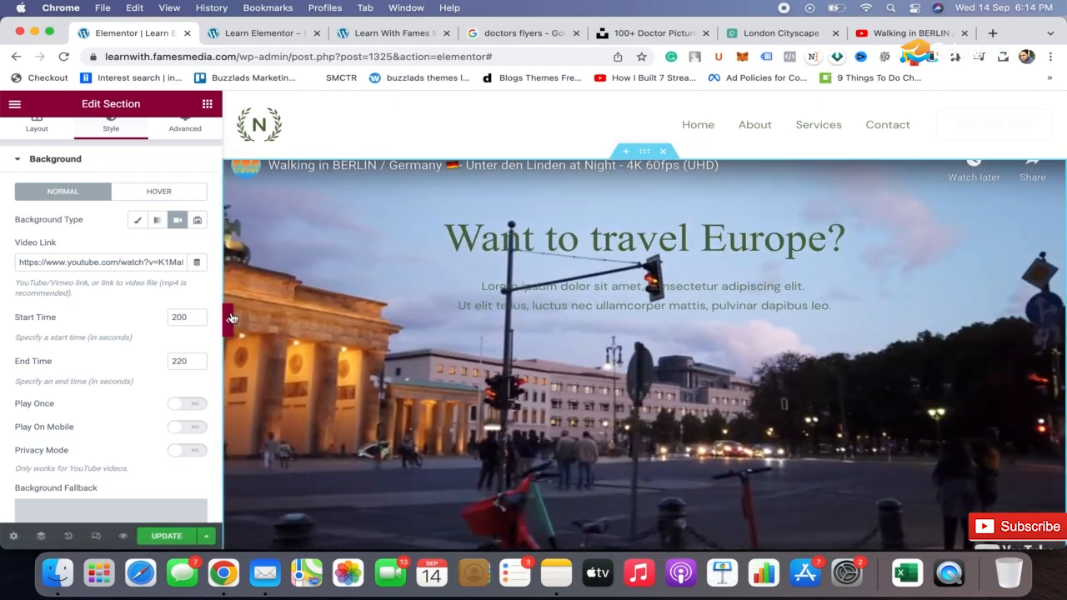
Preview the section with its Berlin video background at full width, with the editing panel hidden, and restore the panel.
click(231, 315)
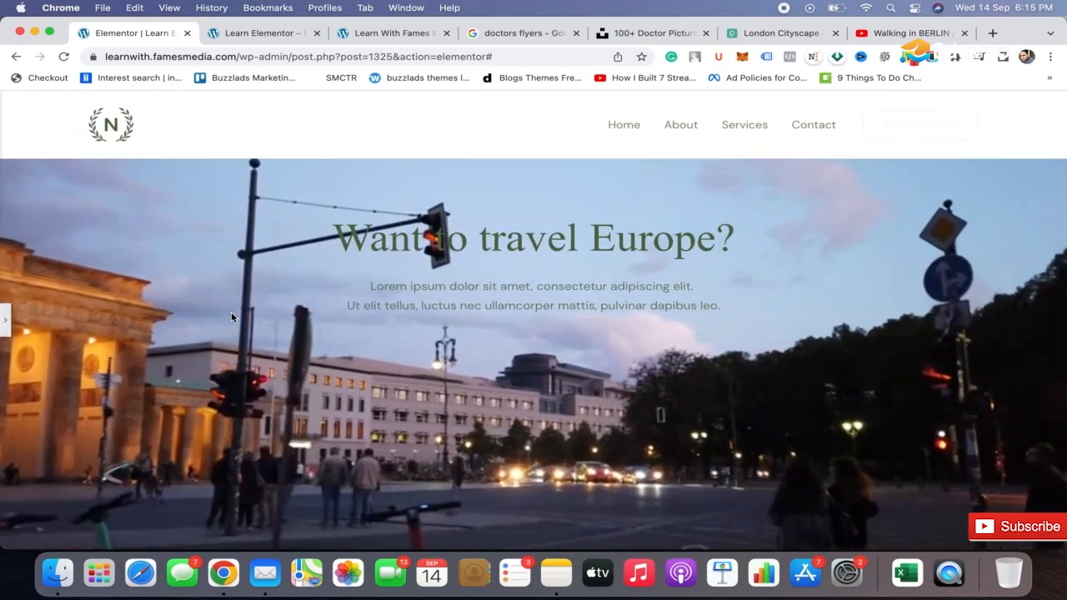
scroll(803, 208, up, 2)
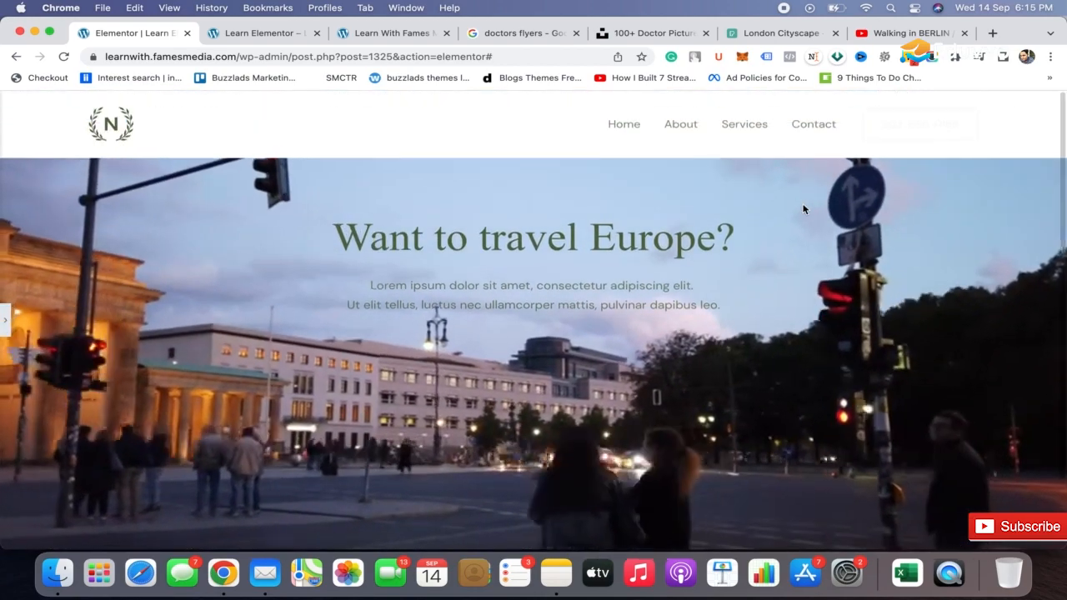
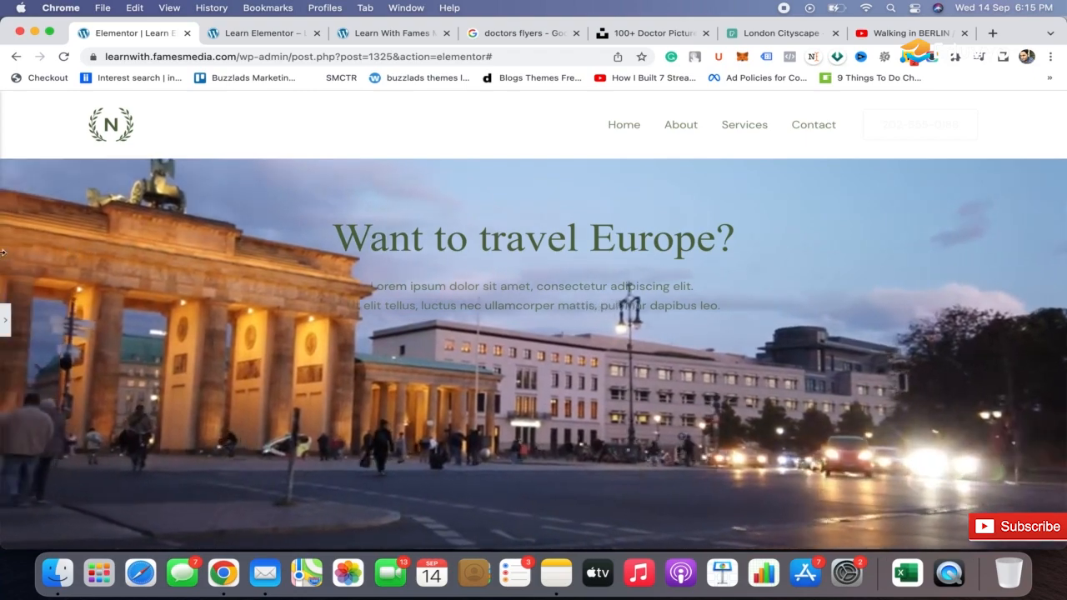
click(3, 318)
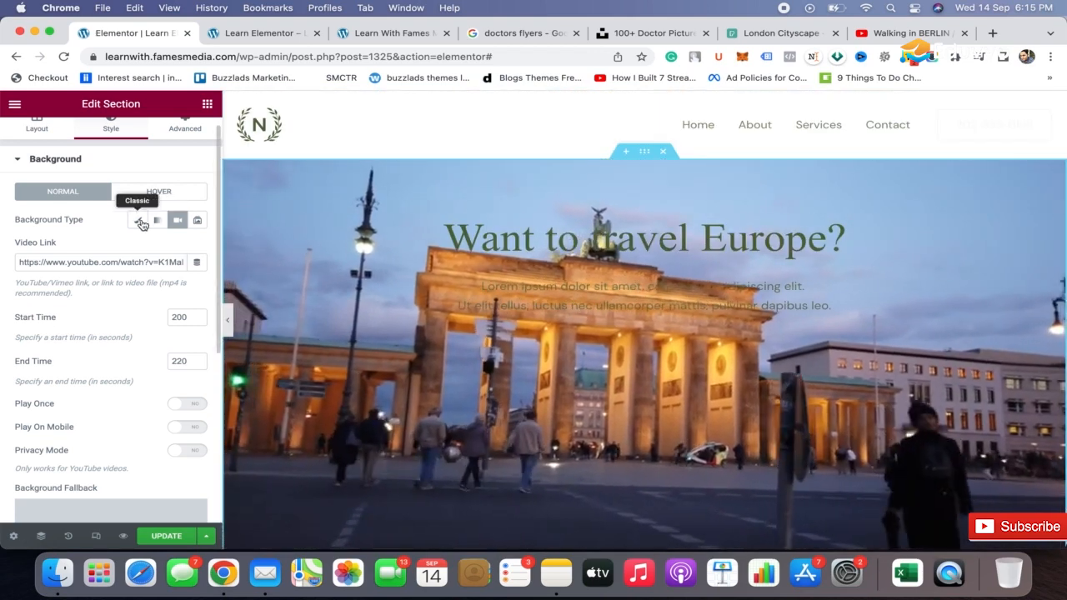
Change the section's background type to Classic and insert the London image pexels-pixabay-460672.jpg from the media library.
click(140, 221)
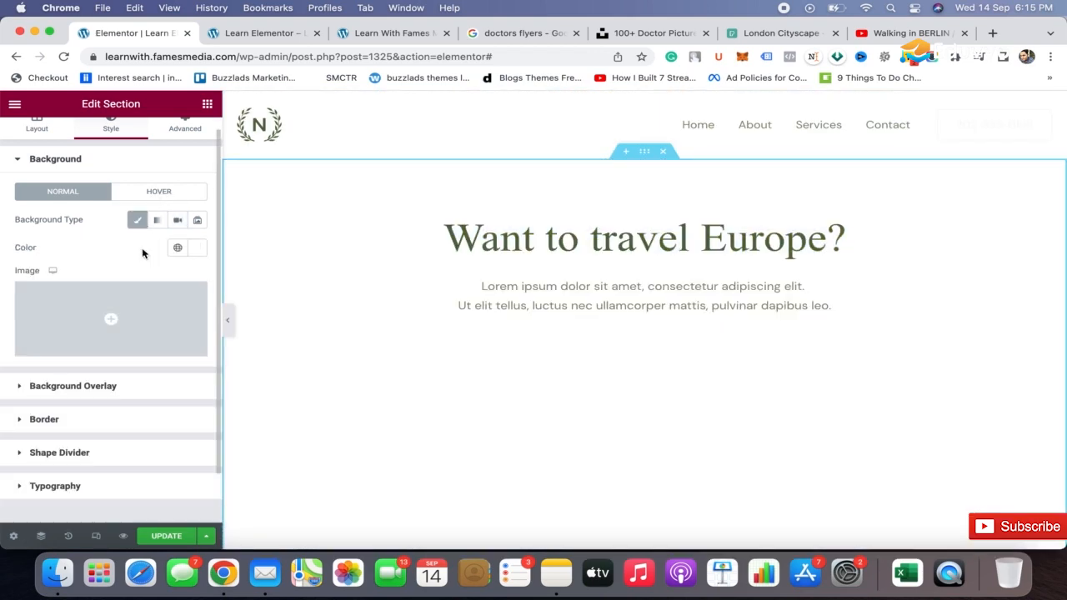
click(151, 299)
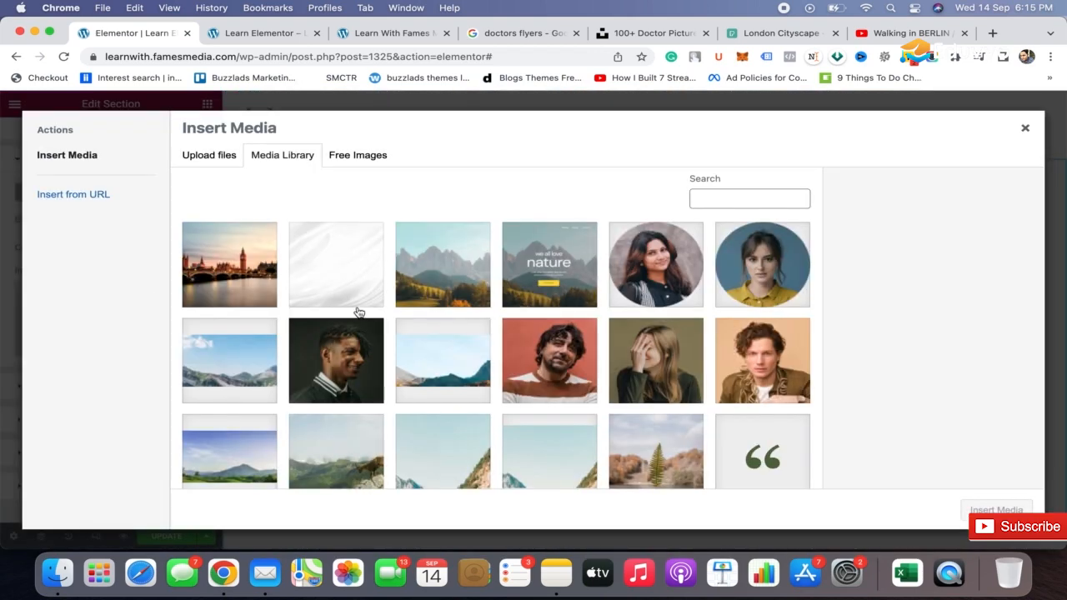
click(424, 262)
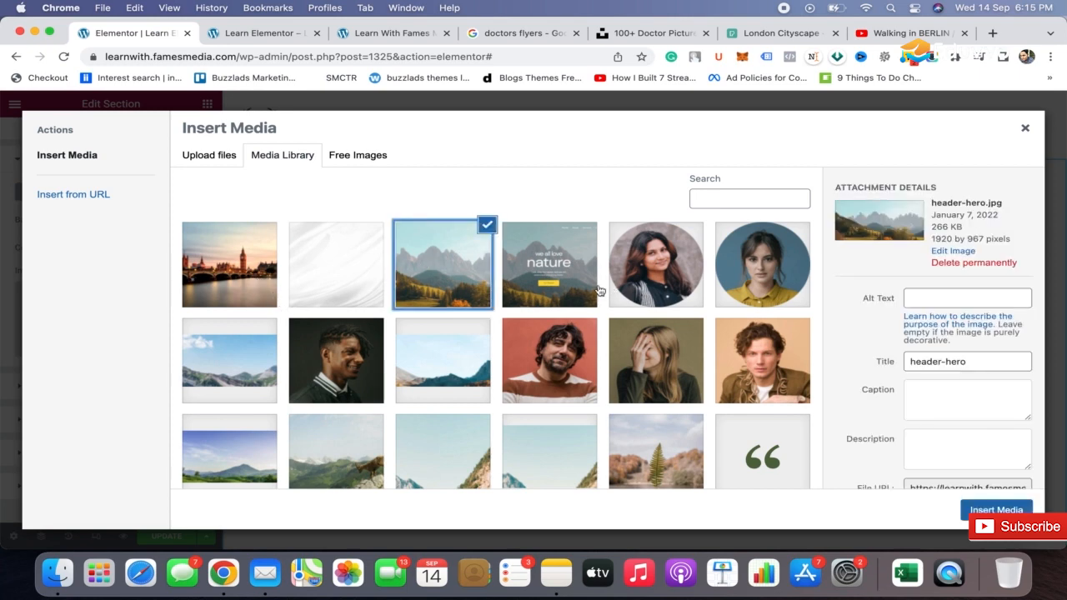
click(238, 281)
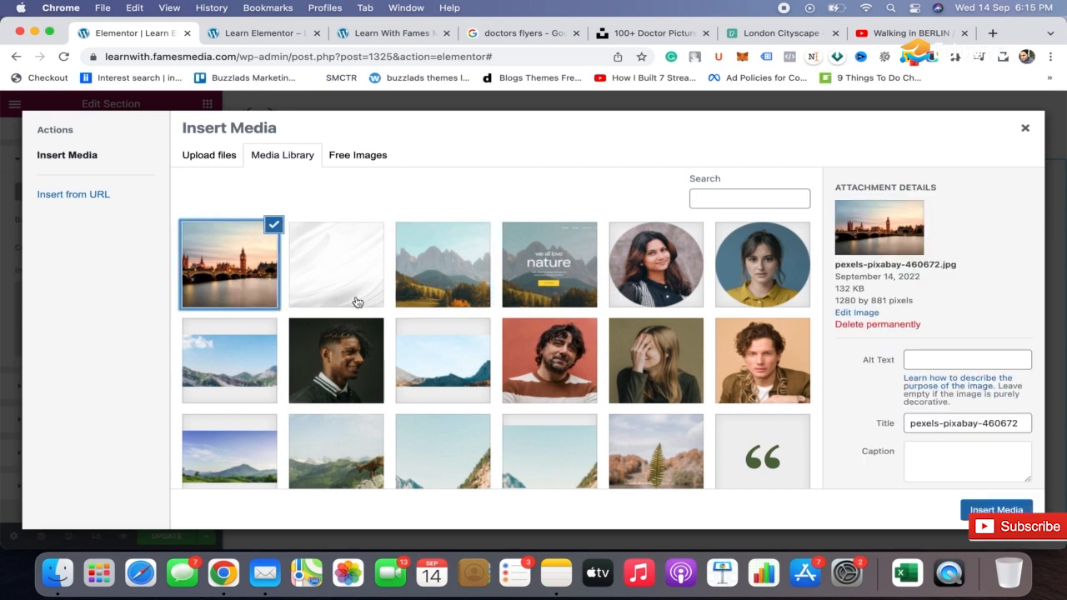
click(997, 510)
Examine how the London background image fits behind the travel section's heading, text and spacers.
scroll(605, 366, down, 5)
scroll(606, 365, up, 2)
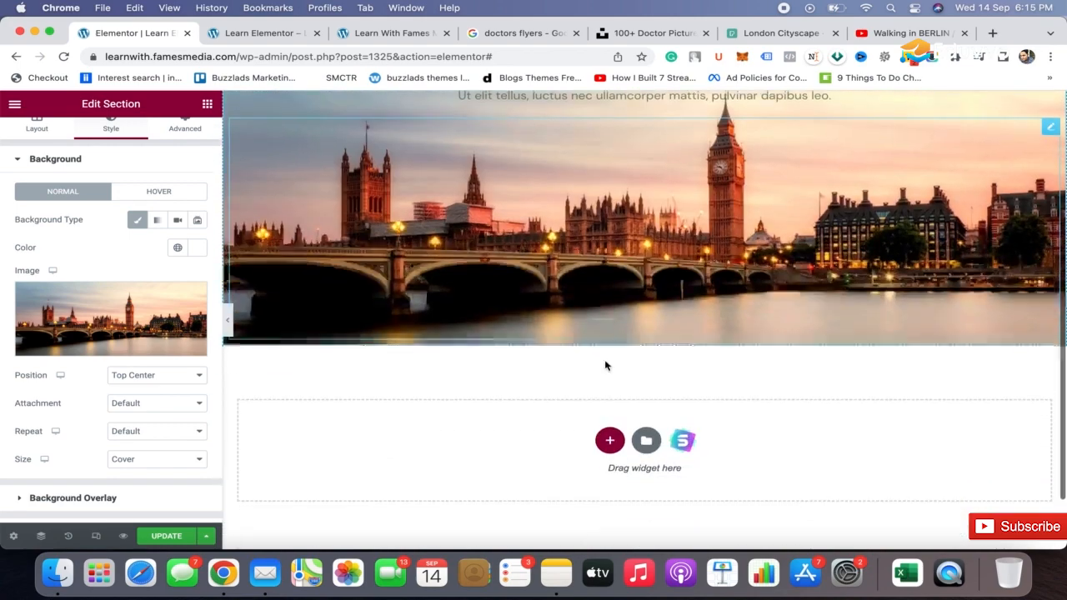
scroll(606, 365, up, 3)
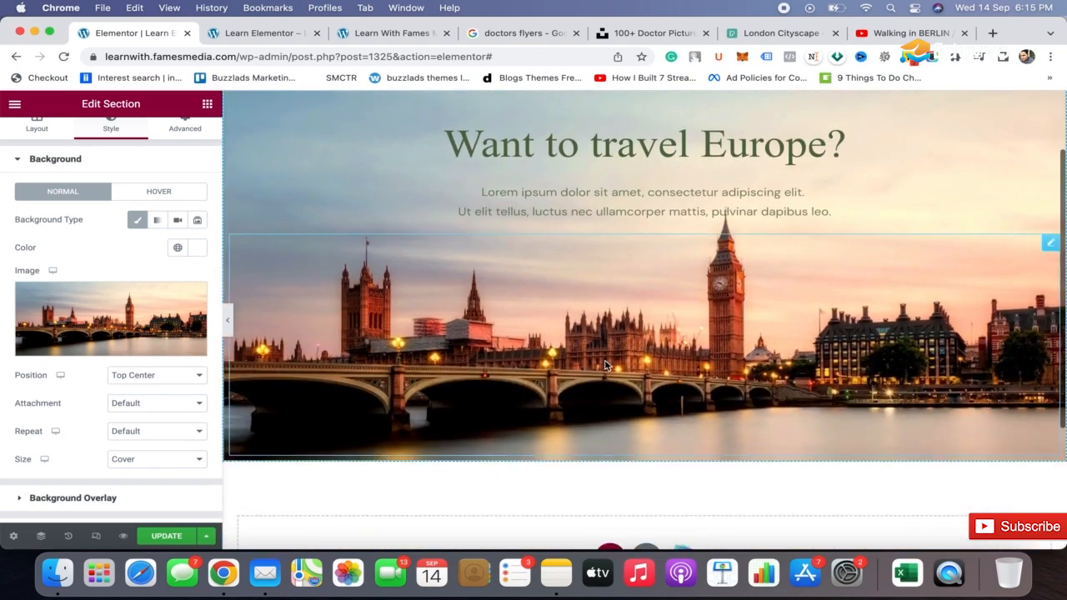
scroll(605, 365, down, 2)
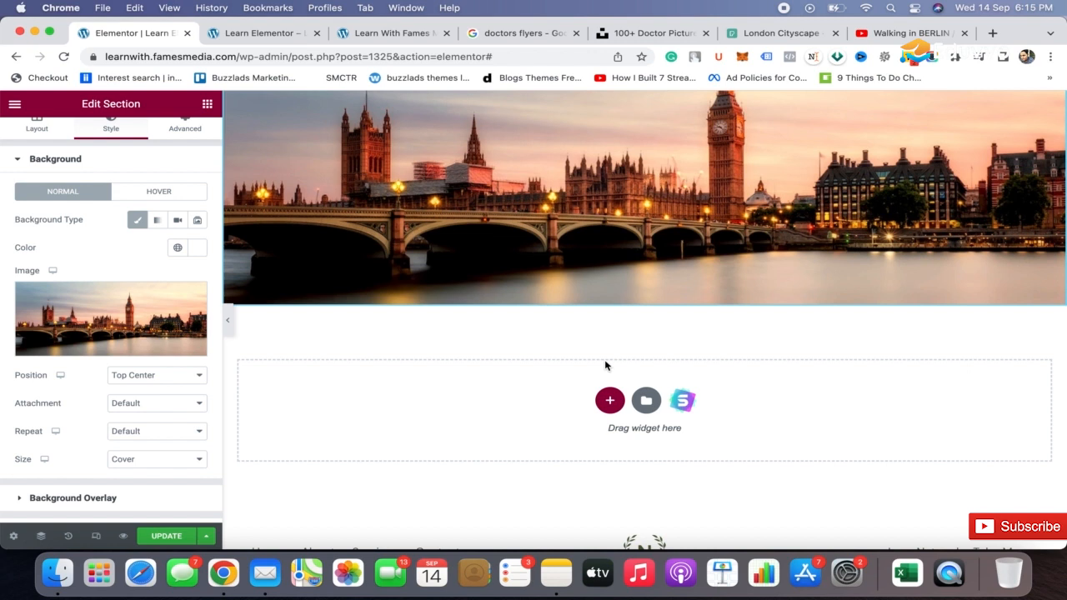
scroll(605, 366, up, 3)
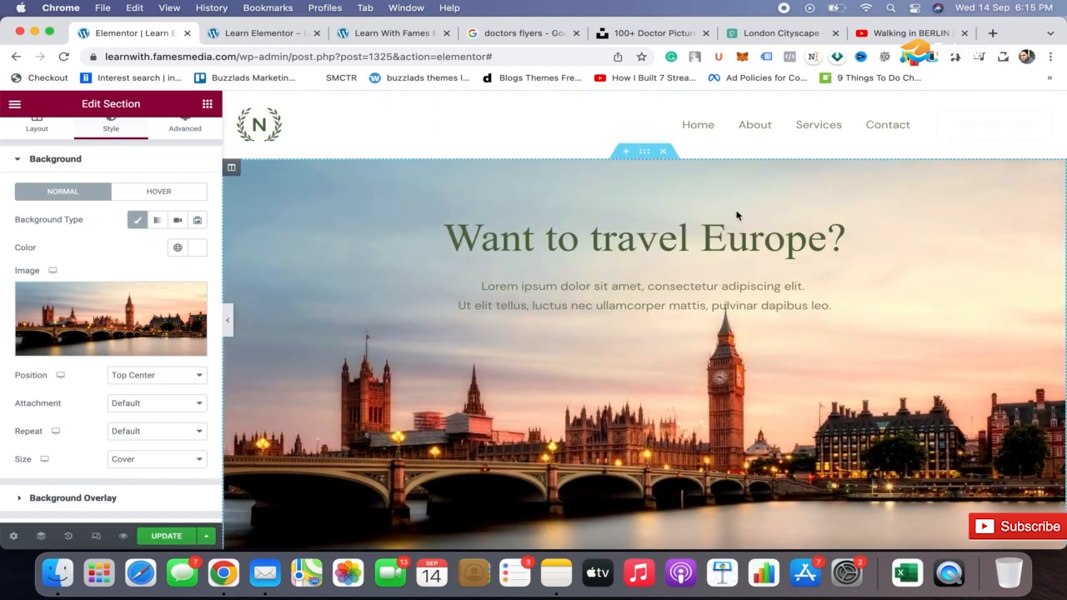
scroll(735, 215, down, 3)
scroll(735, 213, up, 2)
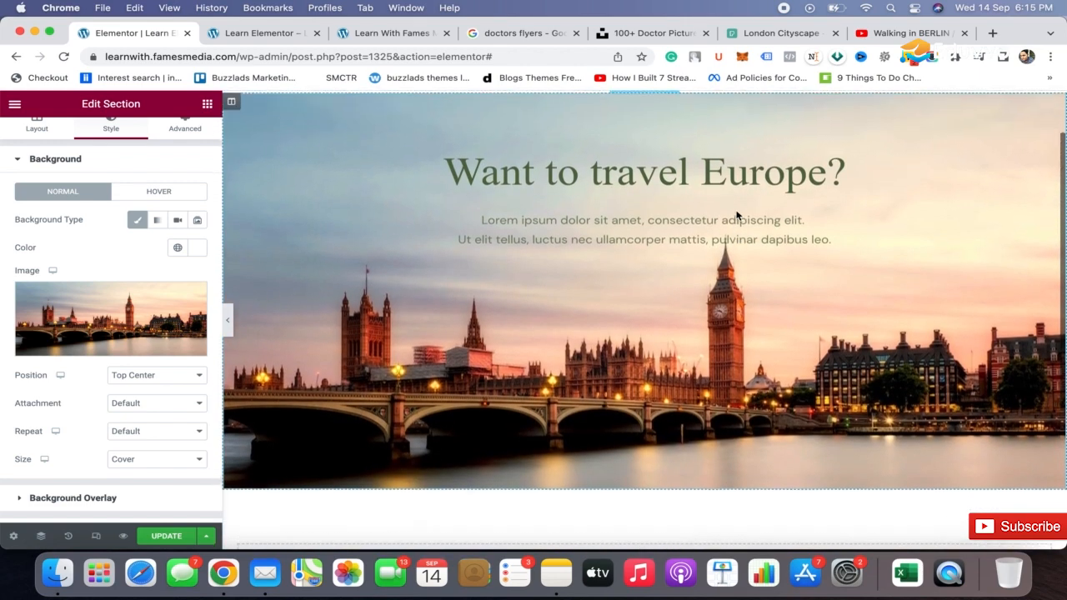
Add a two-column section below the travel section and place an Image widget in its first column.
scroll(735, 211, down, 5)
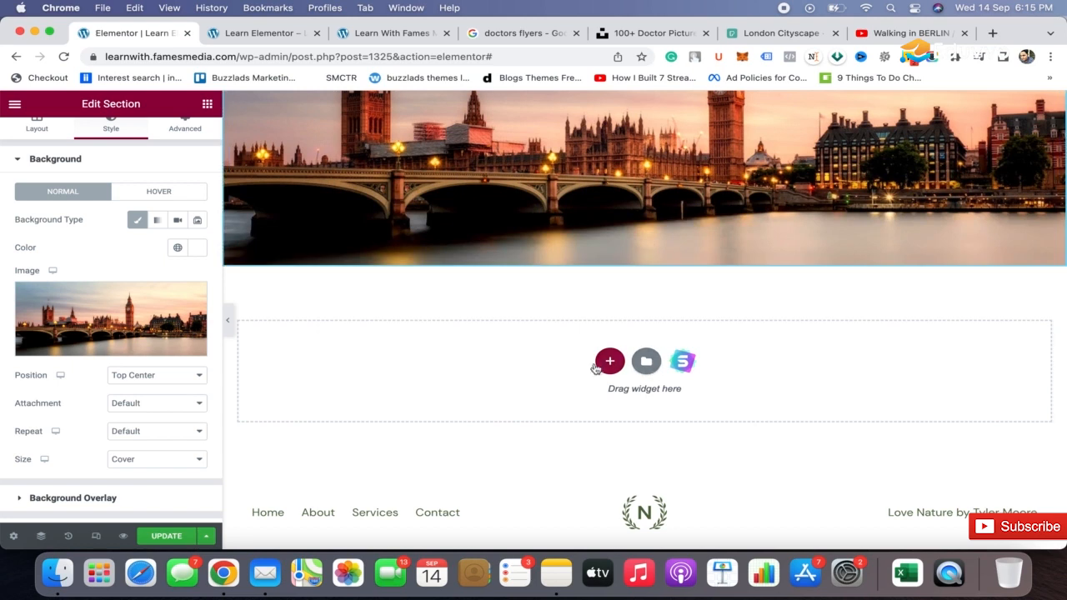
click(610, 363)
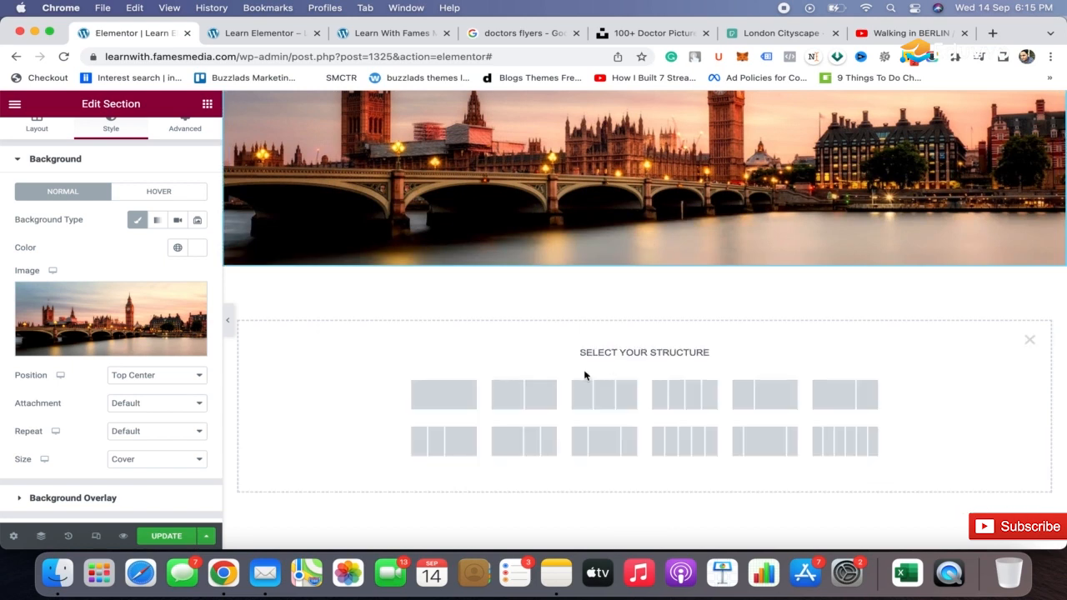
click(520, 400)
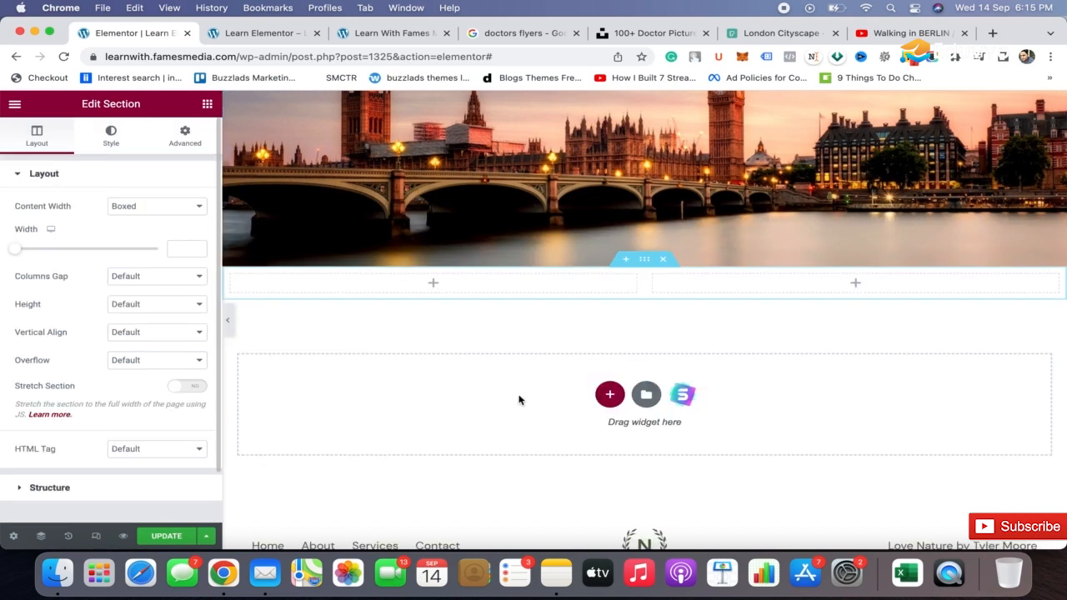
click(206, 106)
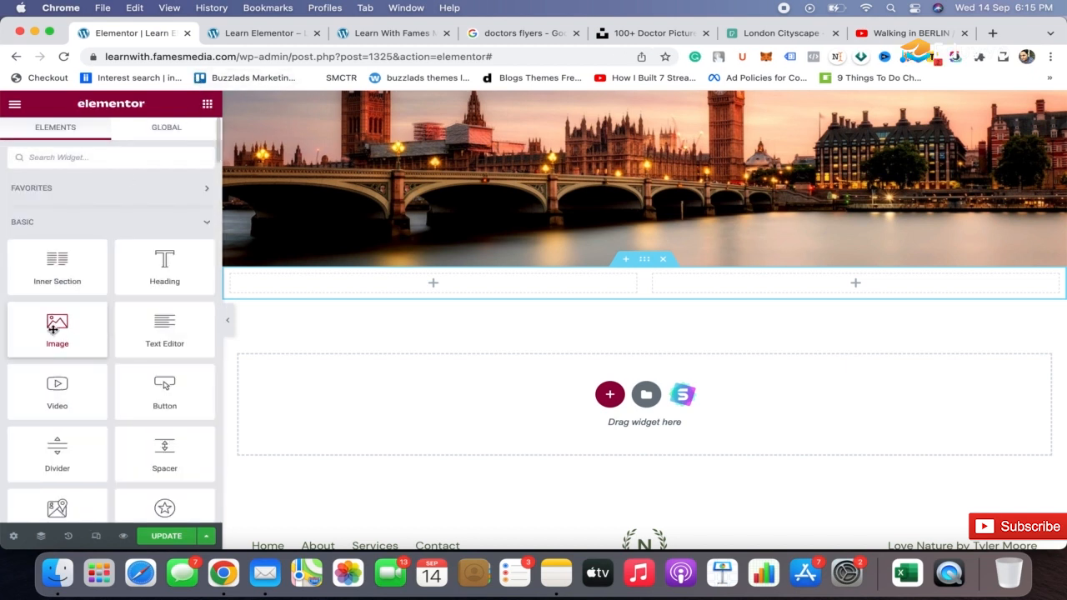
drag(52, 327, 384, 285)
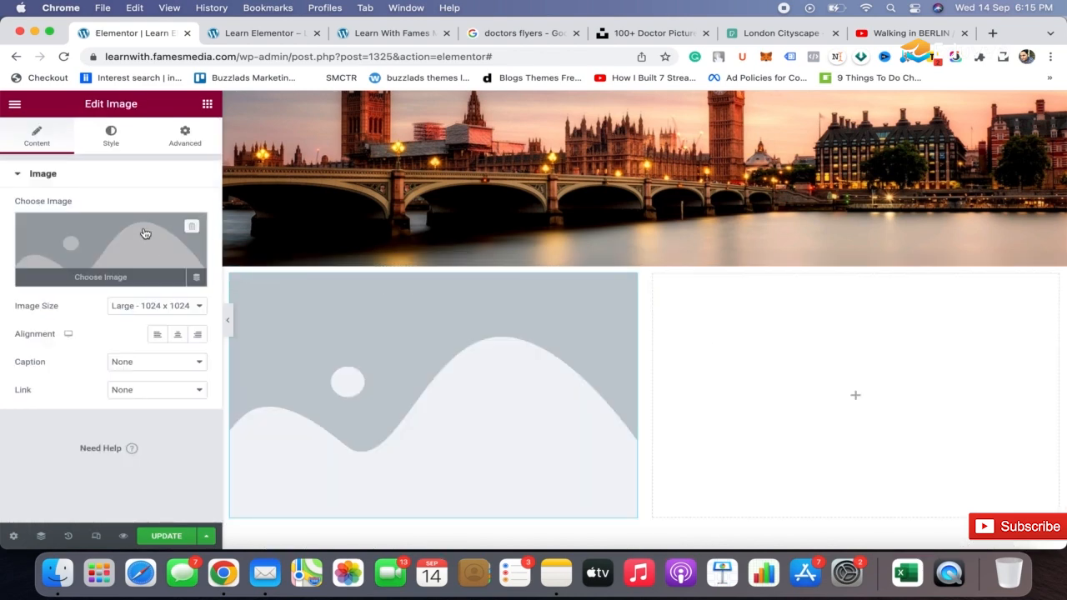
Add a Heading widget under the image in the first column and centre its alignment.
click(207, 103)
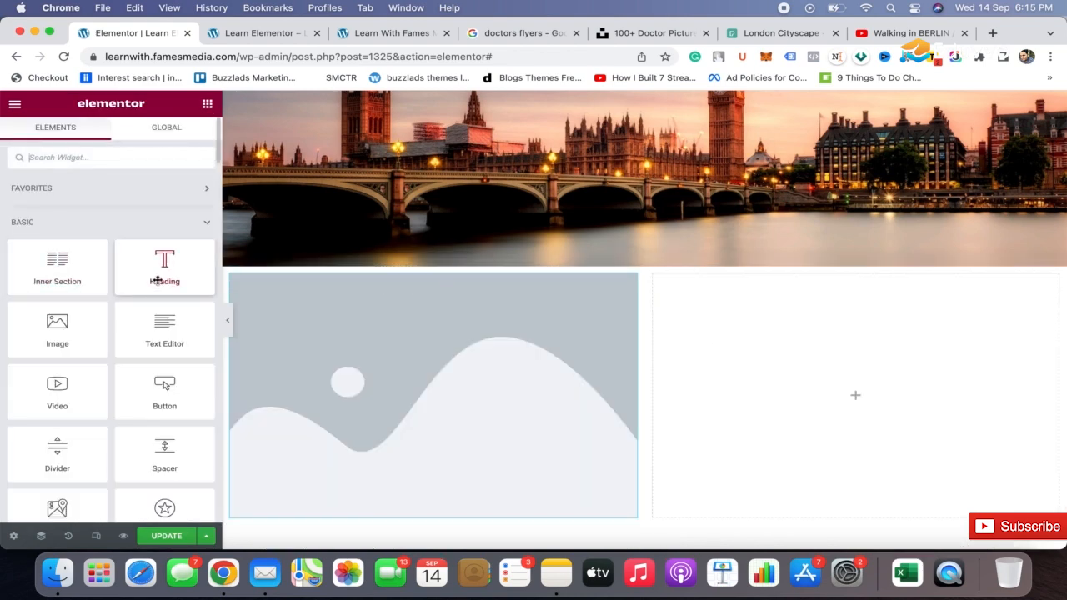
scroll(297, 293, down, 3)
drag(194, 278, 408, 295)
click(158, 397)
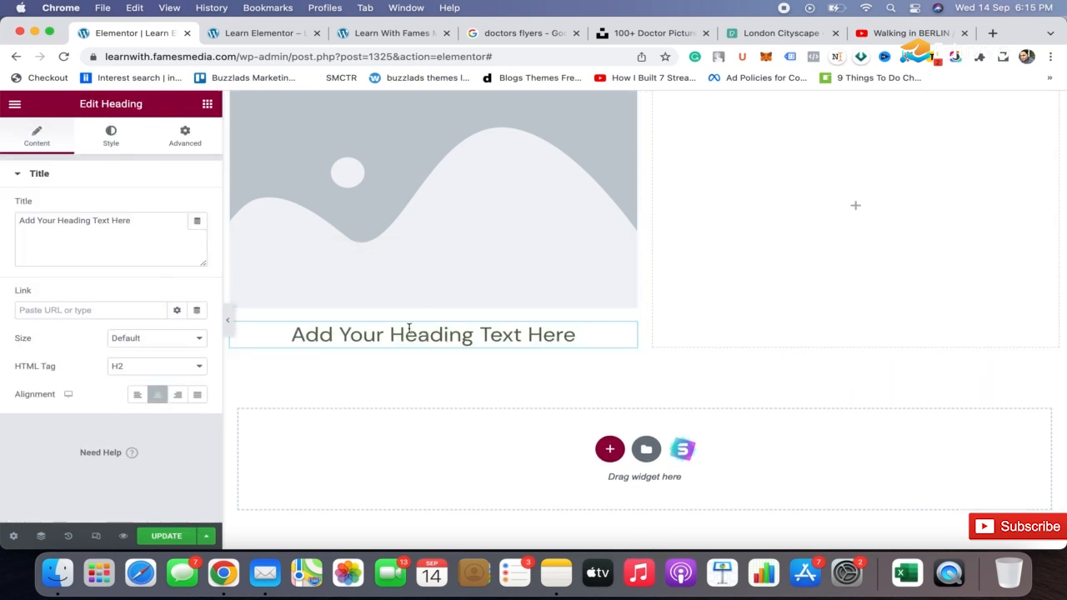
Select the whole placeholder title of the new heading for replacement.
click(108, 254)
key(super+a)
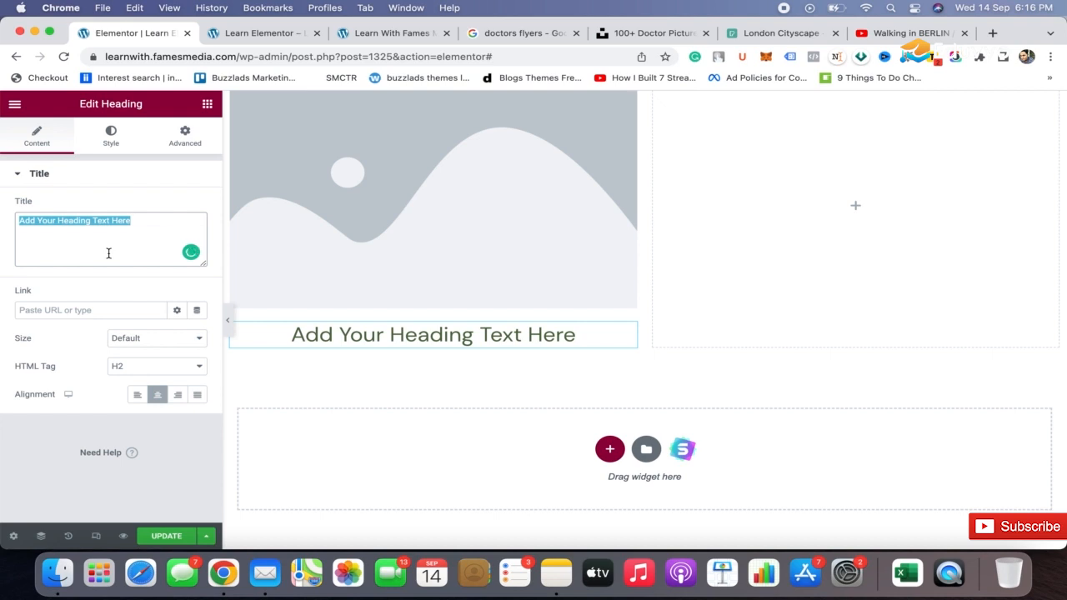
Replace the placeholder heading text below the image with "Berlin Tour Packages".
text(Berlin T)
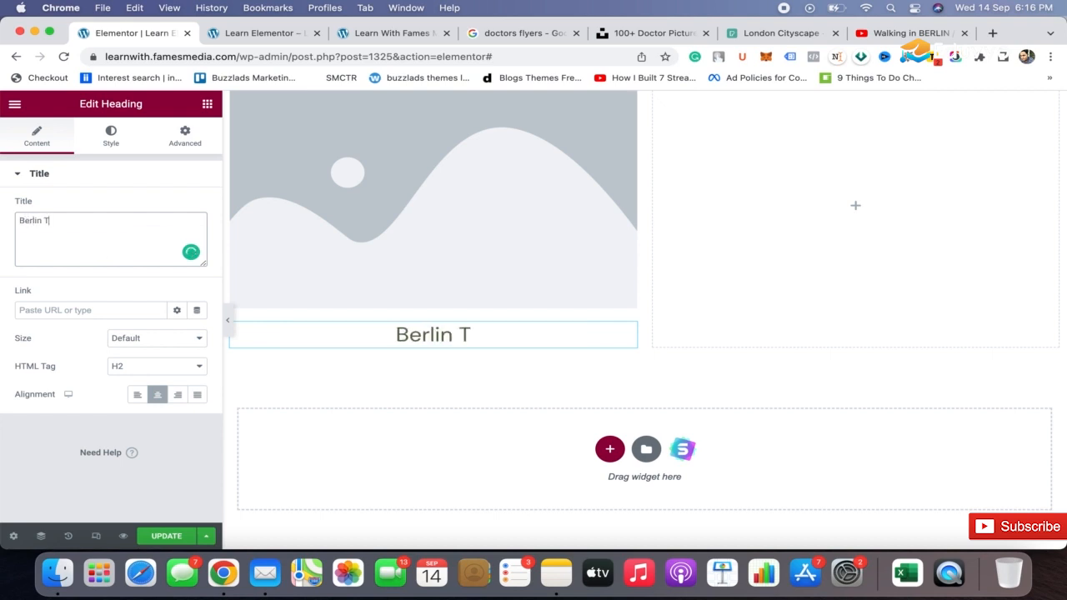
text(our Packages)
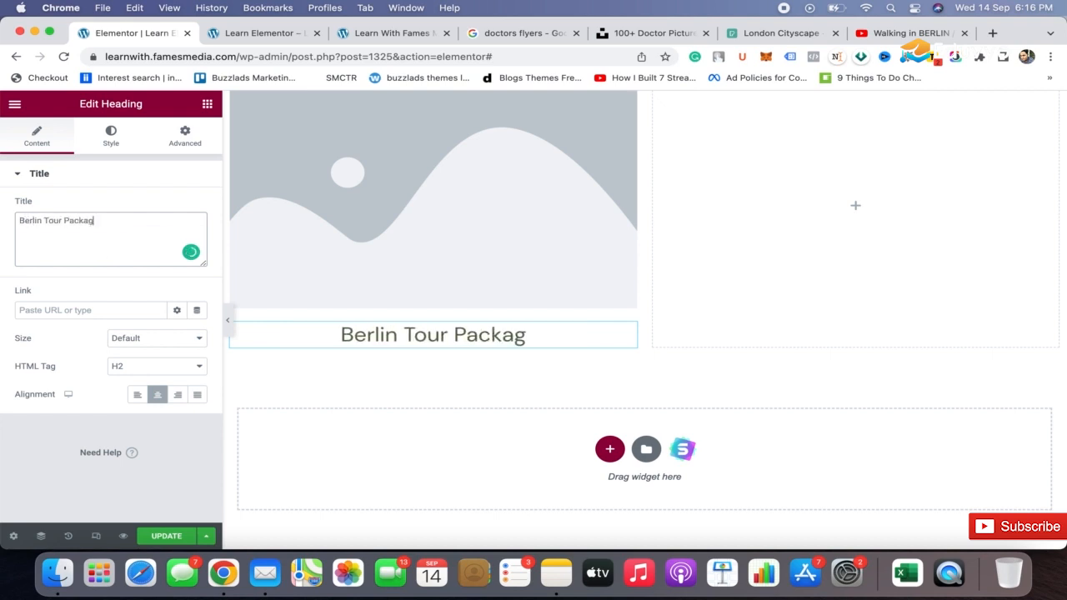
Add a Button widget below the "Berlin Tour Packages" heading and centre-align it.
click(207, 103)
drag(153, 387, 438, 342)
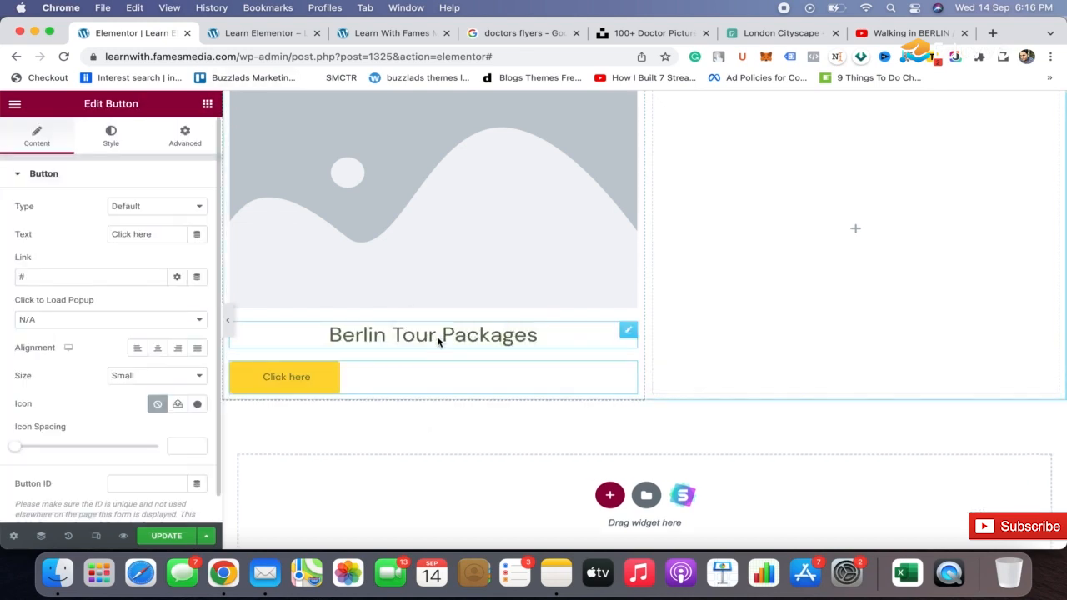
click(158, 347)
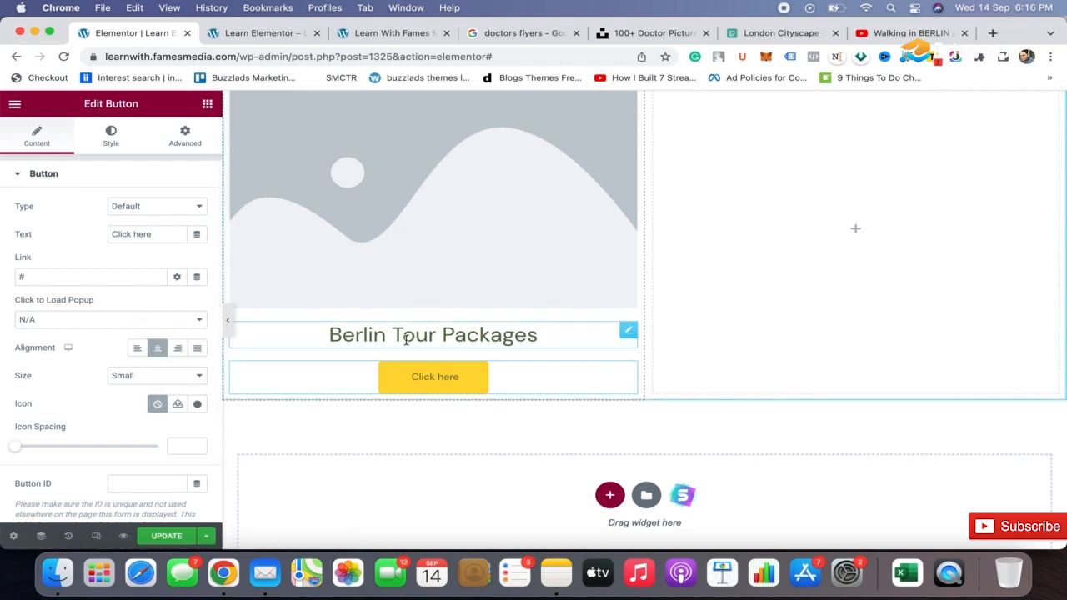
Set the button's text to "Starting From $200".
scroll(406, 338, up, 2)
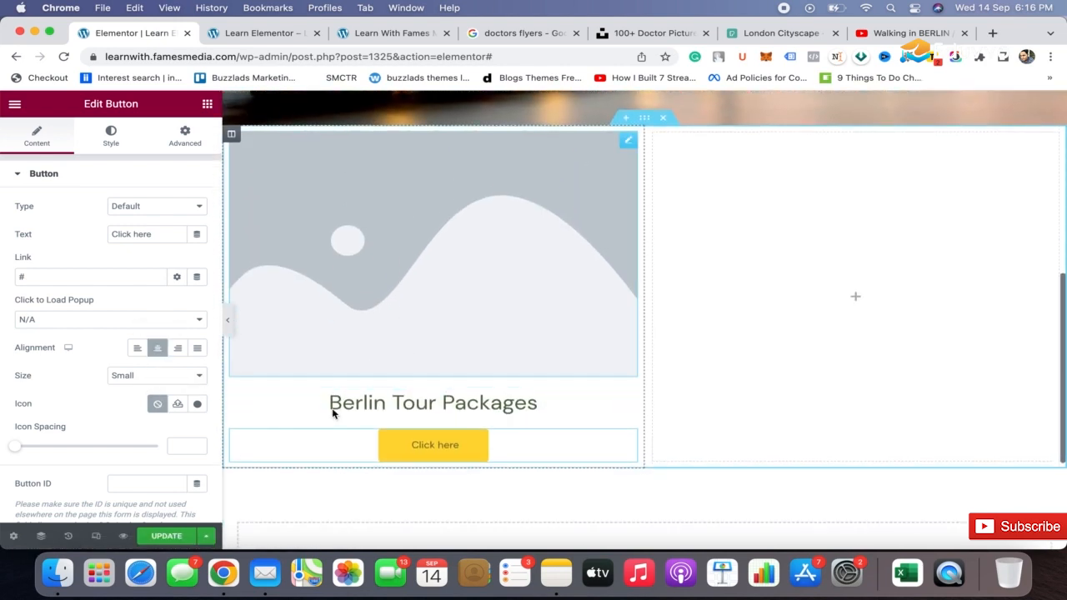
triple_click(162, 233)
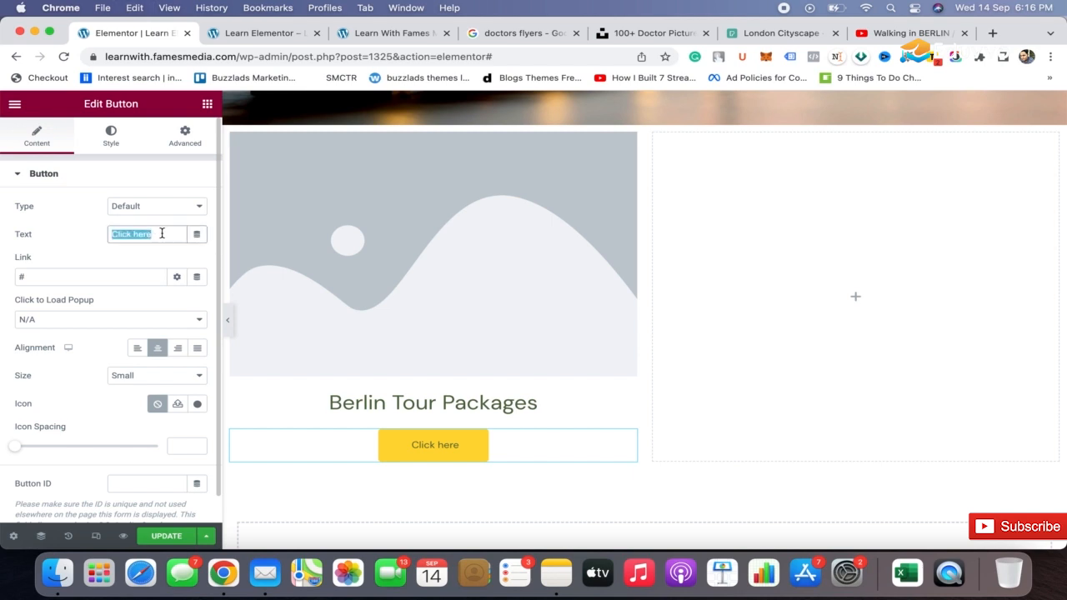
text(STart)
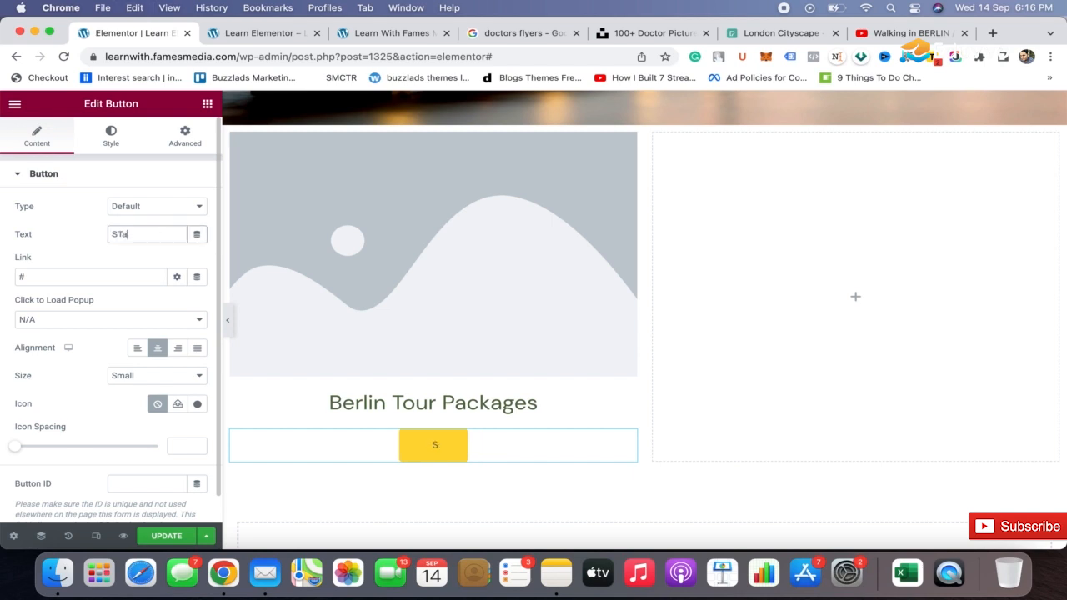
key(BackSpace)
key(BackSpace)
key(BackSpace)
key(BackSpace)
text(tarting)
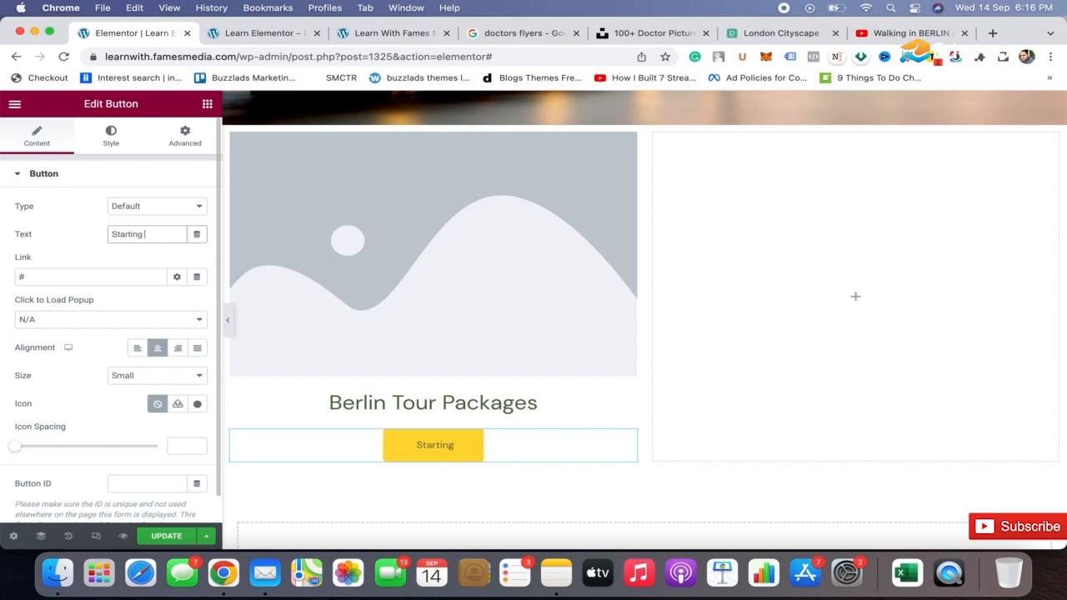
text( From)
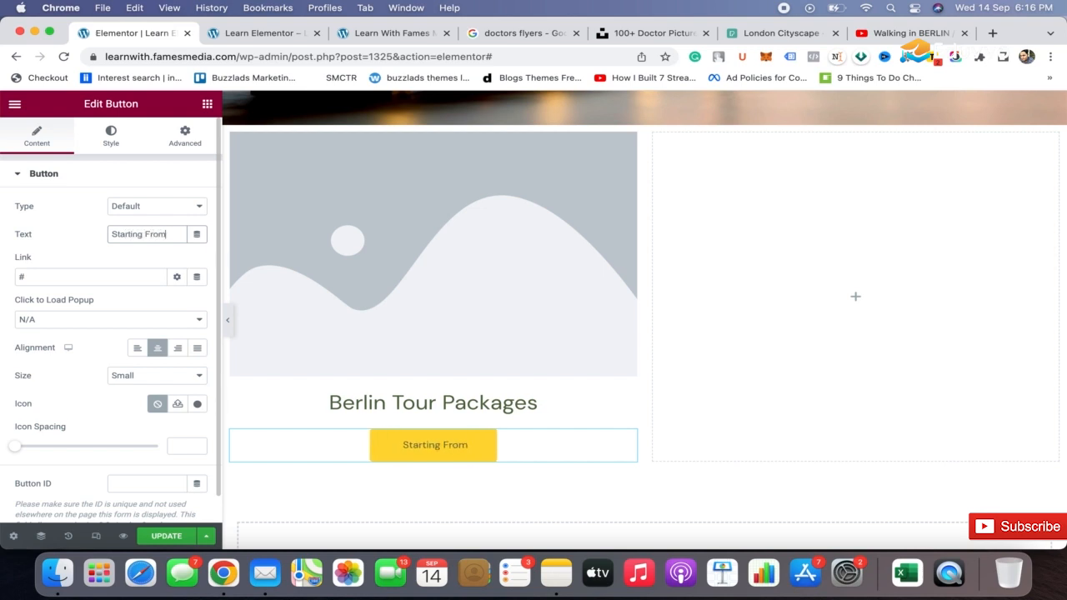
text( $)
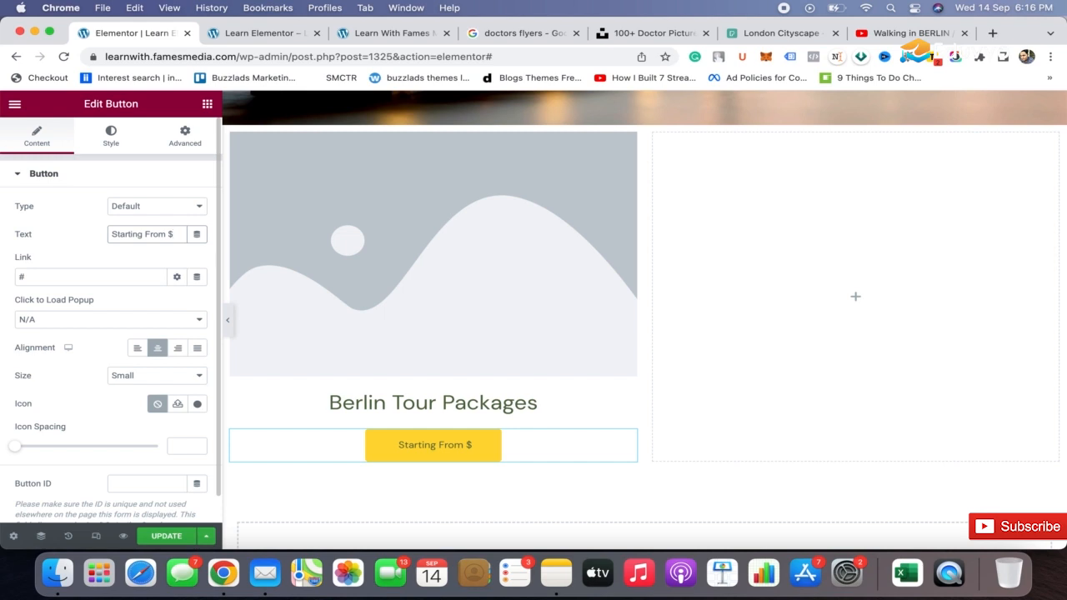
text(200)
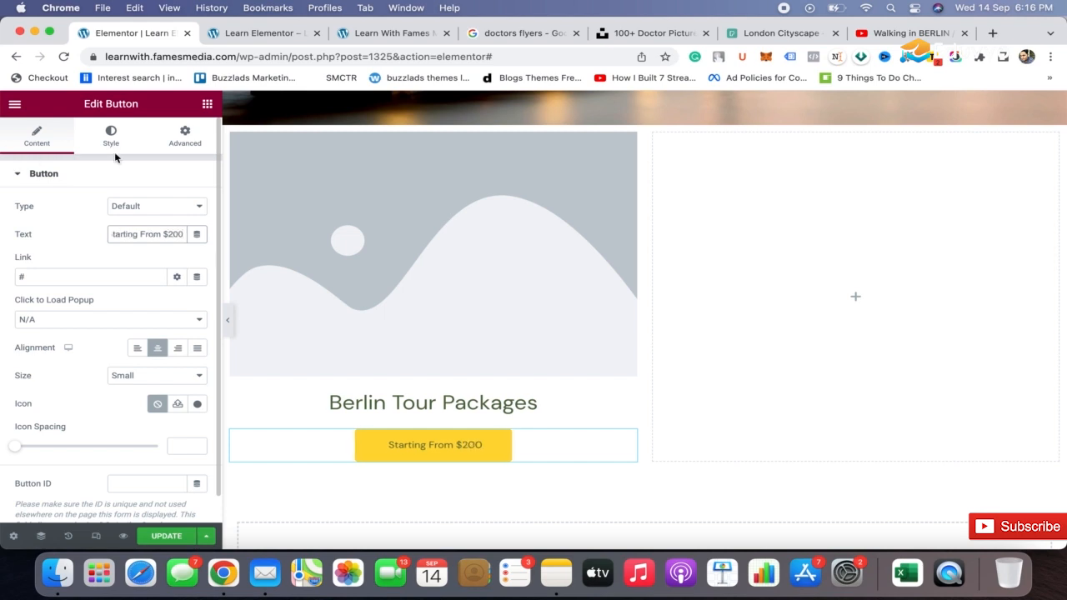
Replace the placeholder image above the heading with the lake and wooden pier photo service-1.jpg from the media library.
click(376, 193)
click(100, 247)
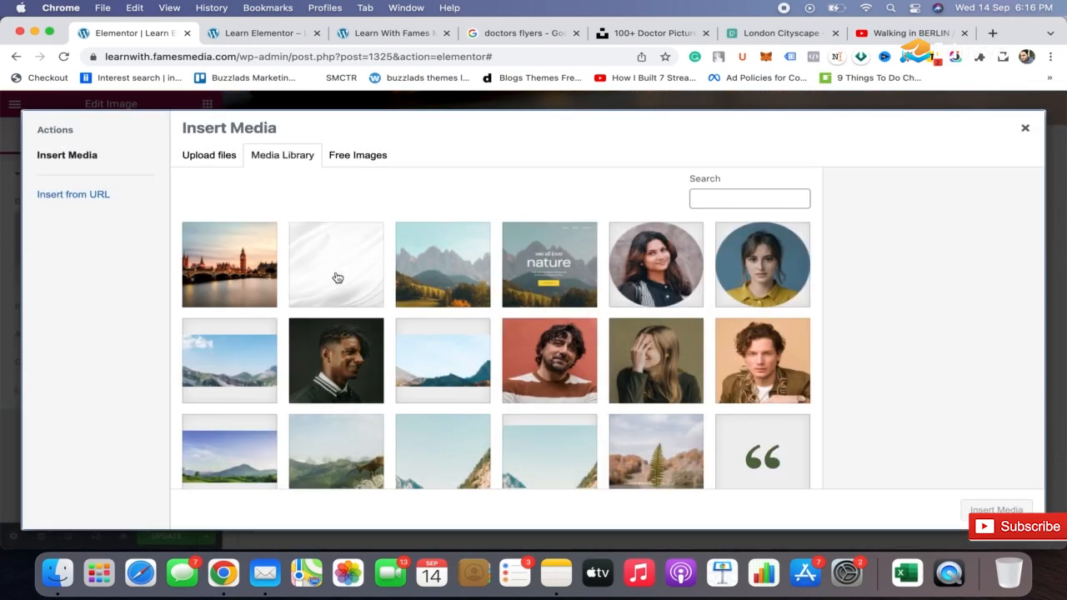
scroll(484, 444, down, 4)
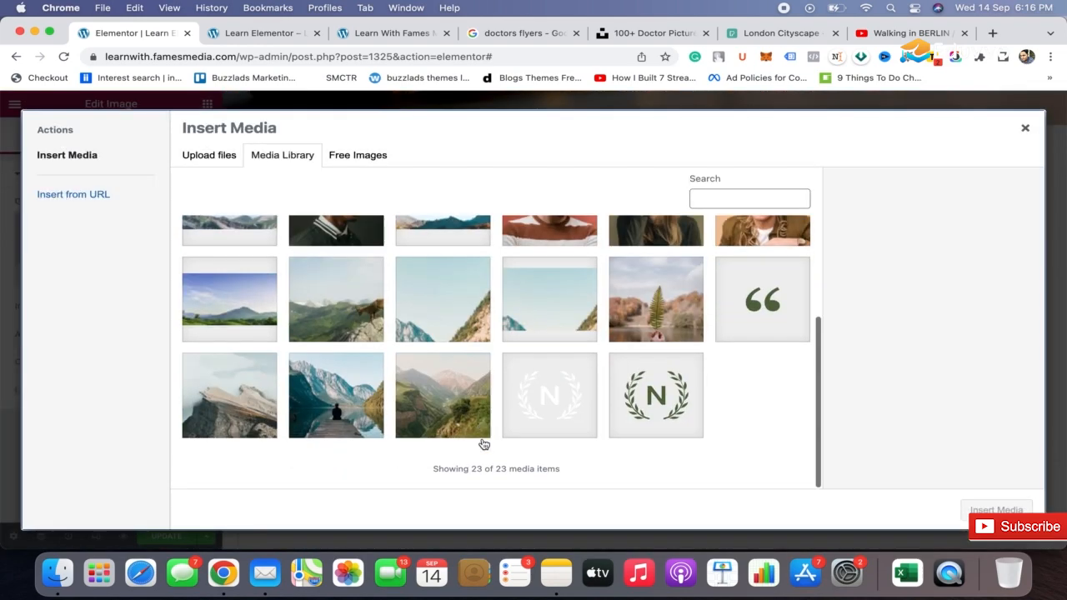
click(367, 413)
click(1028, 511)
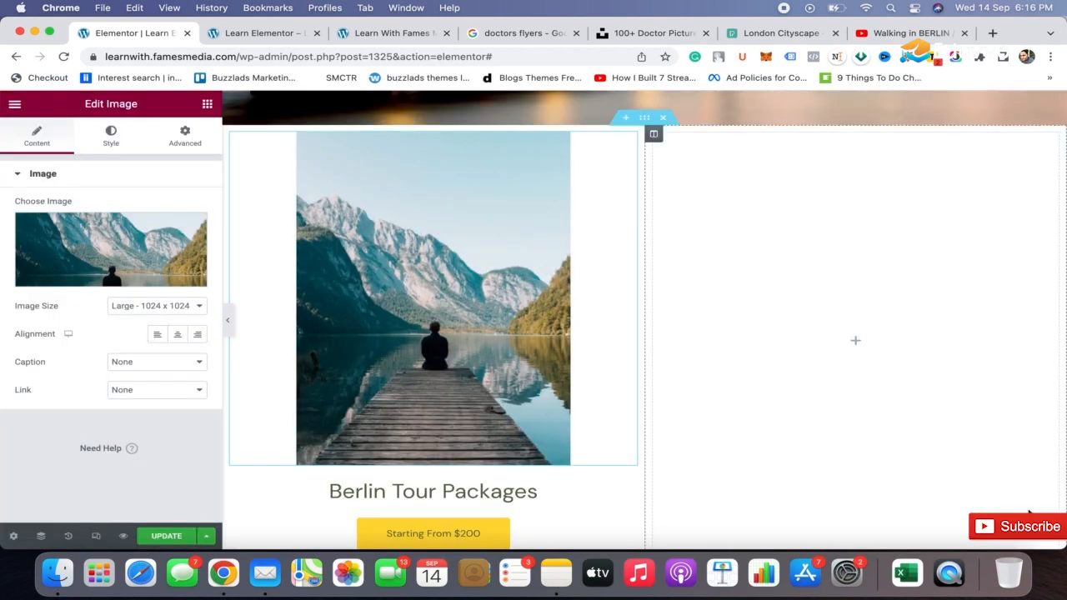
Preview the page at full width and examine how the tour package's image, heading and button look beneath the London banner.
scroll(554, 359, up, 3)
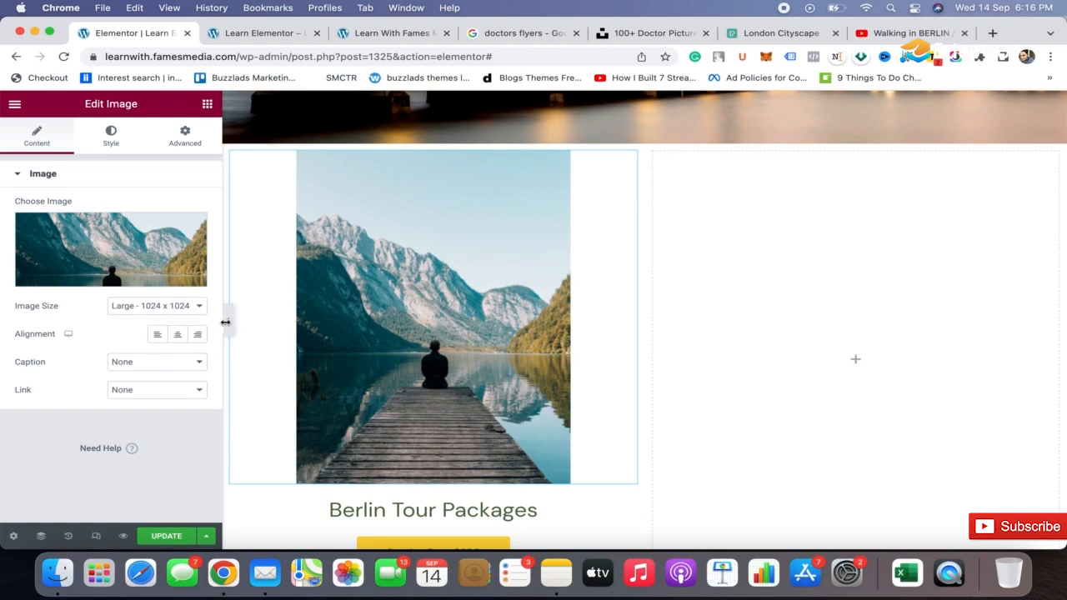
click(228, 321)
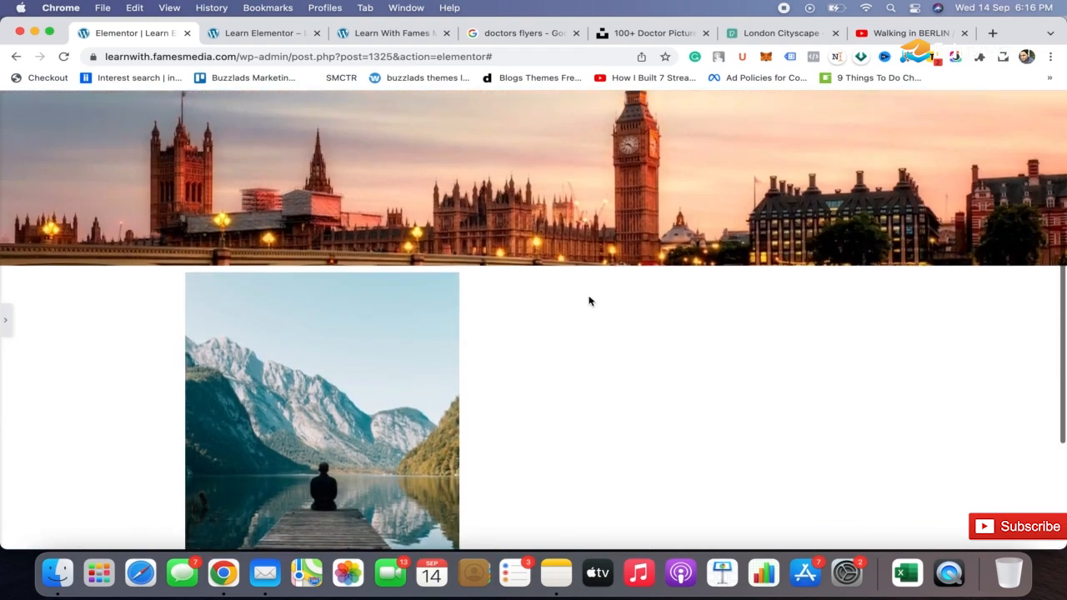
scroll(589, 301, down, 4)
scroll(589, 301, up, 2)
scroll(589, 301, down, 2)
scroll(589, 301, up, 8)
scroll(588, 301, down, 8)
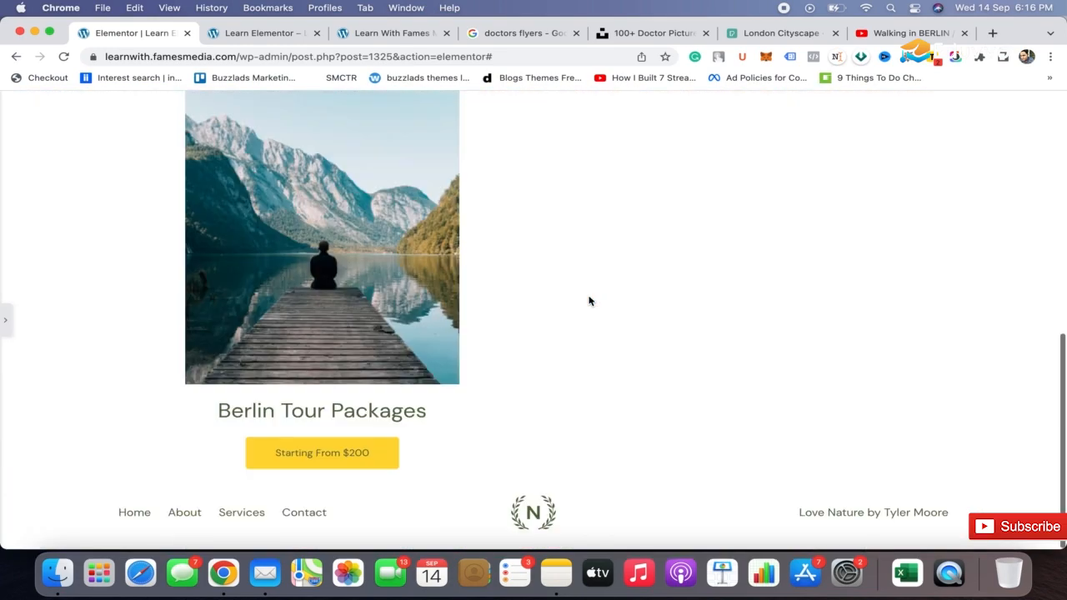
scroll(589, 301, up, 2)
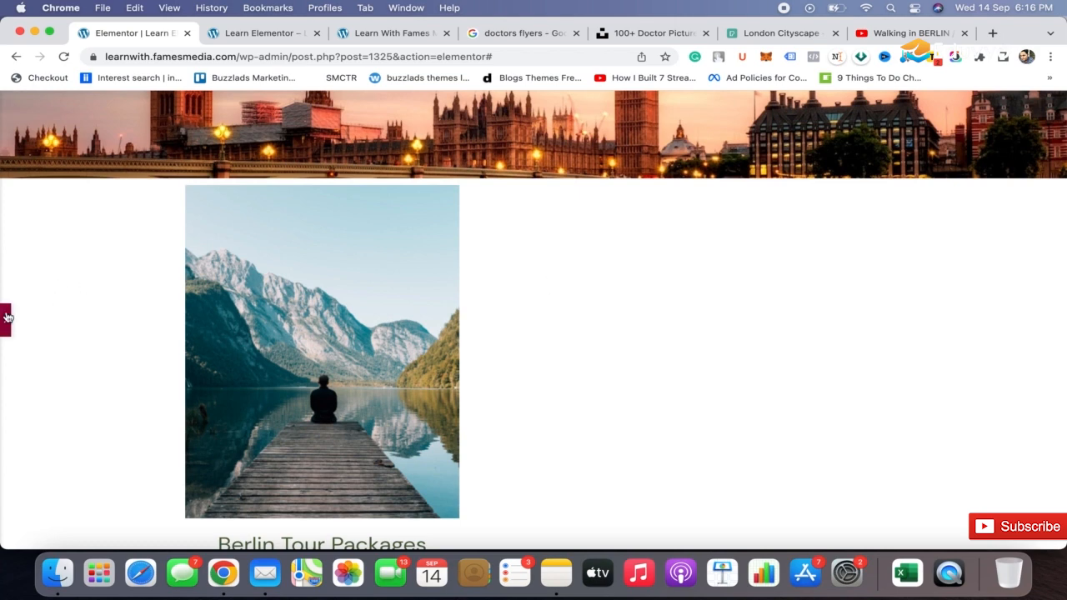
click(6, 318)
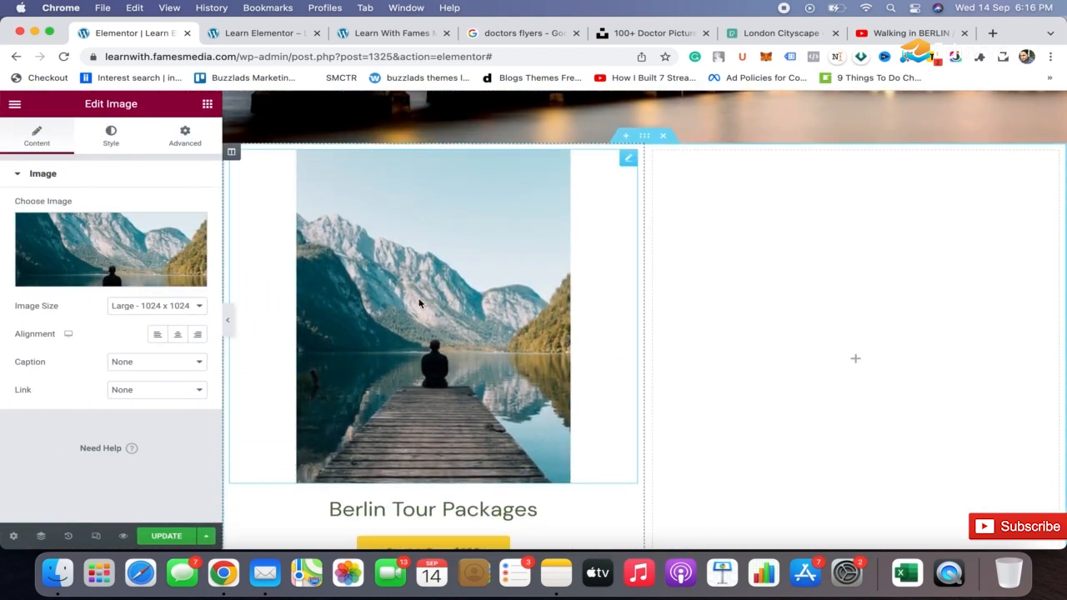
scroll(855, 300, down, 2)
scroll(857, 301, up, 3)
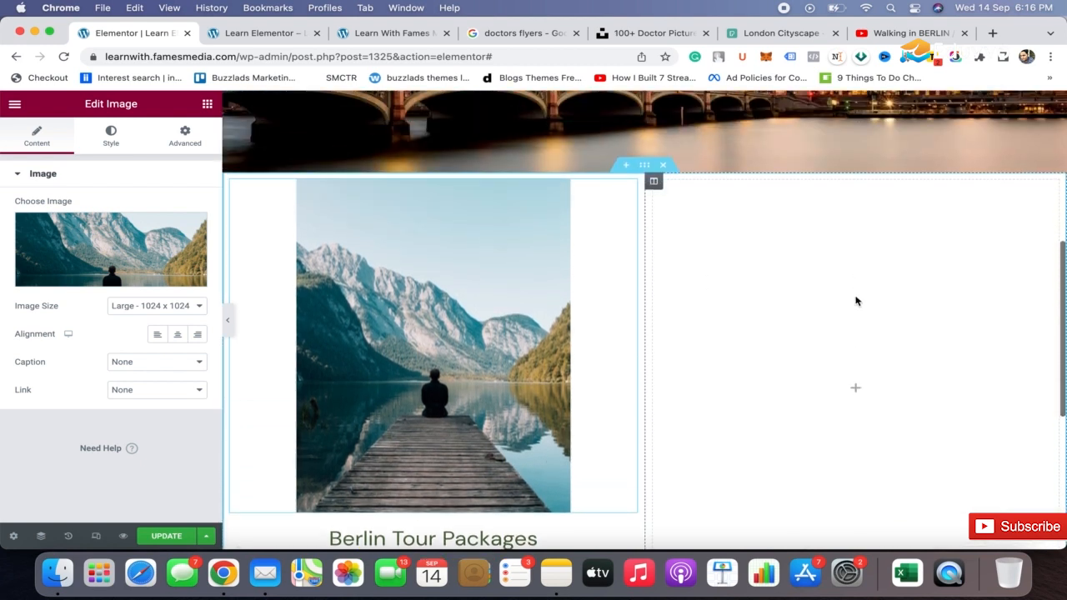
scroll(856, 300, down, 3)
Duplicate the column holding the lake image, "Berlin Tour Packages" heading and price button.
right_click(449, 349)
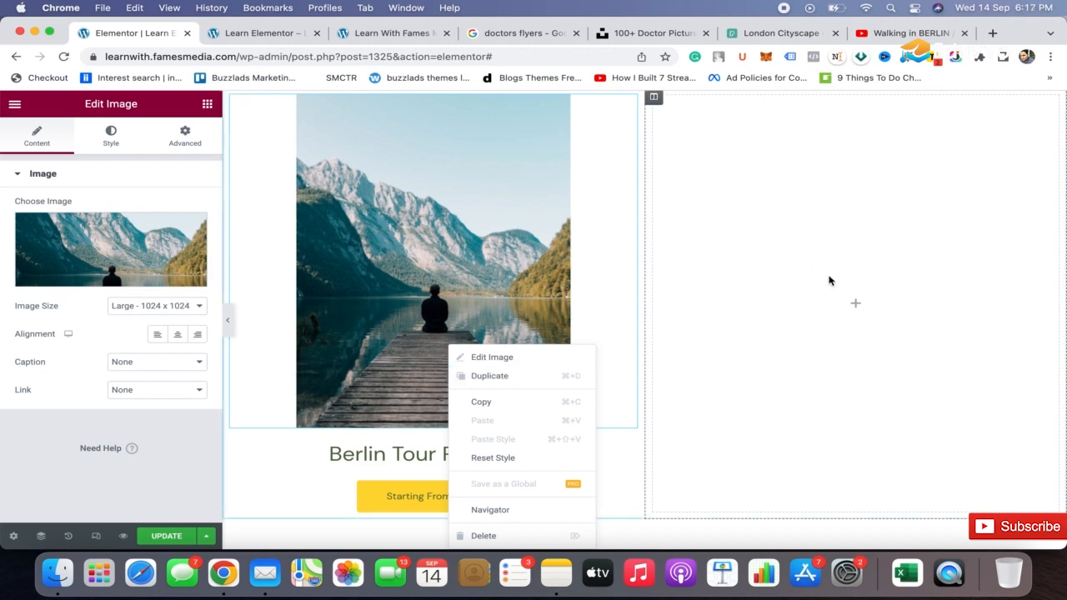
click(828, 279)
scroll(600, 234, up, 1)
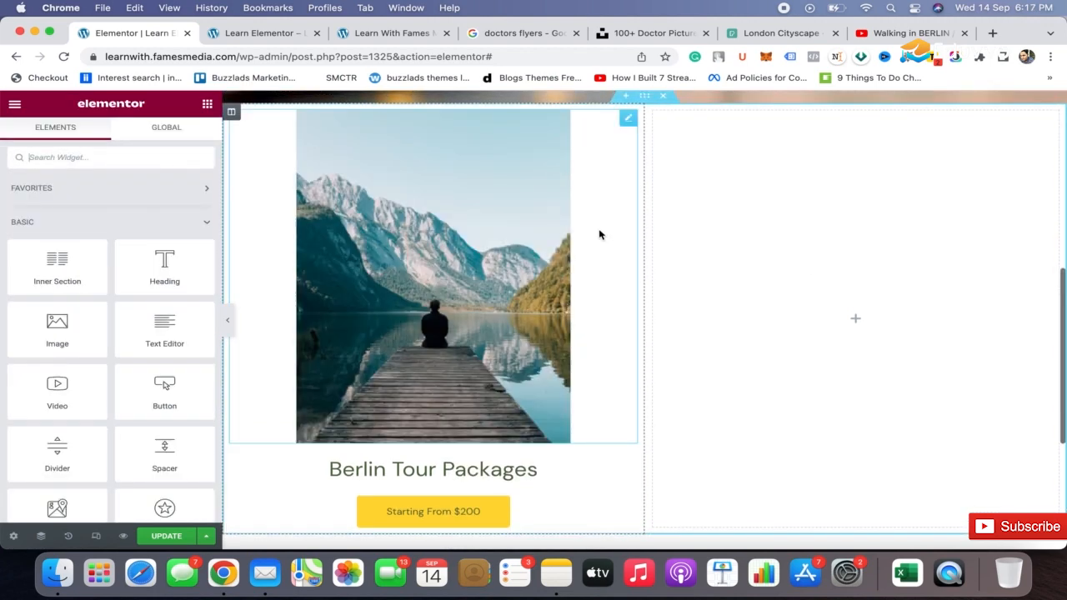
scroll(488, 212, up, 2)
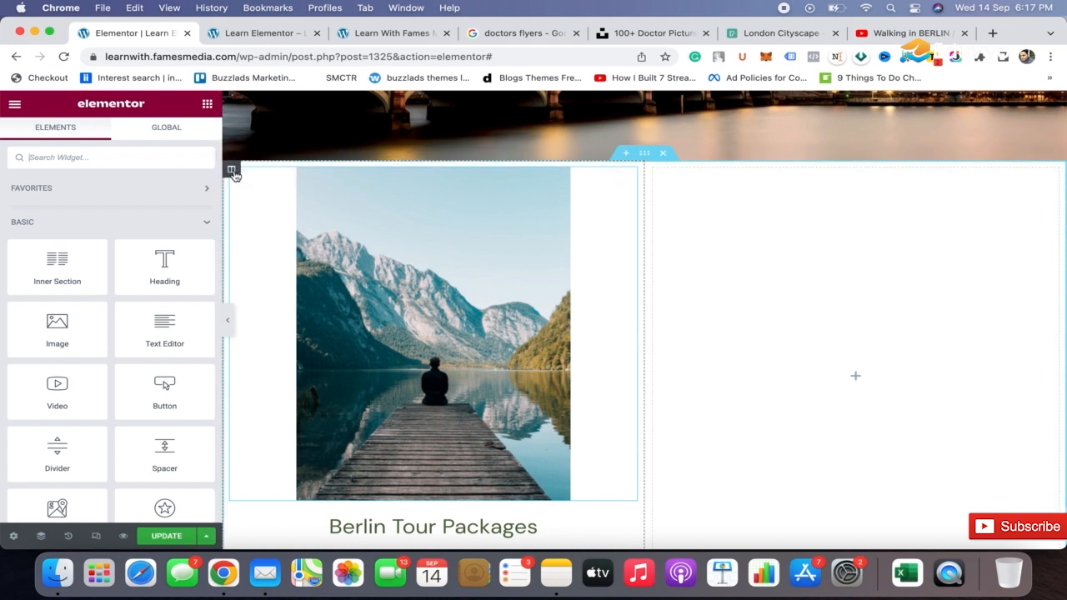
right_click(234, 173)
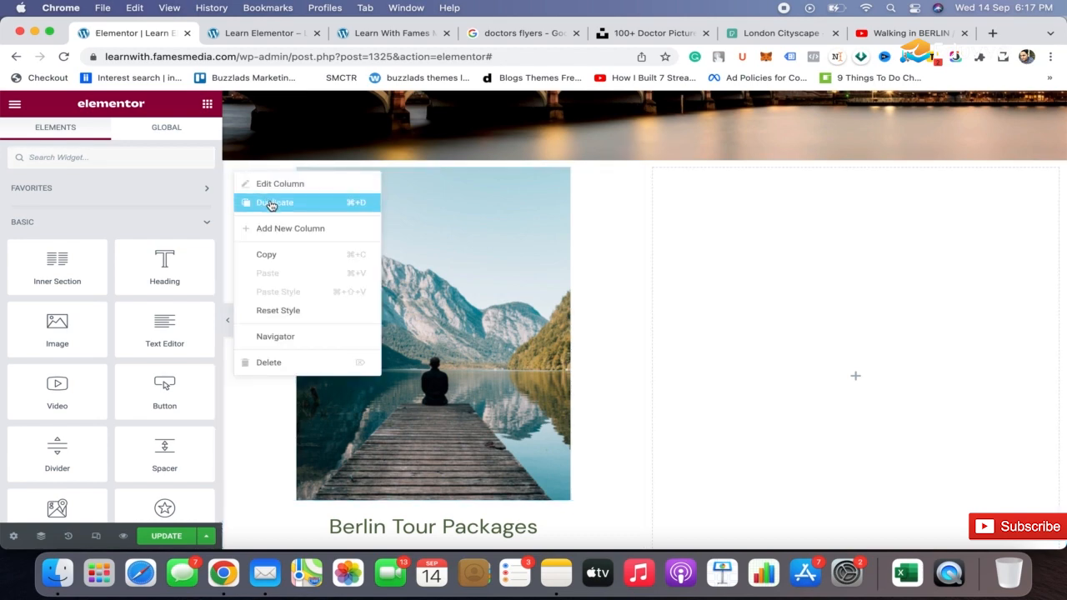
click(269, 205)
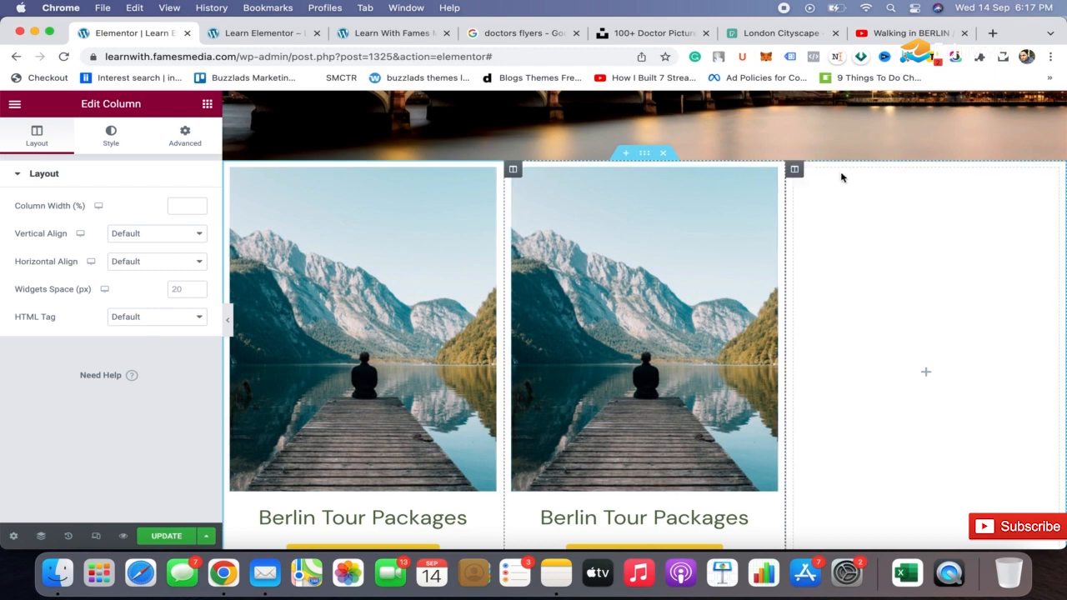
Delete the empty third column and duplicate the second tour package column to fill its place.
right_click(795, 170)
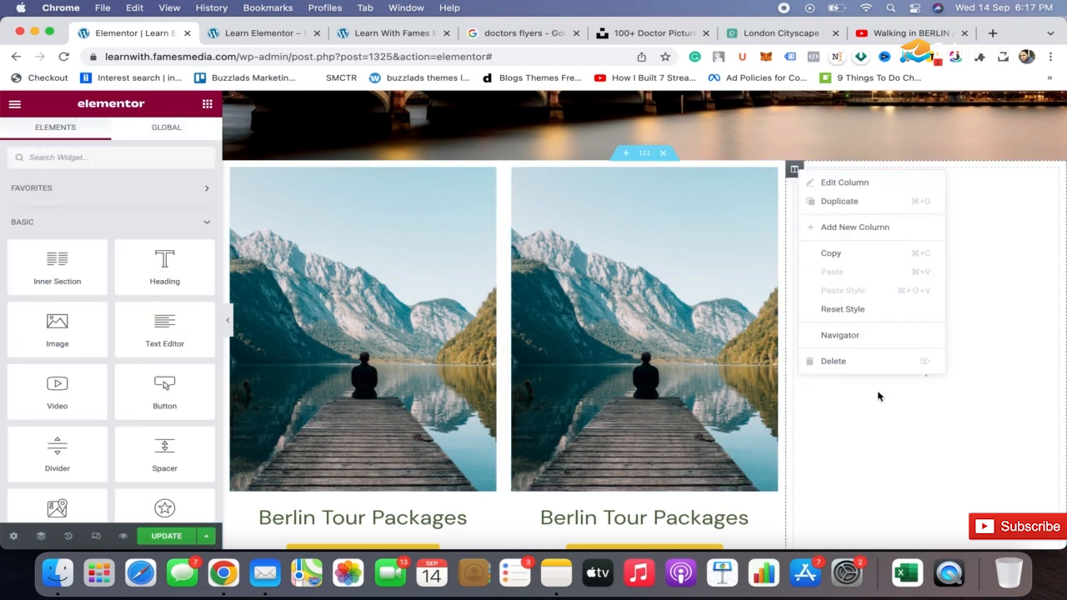
click(877, 363)
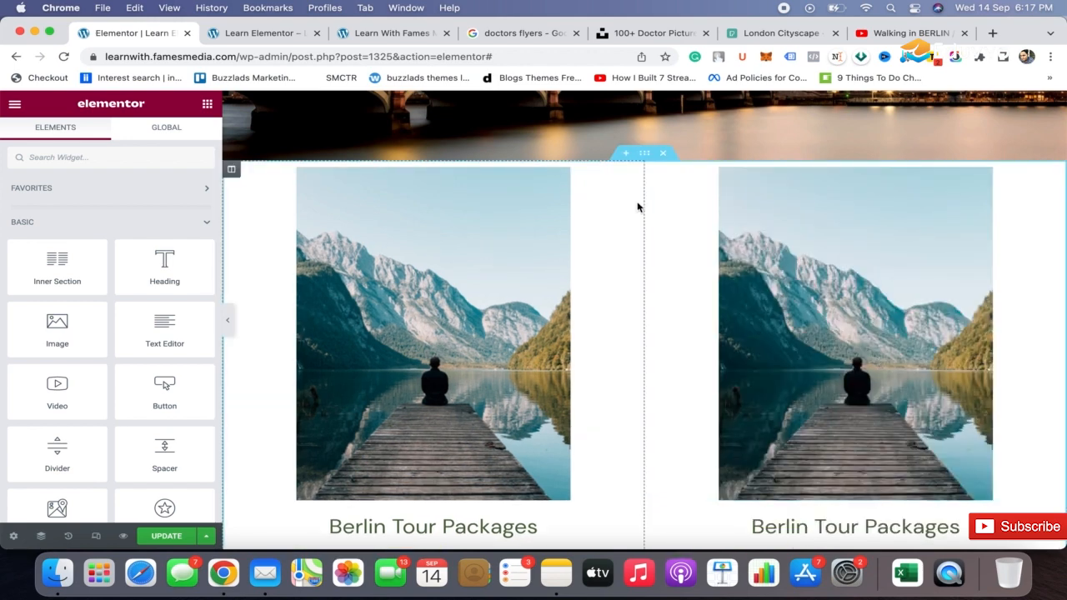
right_click(655, 178)
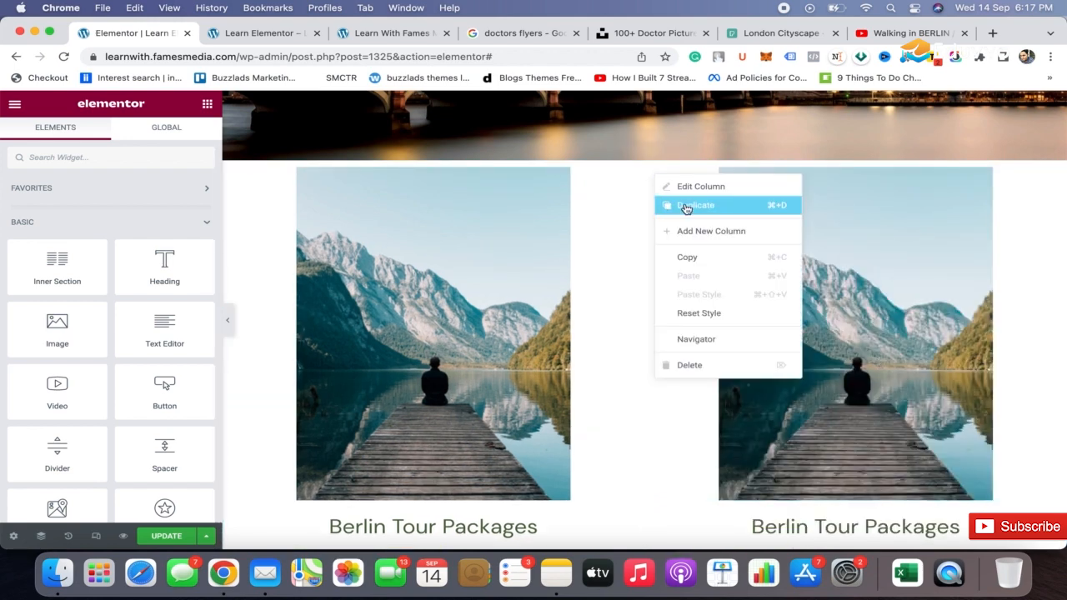
click(684, 205)
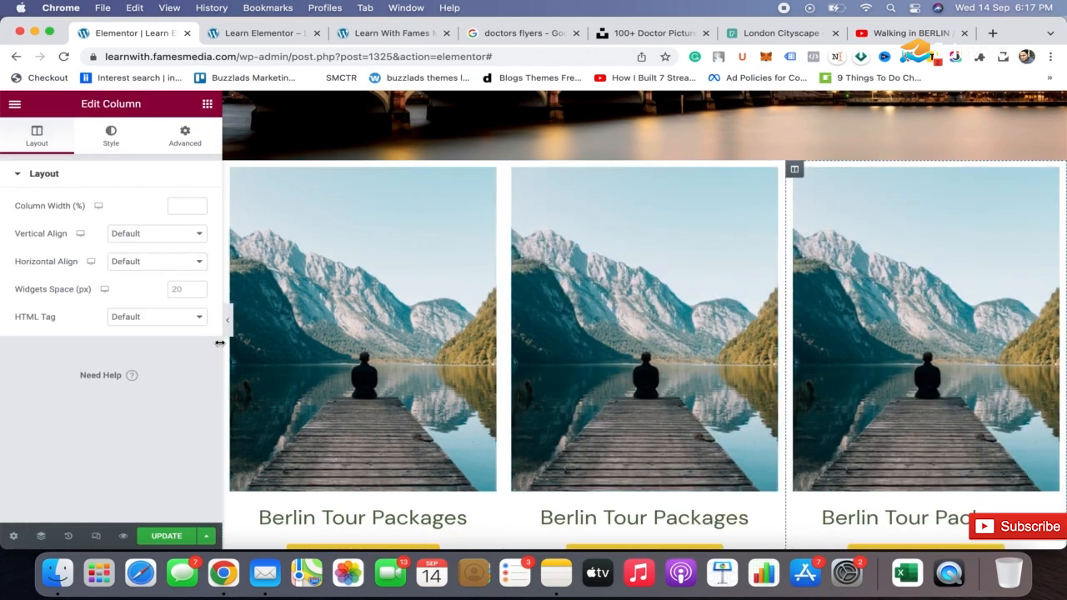
Replace the middle column's image with the green mountain valley photo service-2.jpg from the media library.
click(227, 321)
scroll(514, 319, down, 2)
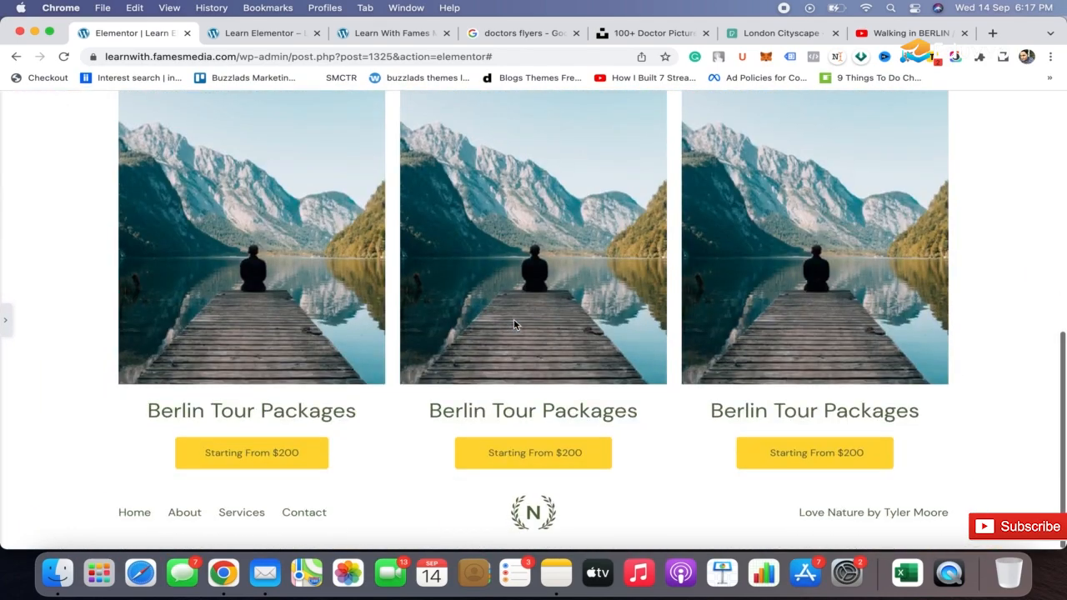
scroll(514, 318, up, 3)
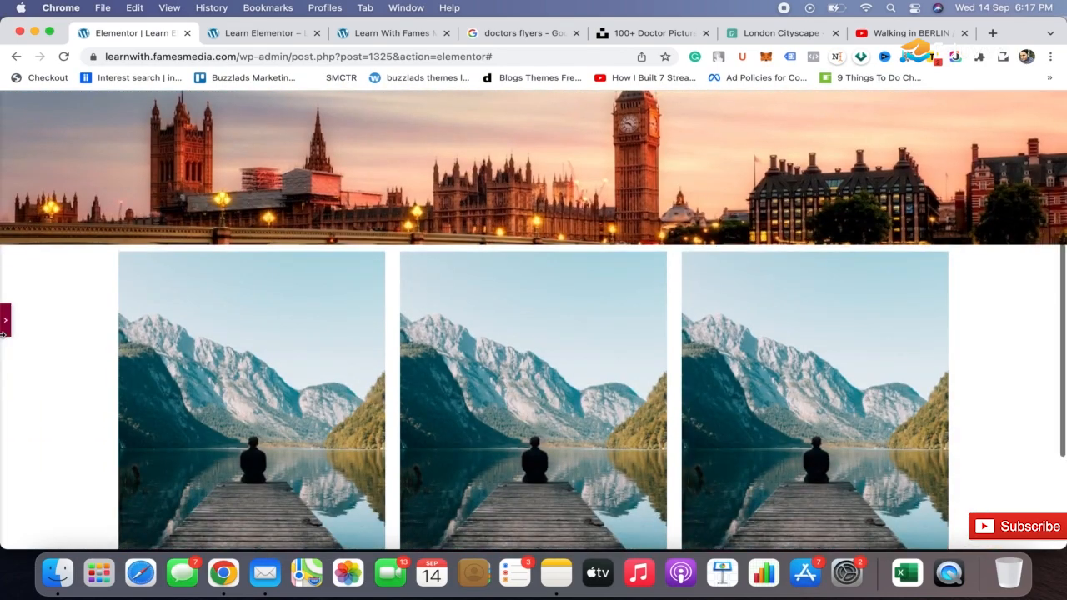
click(4, 321)
scroll(572, 310, down, 2)
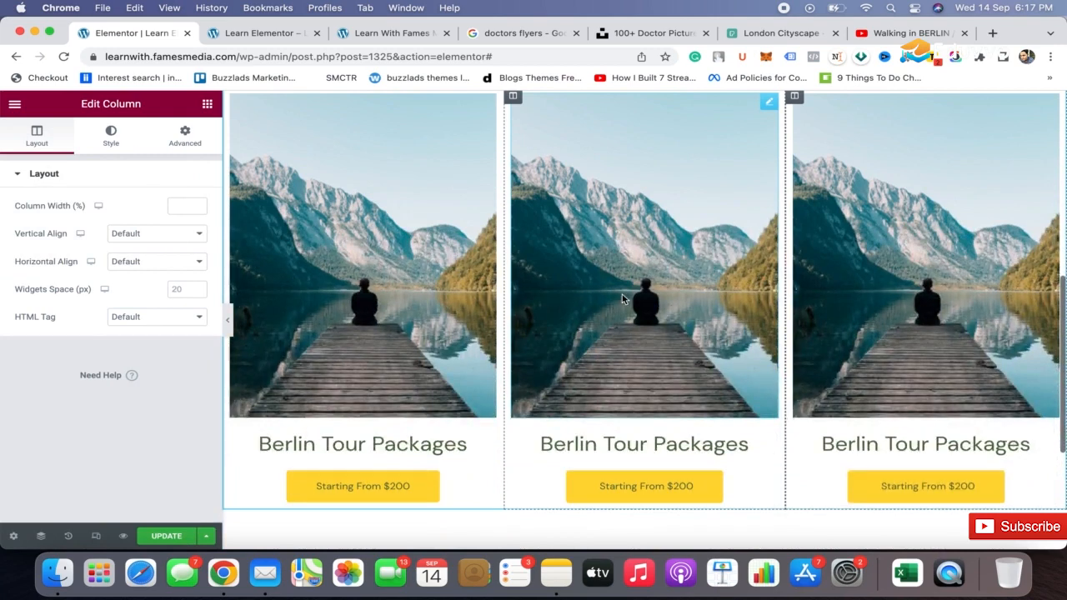
click(573, 304)
click(140, 248)
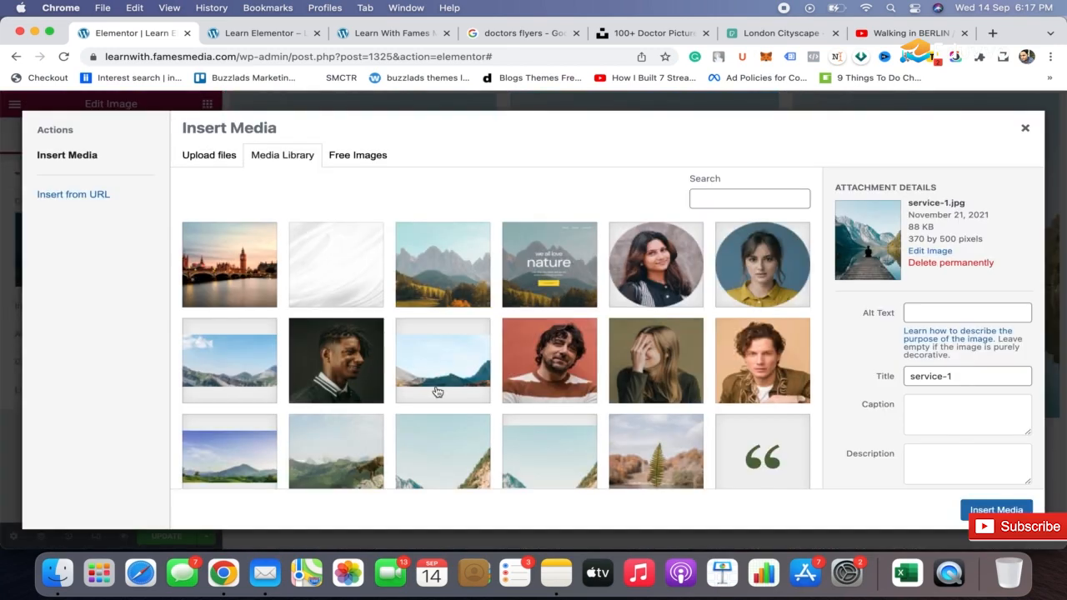
scroll(436, 389, down, 3)
click(436, 392)
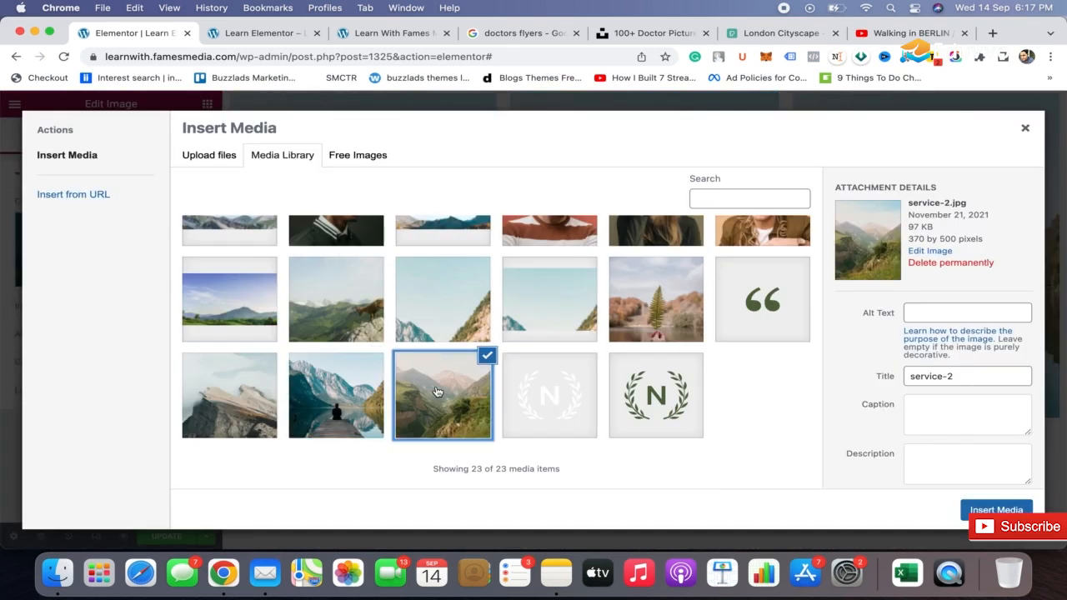
click(1019, 507)
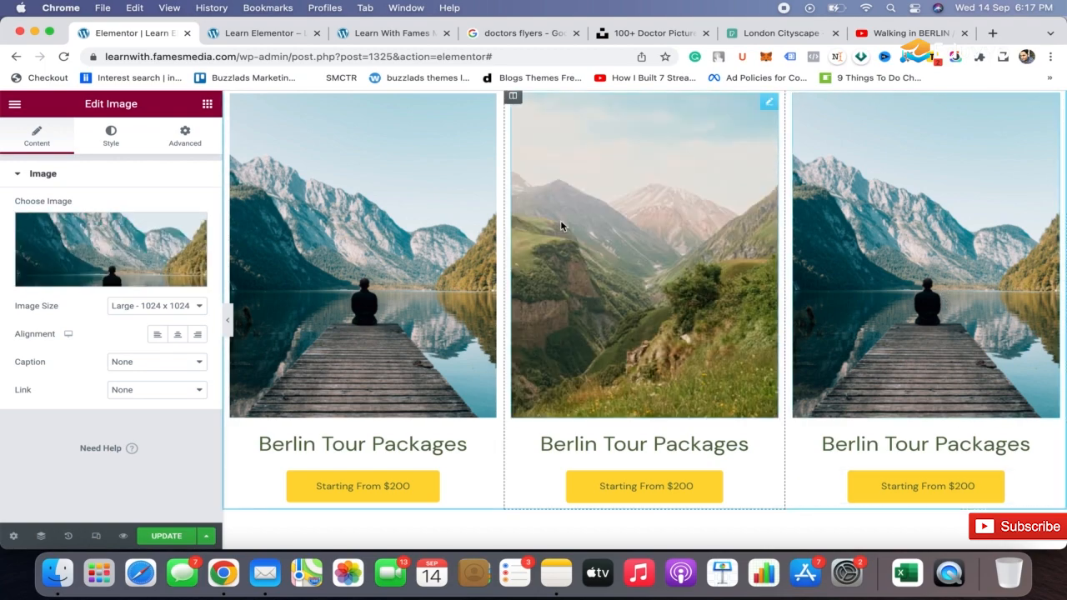
Replace the third column's lake image with the grey rocky mountain peak photo from the media library.
click(106, 250)
scroll(319, 369, down, 5)
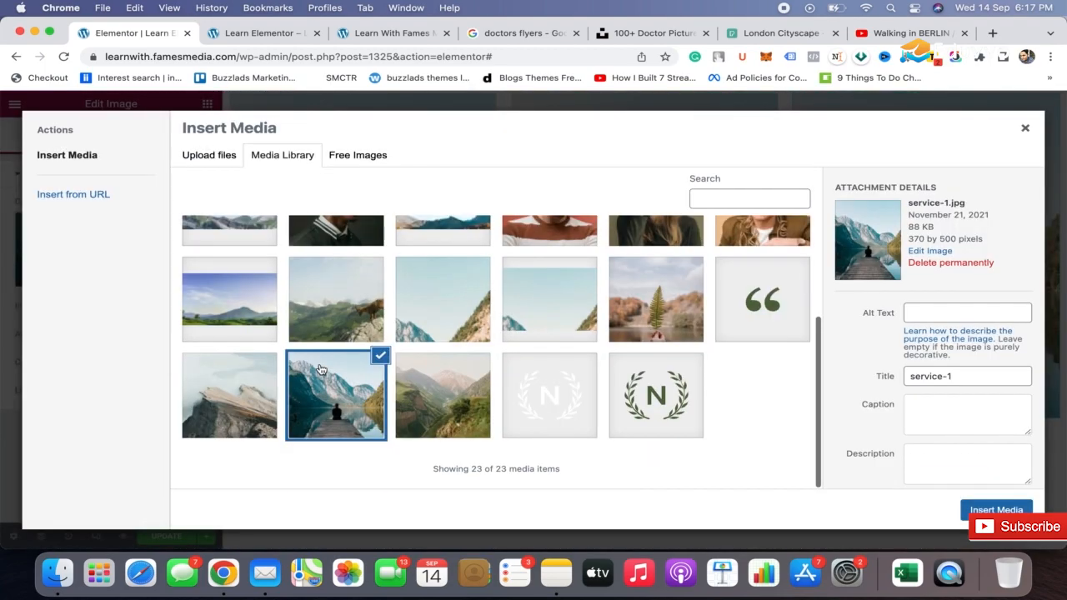
click(254, 389)
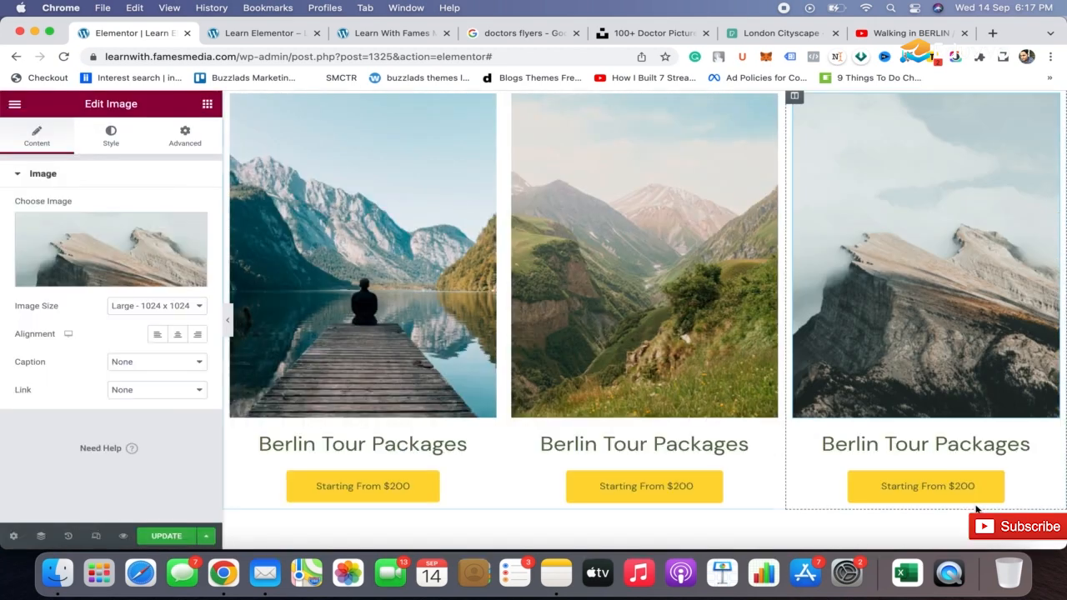
click(993, 511)
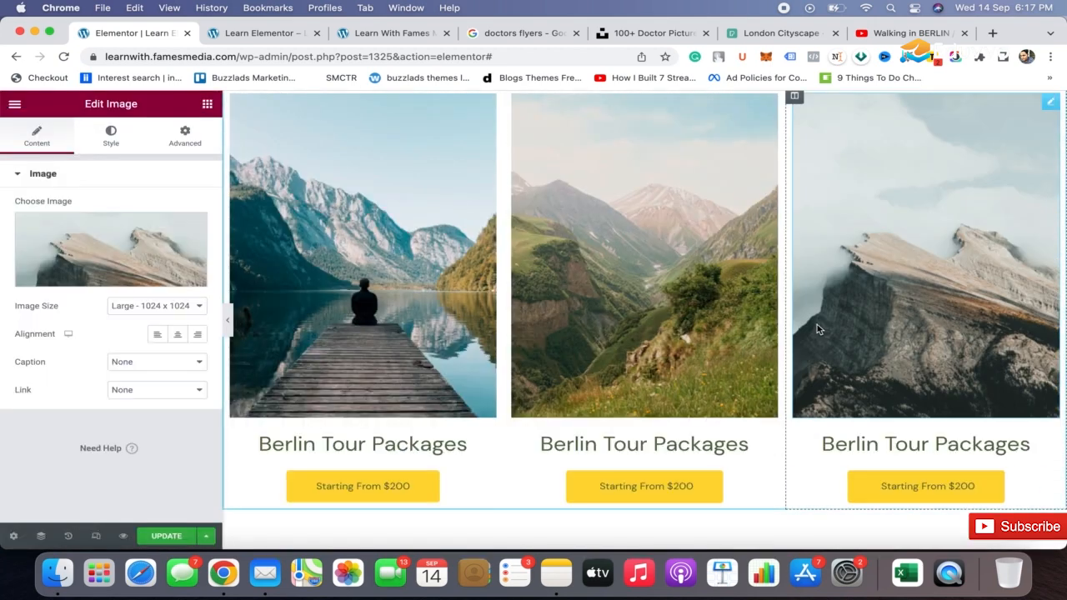
Change the middle column's heading to "Paris Tour Packages".
click(595, 443)
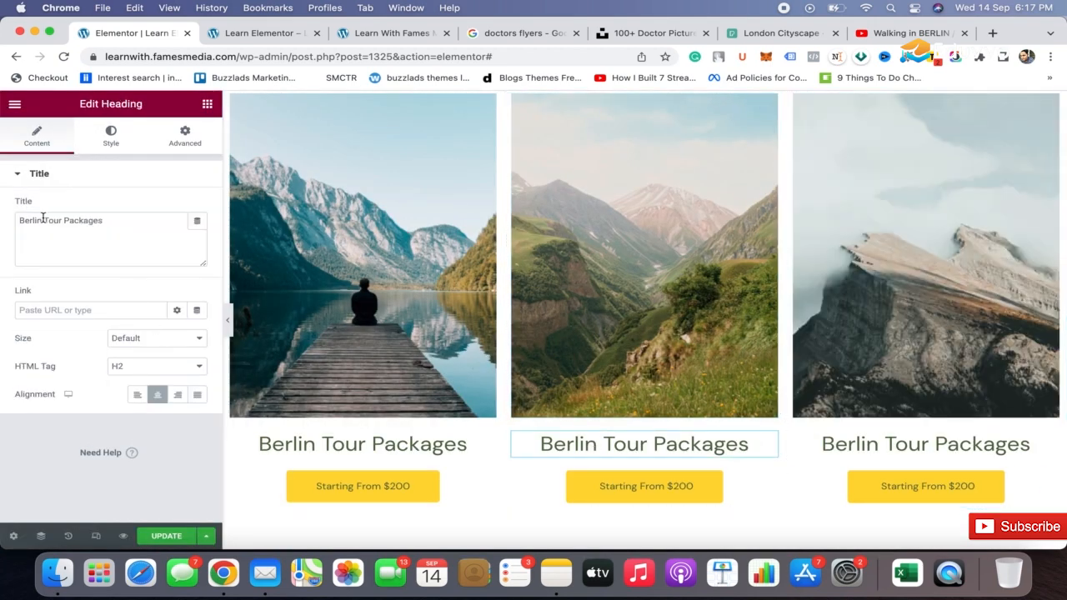
click(42, 218)
key(BackSpace)
key(BackSpace)
key(BackSpace)
key(BackSpace)
key(BackSpace)
key(BackSpace)
key(BackSpace)
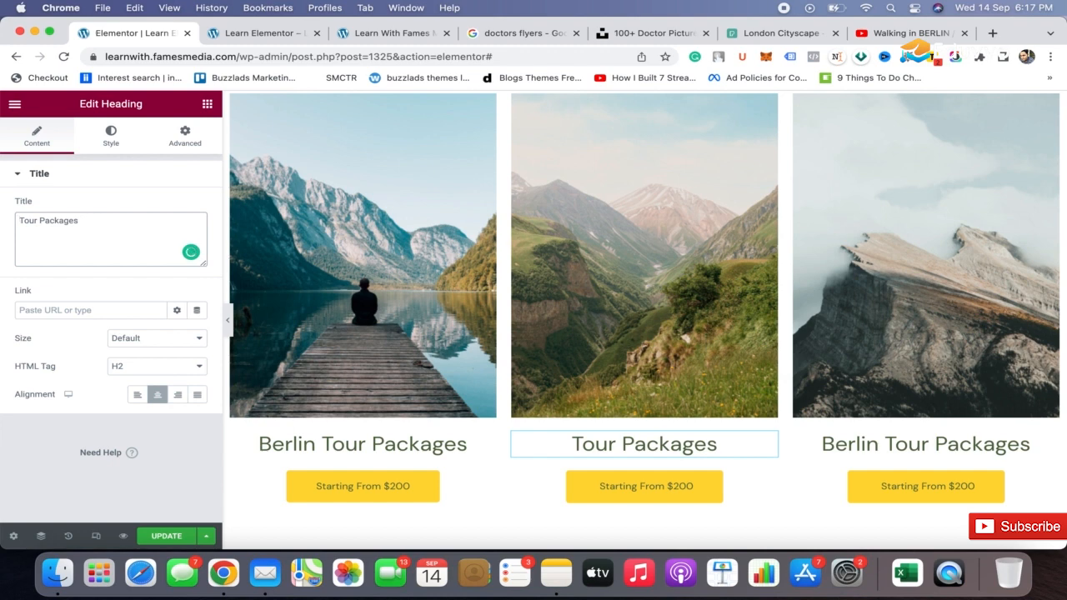
text(Pa)
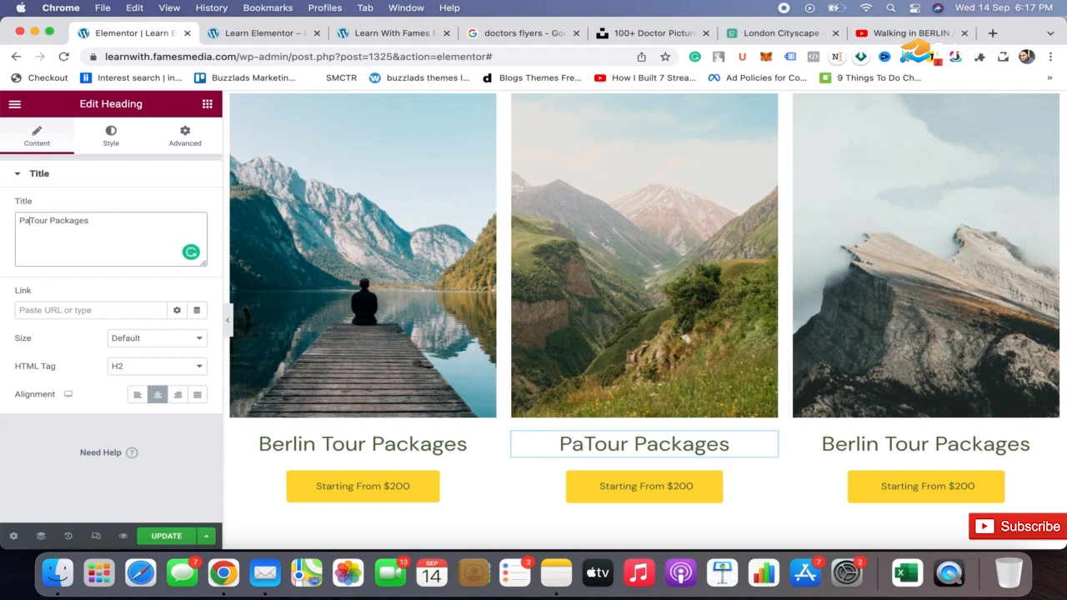
text(ris)
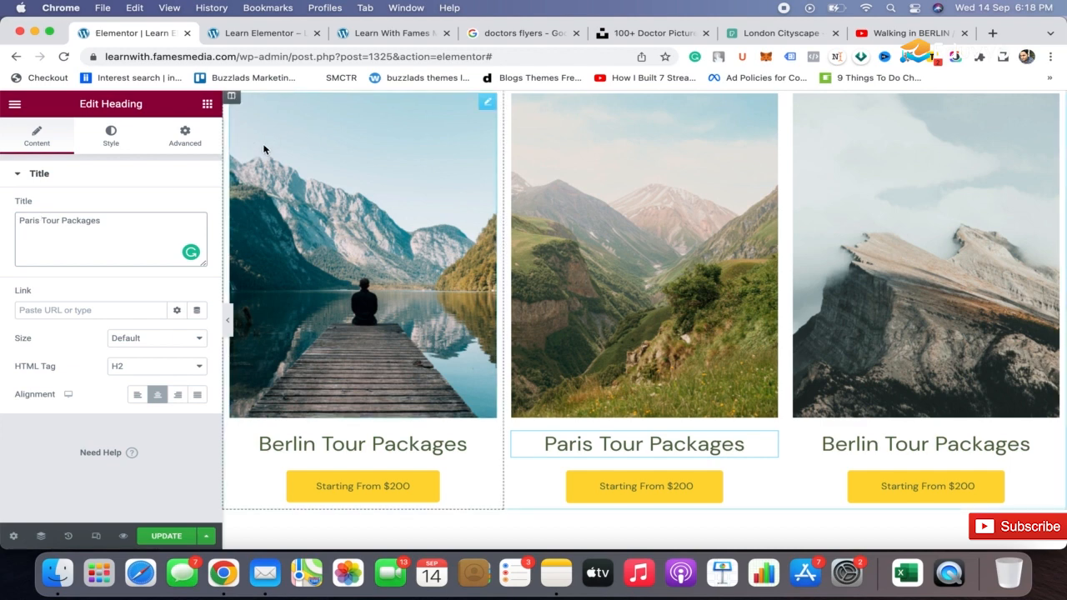
Set the text of the price button under the Paris heading to "Starting From $300".
scroll(501, 231, up, 1)
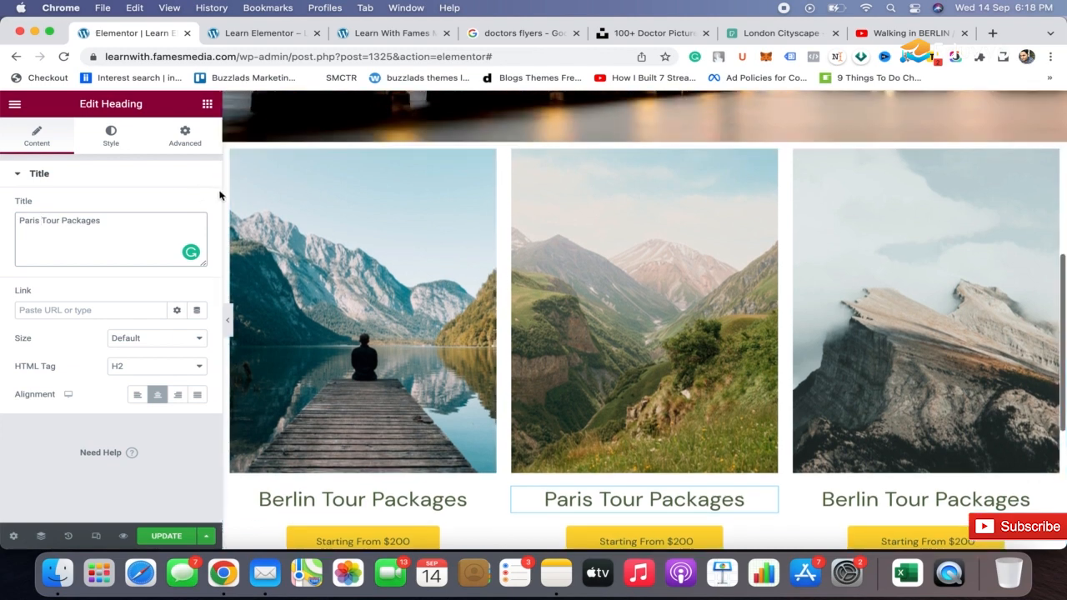
scroll(459, 233, down, 2)
scroll(458, 230, up, 1)
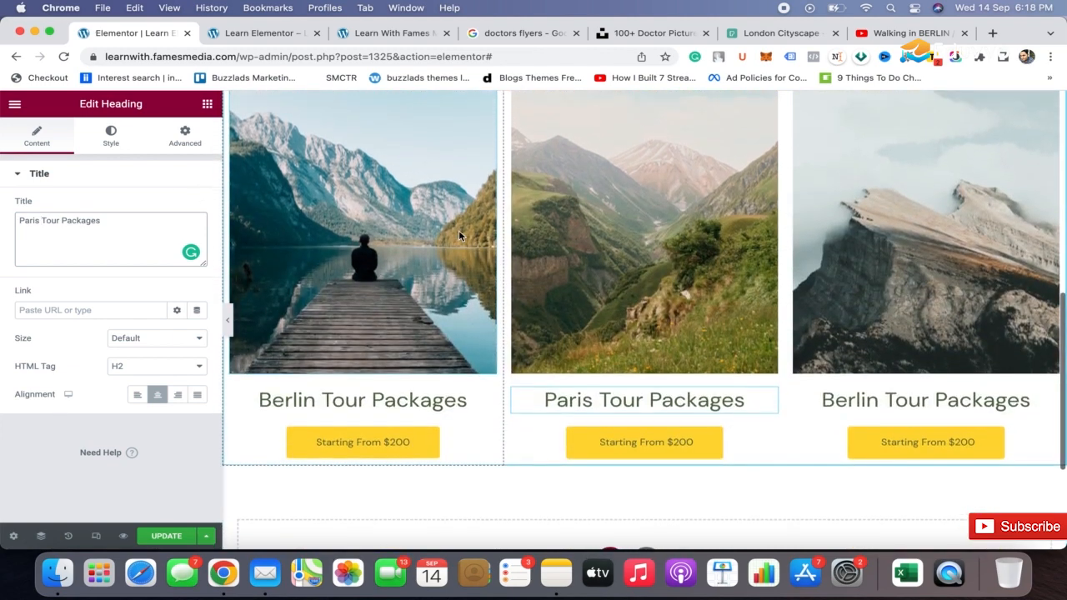
click(645, 443)
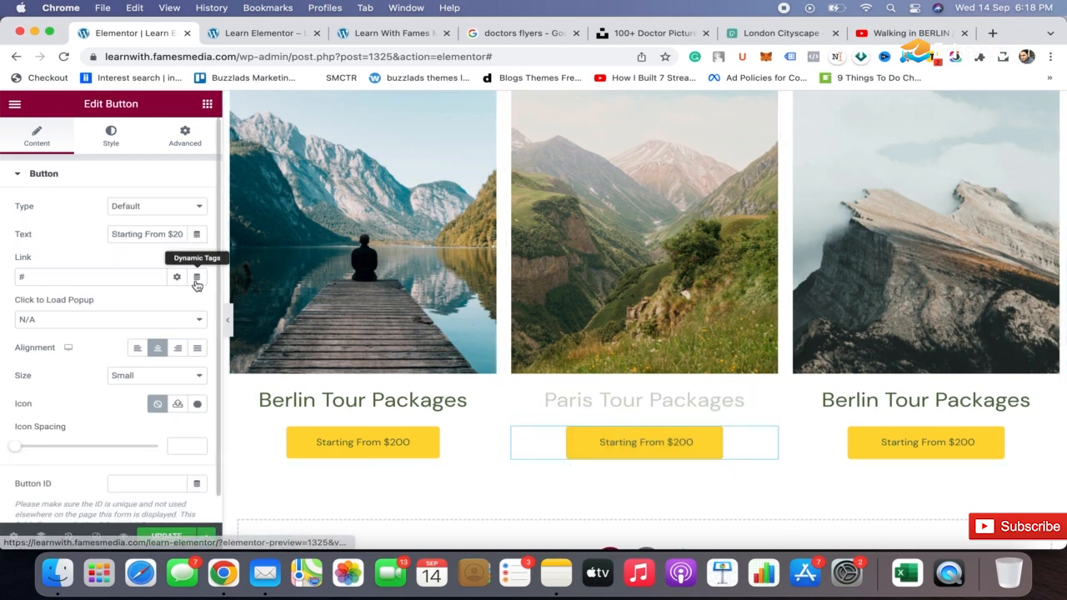
click(174, 234)
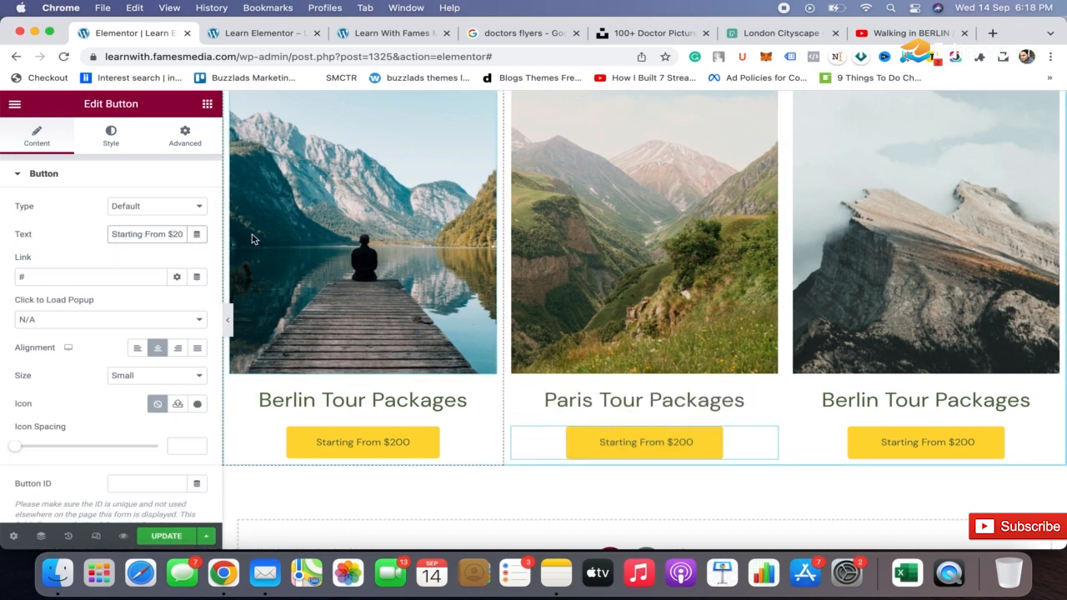
key(BackSpace)
text(3)
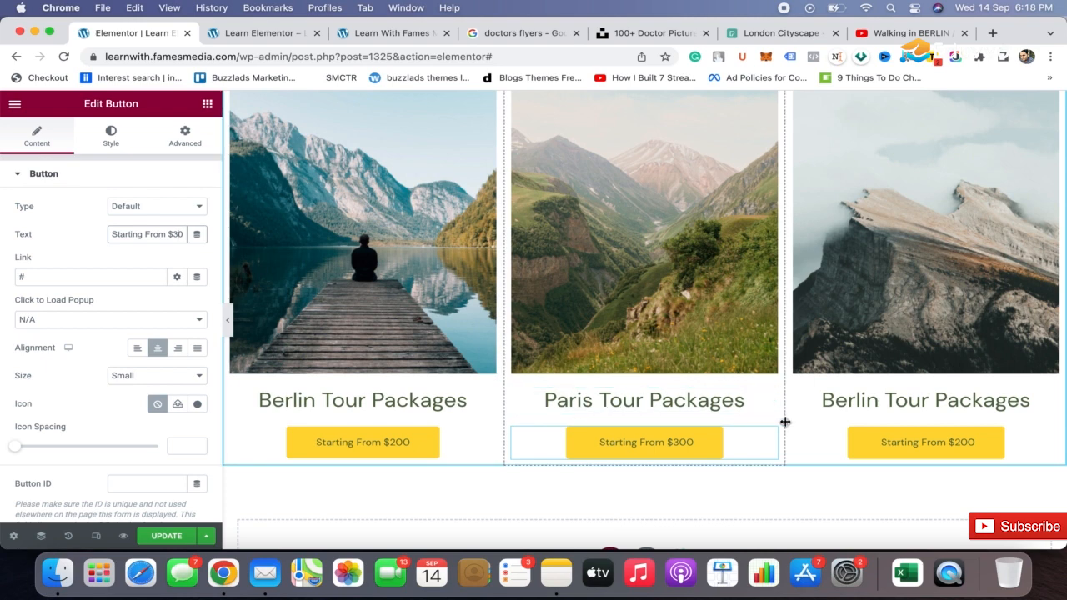
Change the third column's heading to "Spain Tour Packages".
click(888, 401)
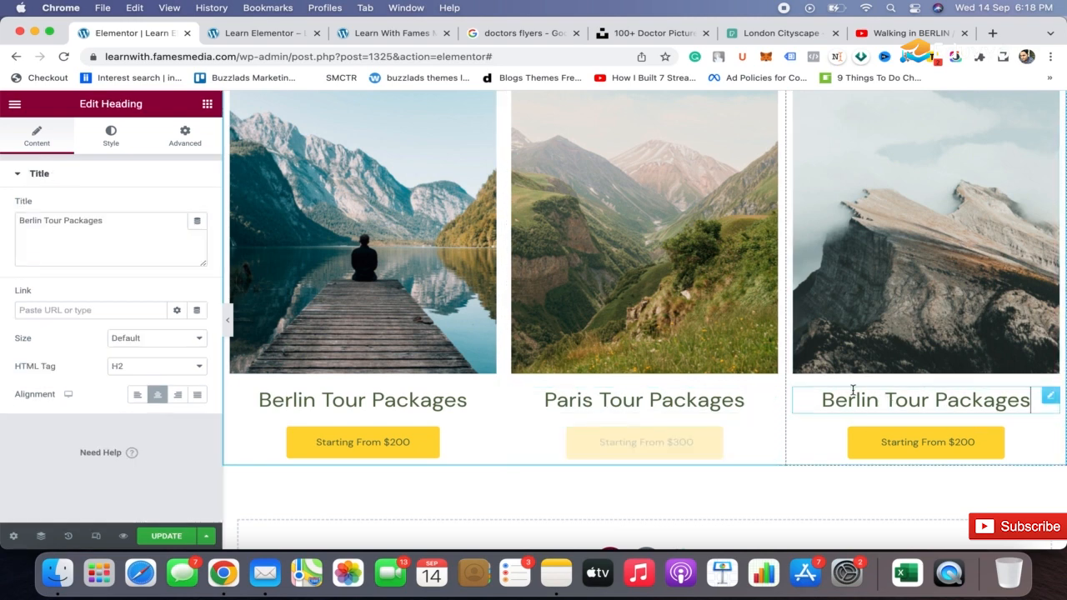
click(42, 220)
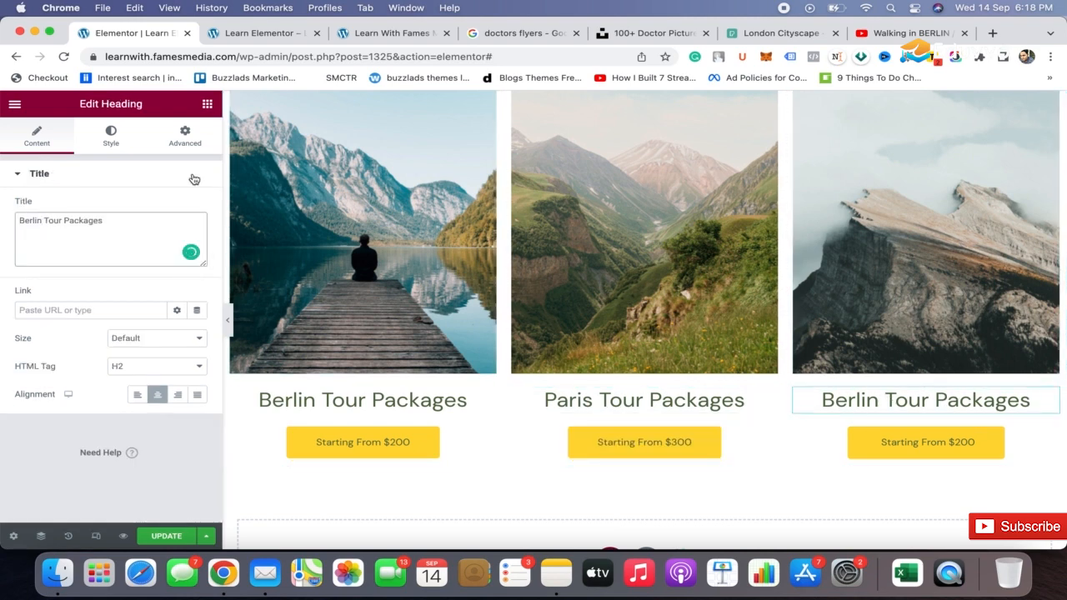
key(BackSpace)
key(BackSpace)
key(BackSpace)
key(BackSpace)
key(BackSpace)
key(BackSpace)
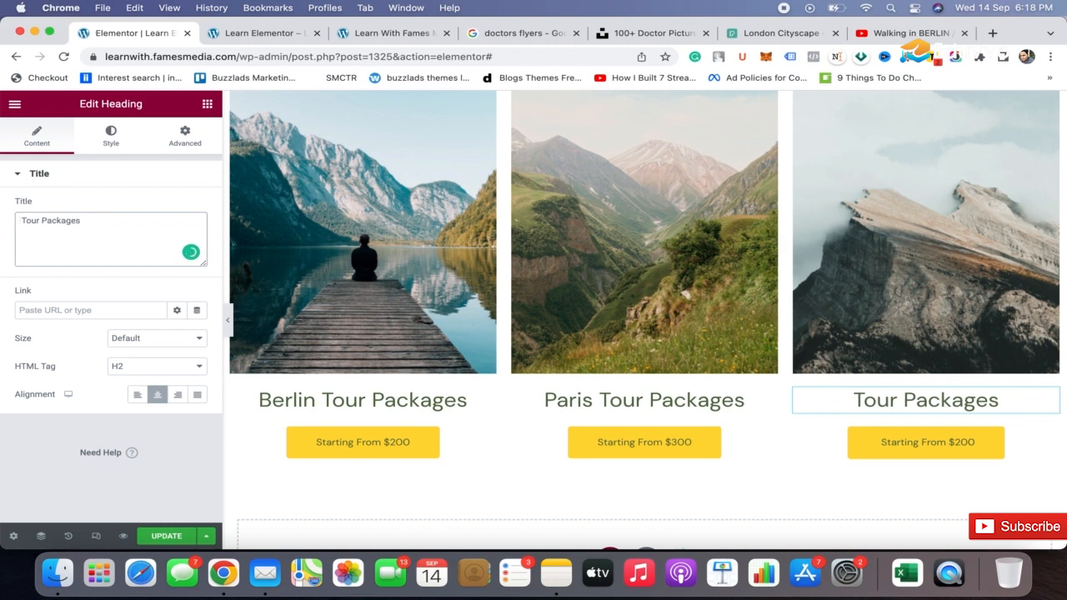
text(Spain)
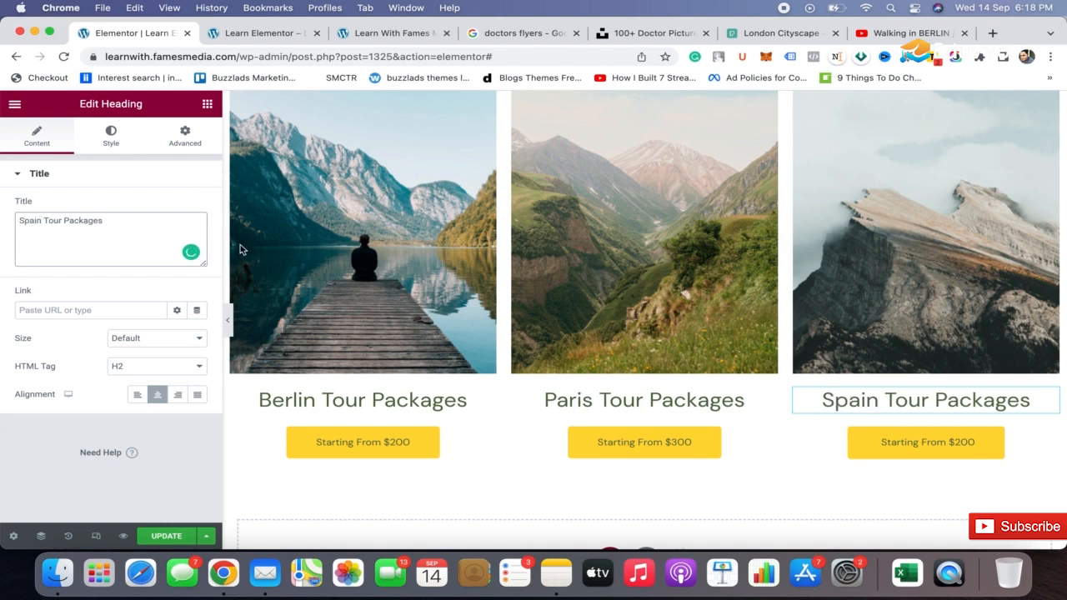
Set the text of the price button under the Spain heading to "Starting From $400".
click(937, 442)
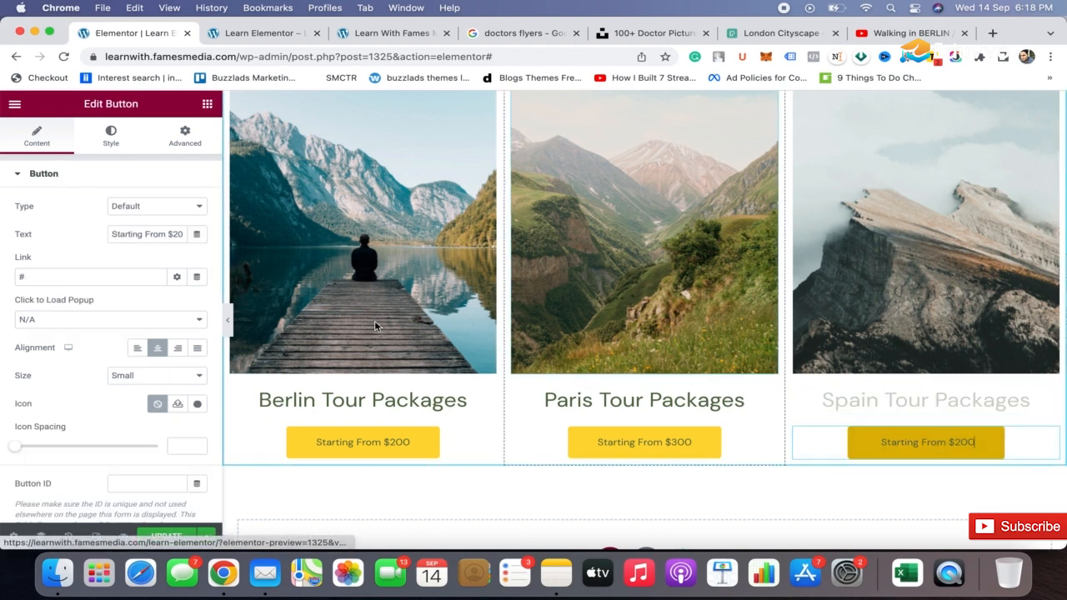
click(179, 234)
key(BackSpace)
text(4)
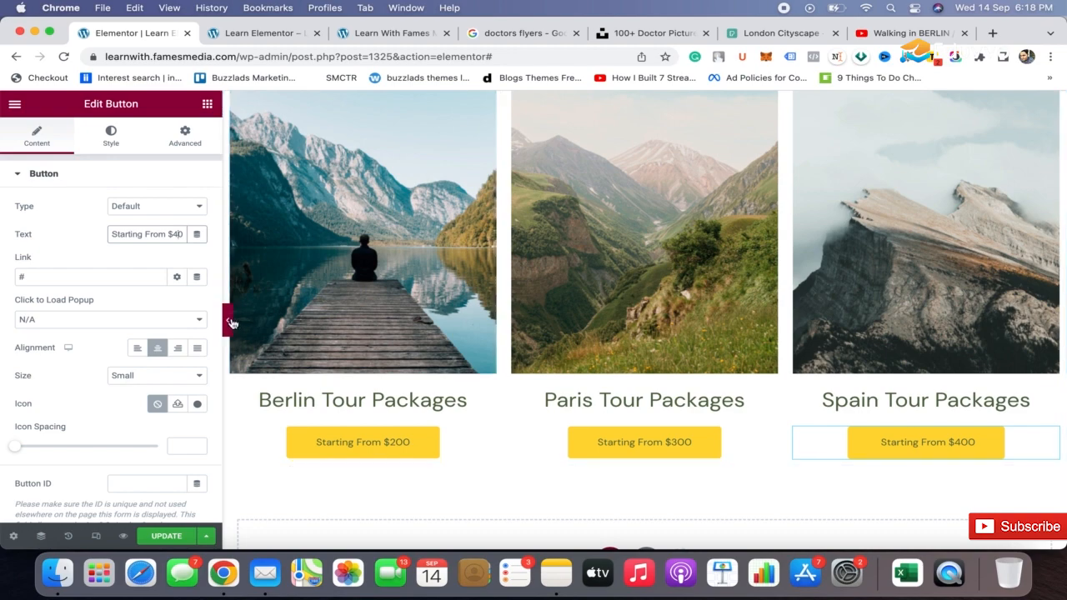
Preview the page at full width and examine how the three tour packages look beneath the London banner.
click(227, 319)
scroll(646, 245, up, 15)
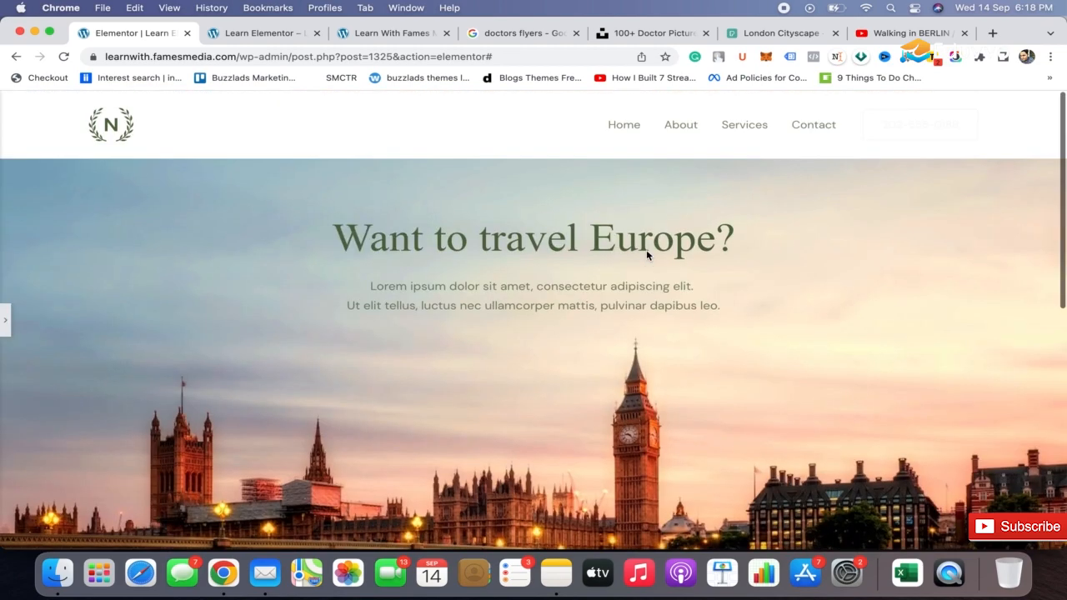
scroll(647, 250, down, 15)
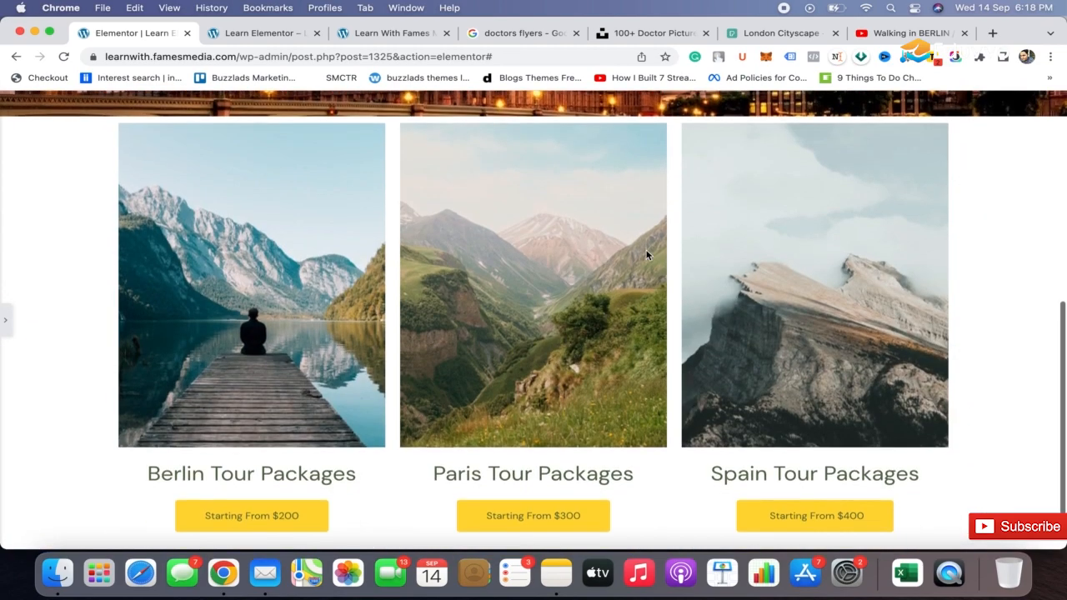
scroll(646, 255, up, 5)
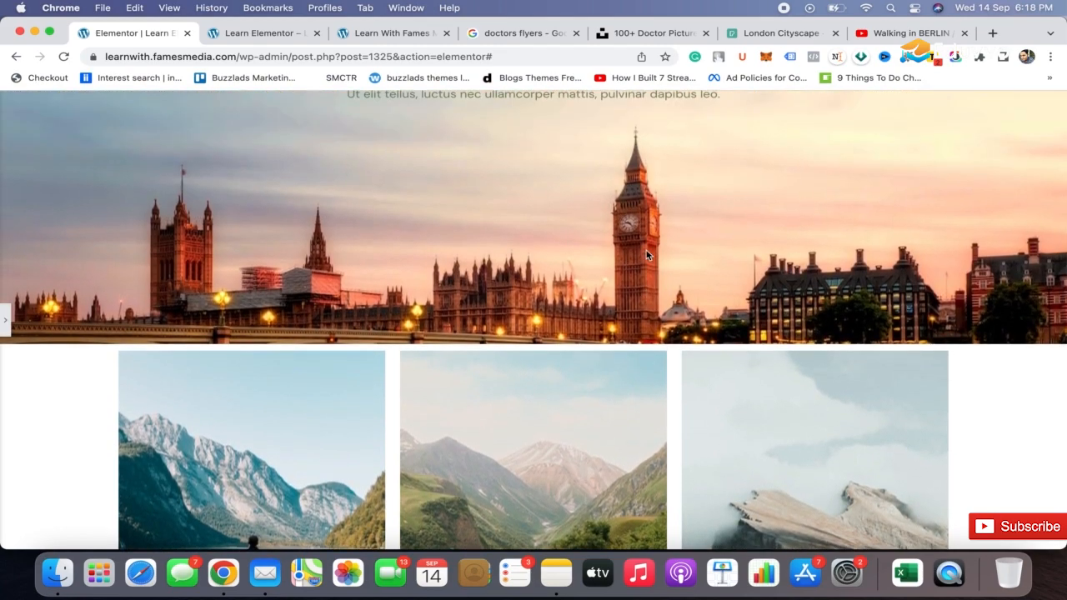
scroll(646, 256, down, 4)
scroll(646, 255, up, 4)
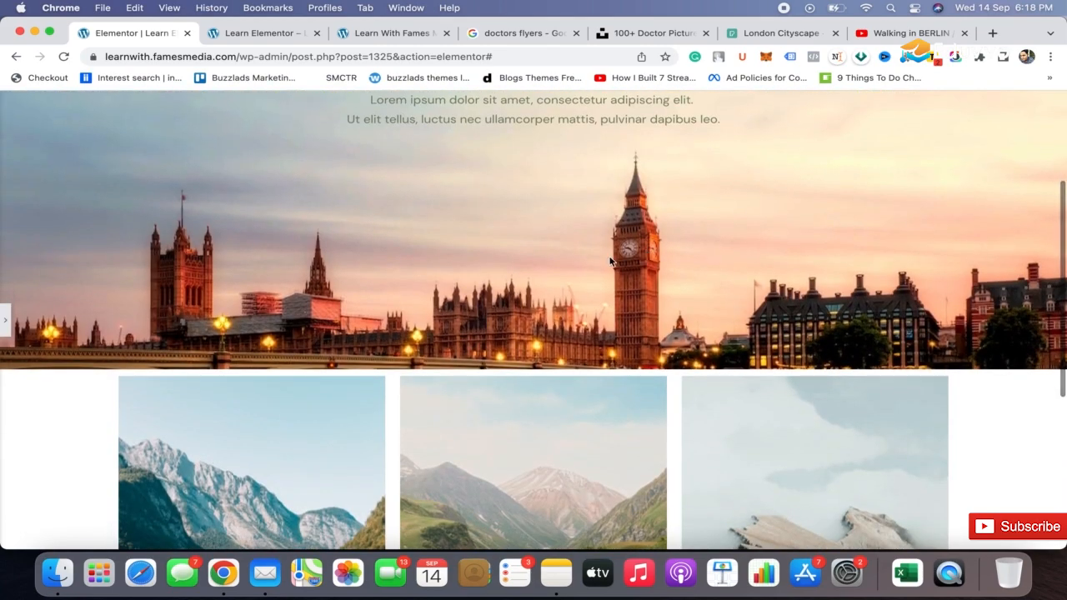
click(8, 318)
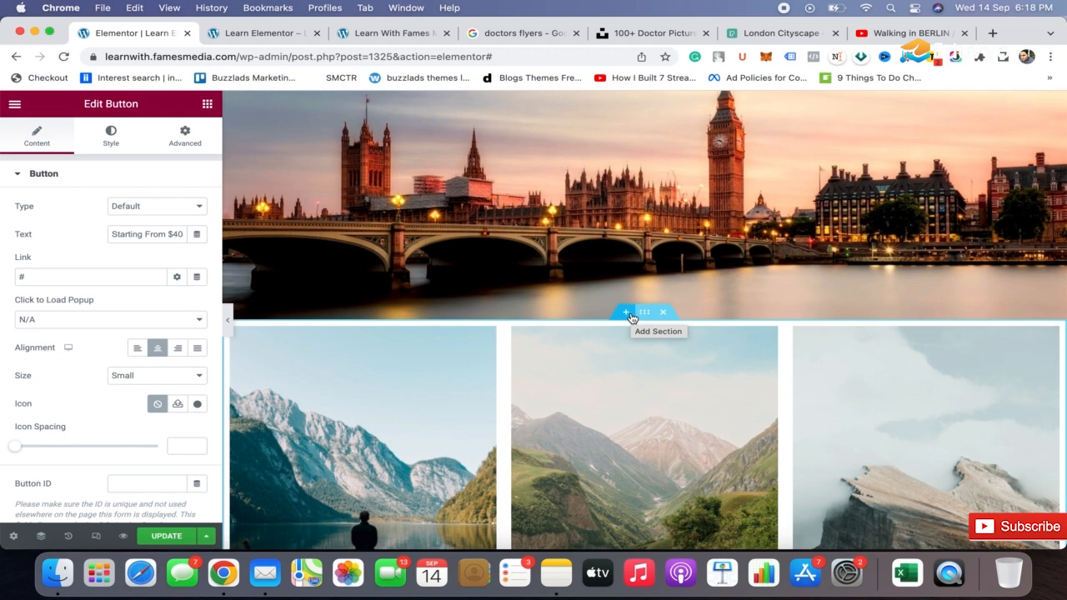
Insert a single-column section between the London banner and the tour packages section.
scroll(642, 329, down, 1)
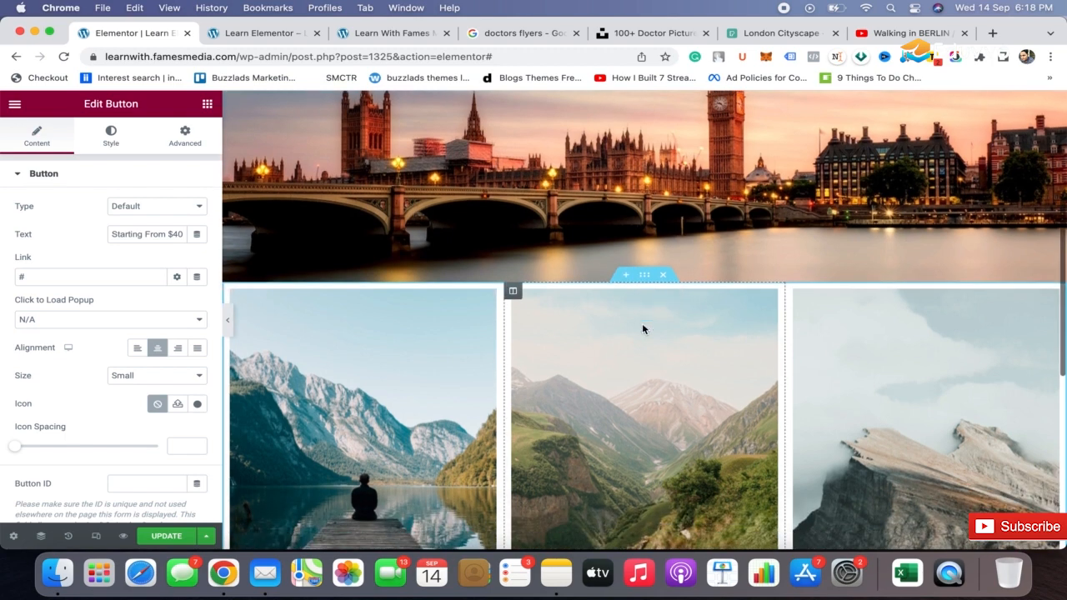
click(631, 281)
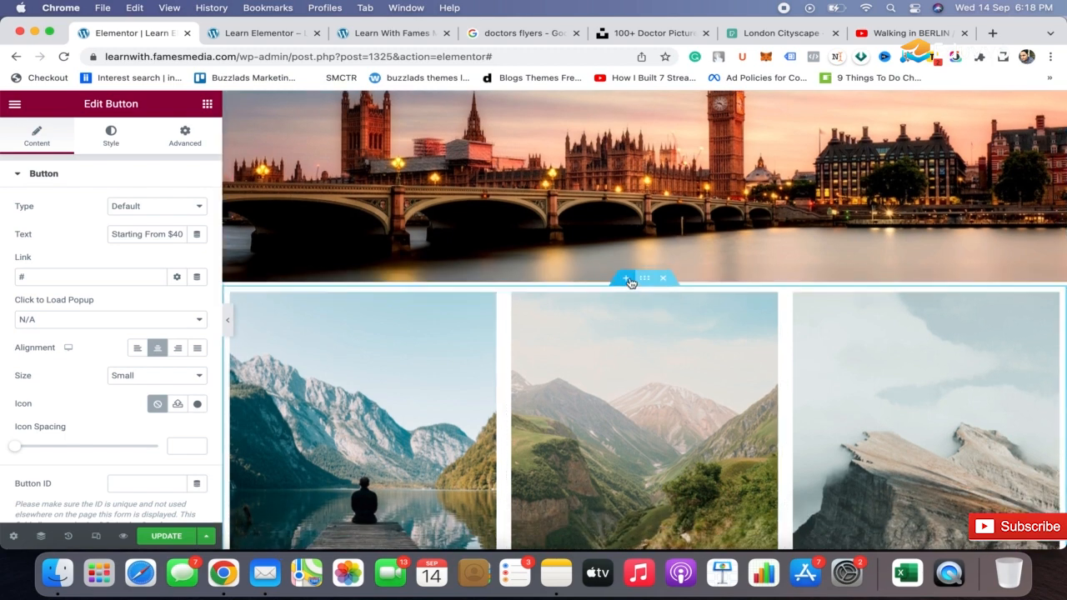
click(609, 342)
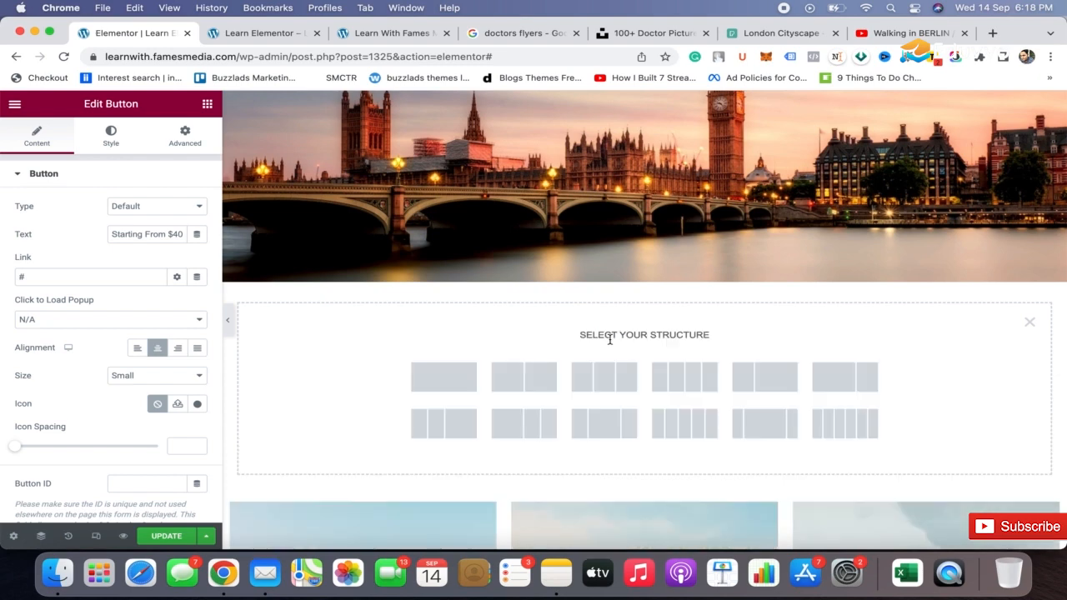
click(450, 379)
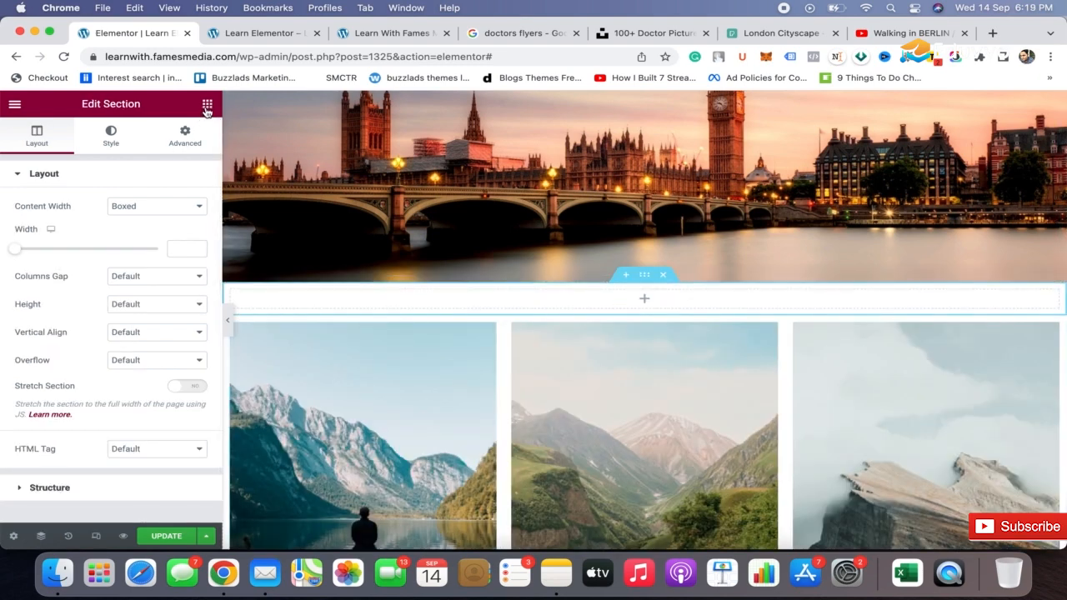
Add a heading reading "Explore our packages" to the empty section above the packages and center it.
click(207, 104)
drag(163, 268, 648, 306)
click(137, 239)
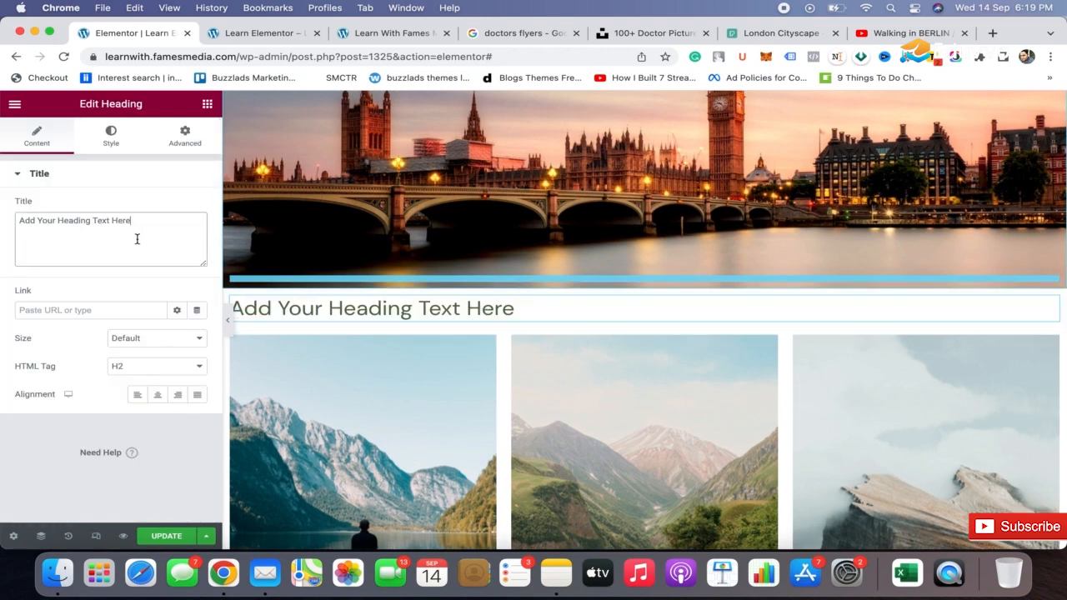
key(super+a)
text(Ex)
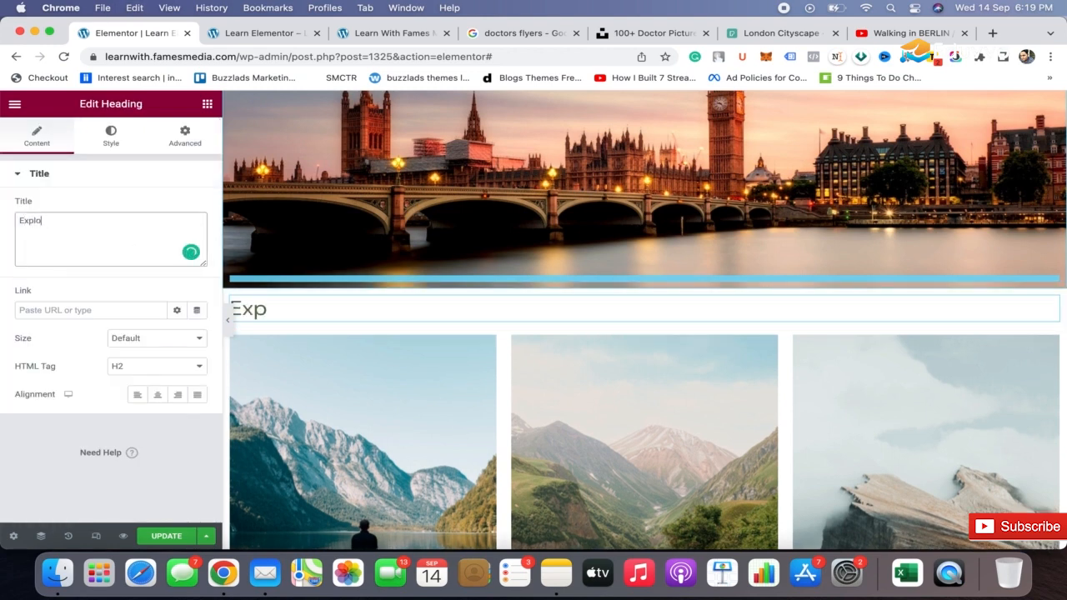
text(kages)
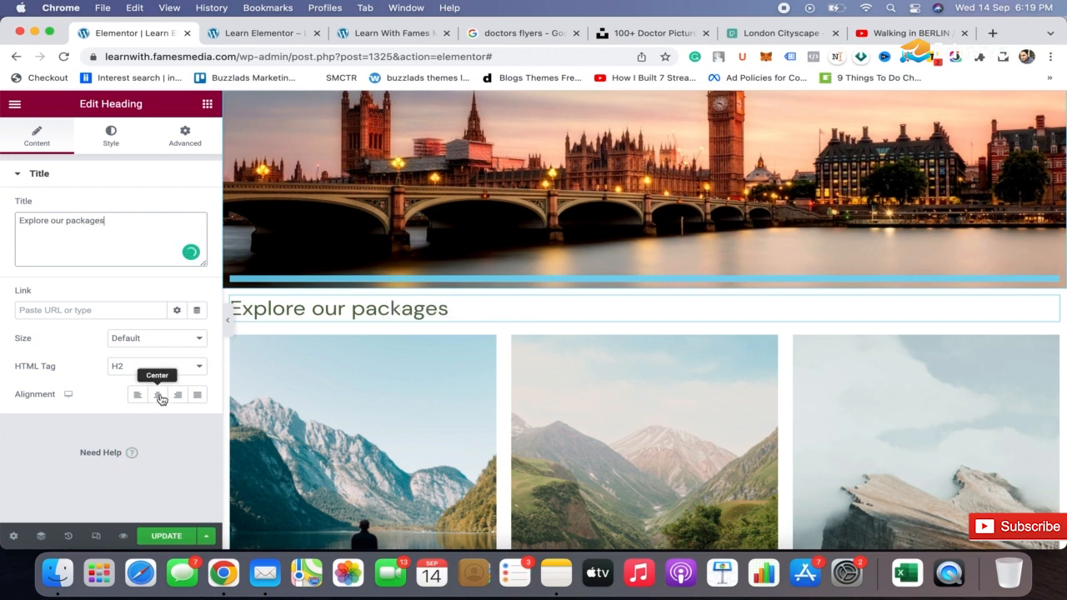
click(158, 394)
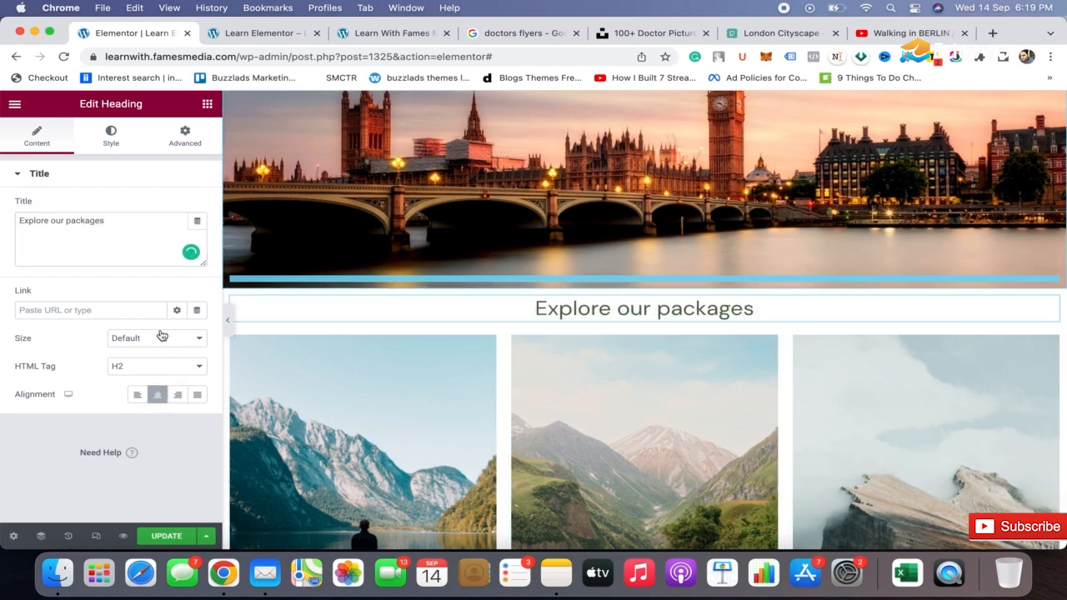
Set the font size of the "Explore our packages" heading to 52 px.
click(107, 140)
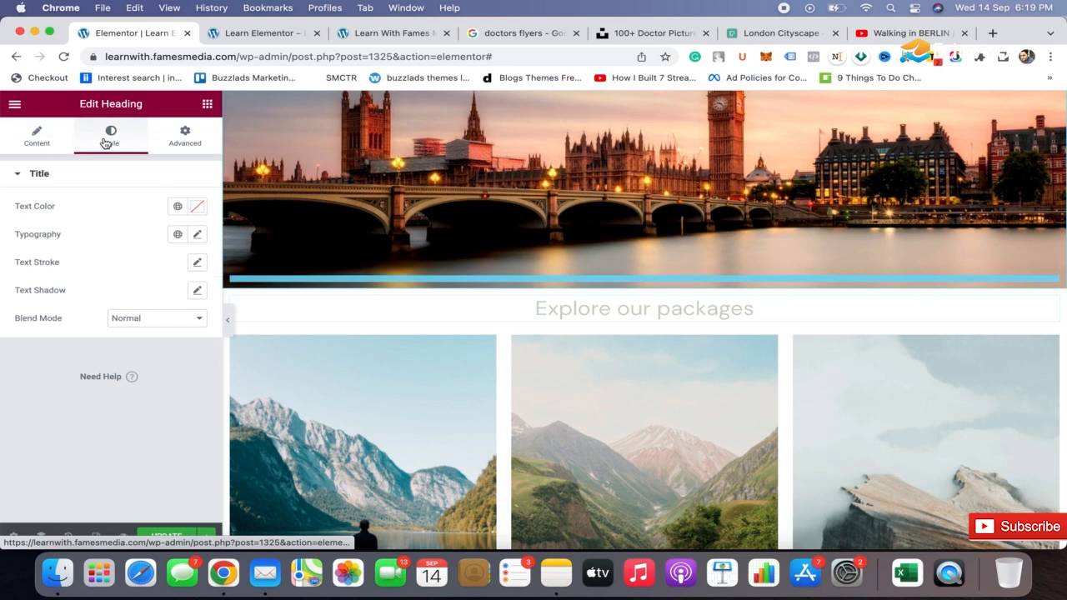
click(197, 234)
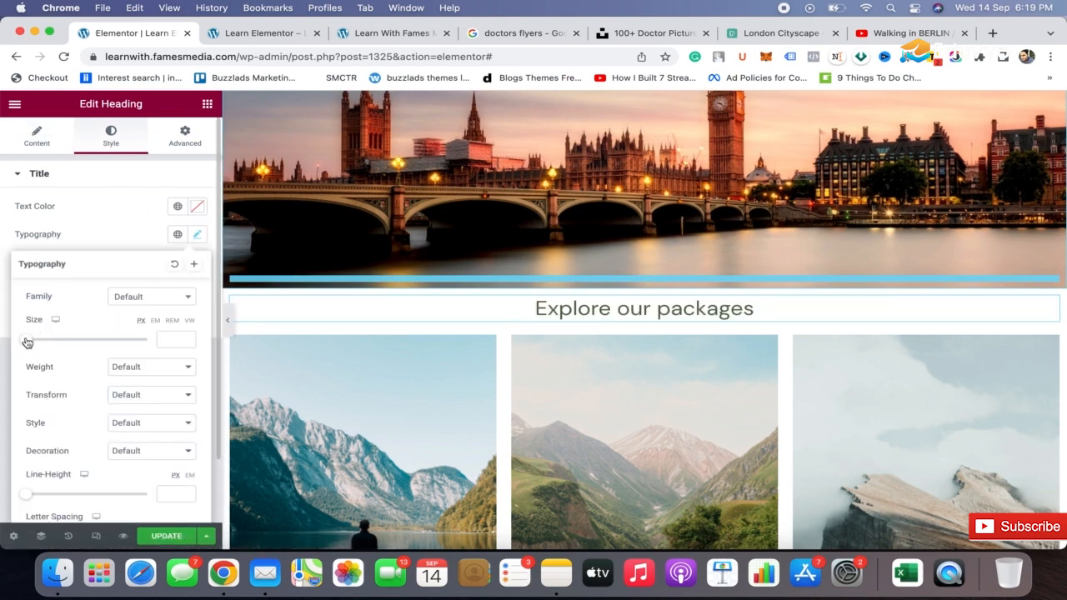
drag(28, 343, 57, 341)
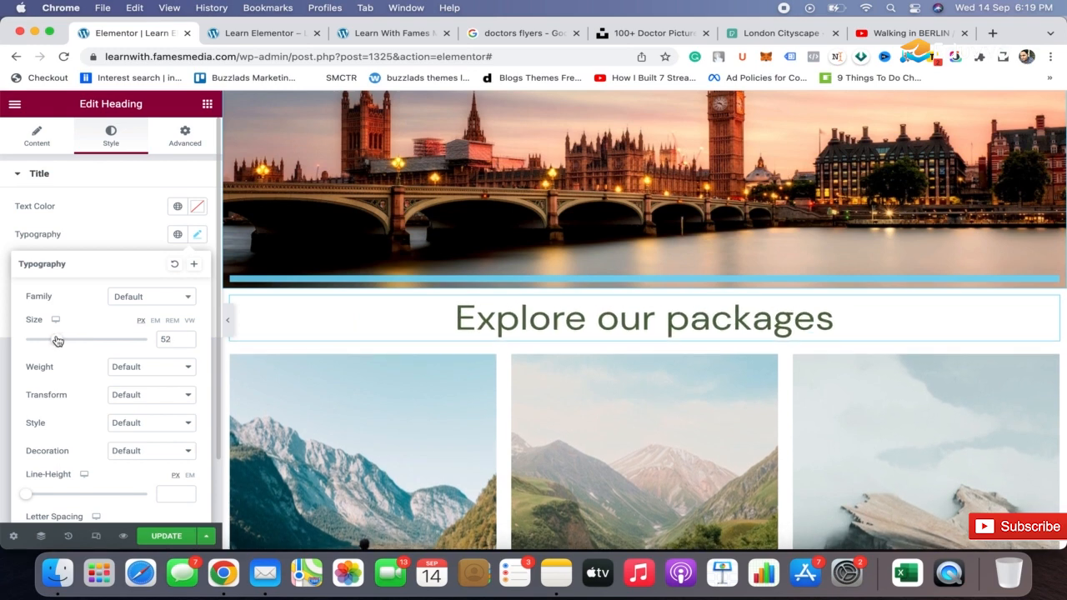
Add a spacer directly above the "Explore our packages" heading in its section.
click(472, 307)
click(455, 281)
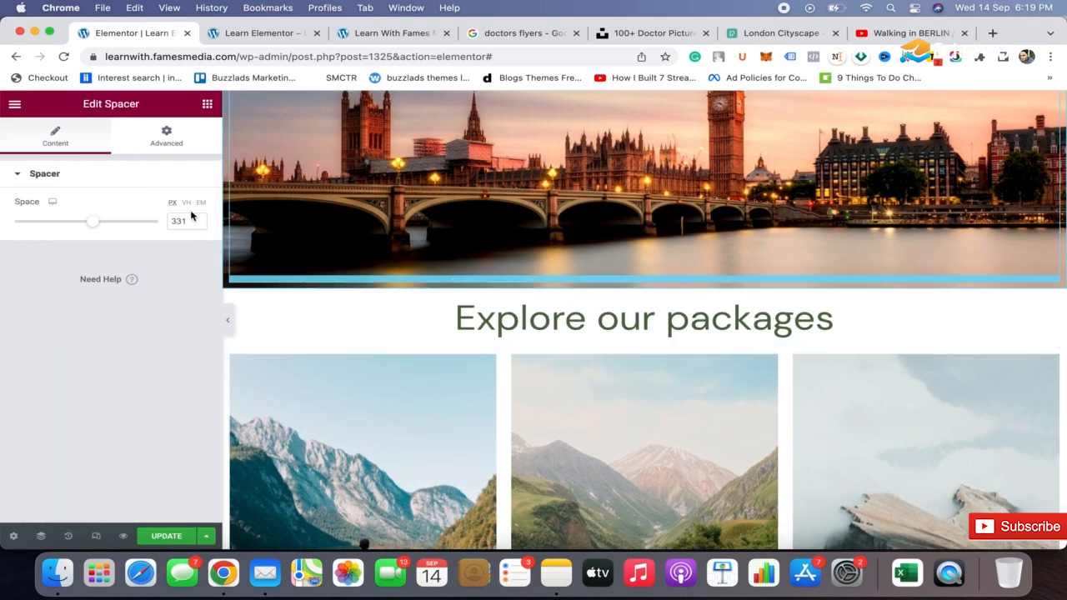
click(207, 106)
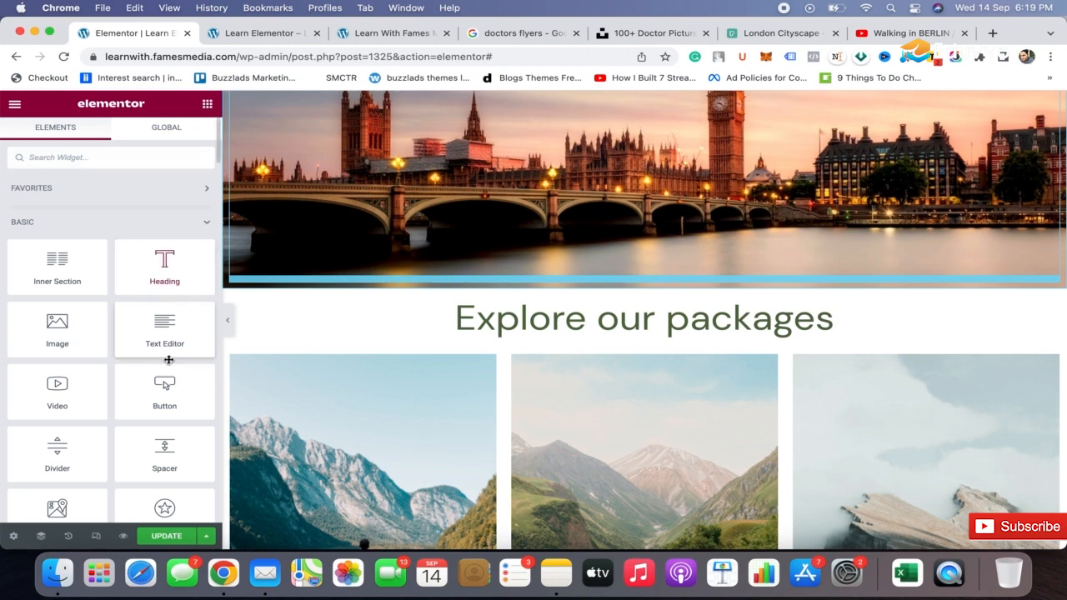
drag(159, 444, 647, 308)
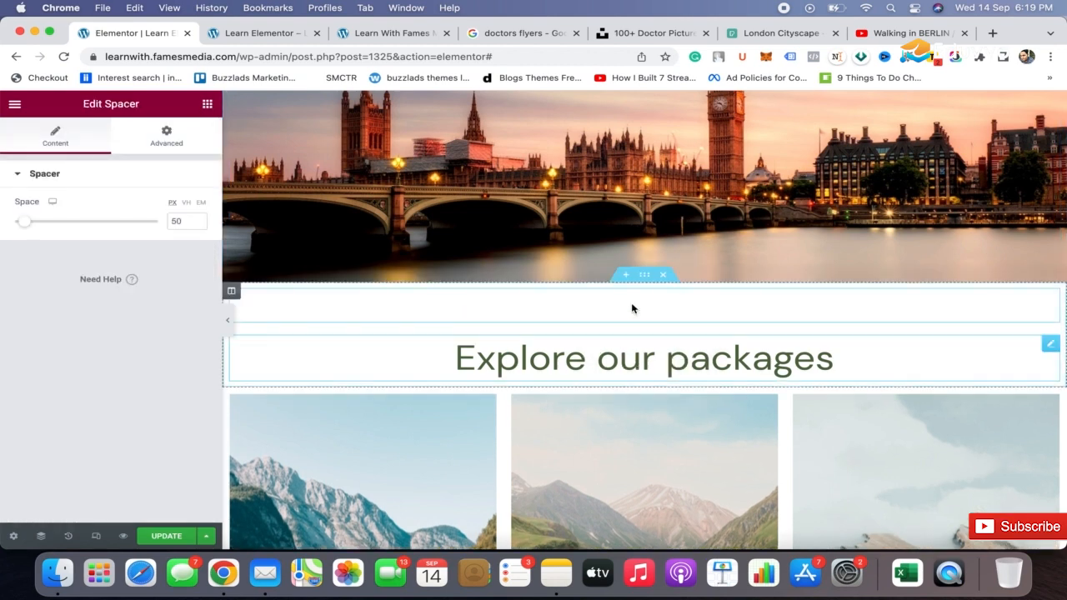
Preview the page at full width and examine the spacing between the London banner, the "Explore our packages" heading and the tour packages.
click(228, 319)
scroll(763, 227, down, 3)
scroll(763, 226, down, 2)
scroll(763, 227, up, 8)
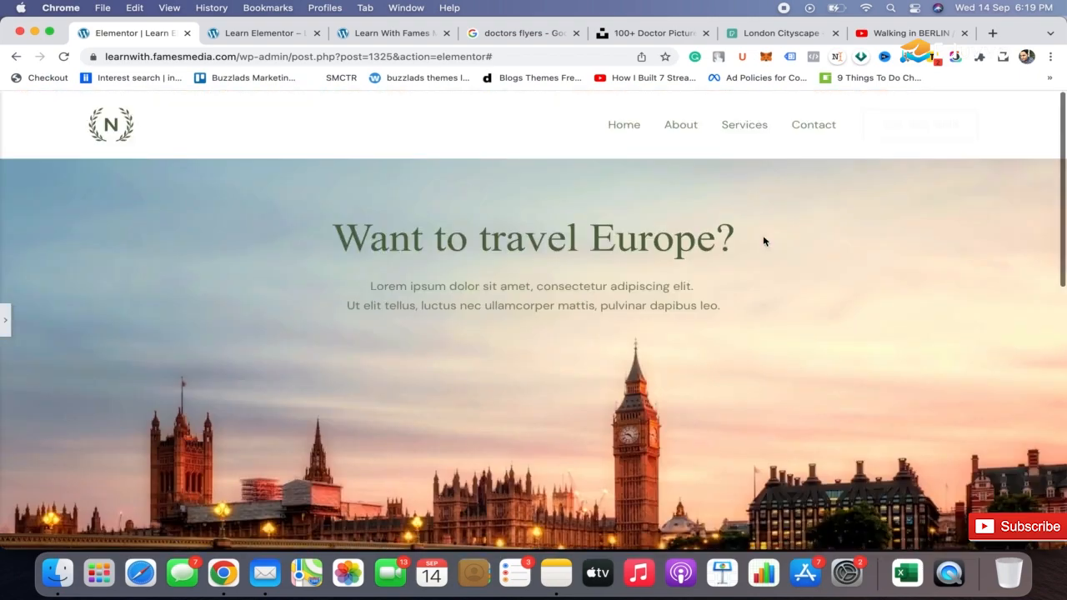
scroll(762, 236, down, 6)
scroll(763, 238, down, 3)
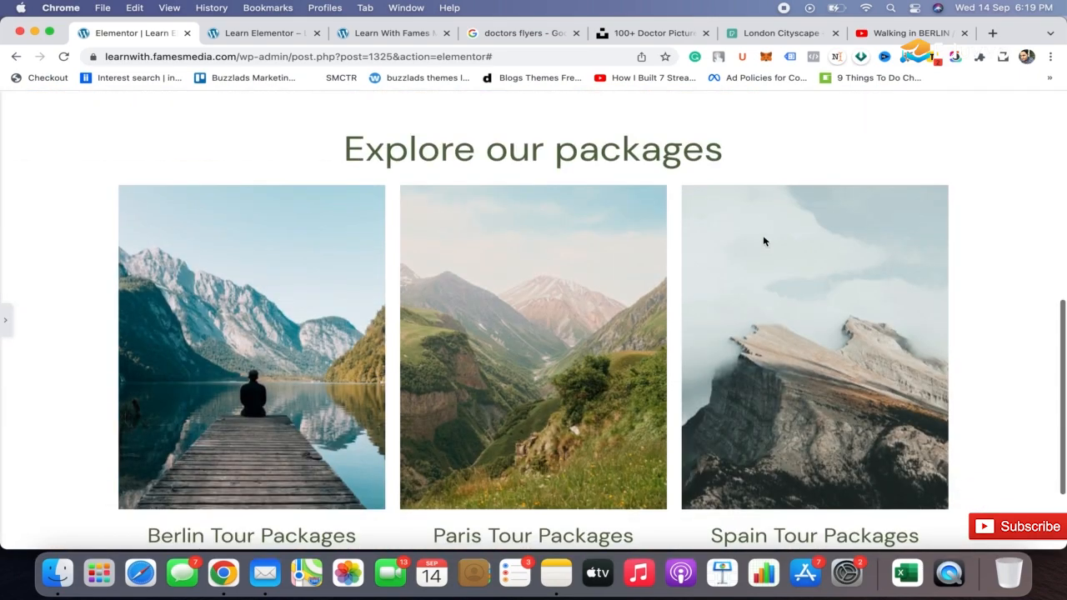
scroll(766, 244, up, 2)
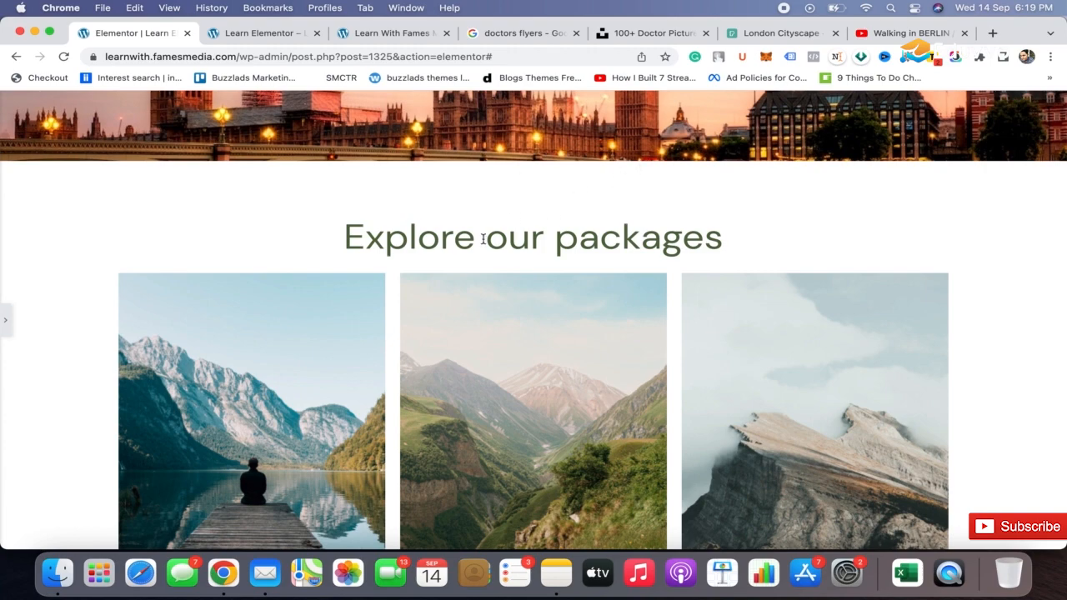
scroll(543, 195, down, 5)
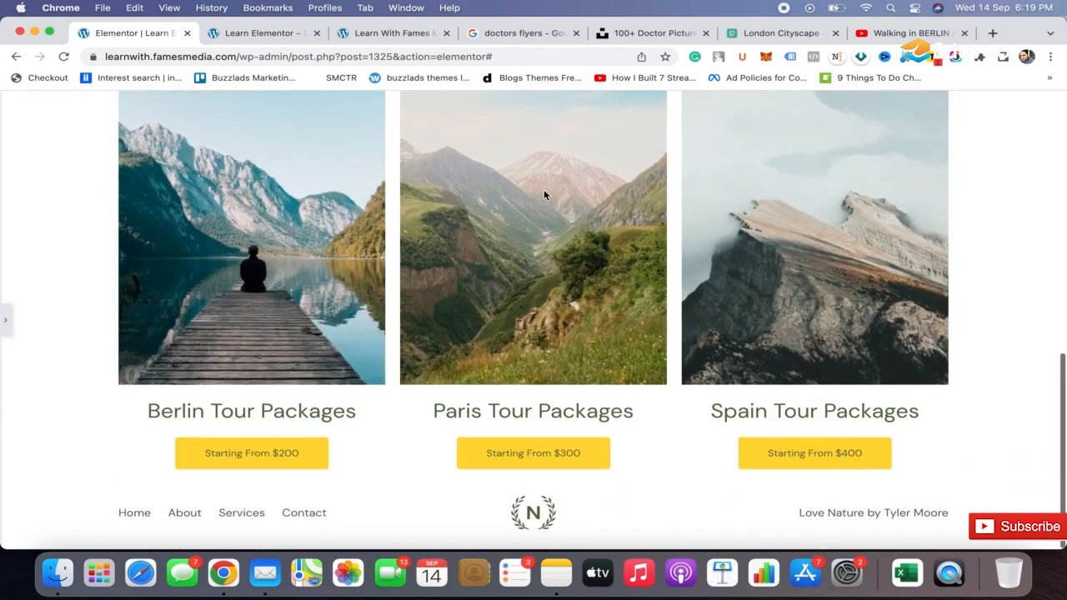
scroll(544, 195, up, 6)
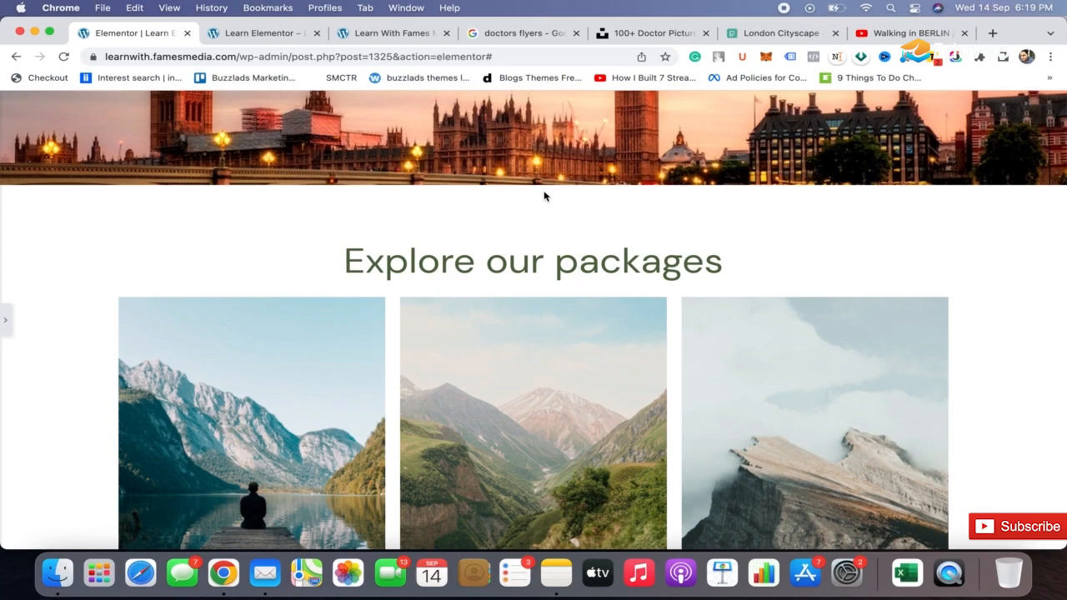
scroll(543, 196, up, 3)
scroll(544, 196, down, 4)
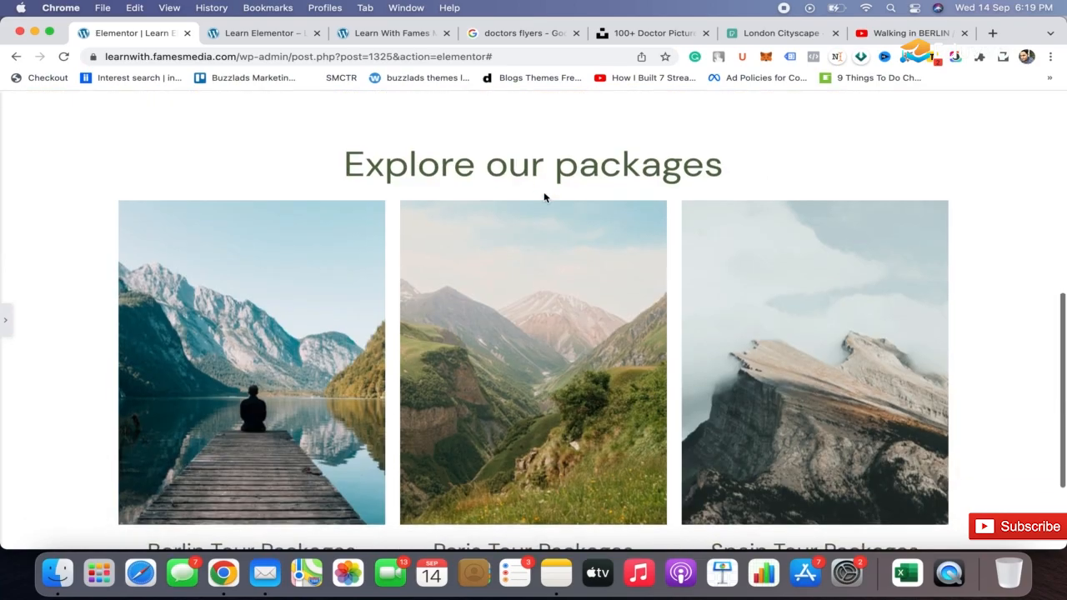
scroll(544, 196, up, 10)
scroll(544, 197, down, 5)
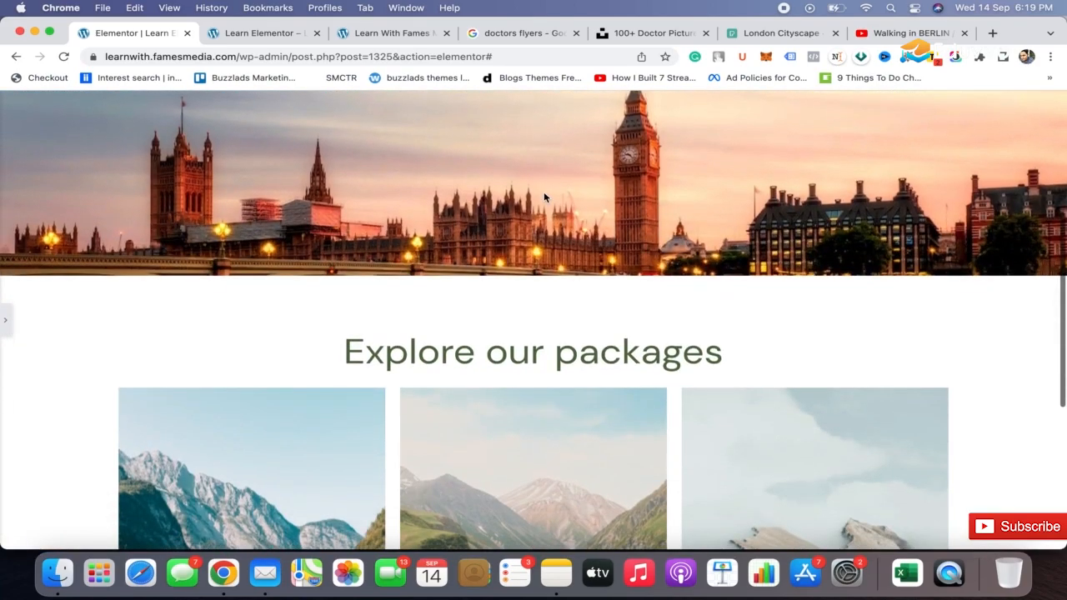
scroll(543, 196, down, 3)
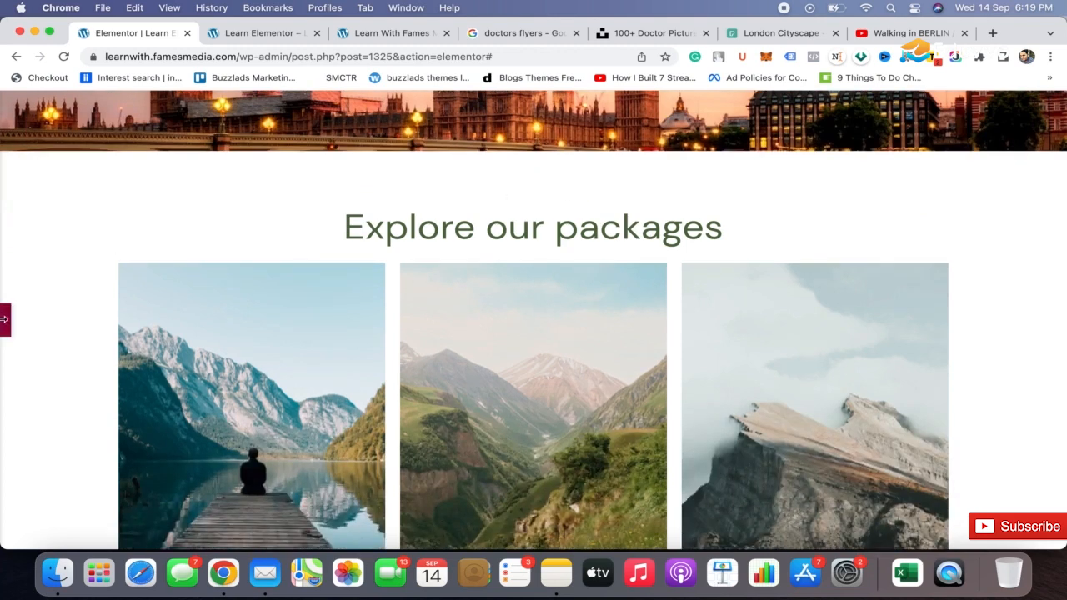
click(4, 322)
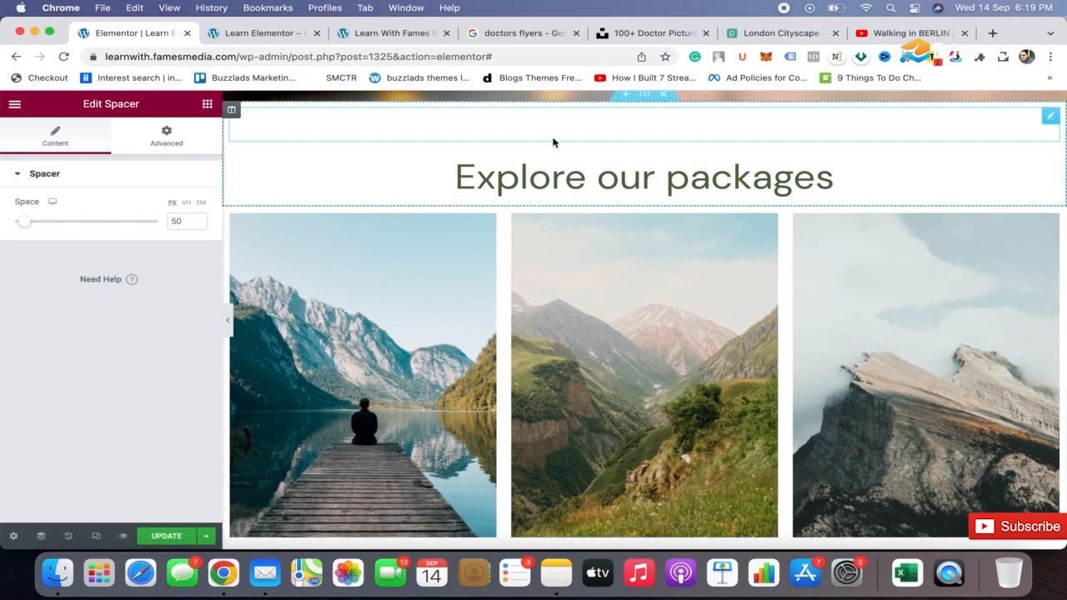
Insert a section with four equal columns between the London banner and the "Explore our packages" section.
scroll(672, 132, up, 2)
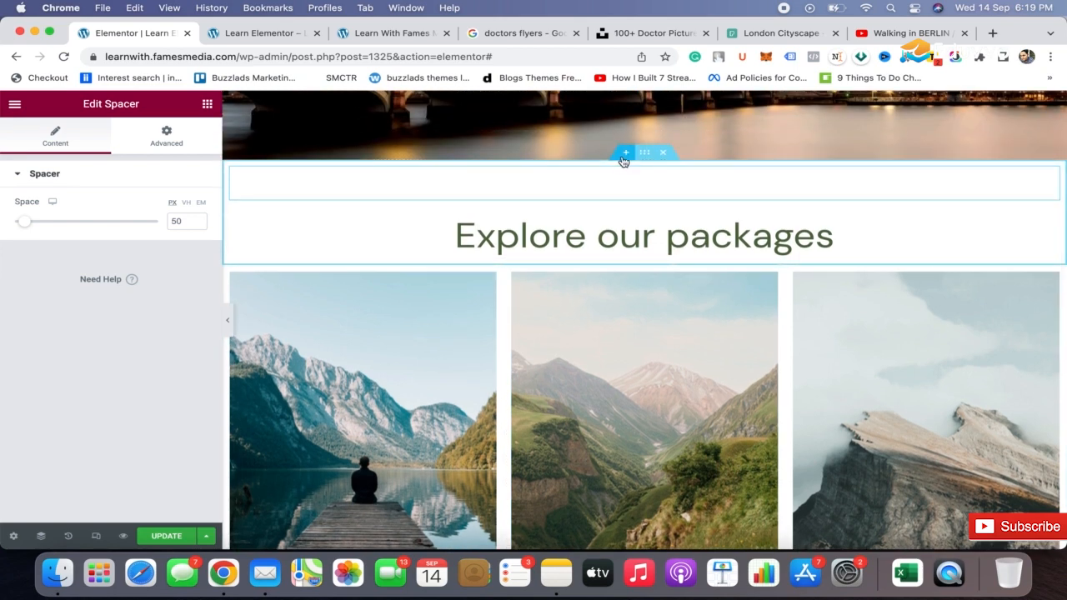
click(623, 154)
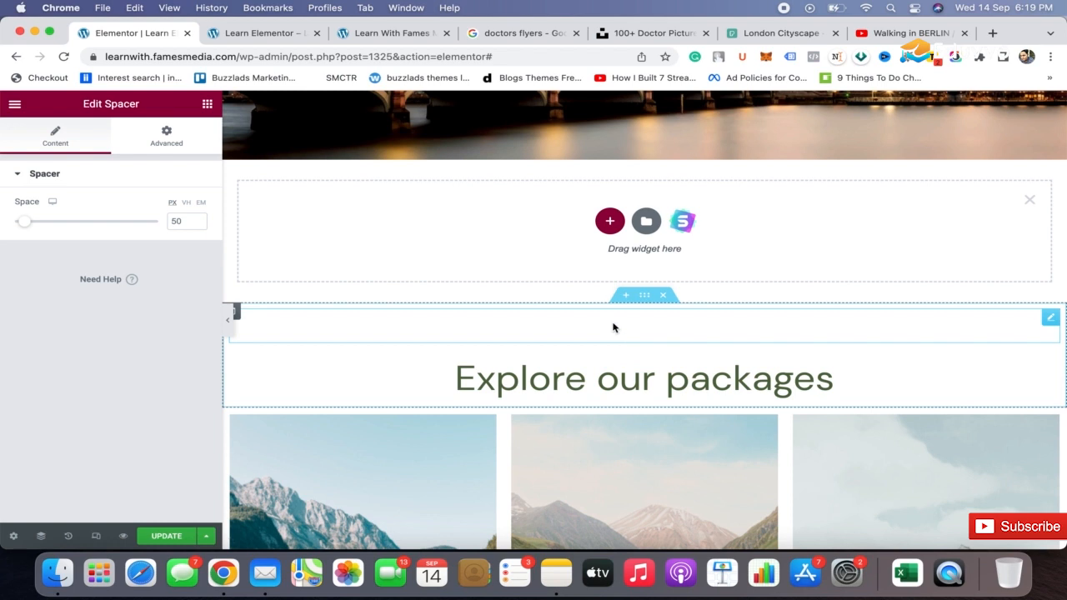
click(609, 221)
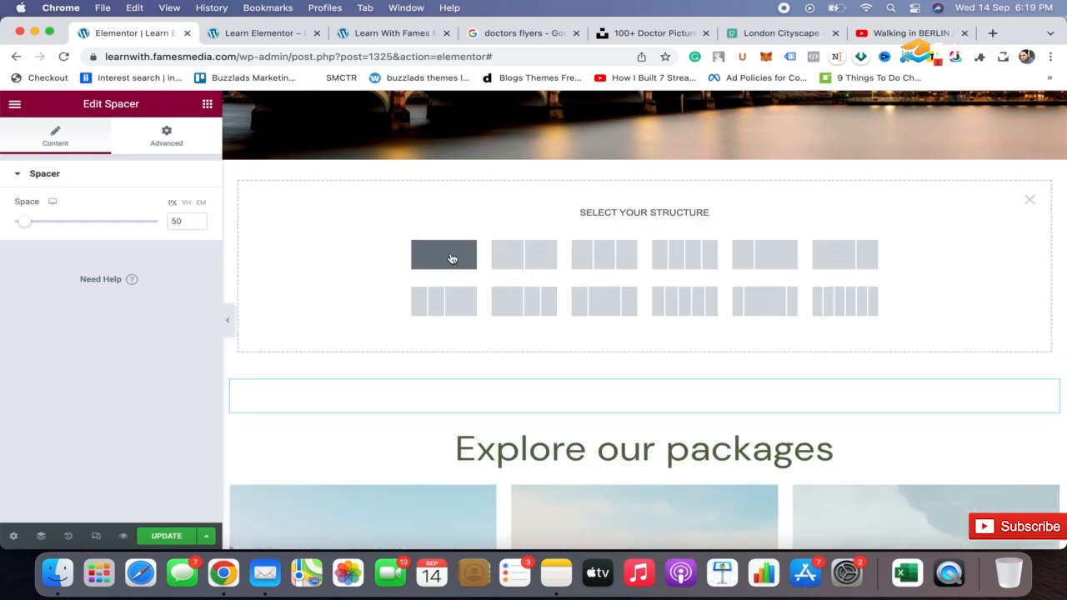
click(692, 264)
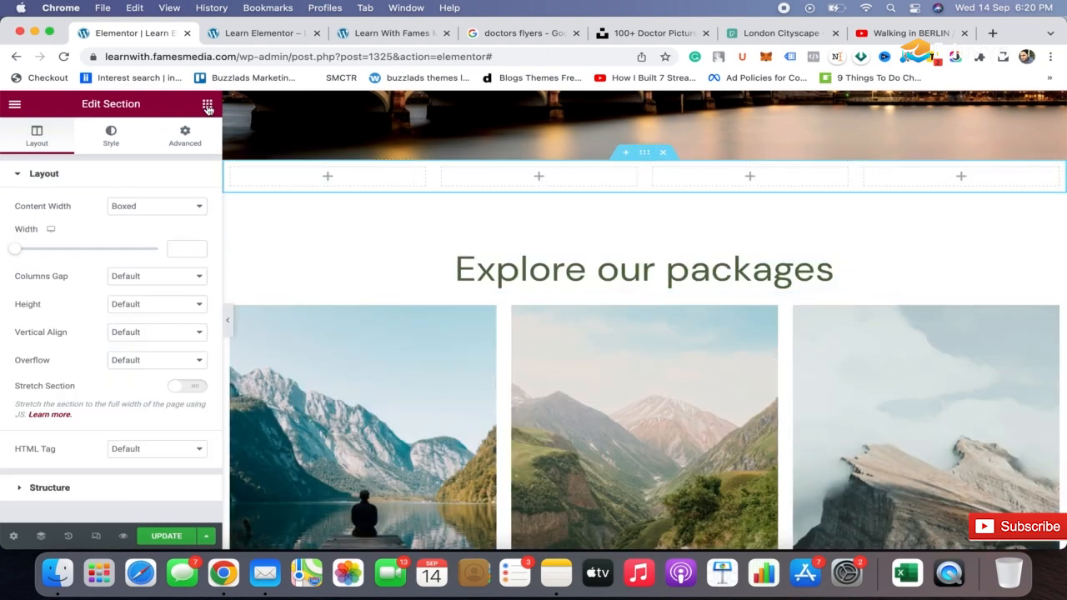
Add an Icon widget to the first column of the new four-column section.
click(208, 109)
scroll(102, 398, down, 1)
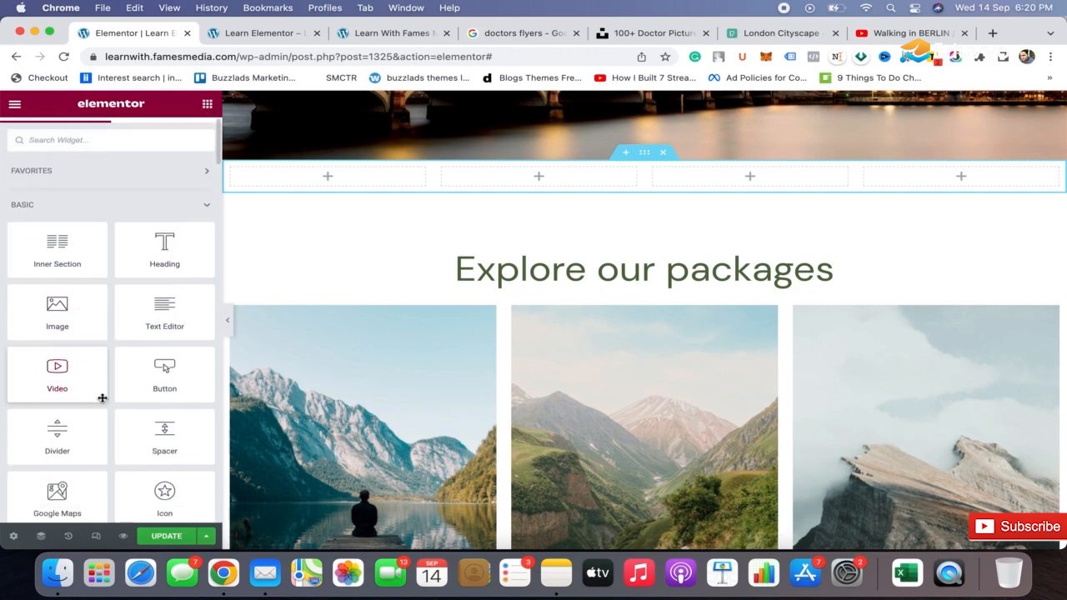
scroll(102, 398, down, 4)
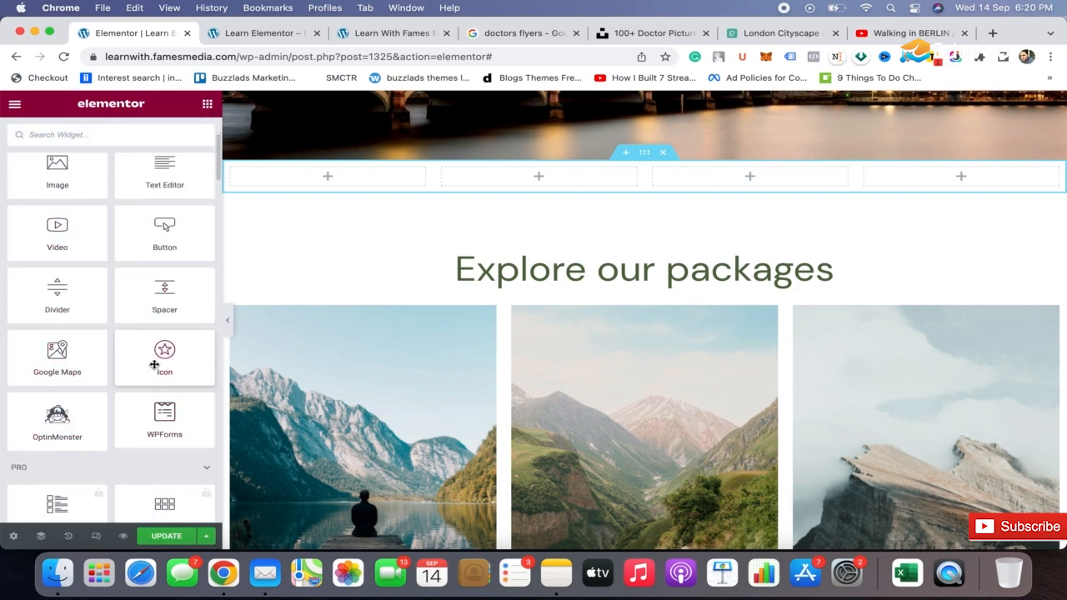
drag(154, 364, 350, 188)
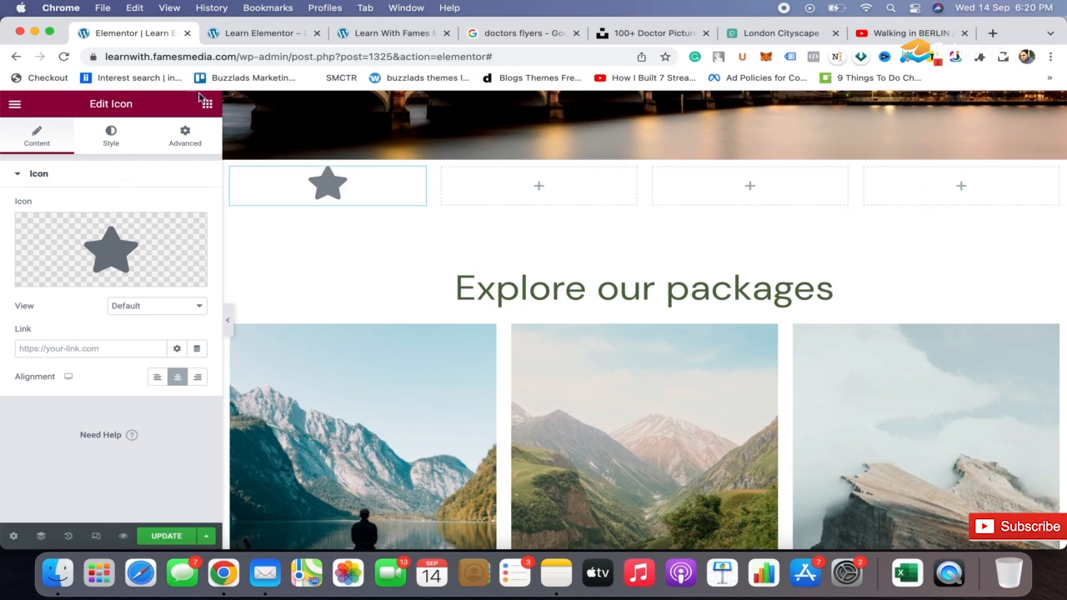
Add a heading reading "2000+ Travellers" beneath the star icon in the first column.
click(209, 104)
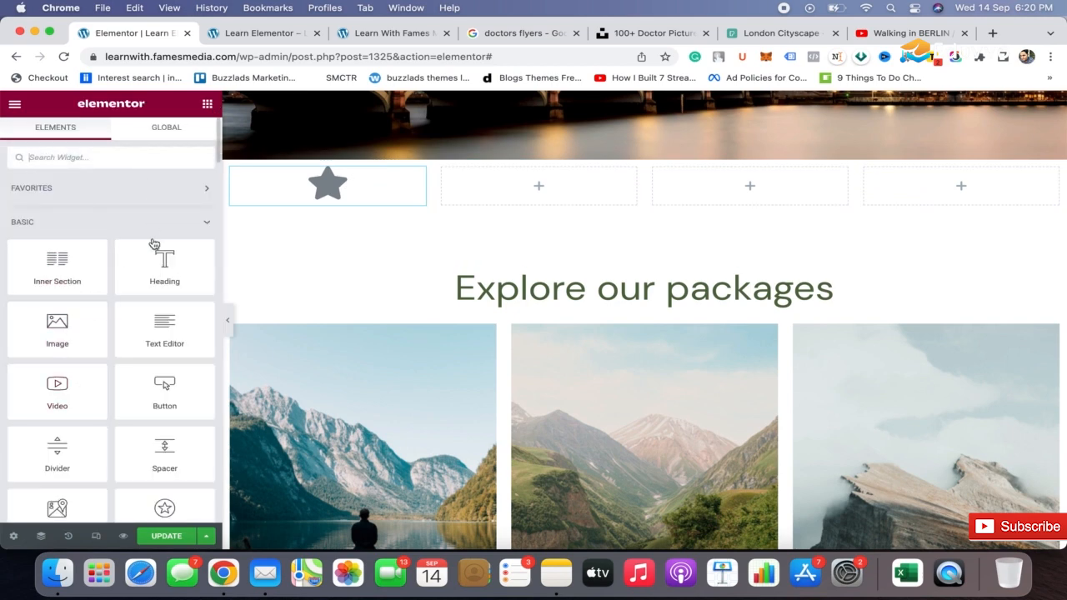
drag(164, 282, 333, 213)
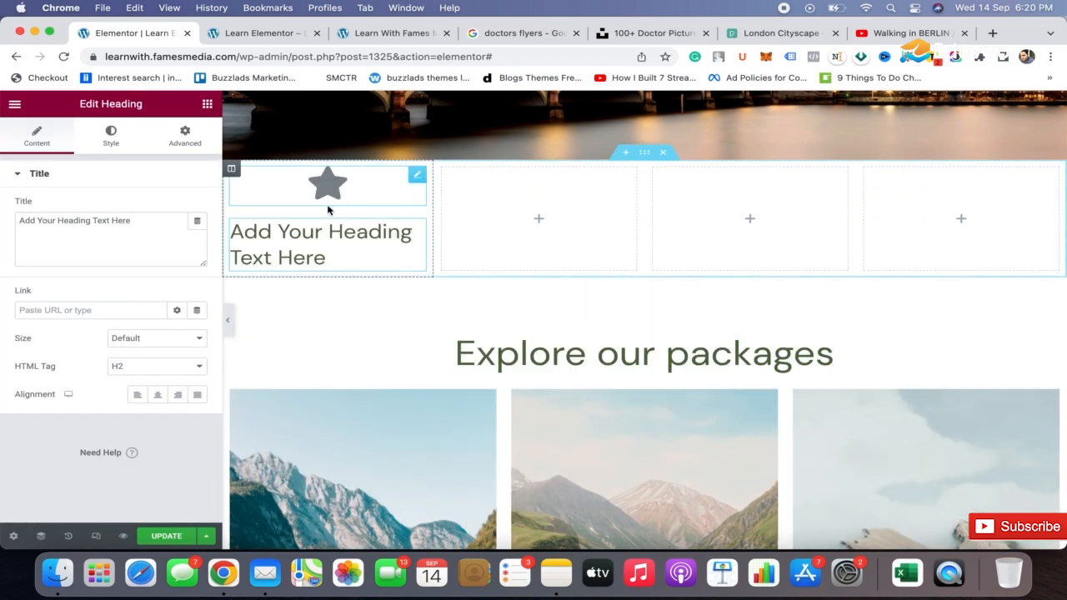
triple_click(136, 233)
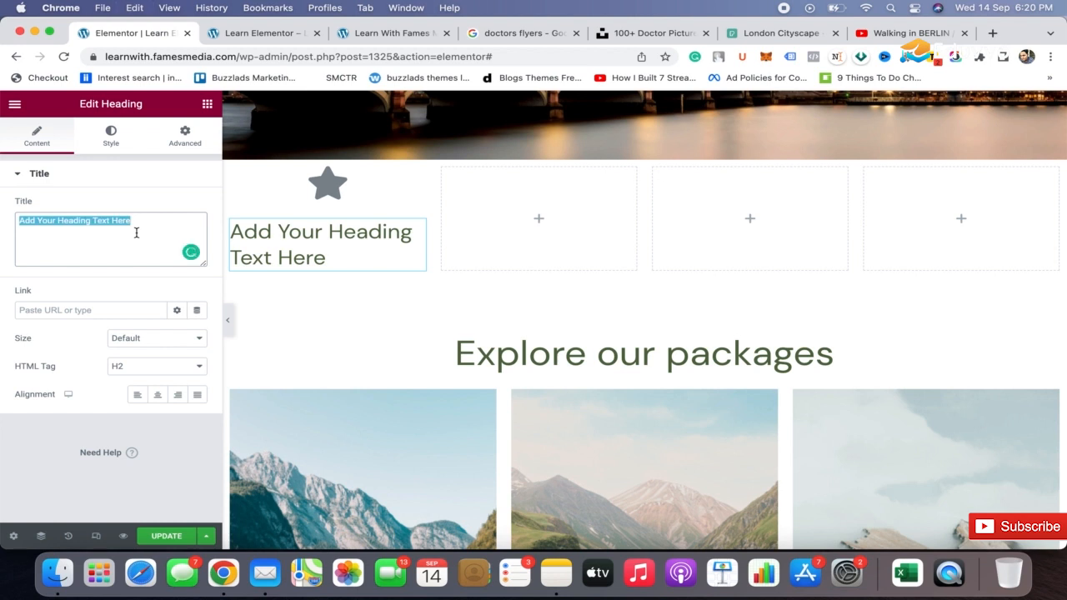
text(2000+ Travellers)
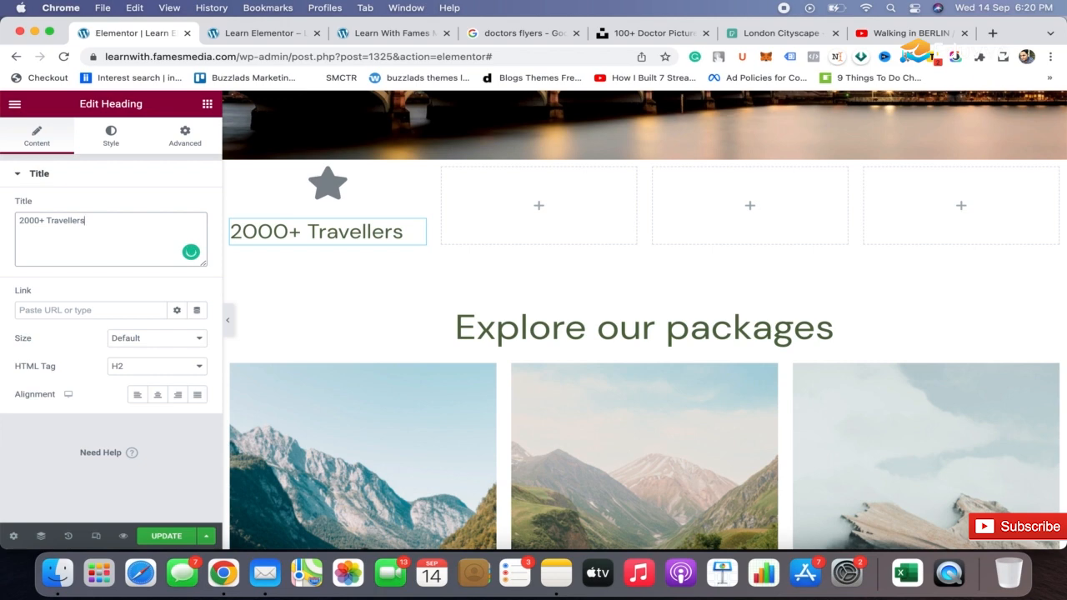
Search the icon library for "trav", "bag" and "plane", and replace the star above "2000+ Travellers" with the departing plane icon.
click(328, 183)
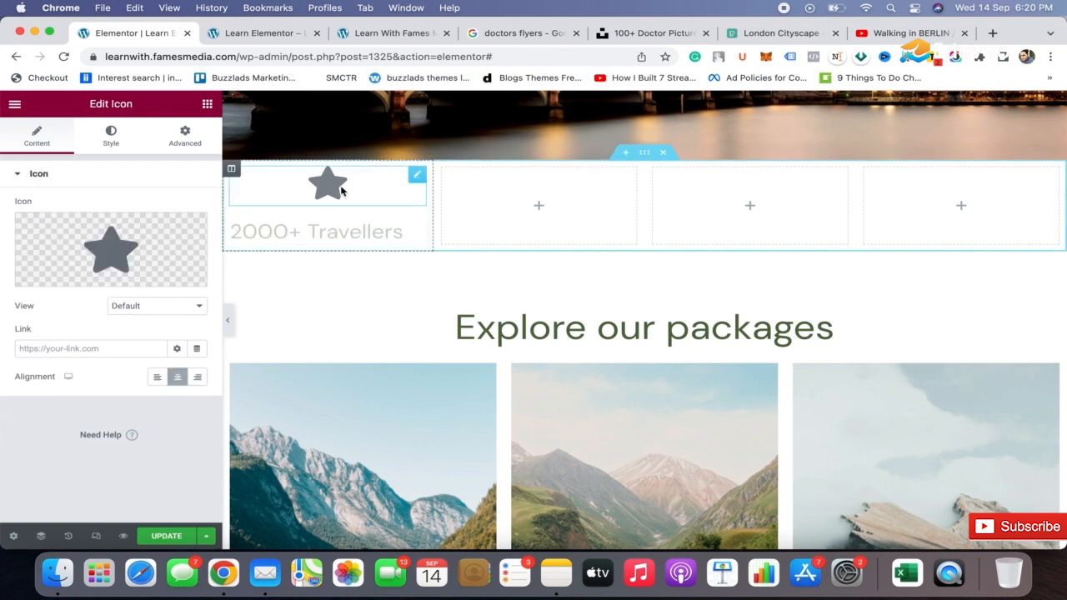
click(125, 269)
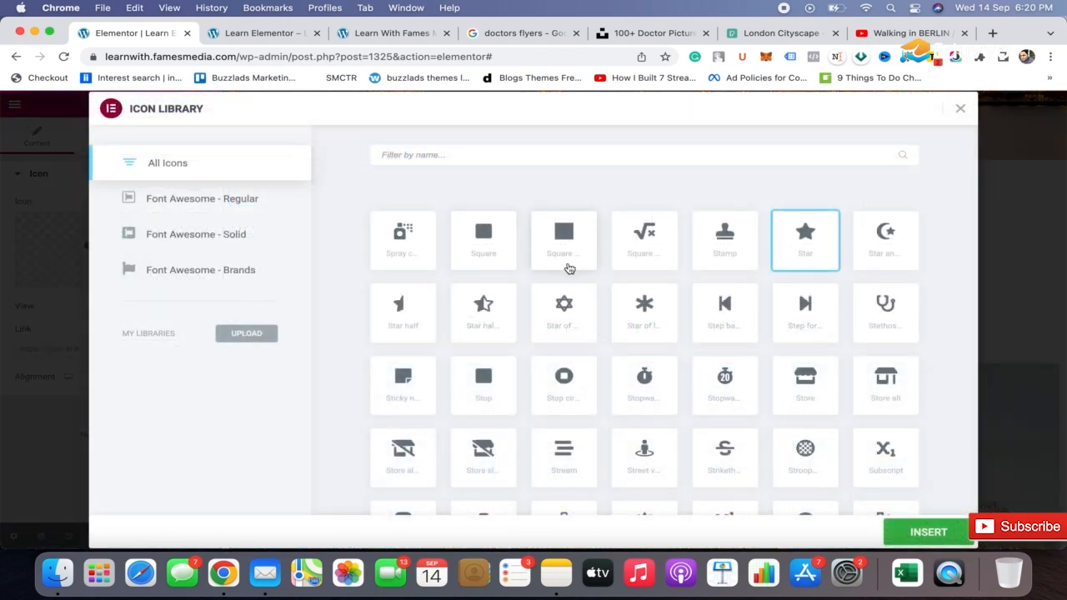
click(644, 159)
text(trav)
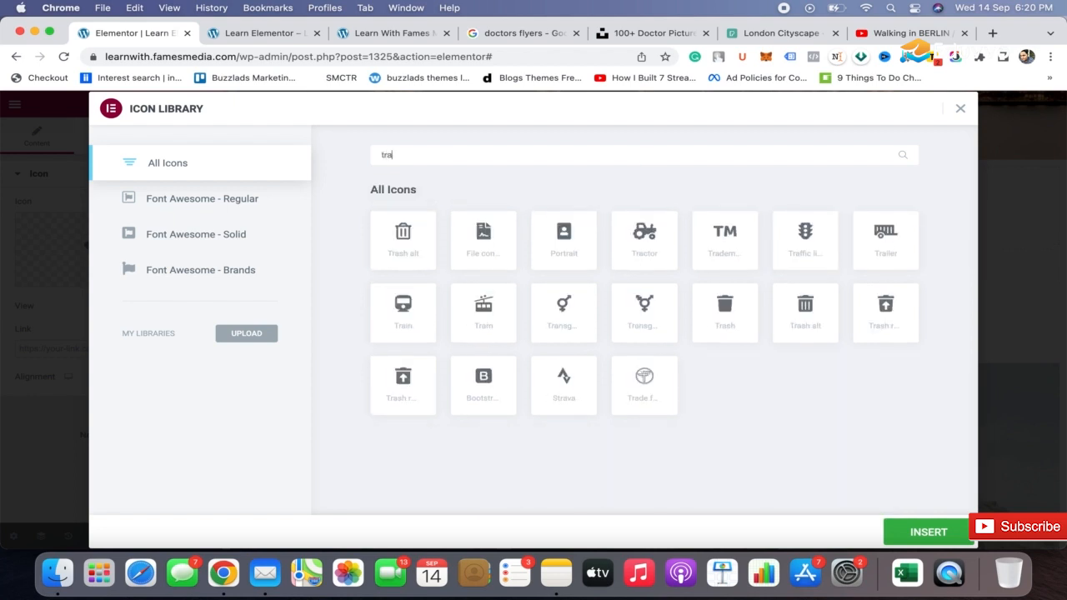
key(BackSpace)
key(BackSpace)
key(BackSpace)
key(BackSpace)
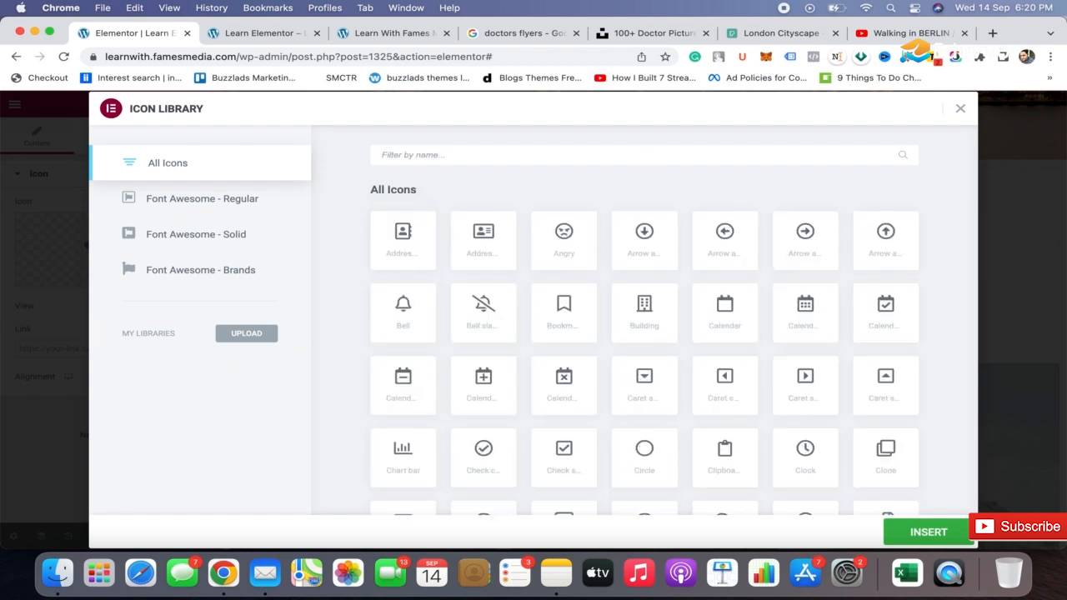
text(bag)
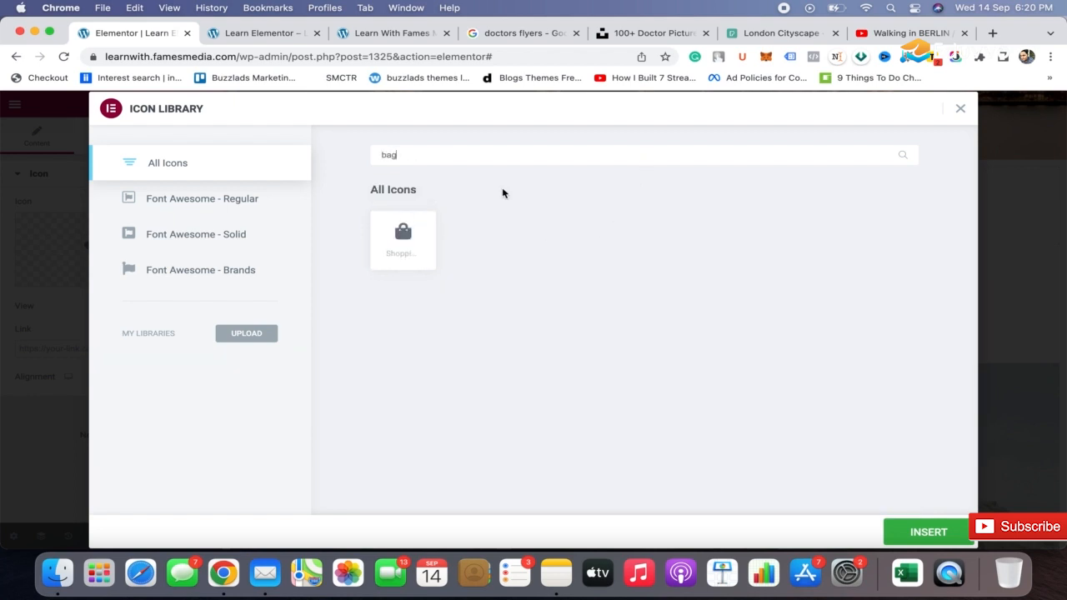
key(BackSpace)
key(BackSpace)
key(BackSpace)
text(plane)
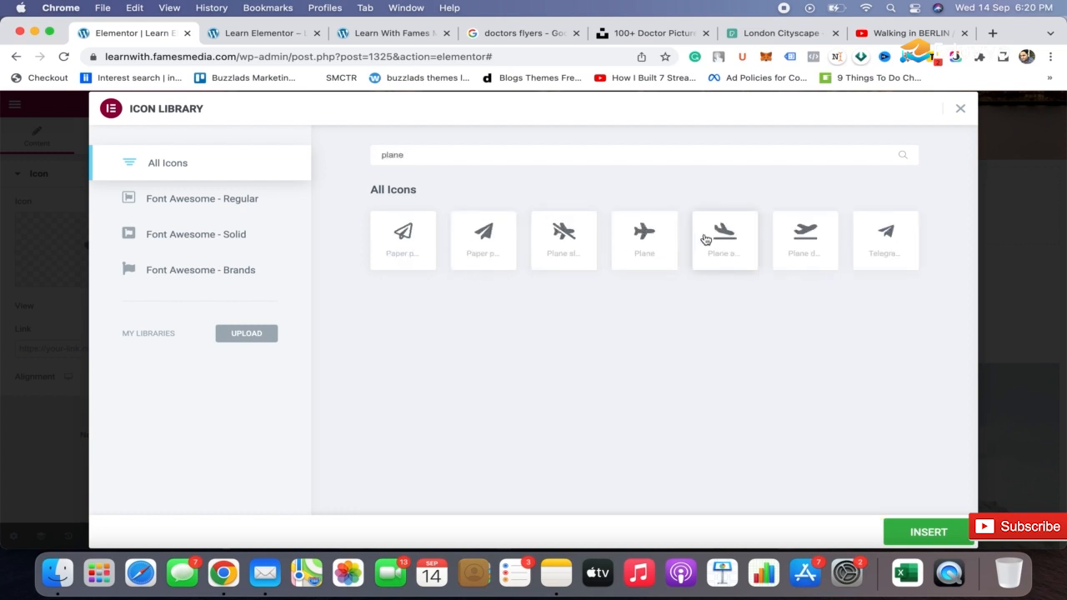
click(736, 239)
click(802, 244)
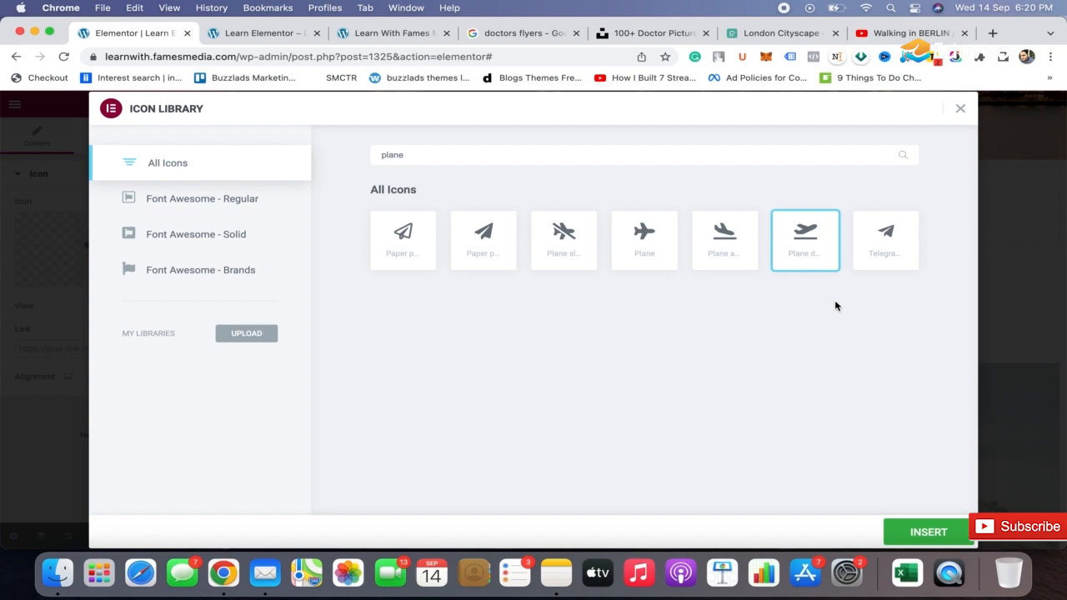
click(913, 538)
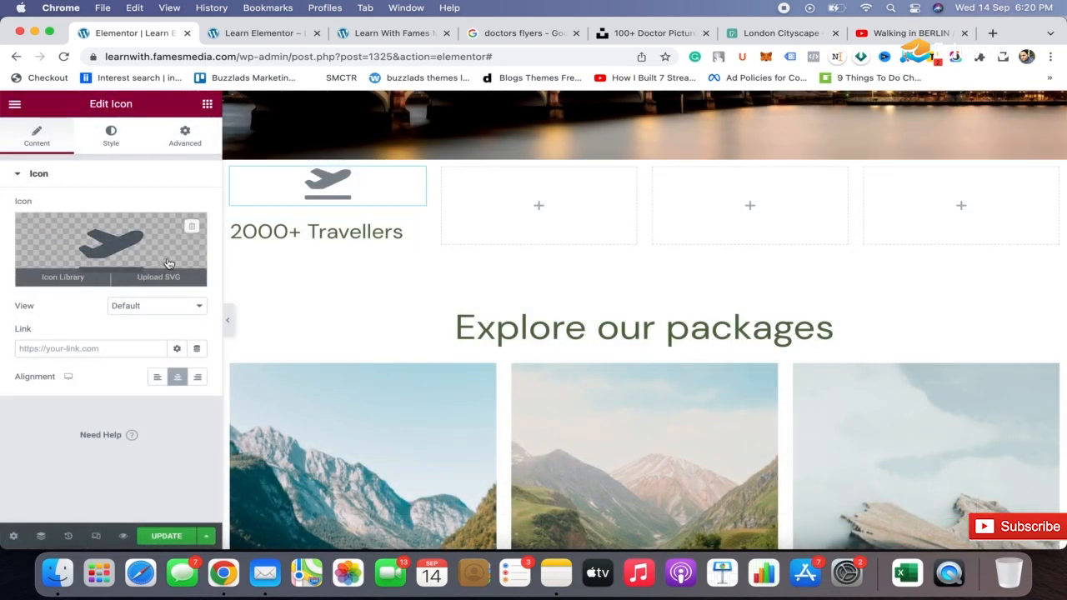
Give the four-column statistics section a classic background in the dark slate color #252B2D.
click(116, 139)
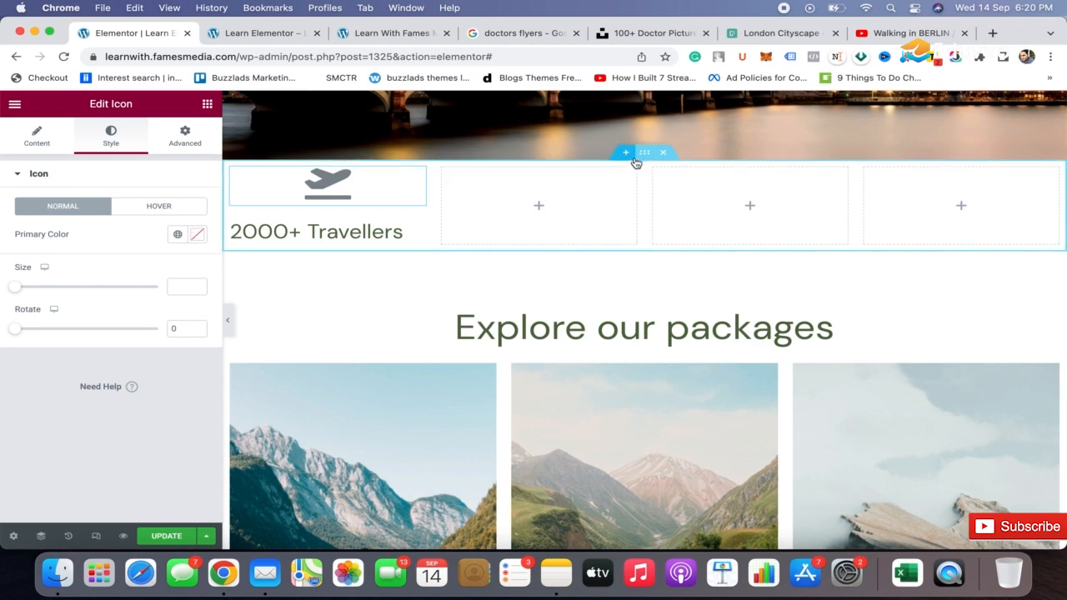
scroll(645, 157, up, 4)
scroll(648, 162, down, 3)
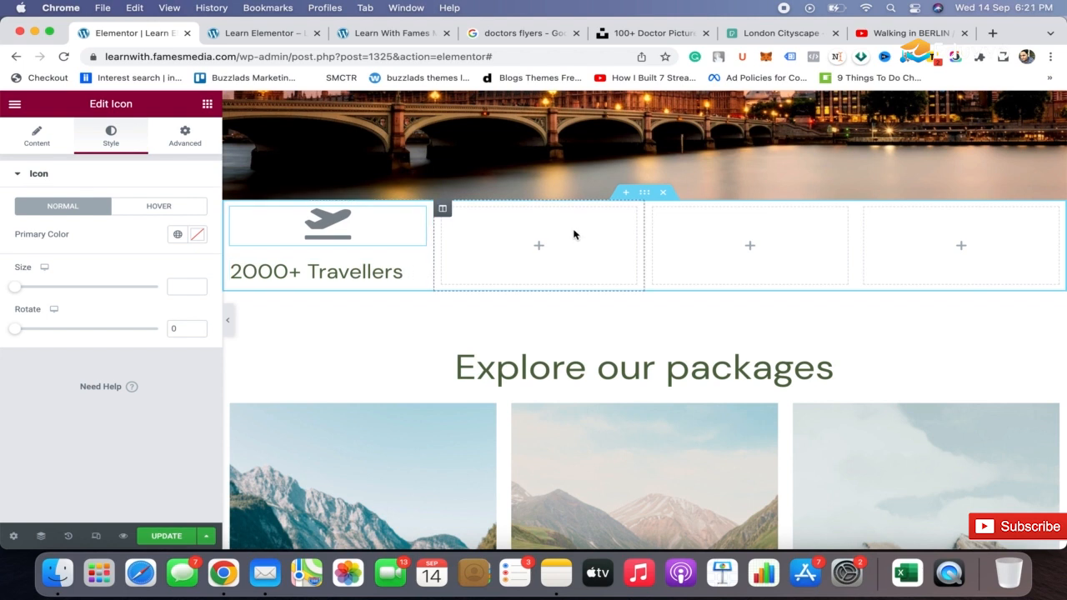
click(645, 193)
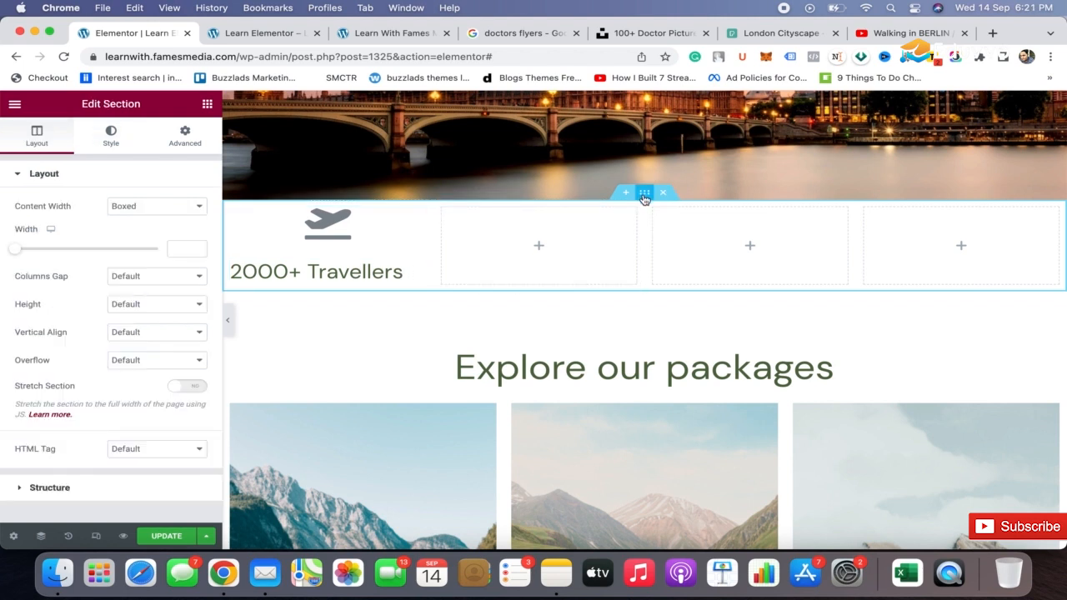
click(111, 134)
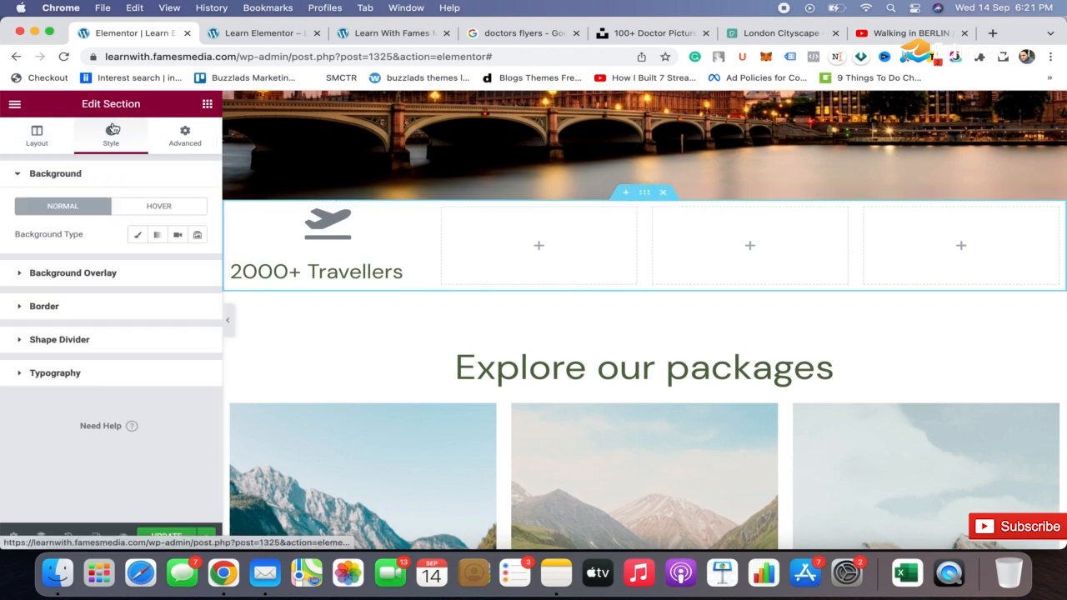
click(142, 240)
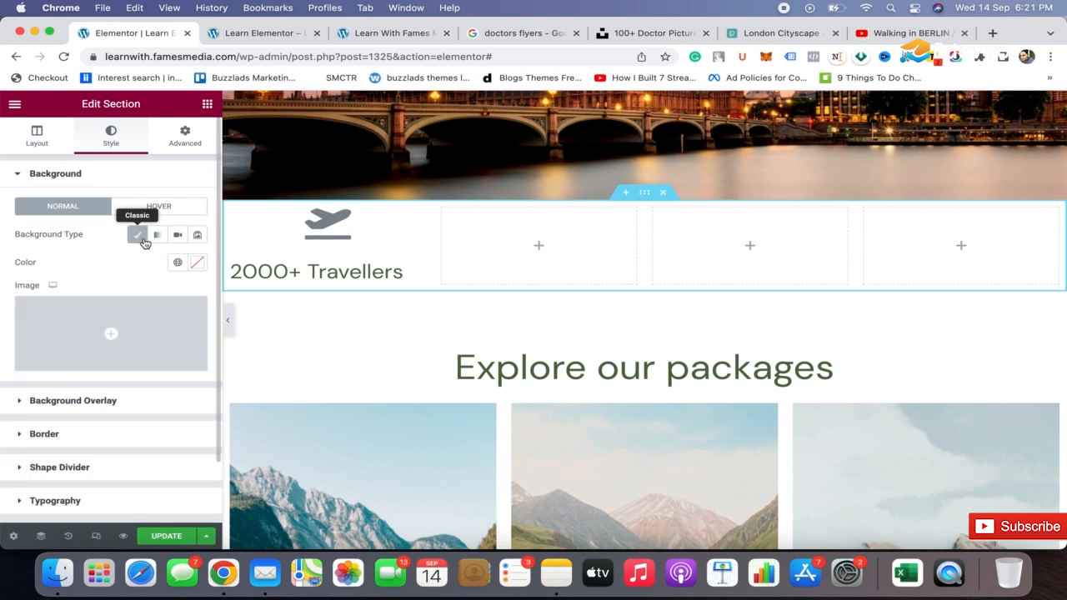
click(197, 263)
drag(110, 344, 4, 451)
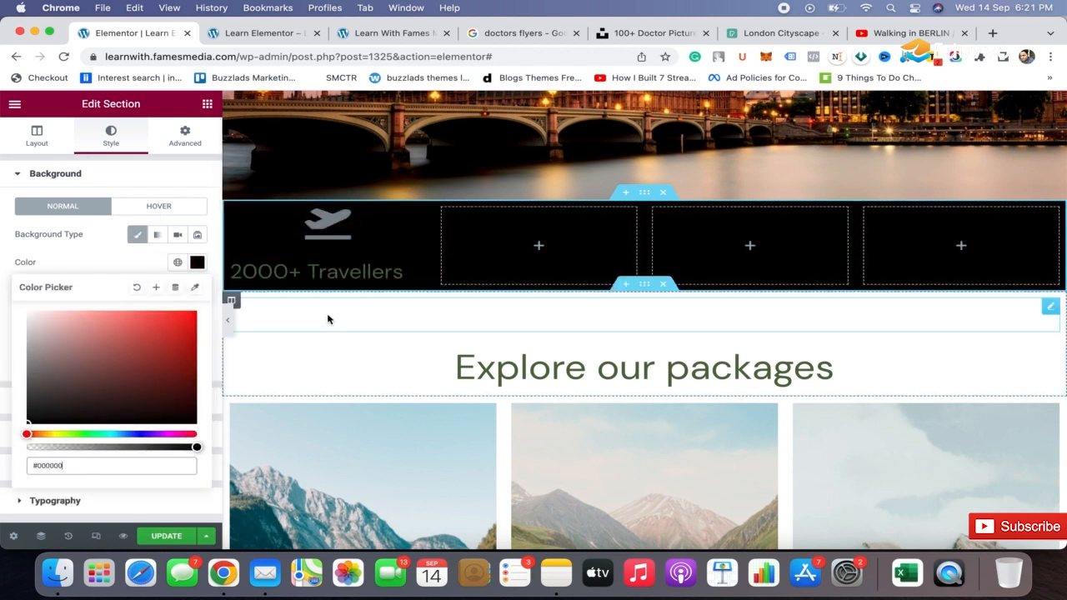
click(49, 366)
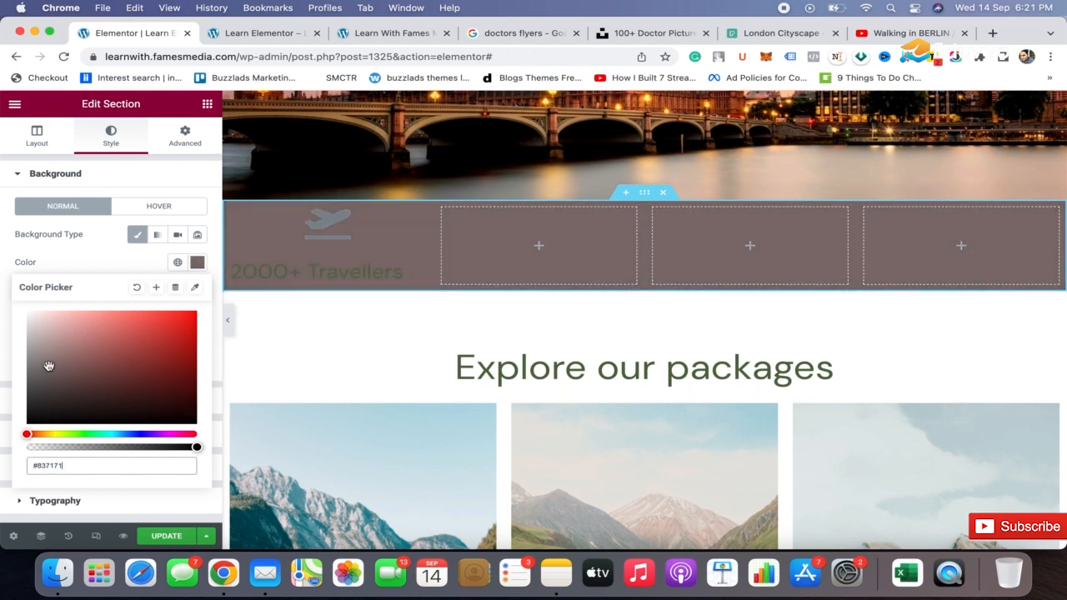
mouse_move(38, 368)
mouse_down()
mouse_move(36, 386)
mouse_move(126, 390)
mouse_up()
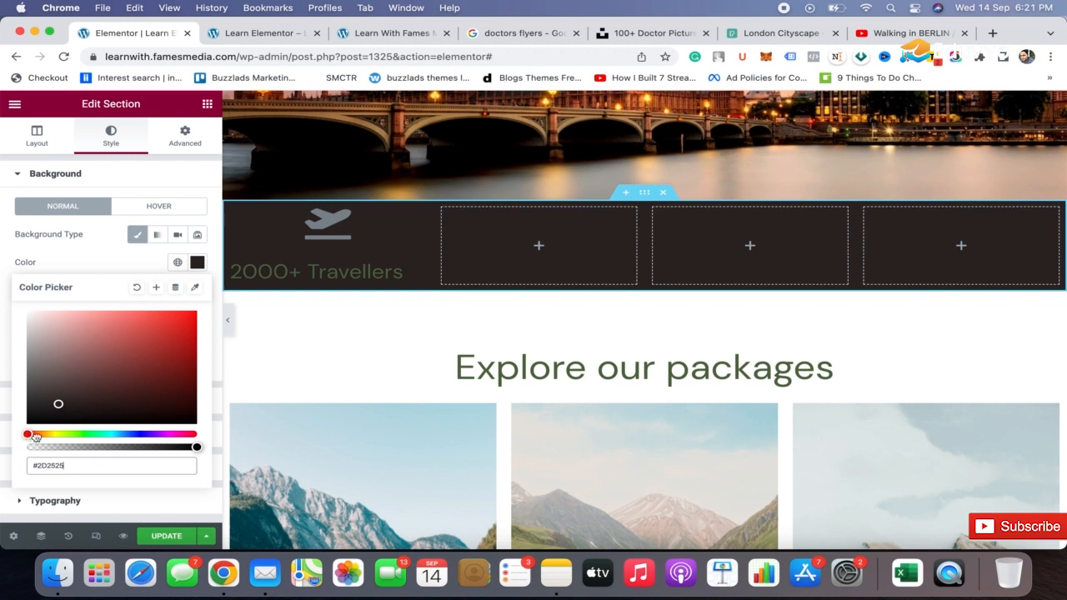
drag(35, 435, 119, 443)
click(109, 263)
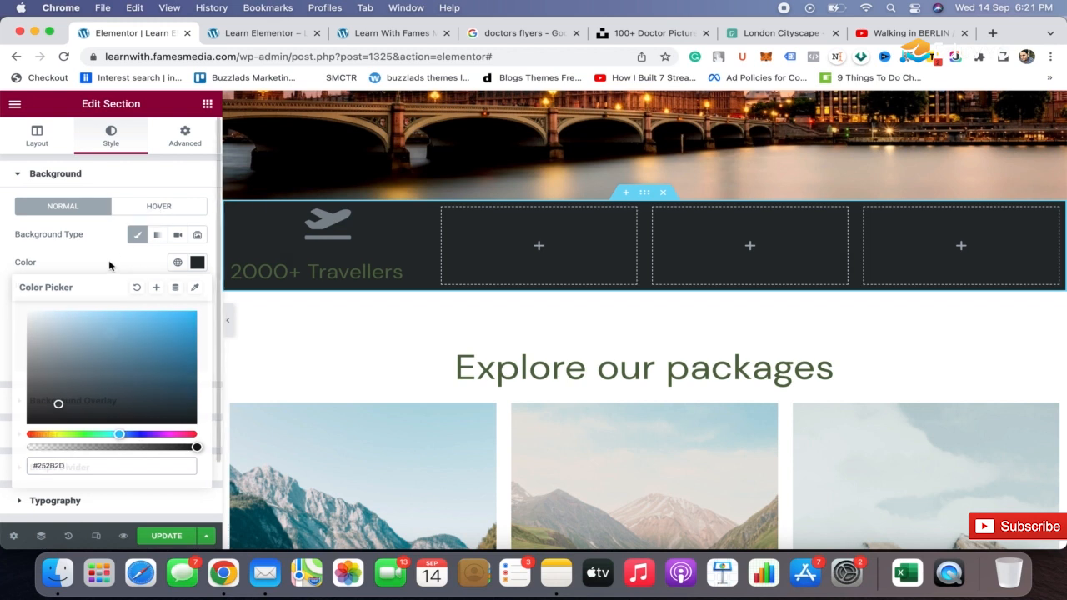
Set the primary color of the departing plane icon in the first column to white.
click(319, 227)
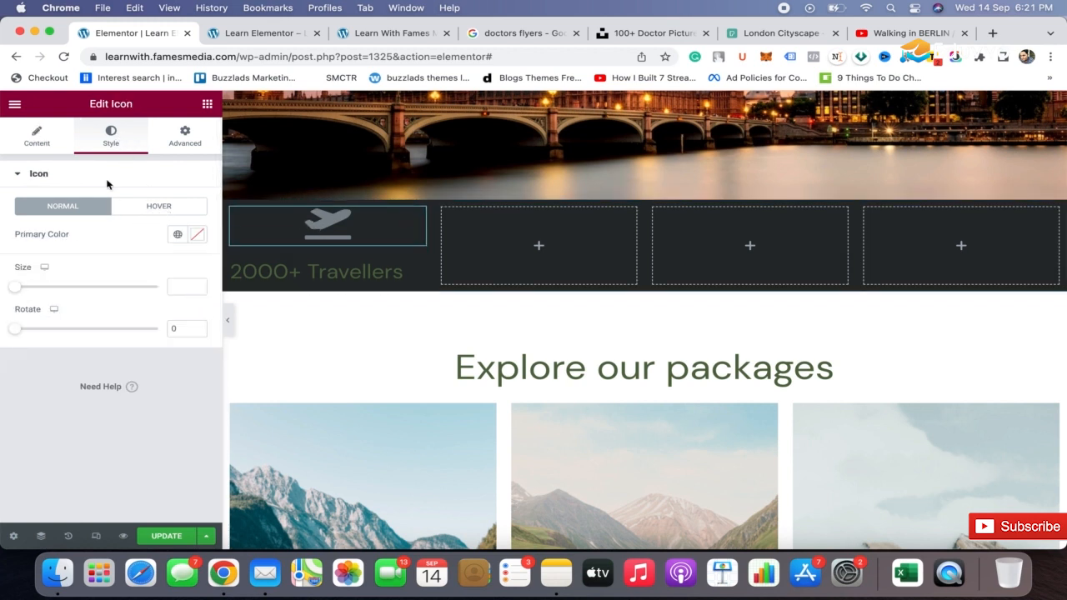
click(53, 142)
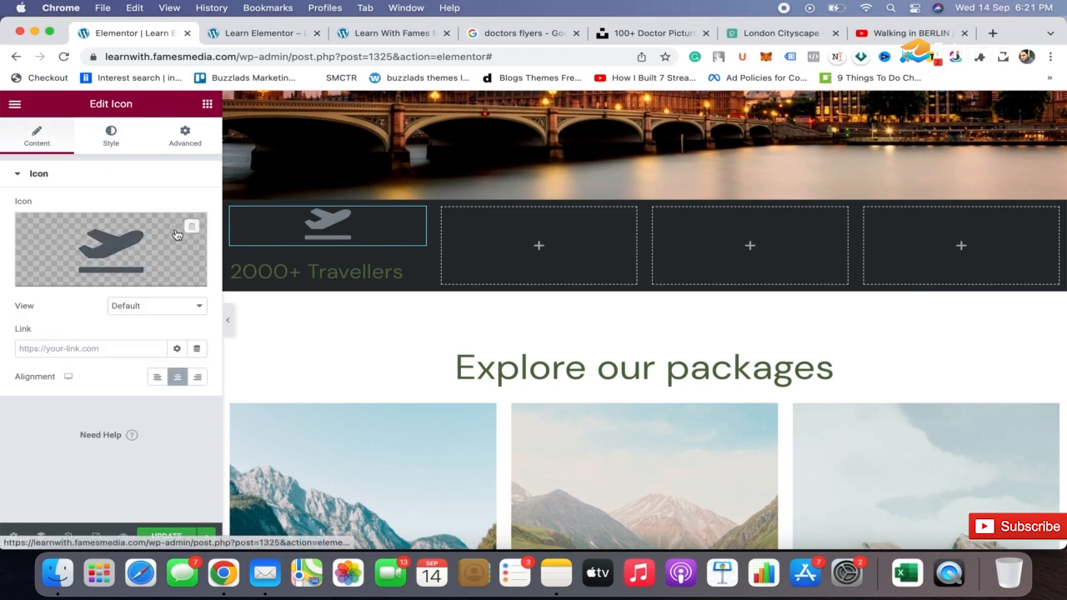
click(108, 140)
click(197, 235)
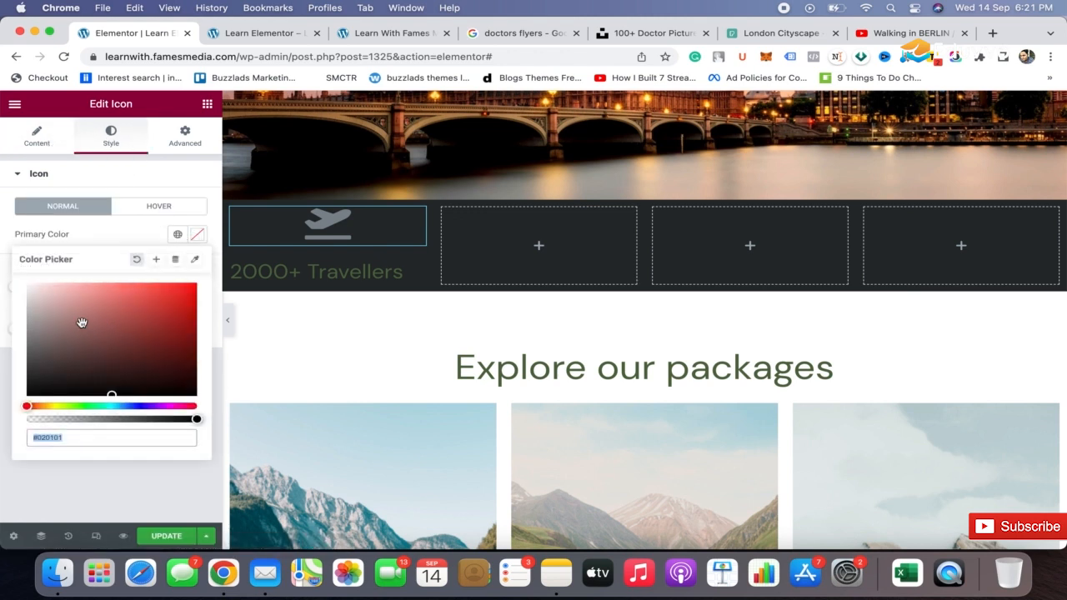
Set the "2000+ Travellers" heading's font size to 18 px and center its alignment.
click(261, 272)
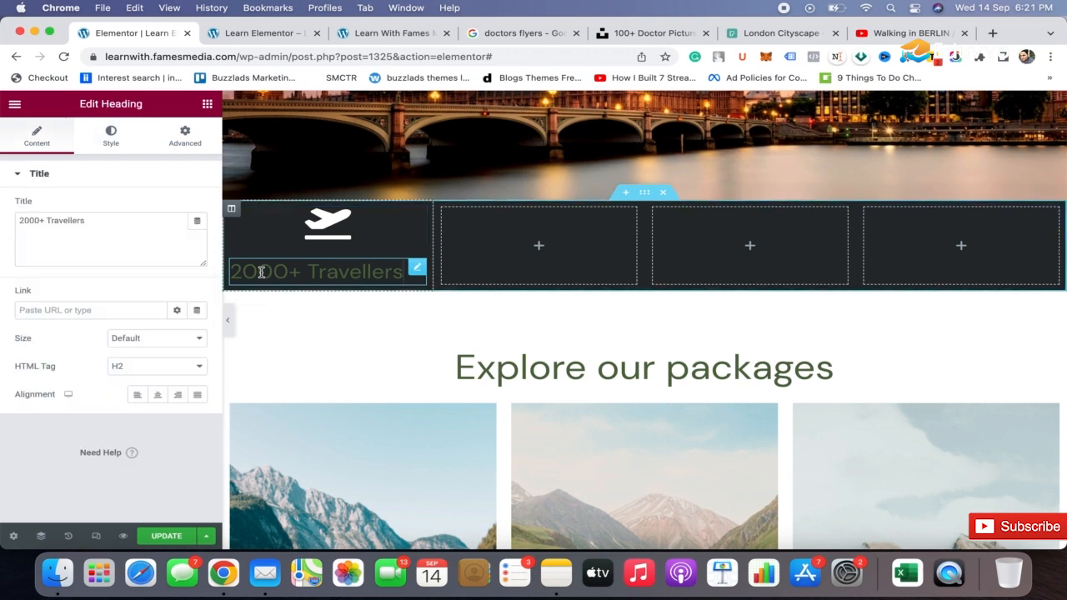
click(114, 133)
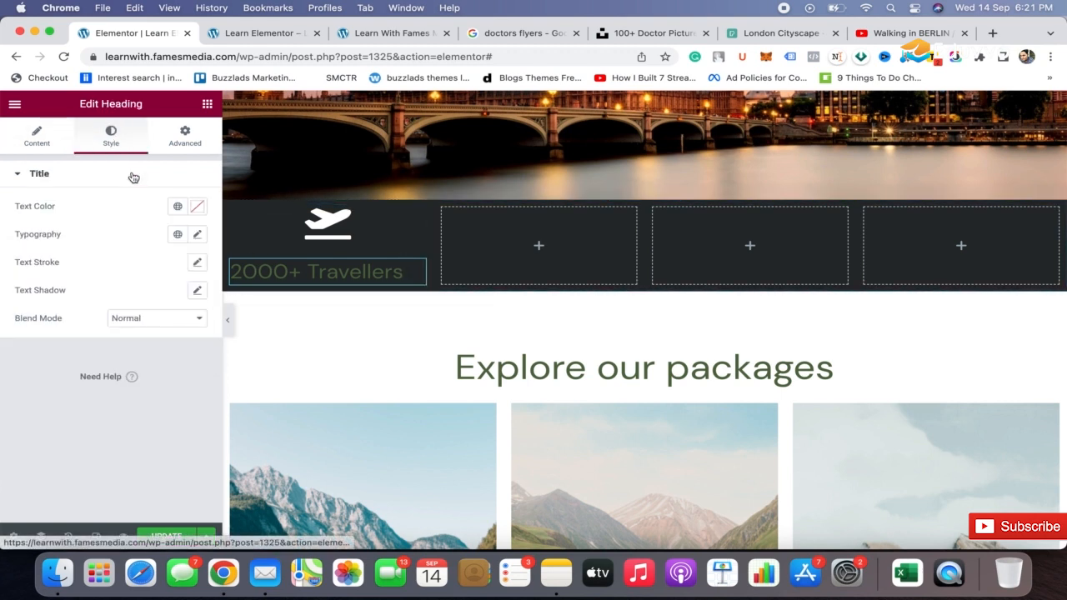
click(198, 238)
drag(26, 343, 35, 343)
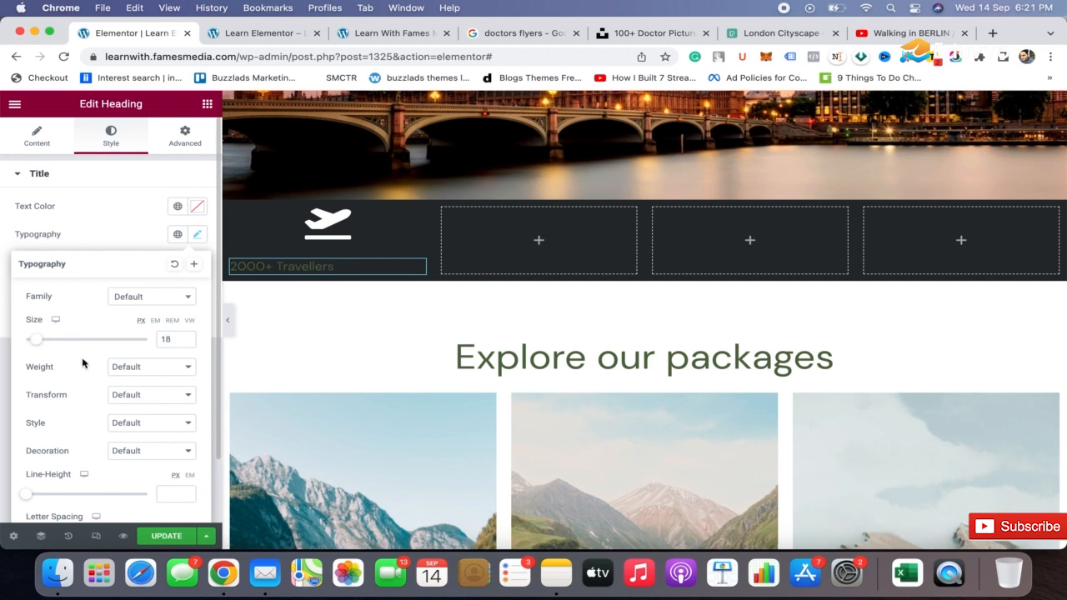
click(107, 206)
click(54, 140)
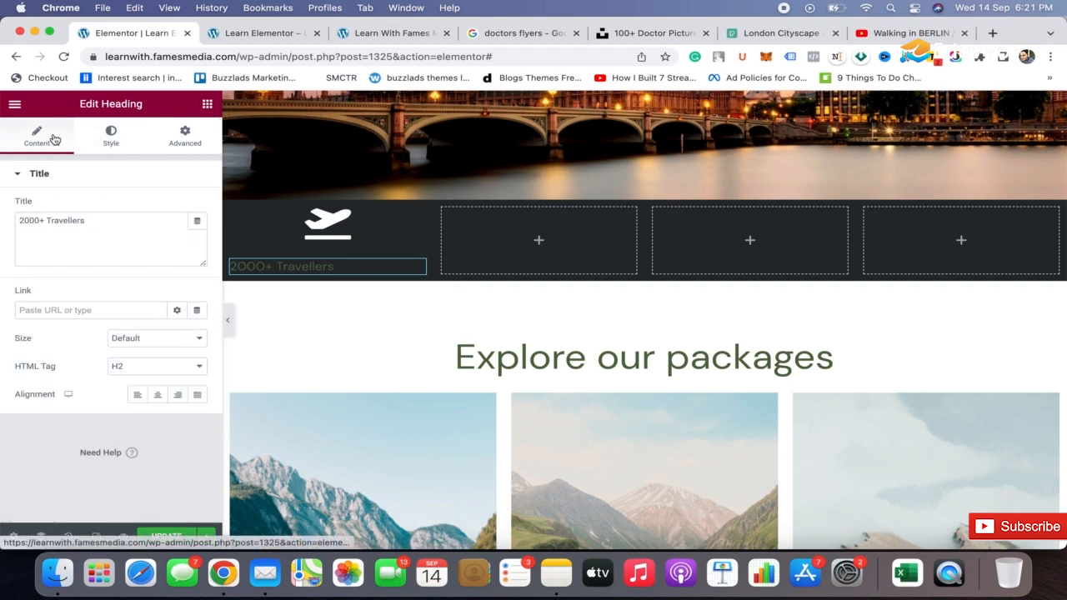
click(157, 395)
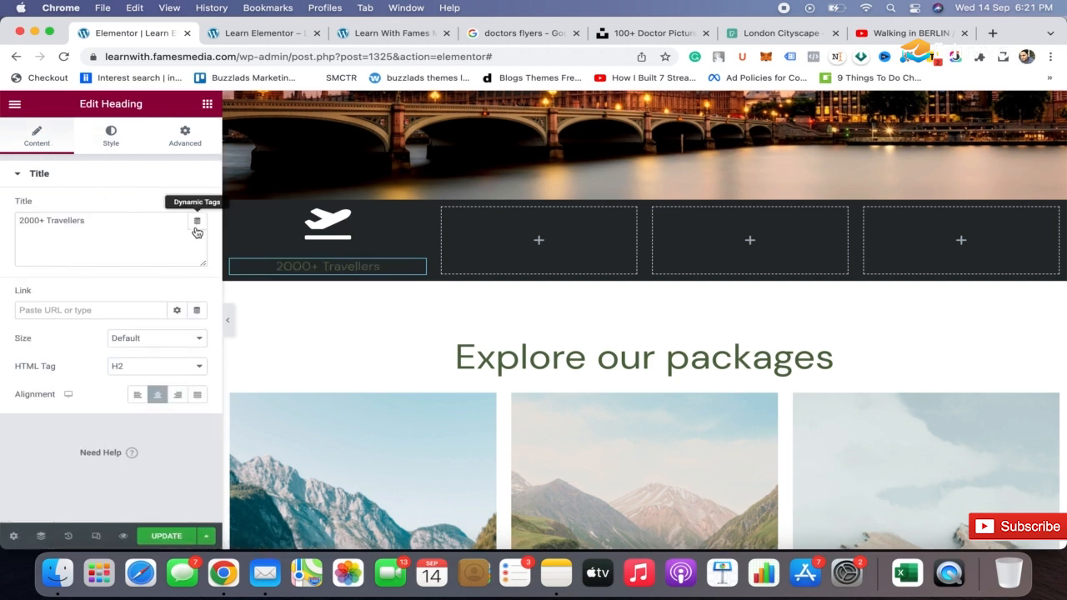
Set the size of the plane icon above "2000+ Travellers" to 35.
click(339, 241)
click(111, 137)
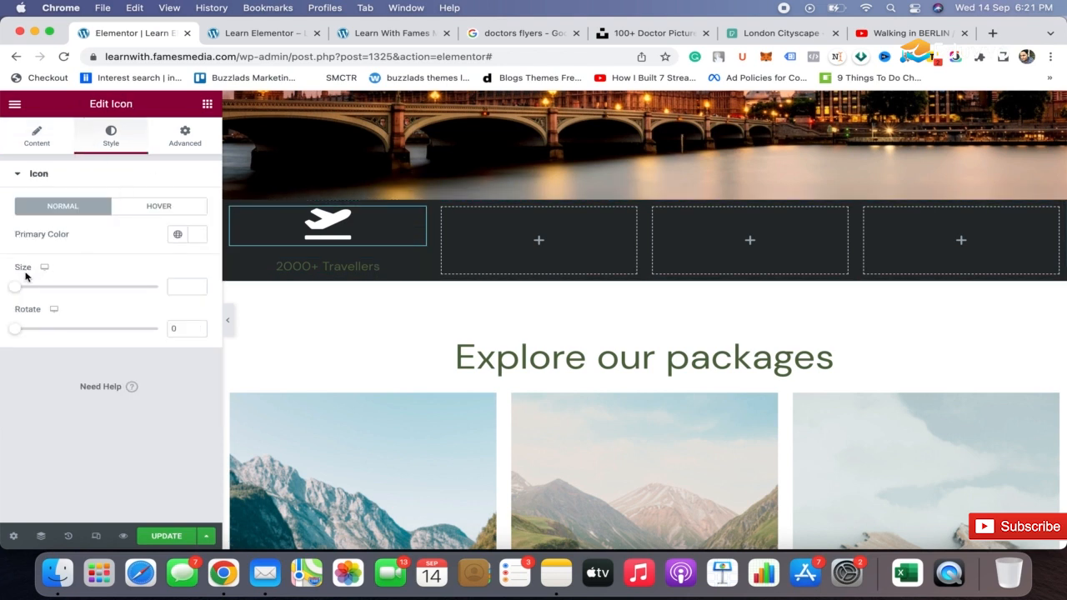
drag(18, 292, 31, 291)
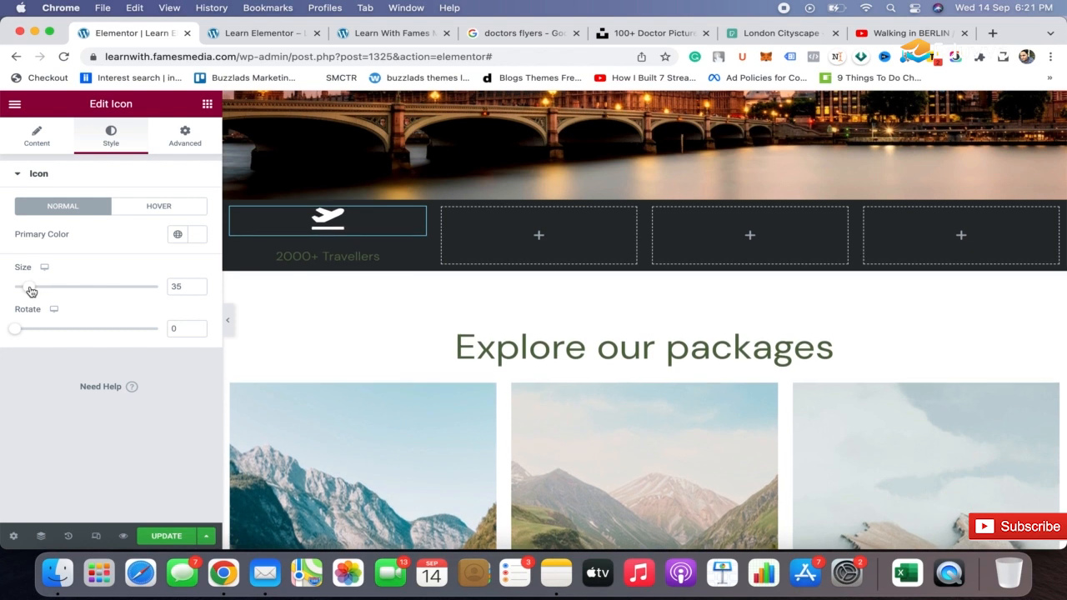
Set the text color of the "2000+ Travellers" heading to white, #FFFFFF.
click(373, 257)
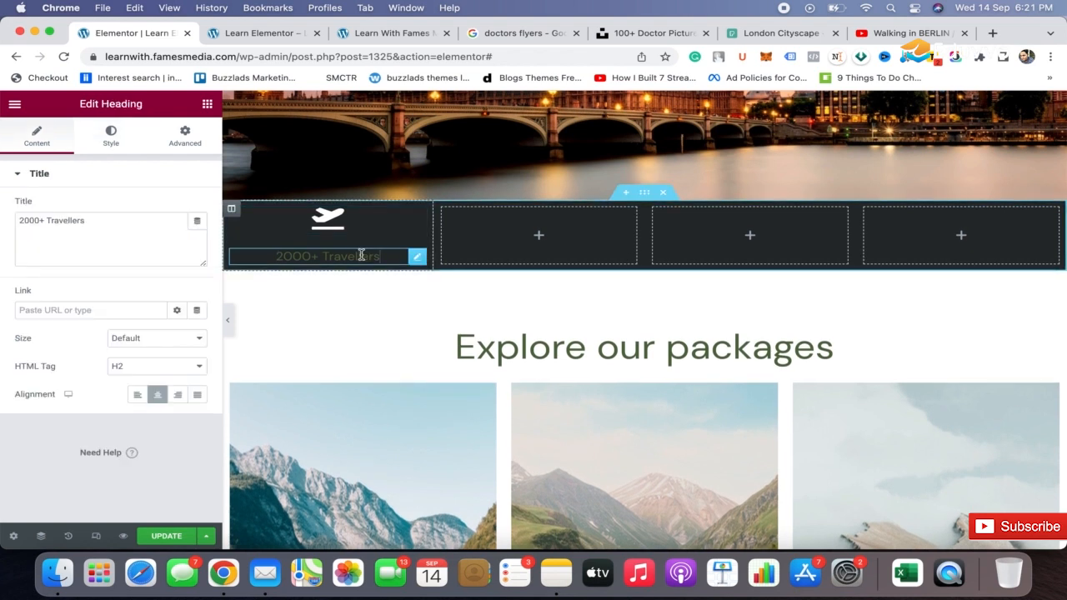
click(107, 140)
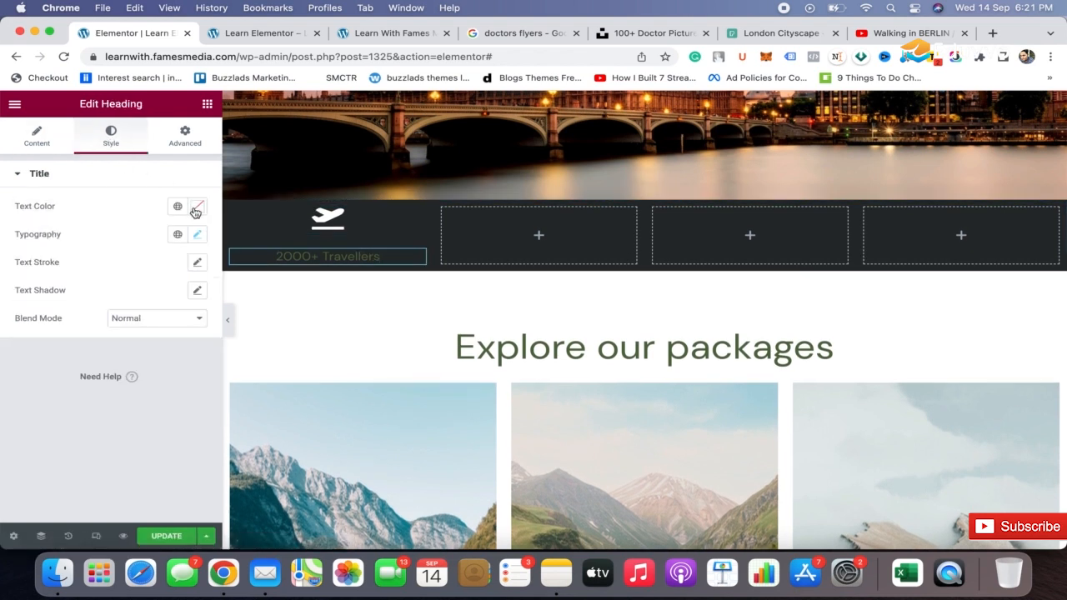
click(197, 206)
click(99, 302)
drag(100, 302, 3, 233)
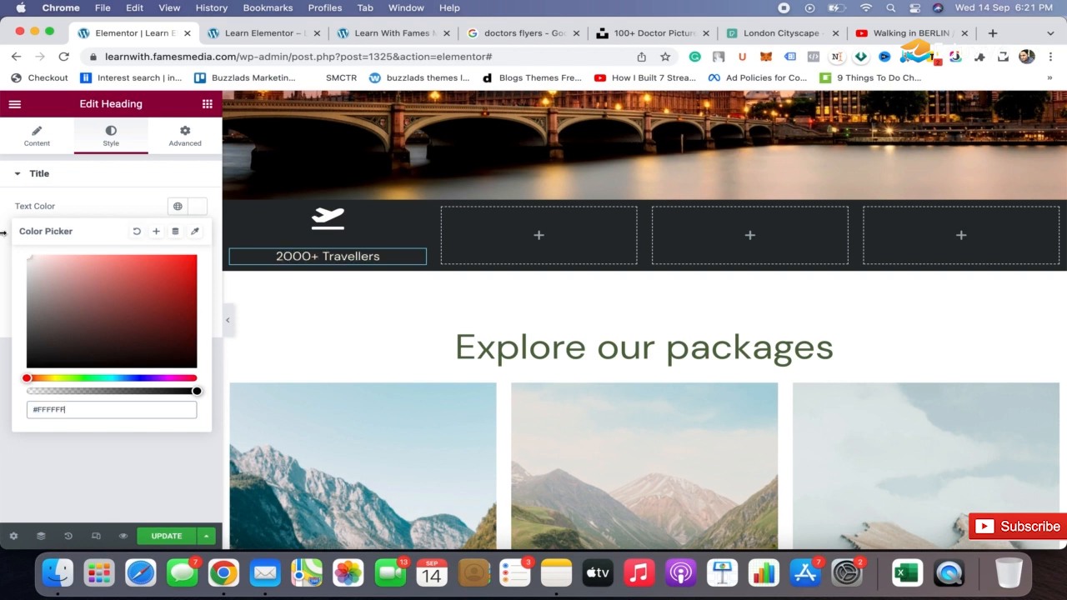
click(153, 203)
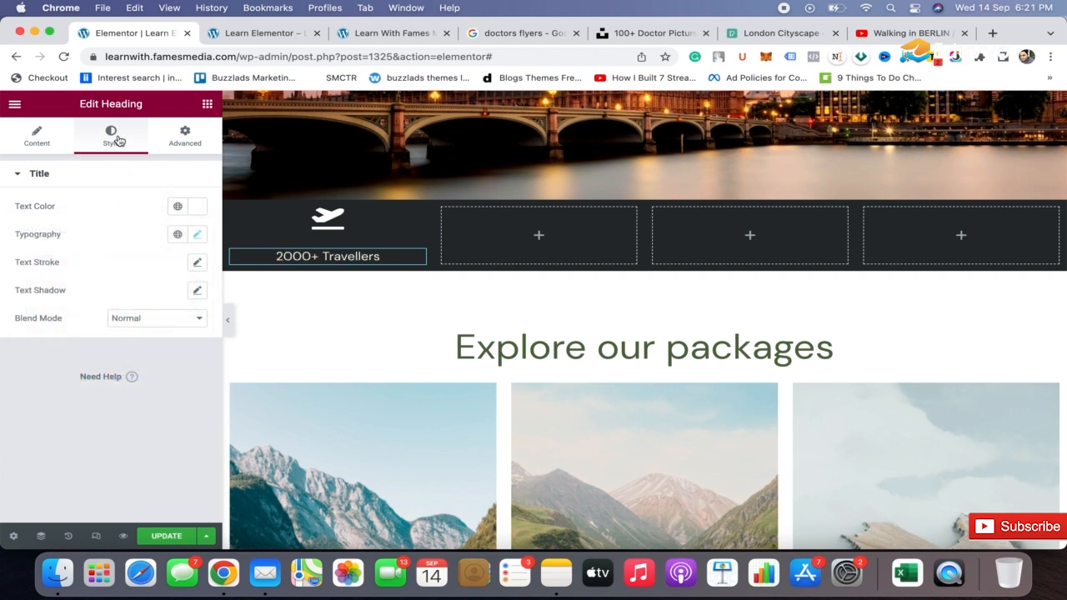
click(198, 236)
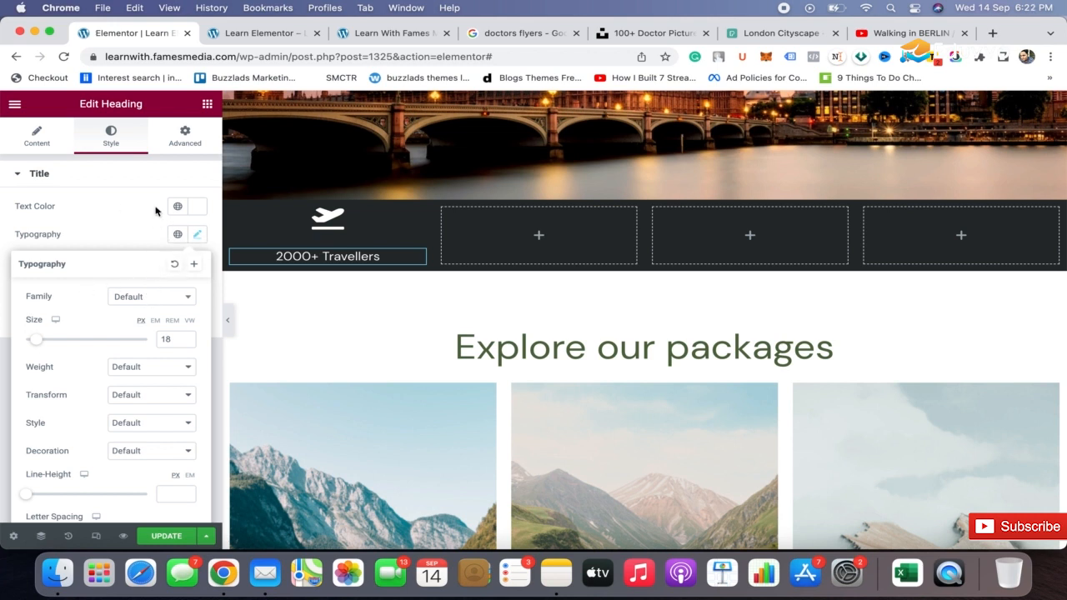
click(100, 223)
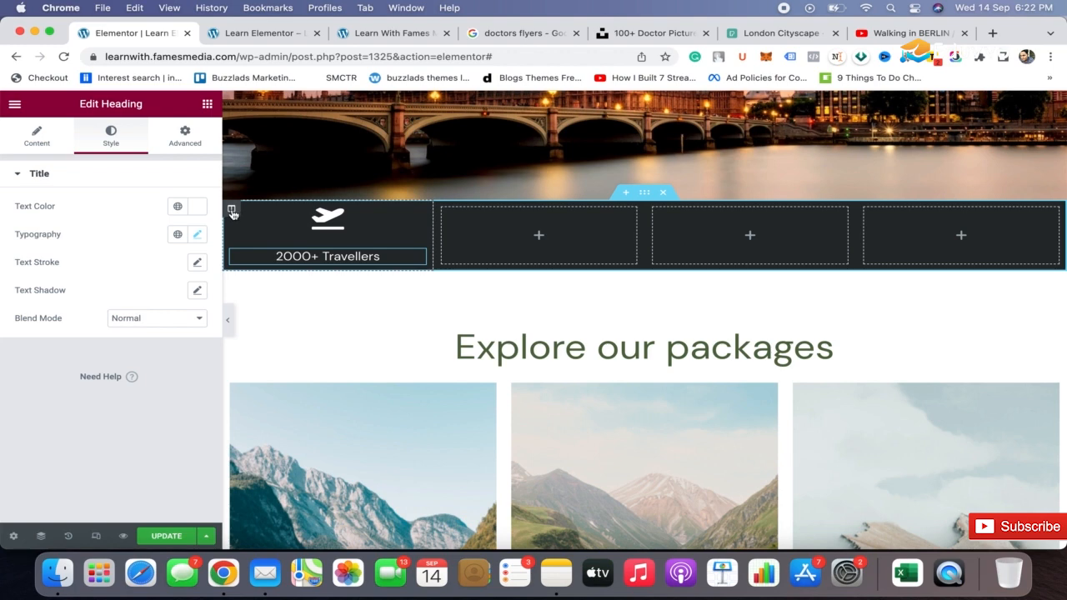
Fill the strip with three duplicates of the styled "2000+ Travellers" column, deleting the three empty columns.
right_click(233, 214)
click(269, 241)
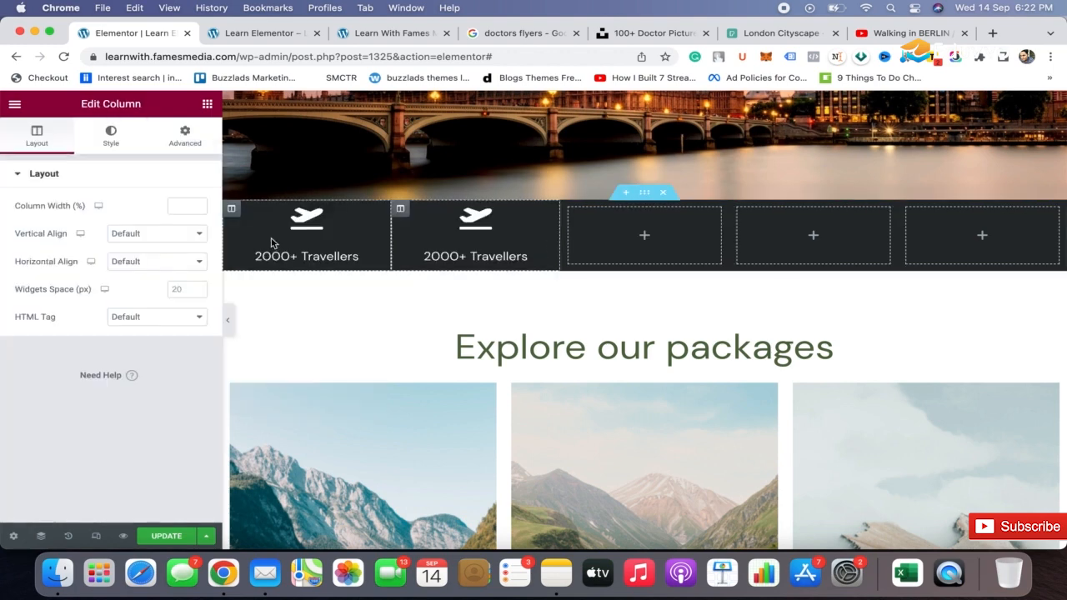
right_click(568, 211)
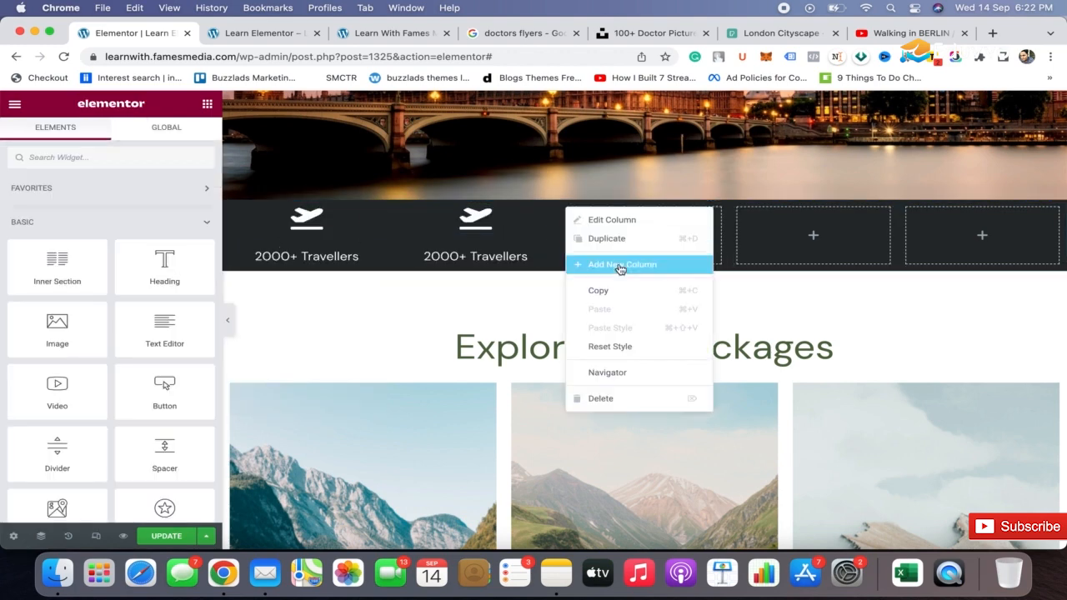
click(639, 396)
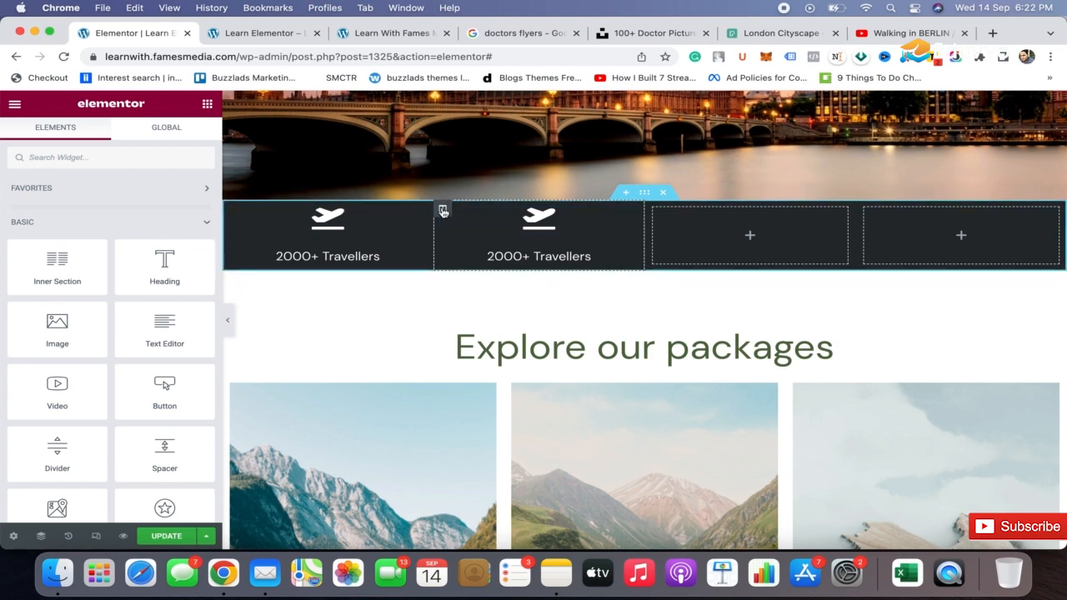
right_click(443, 212)
click(483, 240)
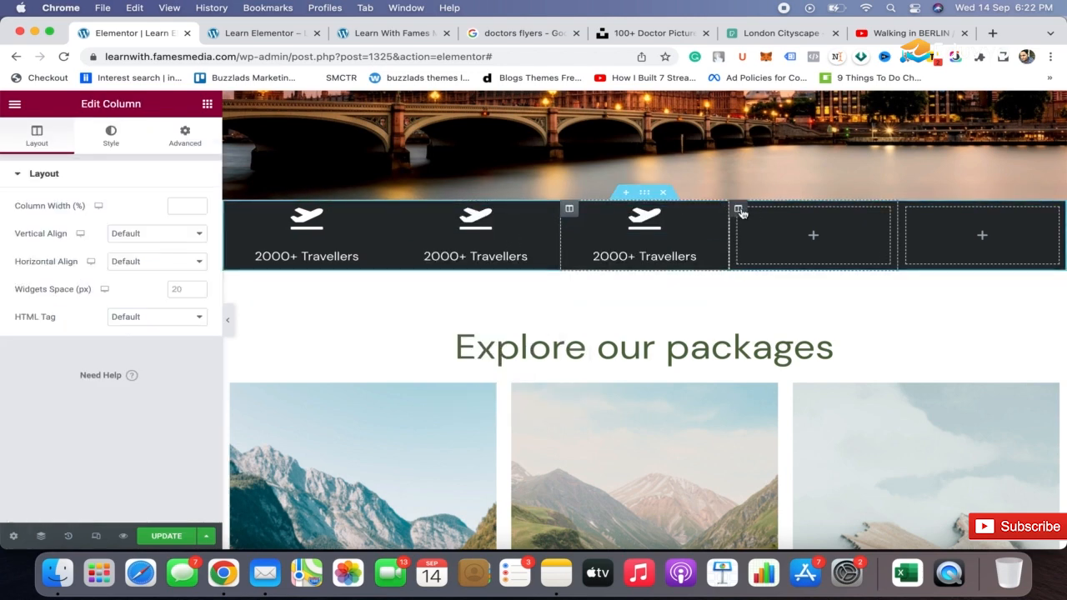
right_click(740, 212)
click(807, 400)
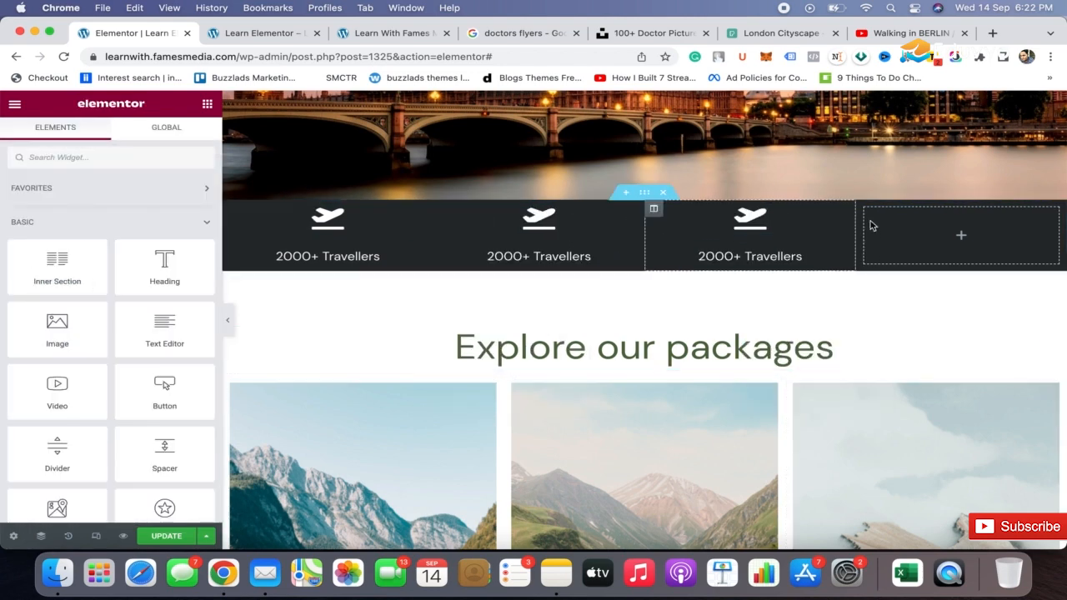
right_click(870, 217)
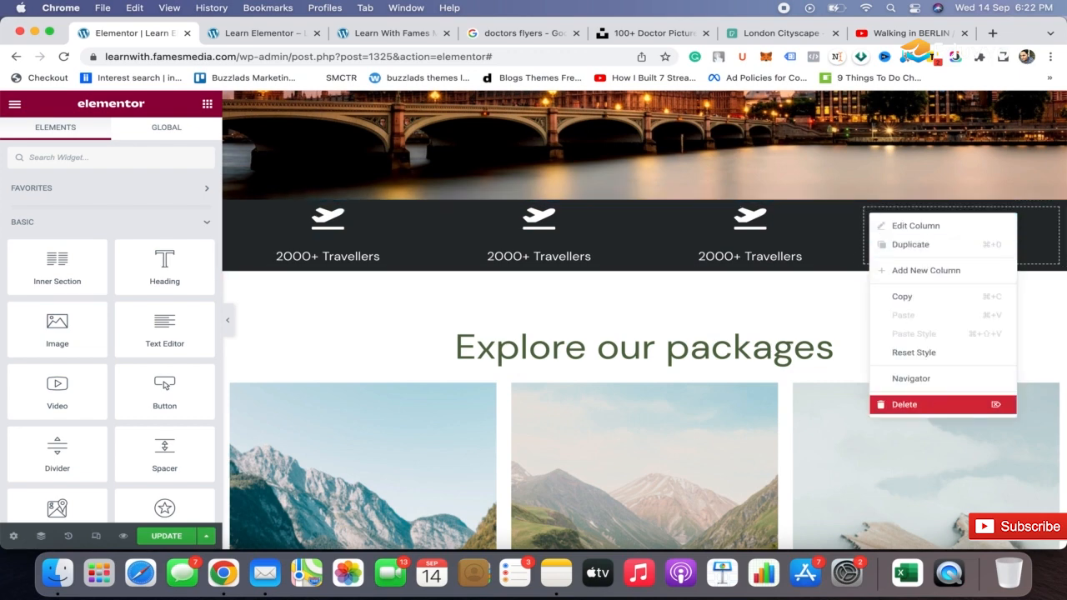
click(940, 403)
right_click(799, 213)
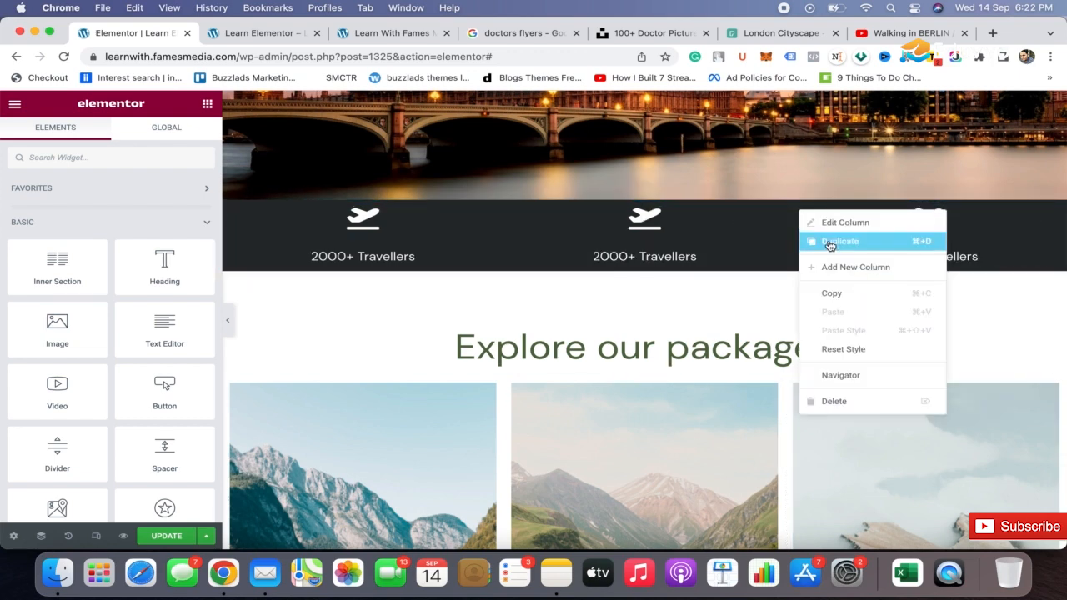
click(822, 241)
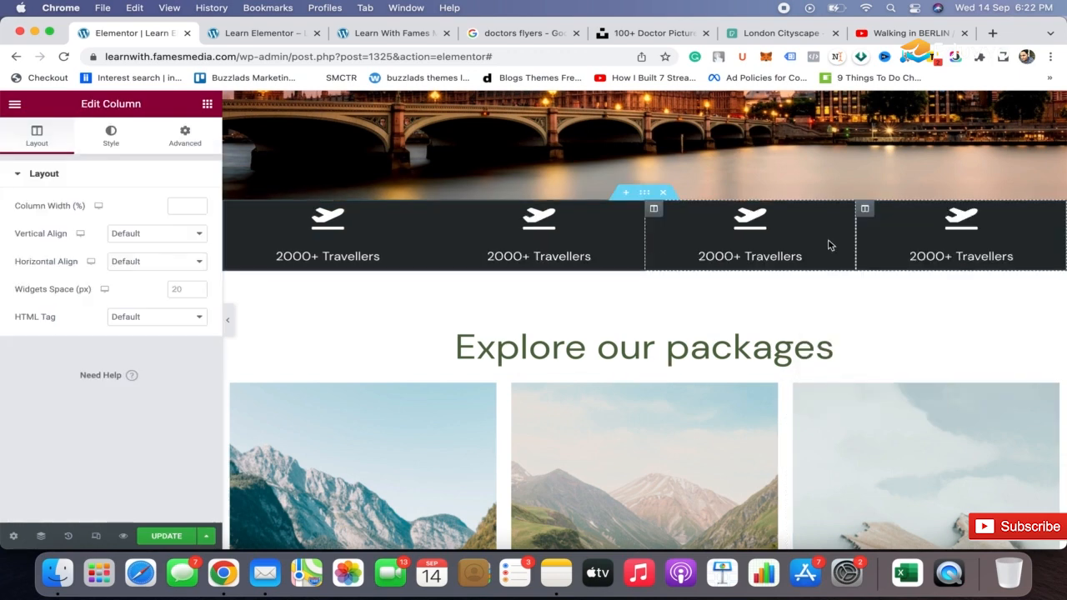
Replace the plane icon in the second column with the Podcast icon from the icon library.
click(532, 225)
click(134, 253)
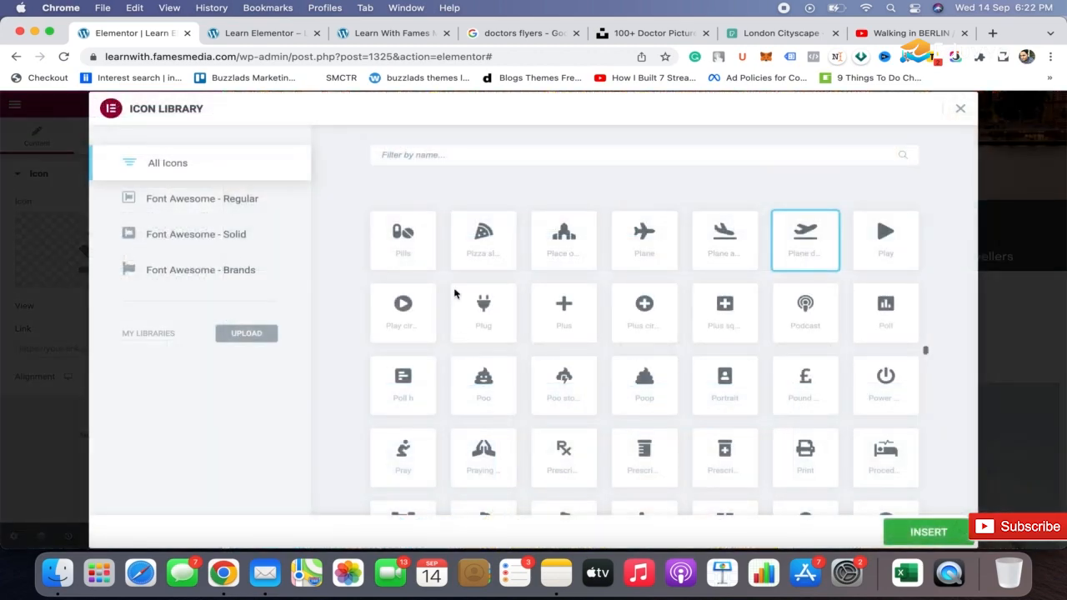
click(800, 302)
click(917, 527)
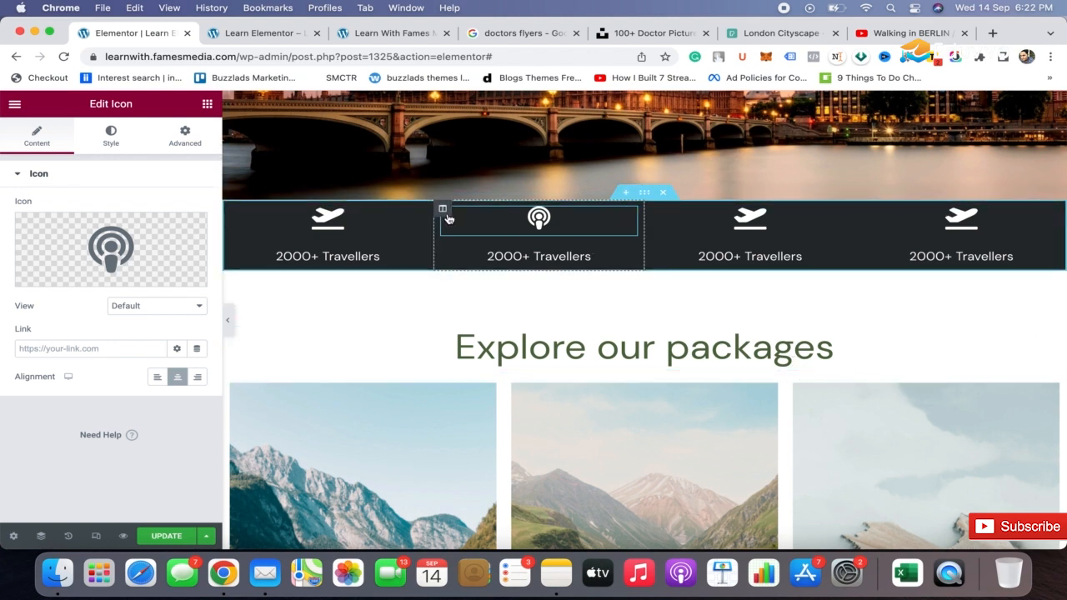
Replace the plane icon in the strip's third column with the Rainbow icon from the icon library.
click(744, 226)
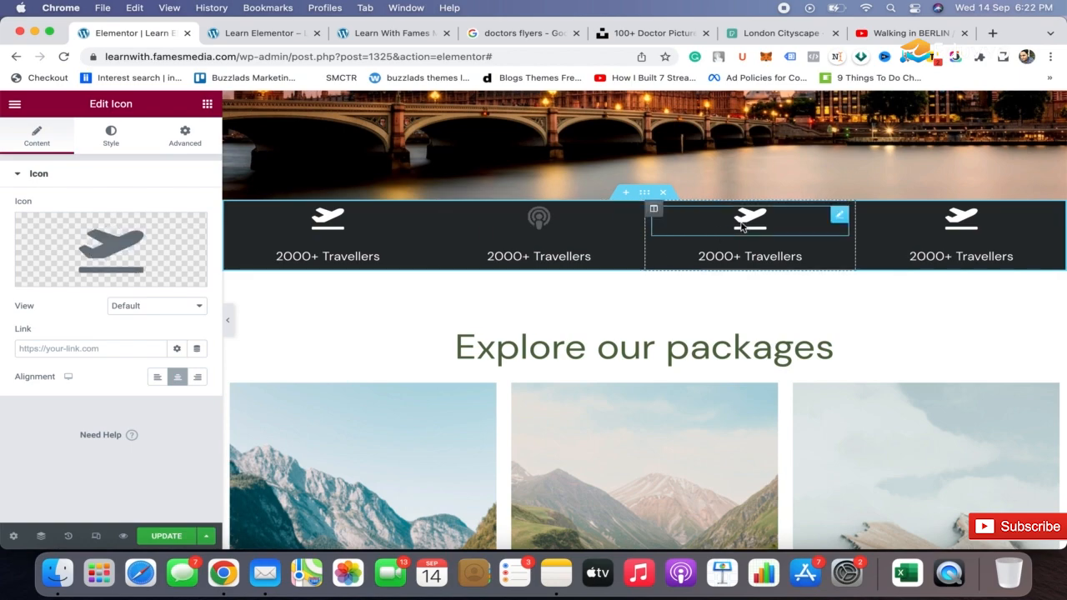
click(107, 263)
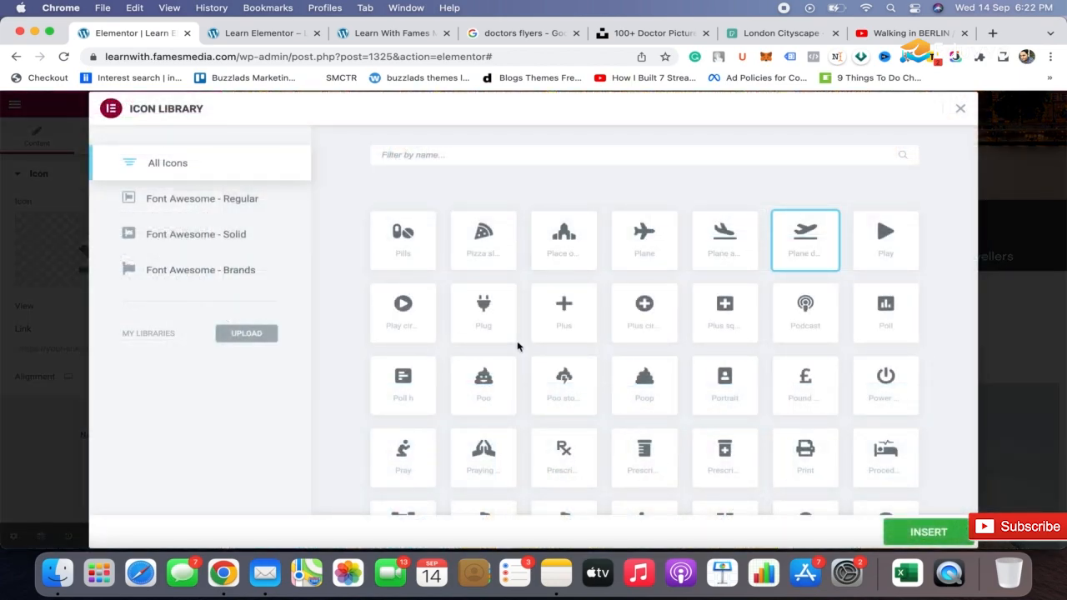
scroll(517, 346, down, 2)
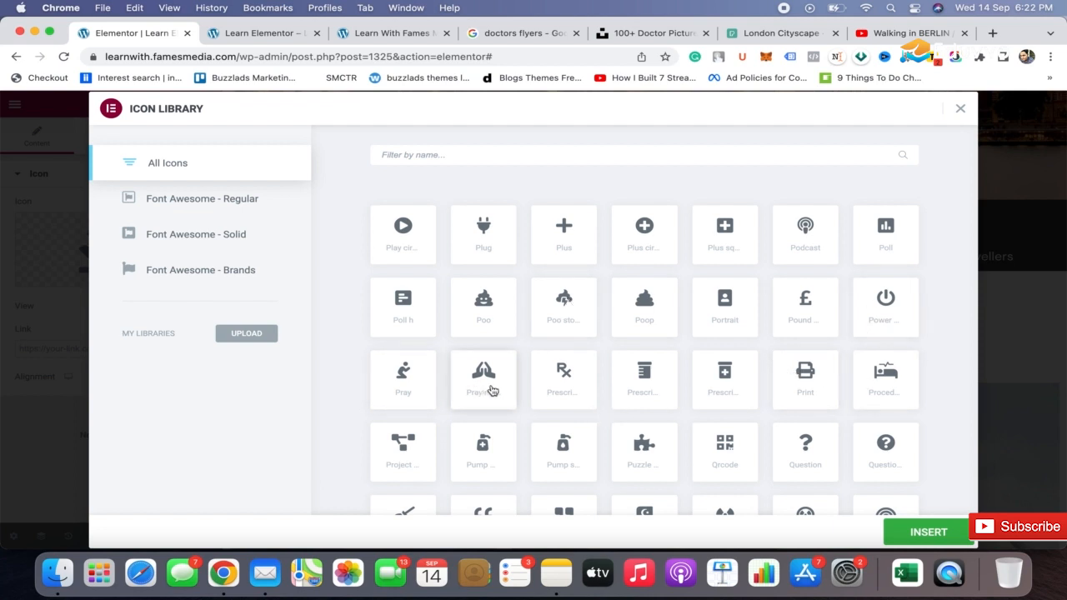
scroll(425, 469, down, 3)
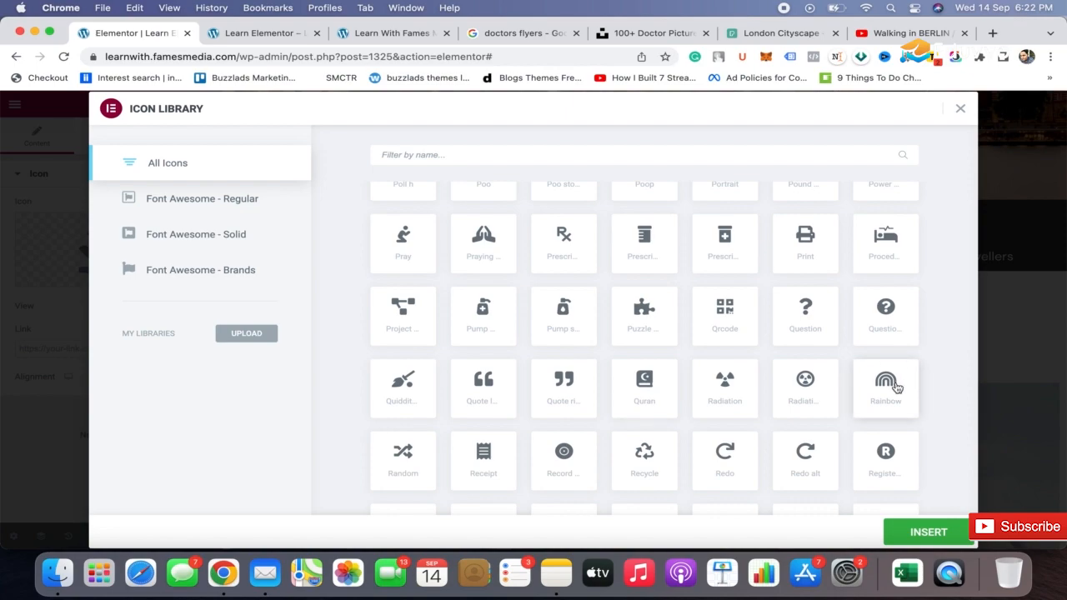
click(897, 385)
click(915, 534)
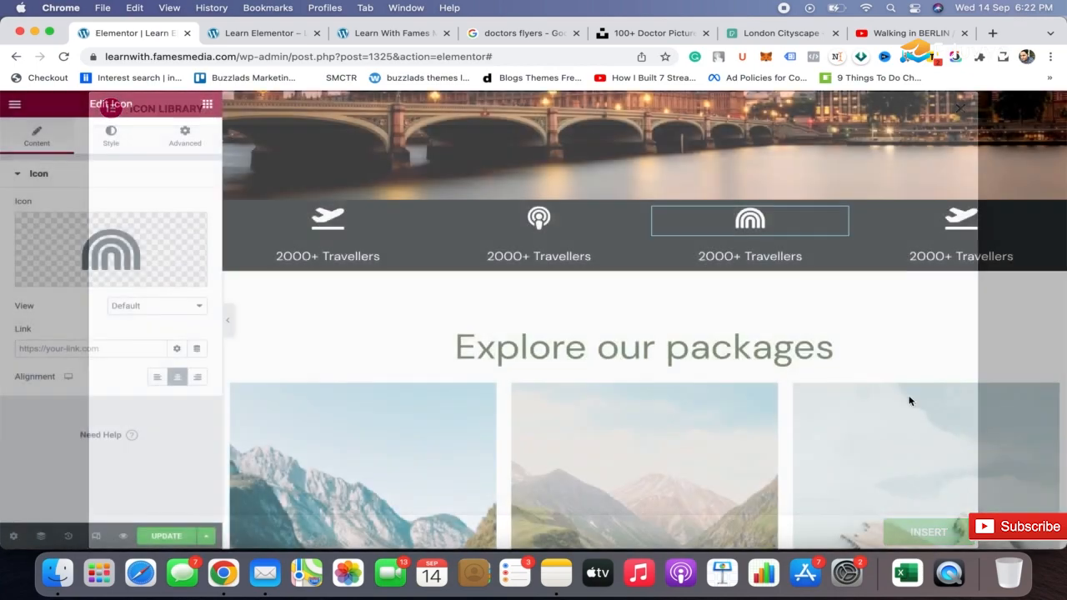
Replace the plane icon in the strip's fourth column with the circled-R Registered icon from the icon library.
click(962, 218)
click(106, 243)
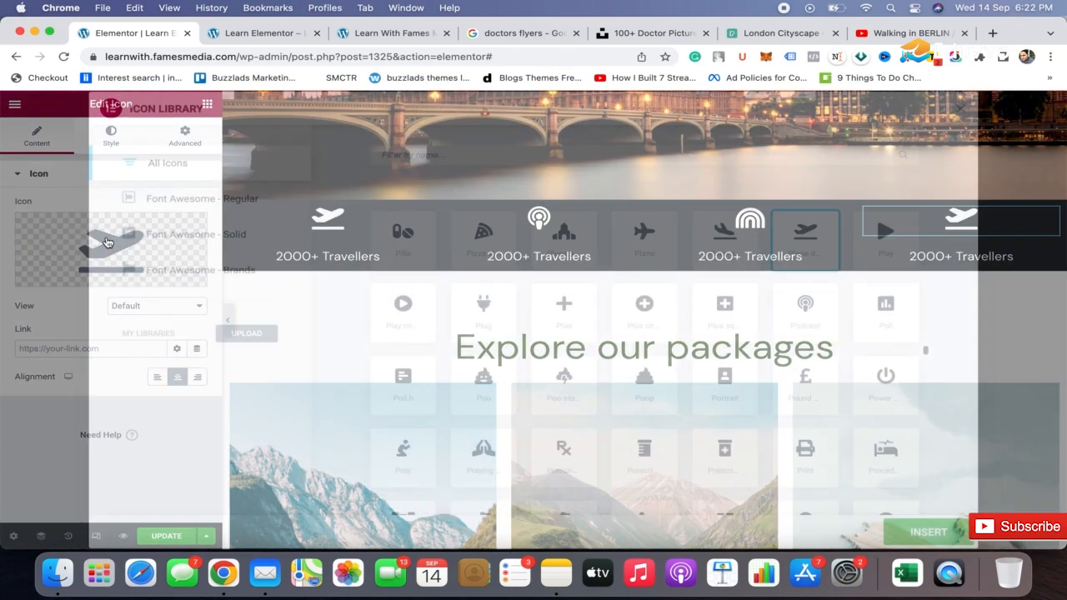
scroll(853, 467, down, 5)
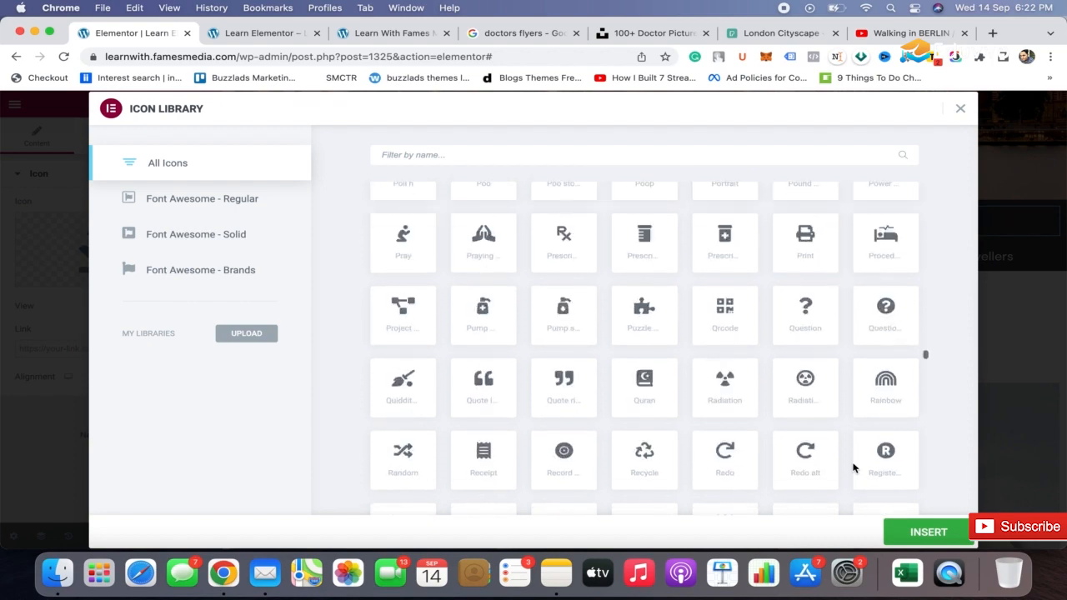
click(897, 452)
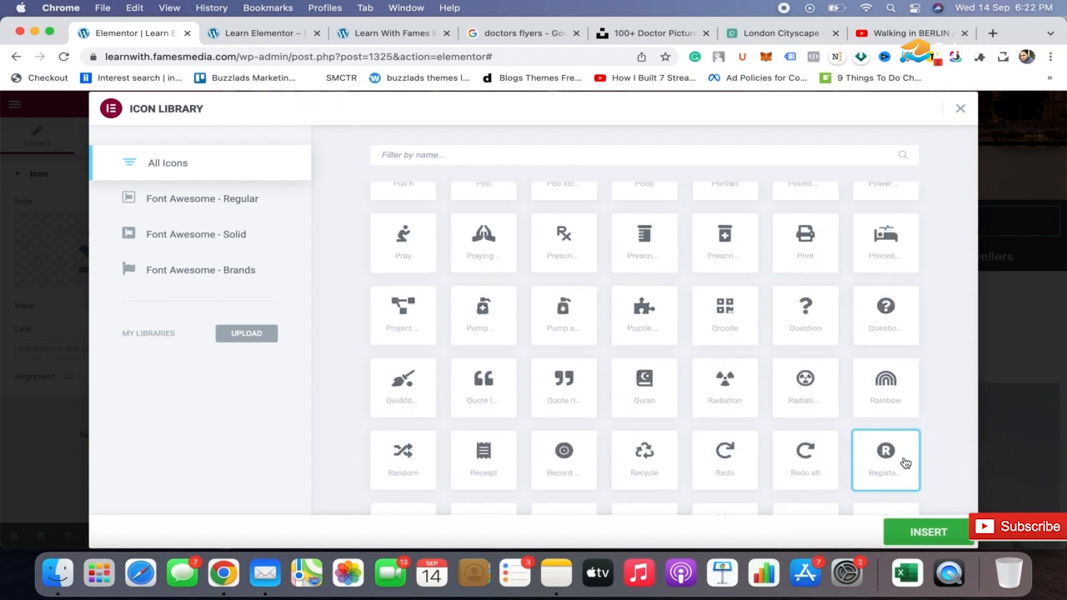
click(927, 532)
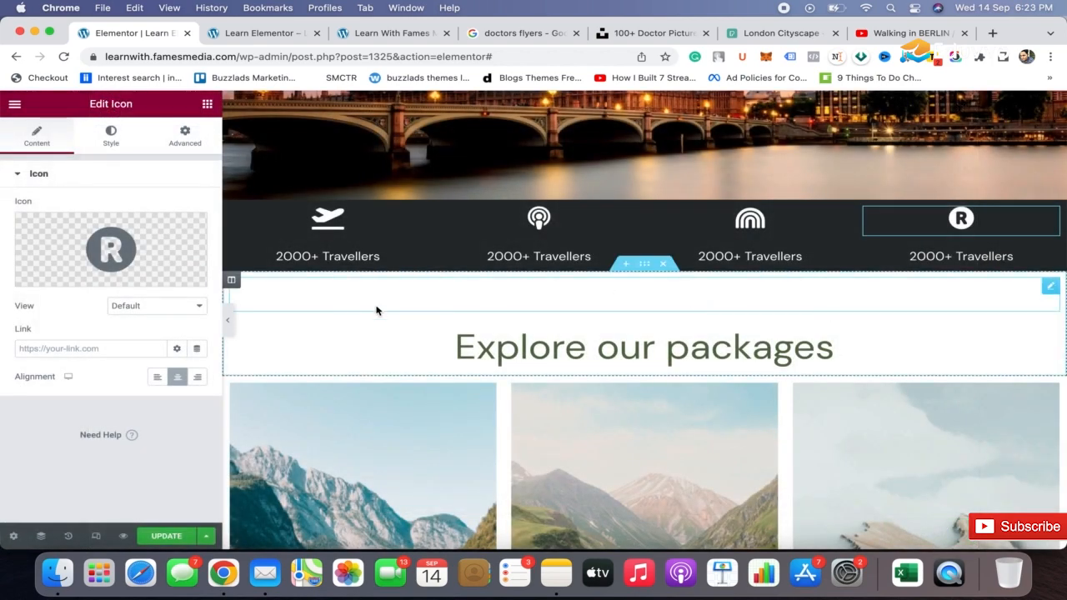
Unlink the padding values of the dark statistics strip and set its top and bottom padding to 10 px.
click(228, 321)
scroll(701, 176, up, 4)
scroll(700, 179, up, 2)
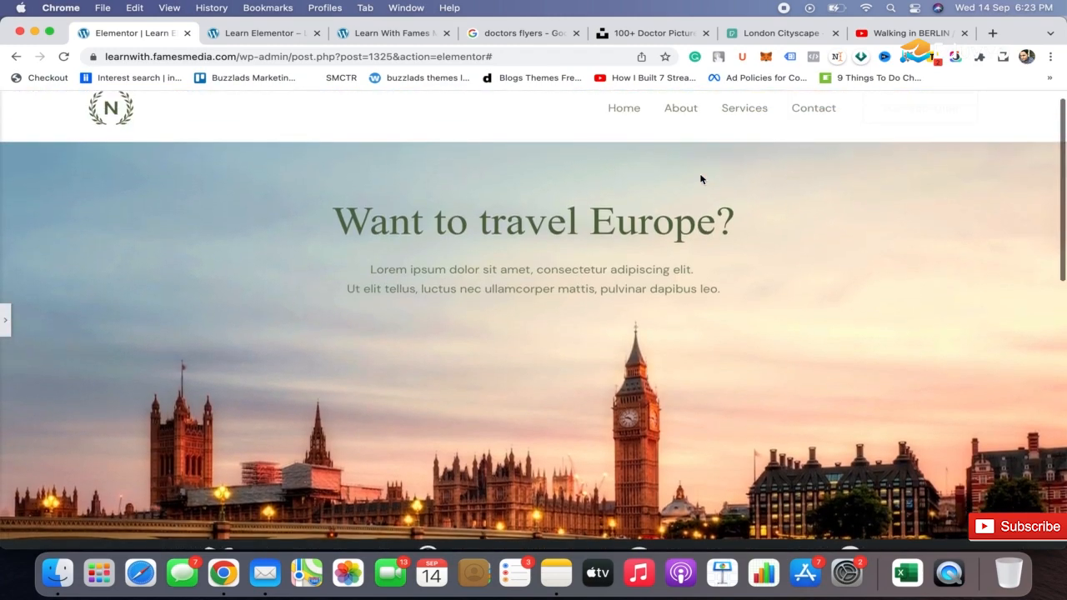
scroll(700, 178, down, 5)
scroll(701, 179, up, 2)
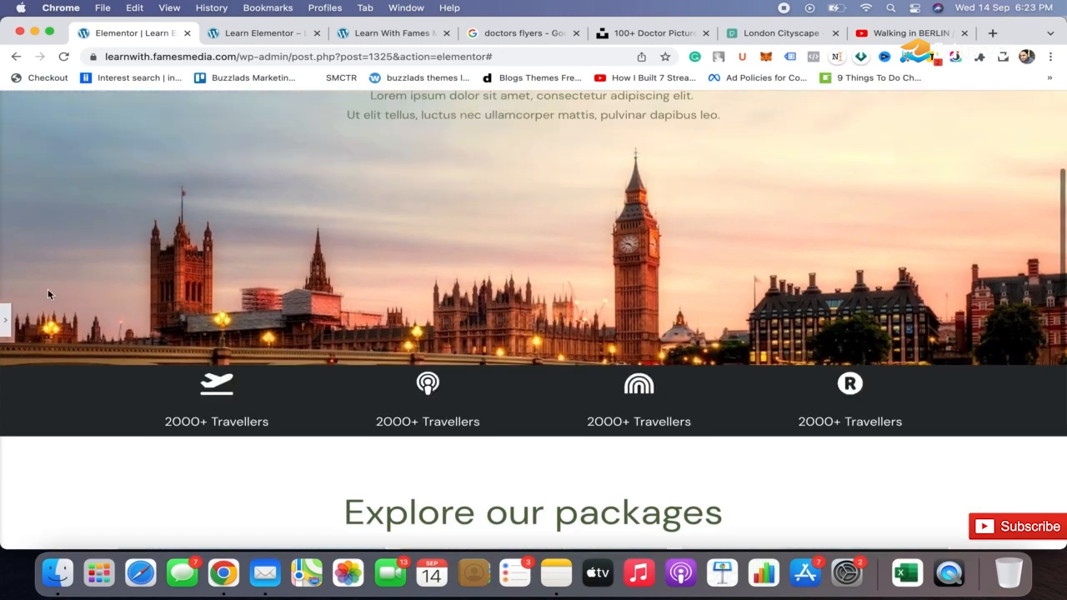
click(4, 320)
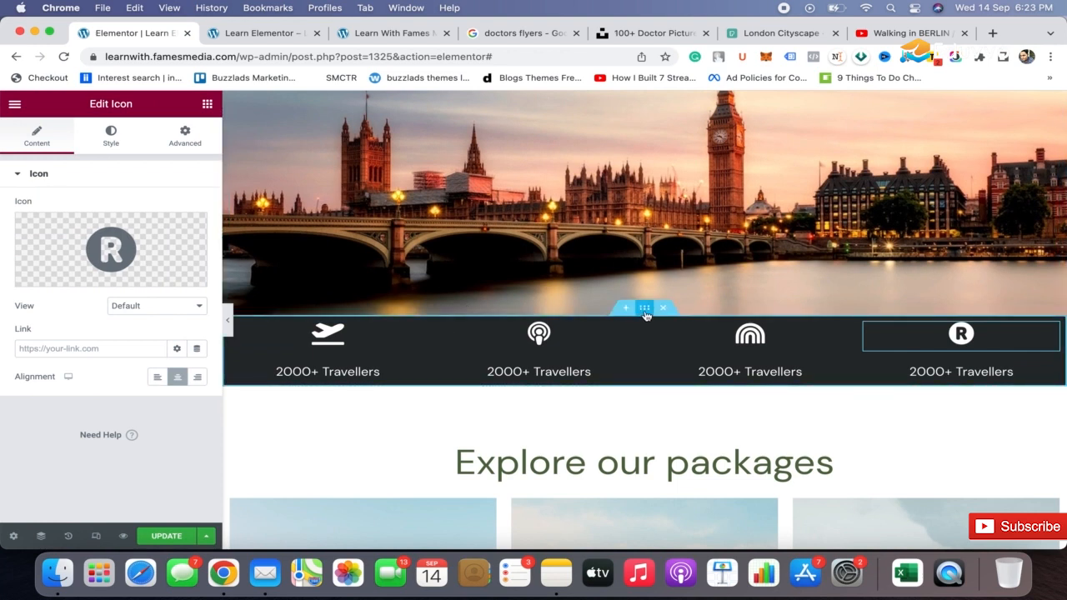
click(644, 309)
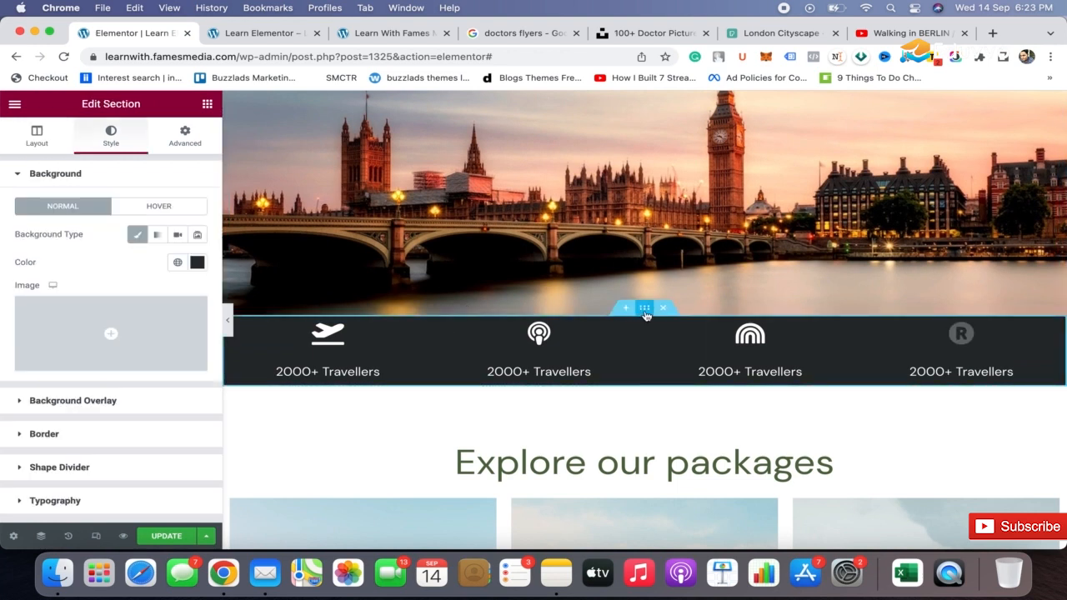
click(183, 140)
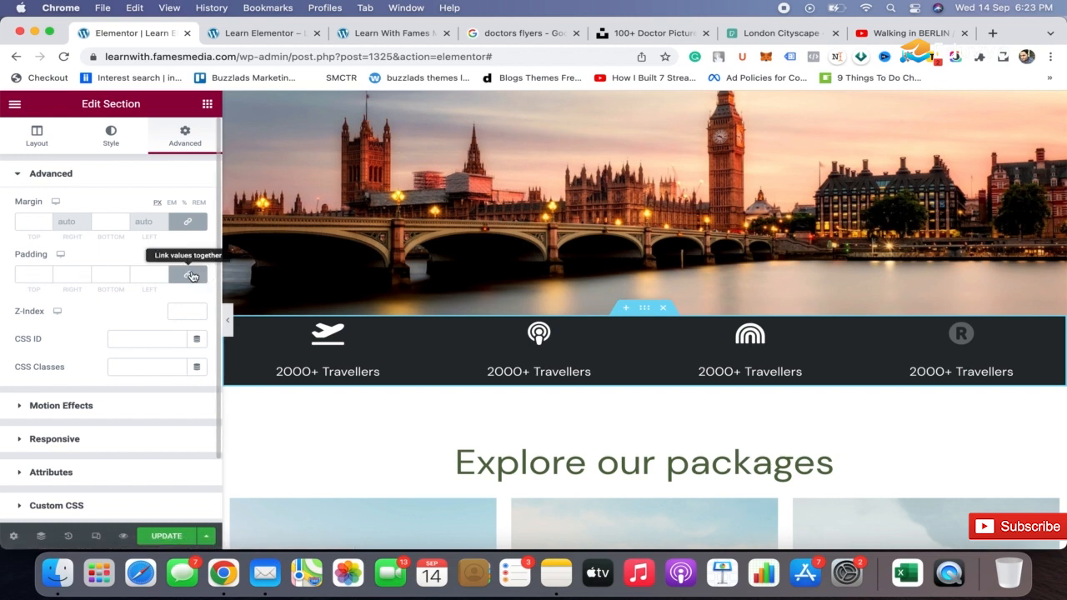
click(191, 275)
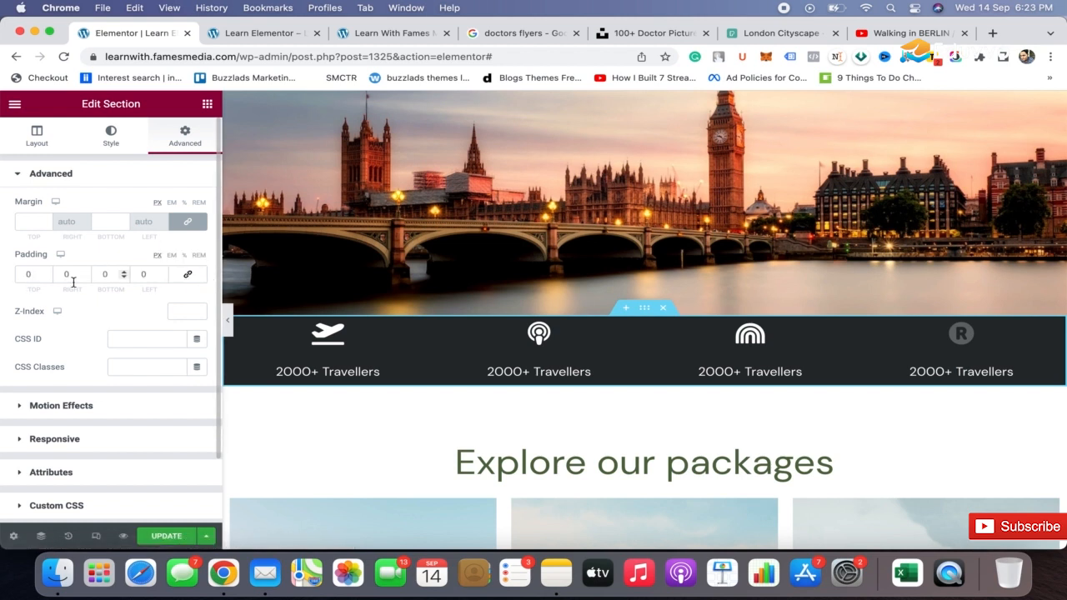
click(24, 276)
text(10)
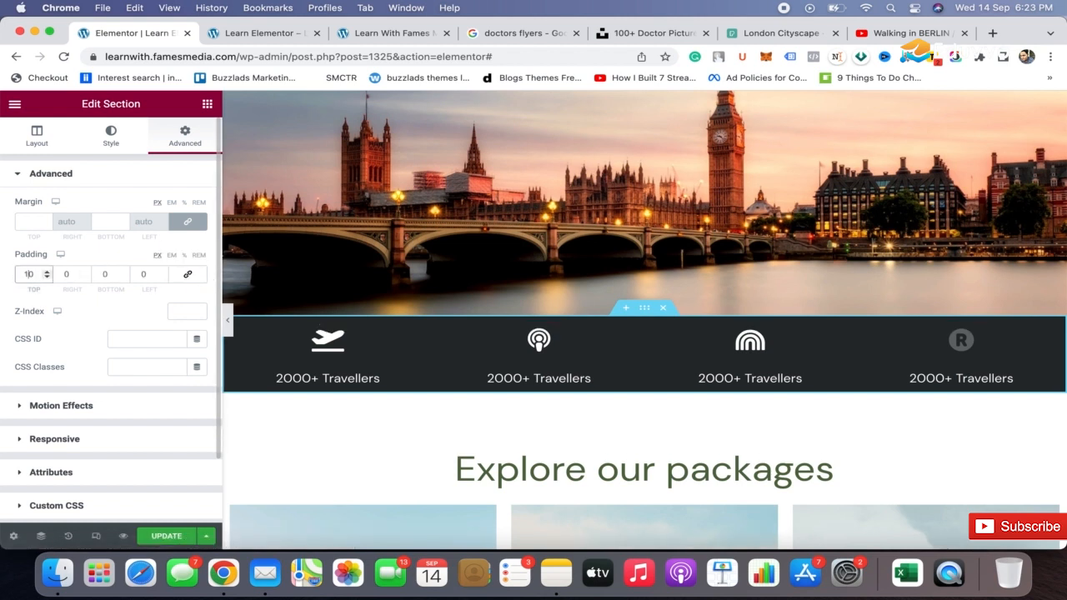
click(105, 275)
text(10)
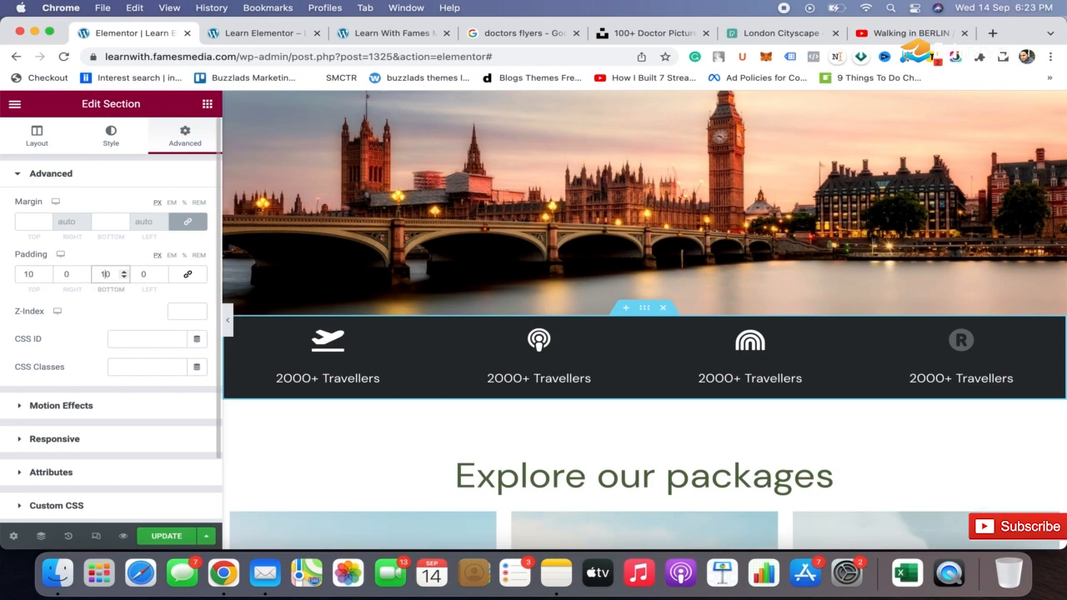
Review the page at full width, checking the banner, the statistics strip and the tour package cards.
click(228, 322)
scroll(703, 257, down, 3)
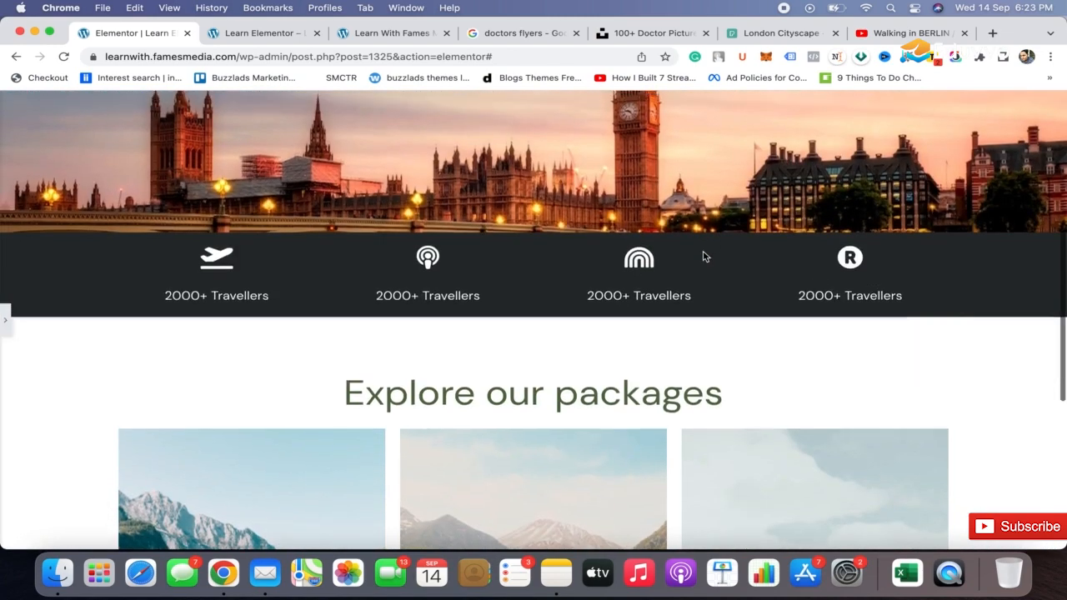
scroll(703, 251, up, 4)
scroll(703, 251, down, 5)
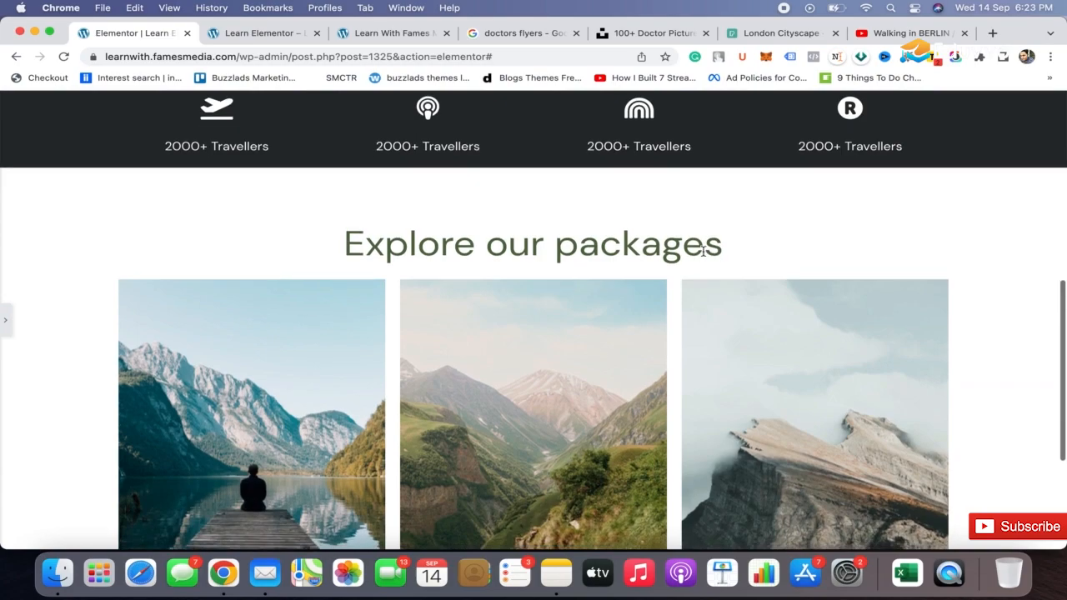
scroll(703, 250, up, 5)
scroll(703, 252, down, 4)
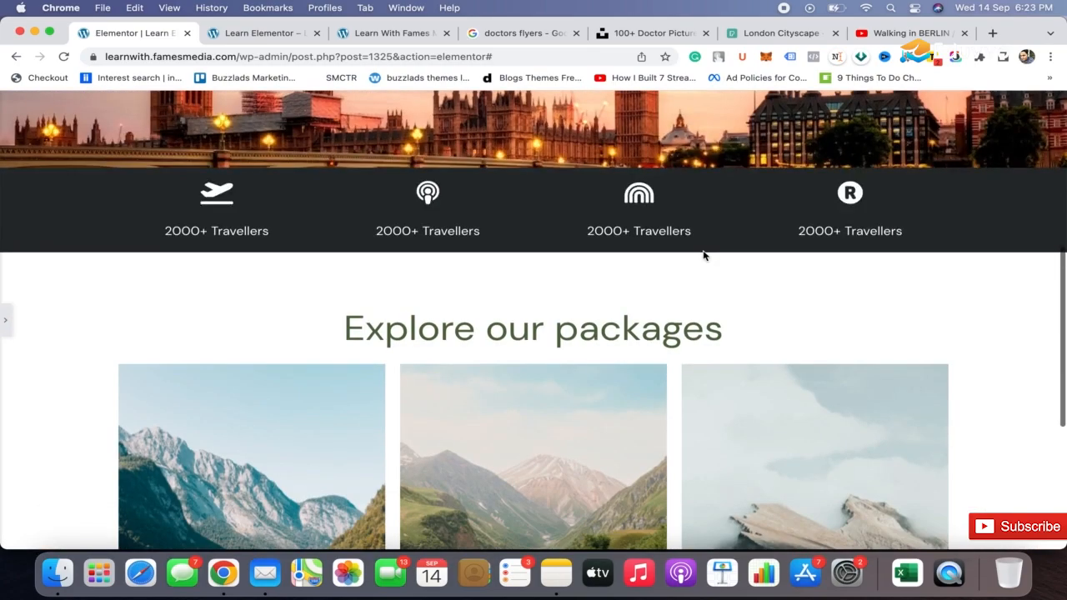
scroll(703, 255, down, 4)
scroll(703, 249, up, 5)
scroll(704, 261, down, 1)
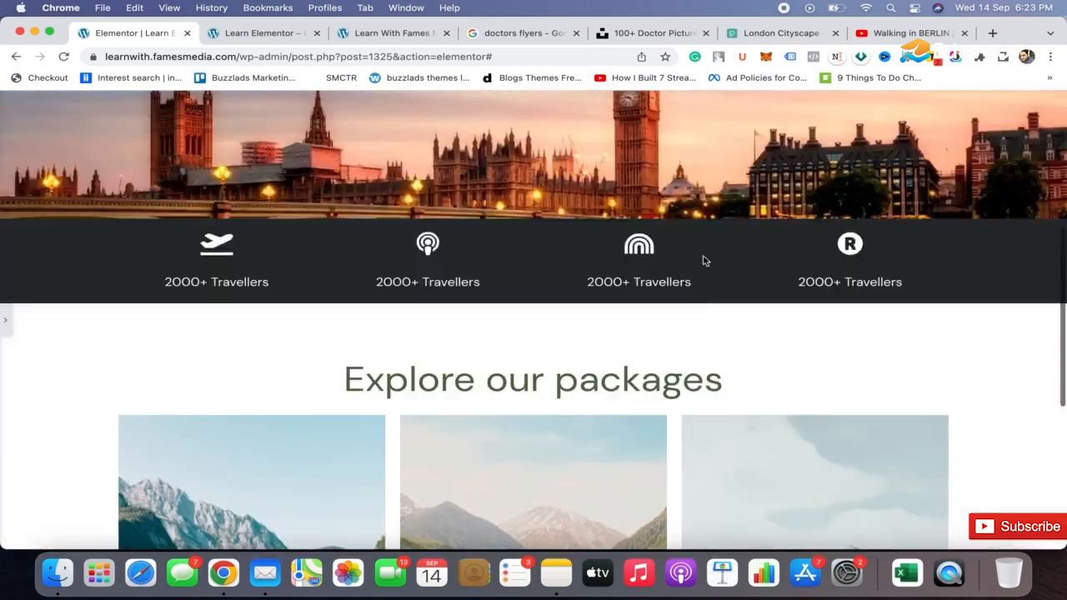
scroll(703, 261, down, 5)
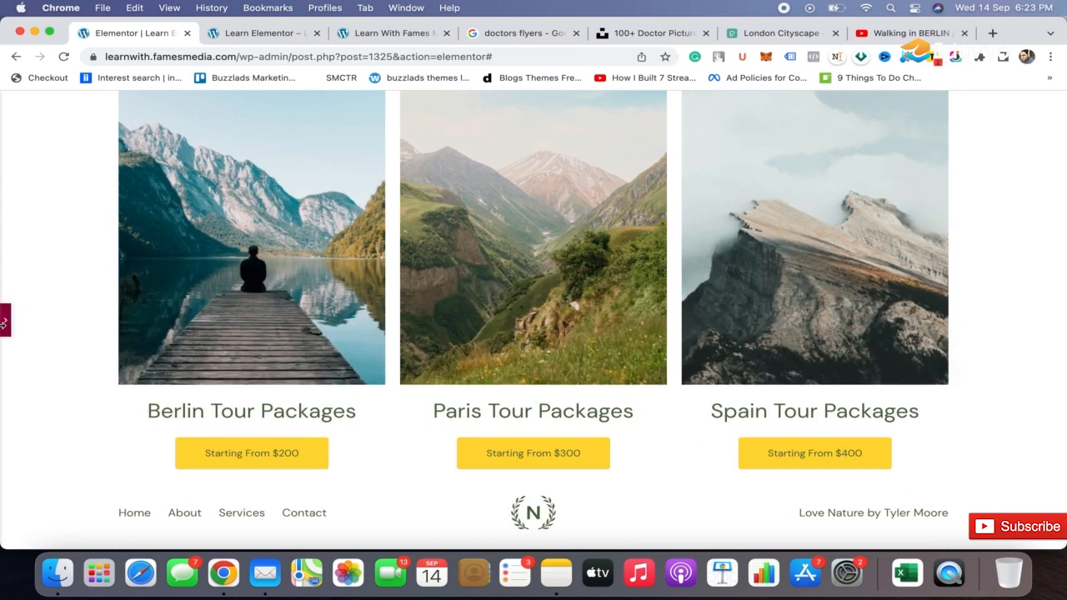
Add a two-column section below the tour packages and place a Video widget in its second column.
click(5, 321)
scroll(566, 324, down, 3)
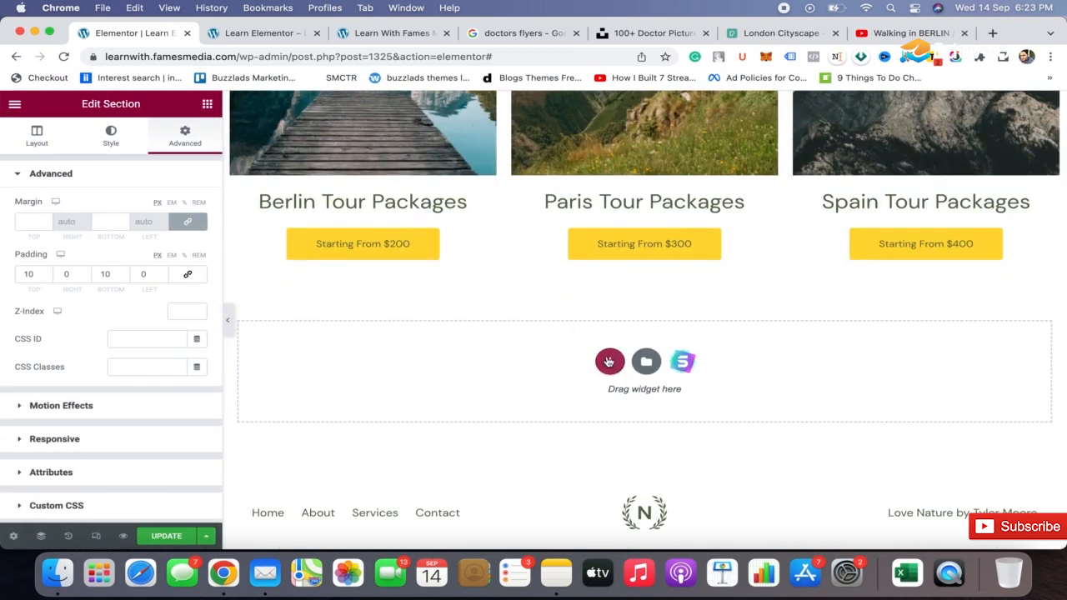
click(609, 362)
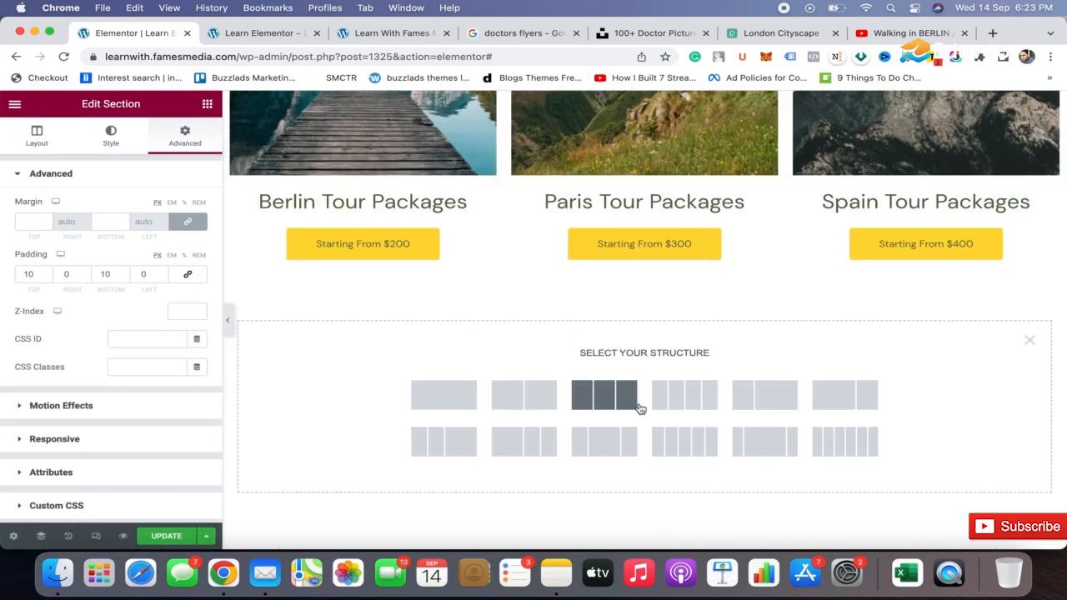
click(527, 394)
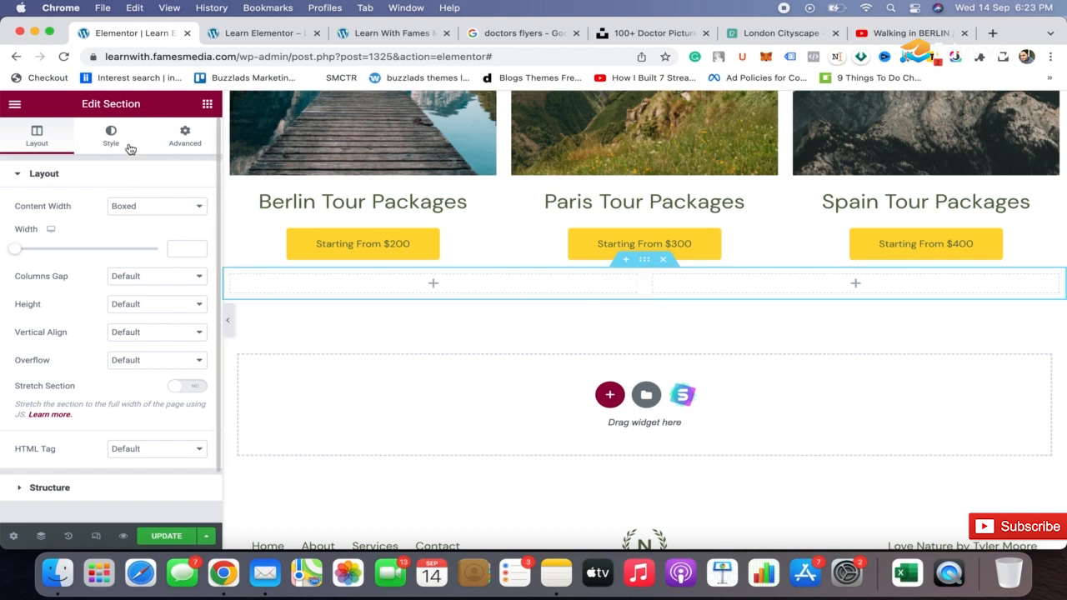
click(208, 103)
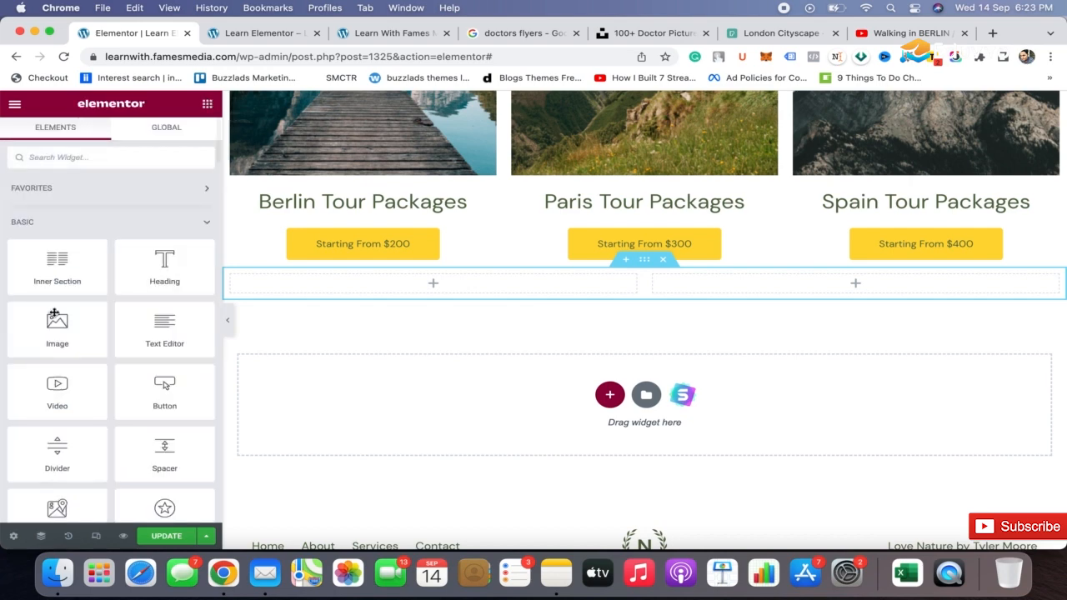
drag(69, 388, 709, 297)
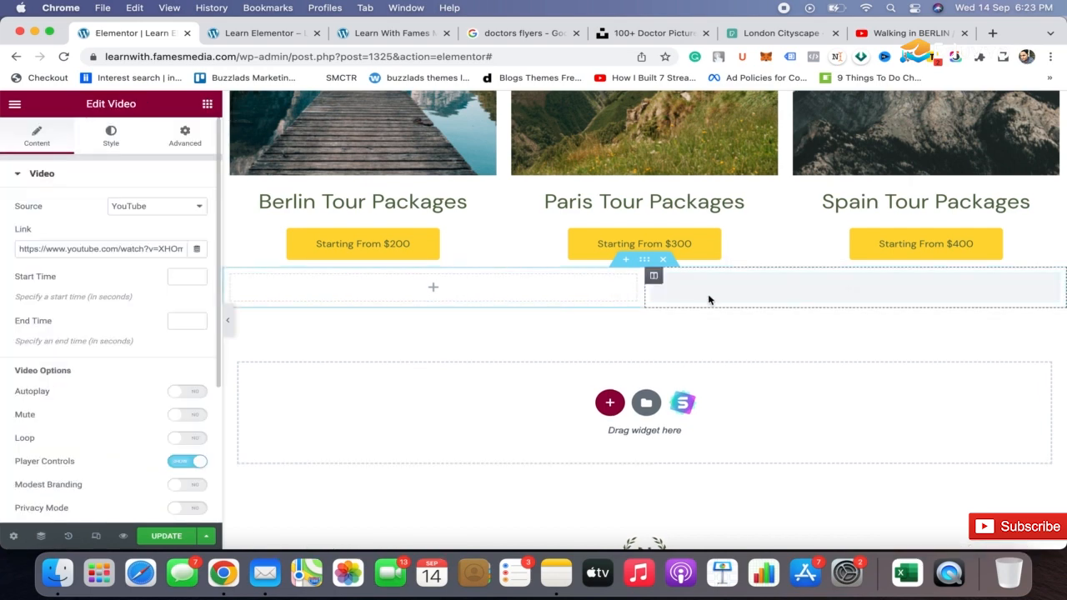
Add a Heading widget to the empty column beside the video with the title "Explore why you should travel with us?".
click(207, 104)
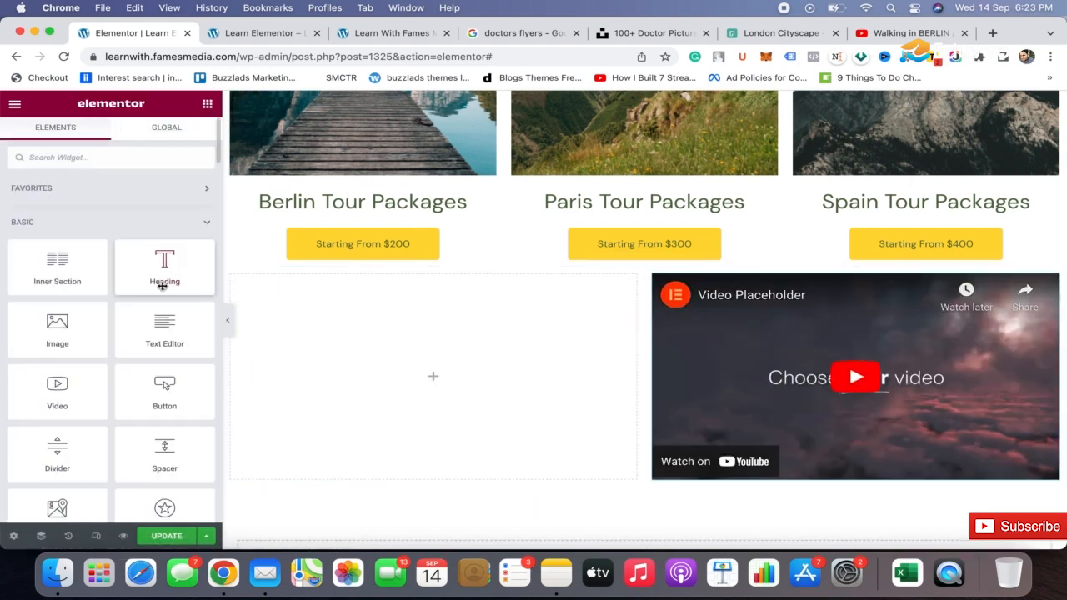
drag(152, 279, 448, 375)
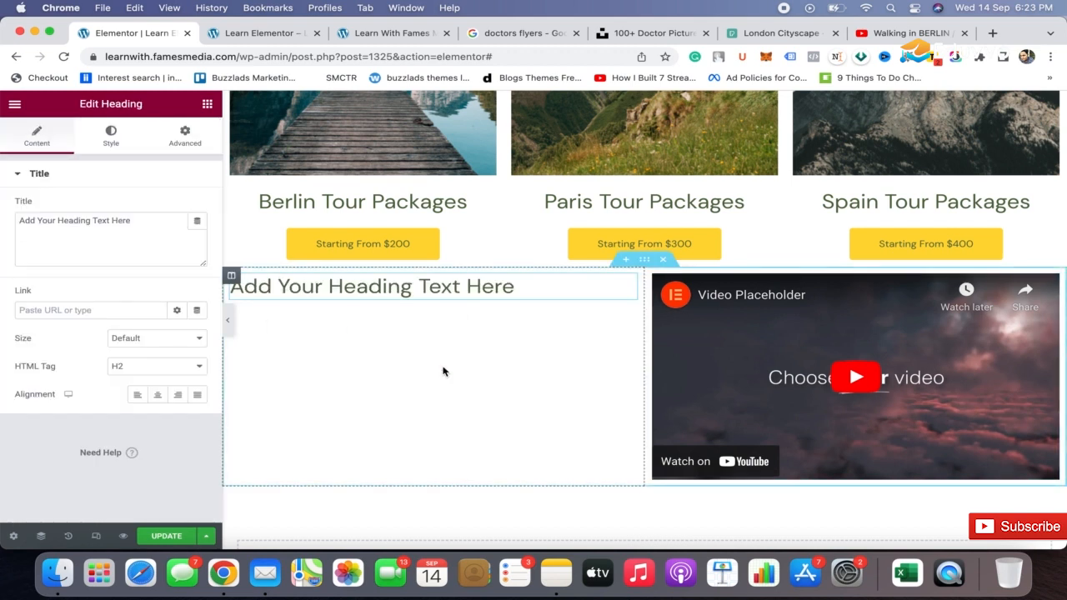
click(156, 240)
key(super+a)
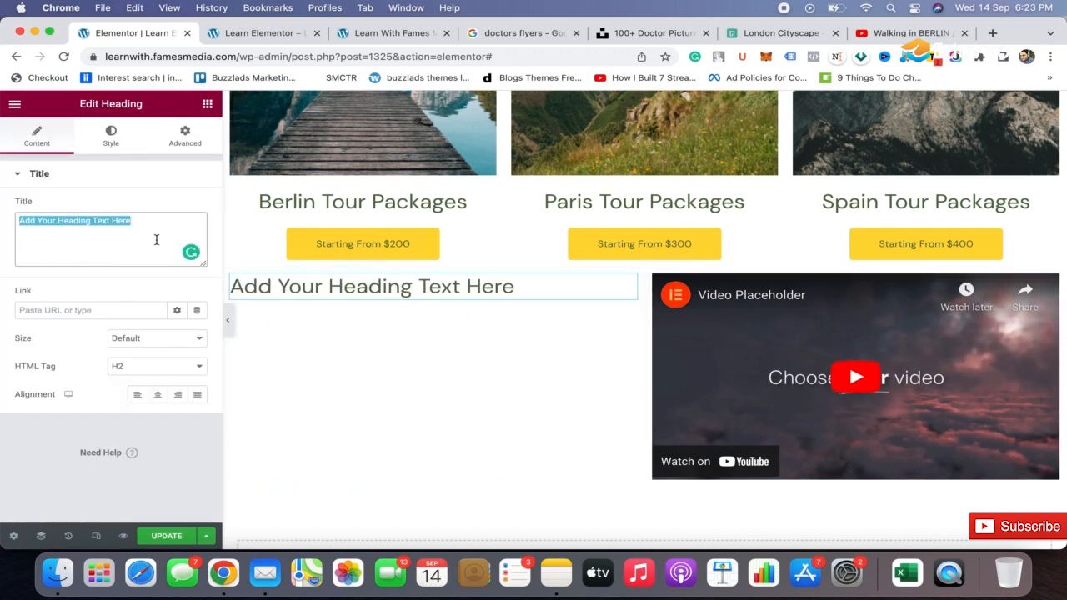
text(Ex)
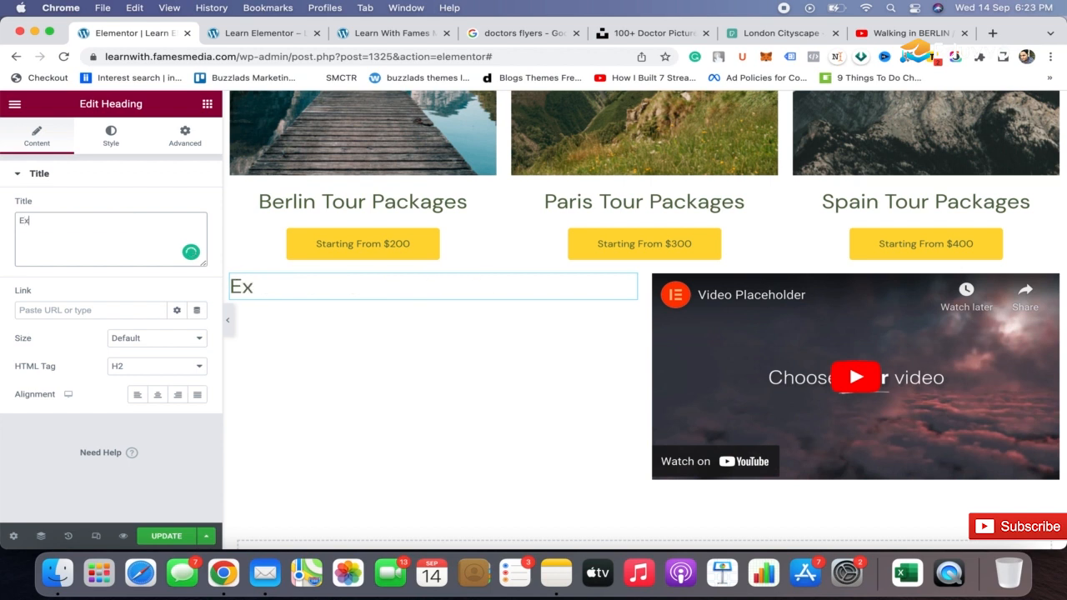
text(plore why you should travel with us?)
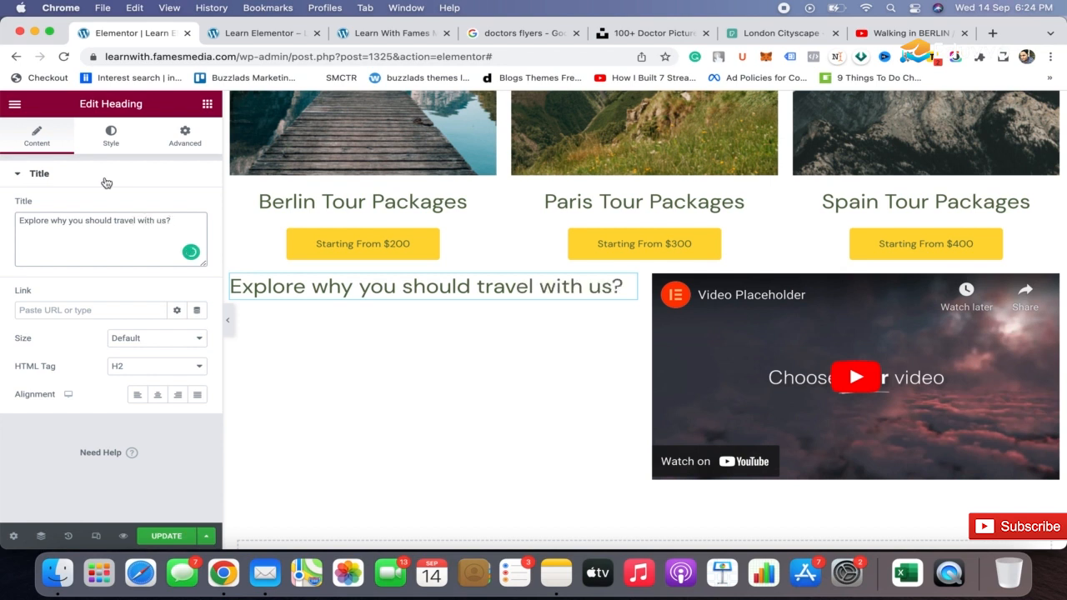
Set the font size of the "Explore why you should travel with us?" heading to 76 px.
click(108, 140)
click(197, 237)
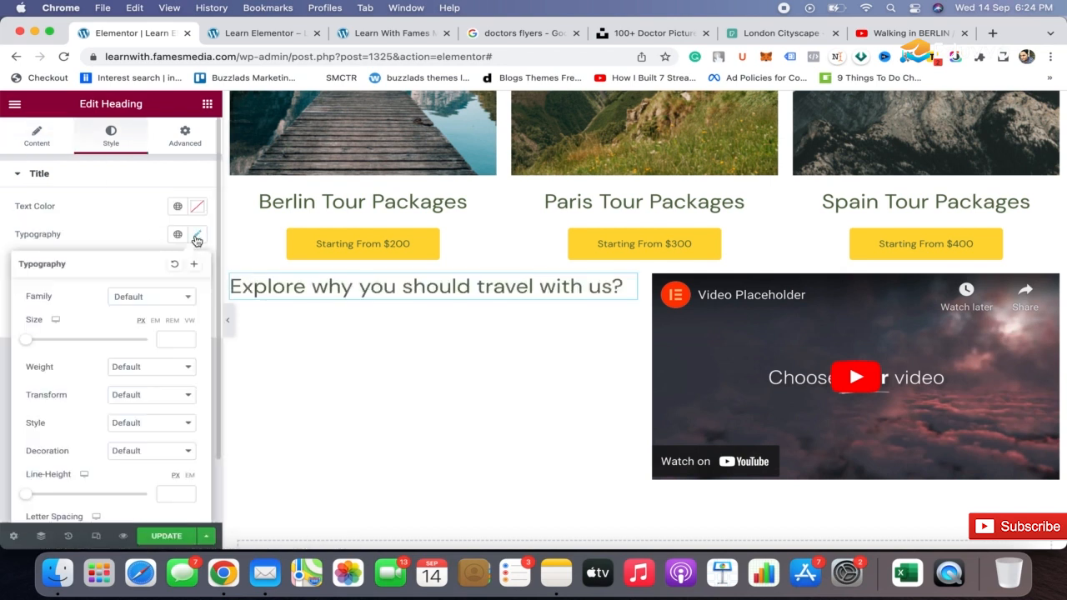
drag(26, 342, 73, 343)
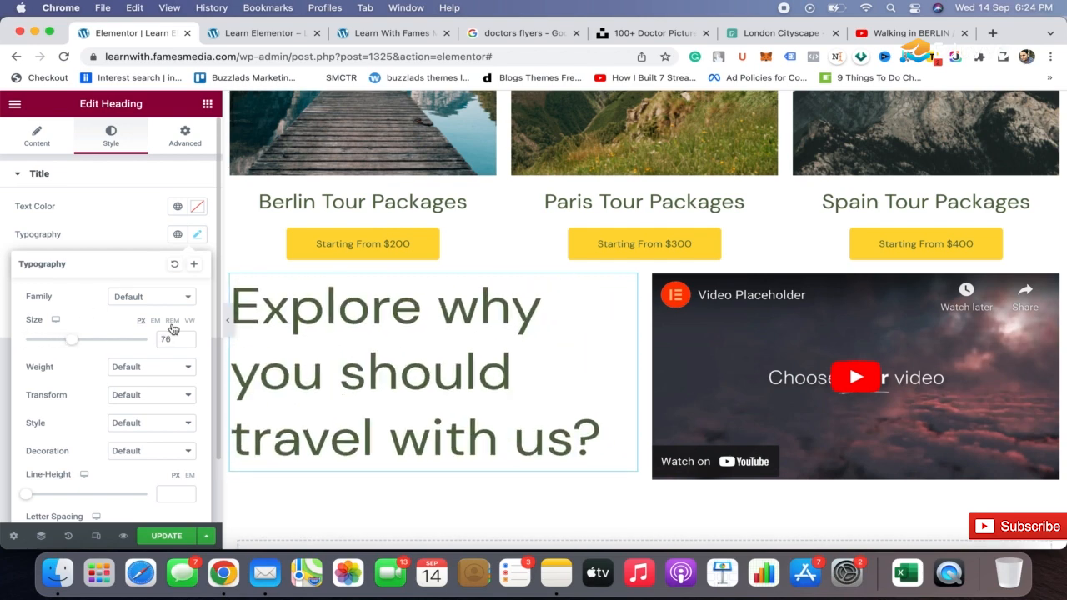
Give the section with the travel heading and video 60 px of top padding and 60 px of bottom padding, with the values unlinked.
click(644, 259)
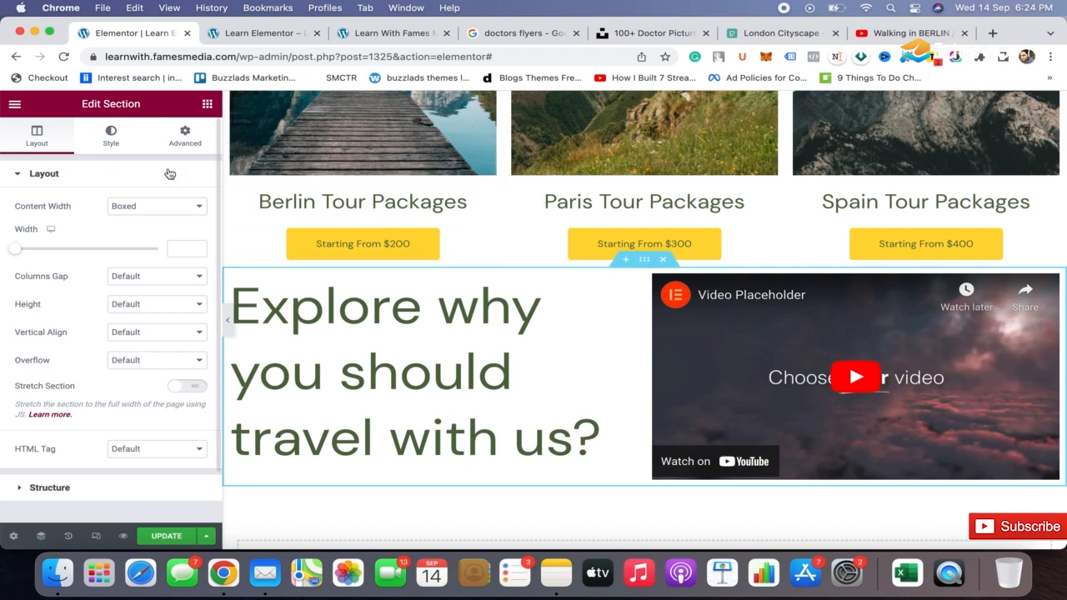
click(171, 135)
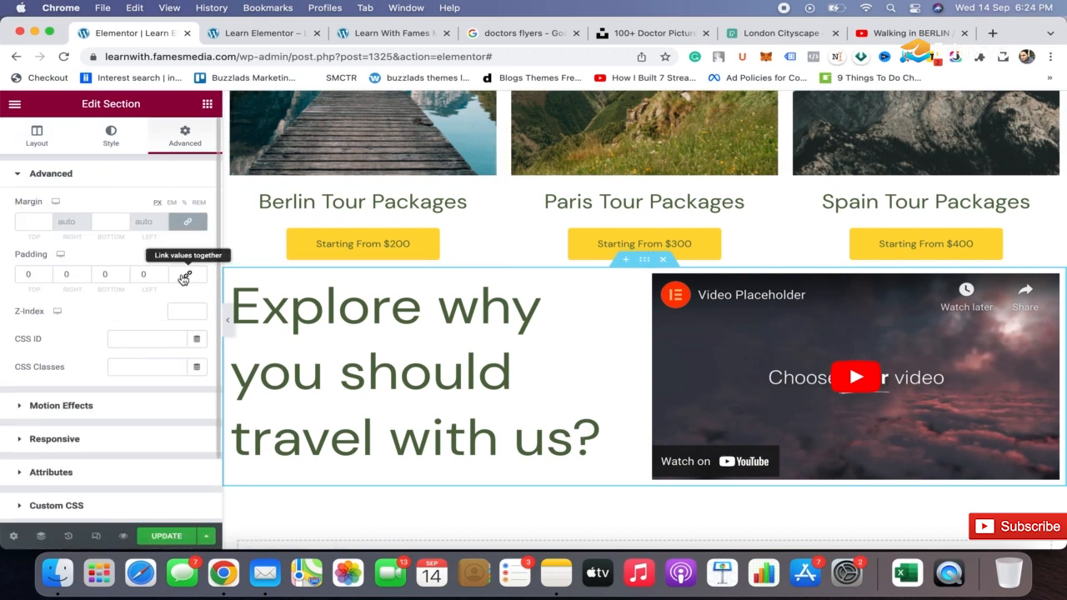
click(22, 273)
text(50)
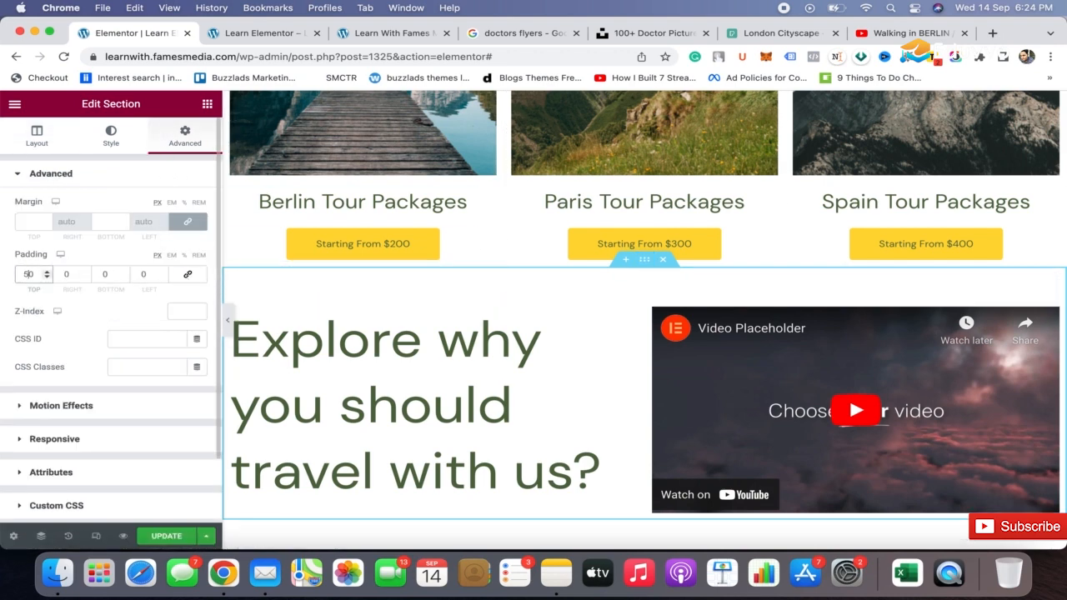
key(BackSpace)
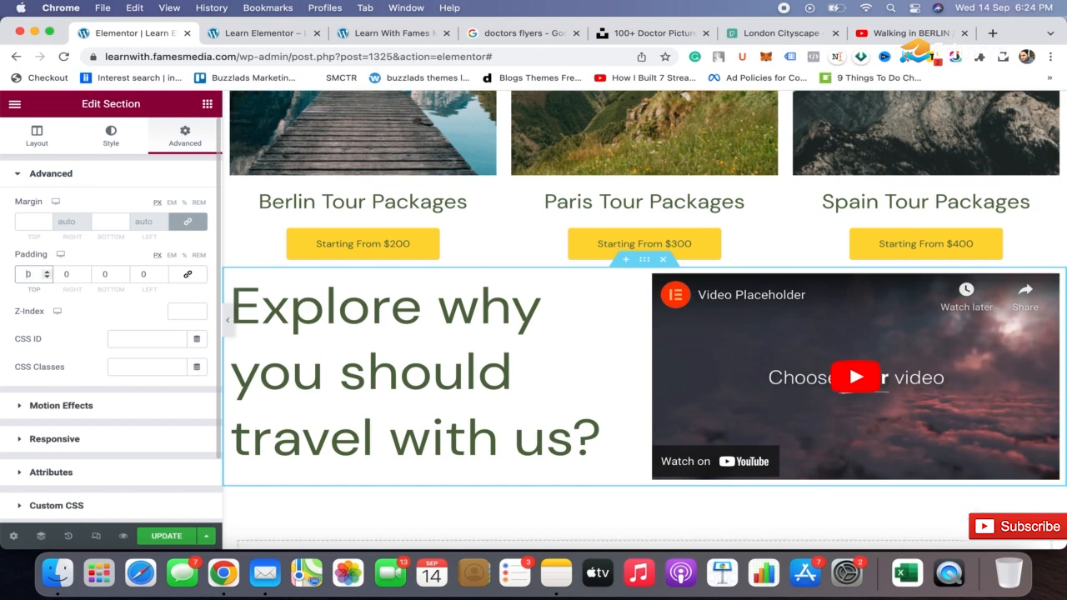
text(6)
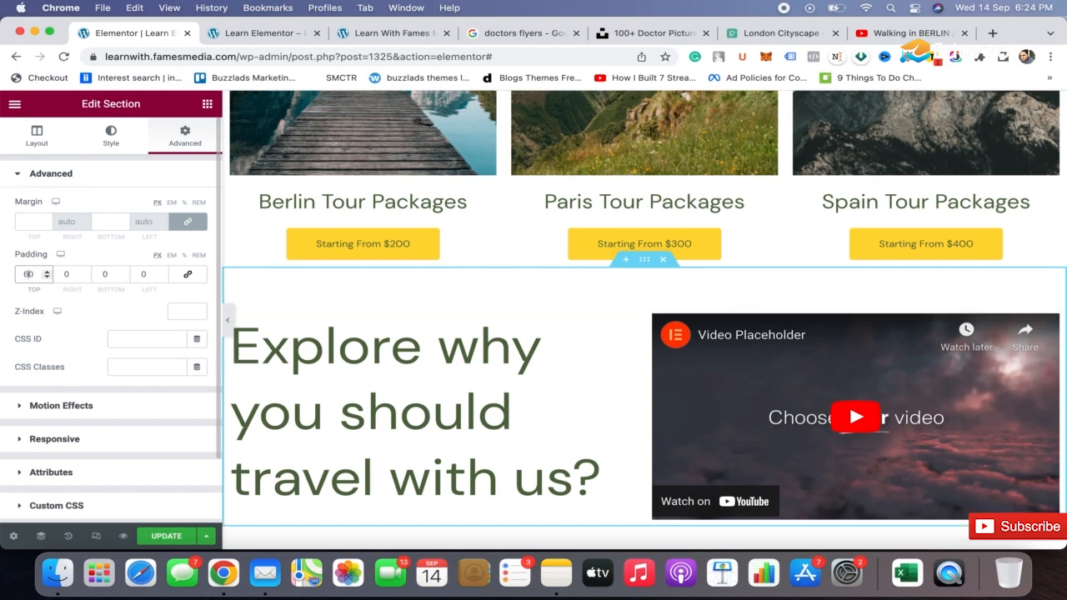
click(103, 277)
text(6)
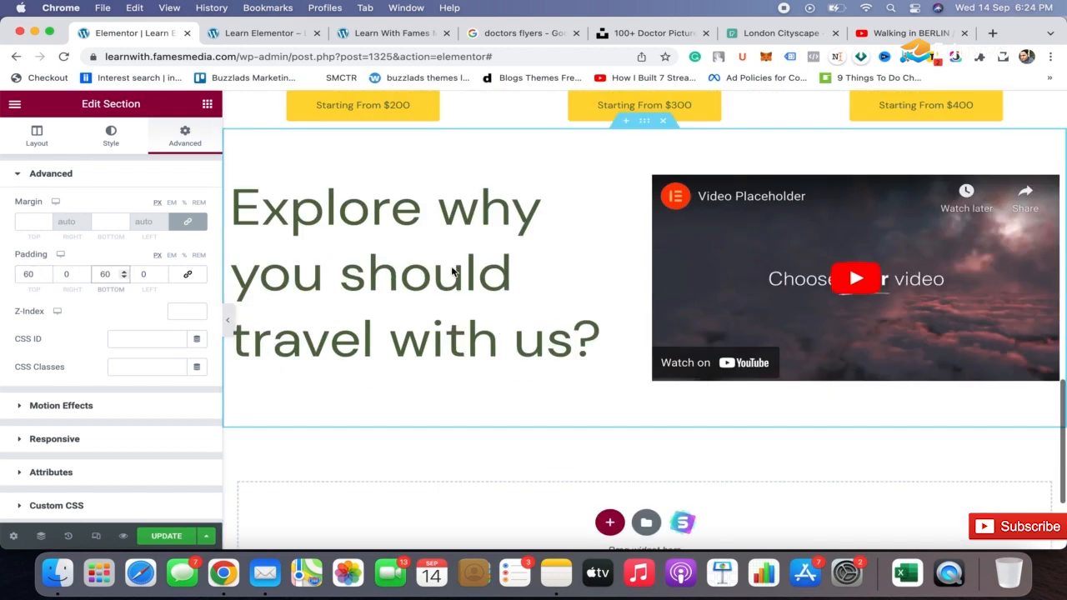
scroll(453, 270, down, 3)
scroll(453, 270, up, 3)
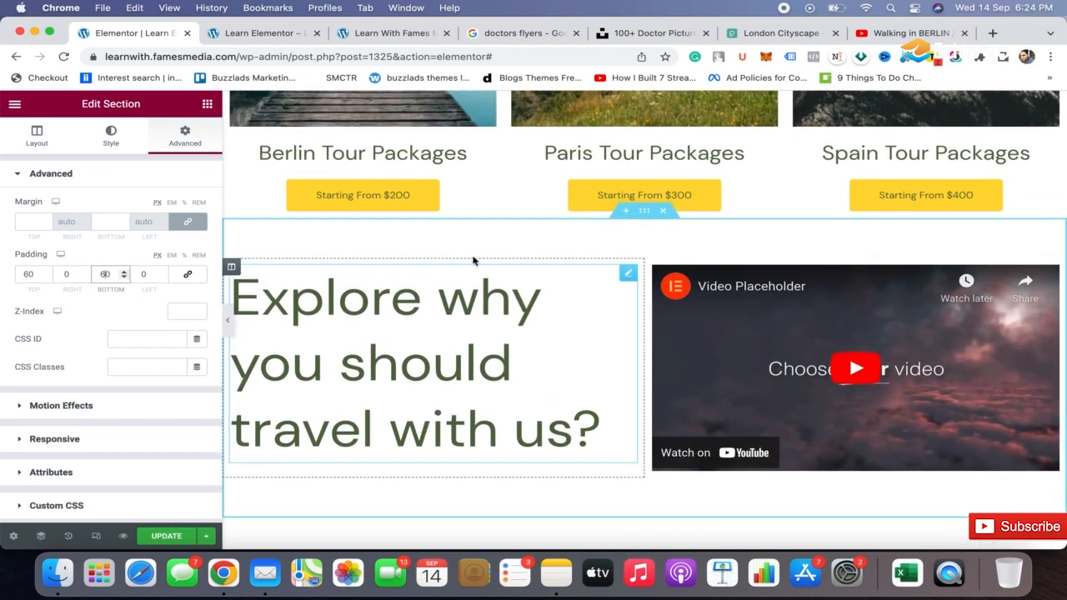
Unlink the padding values of the tour packages section and set its bottom padding to 50 px.
scroll(674, 198, up, 1)
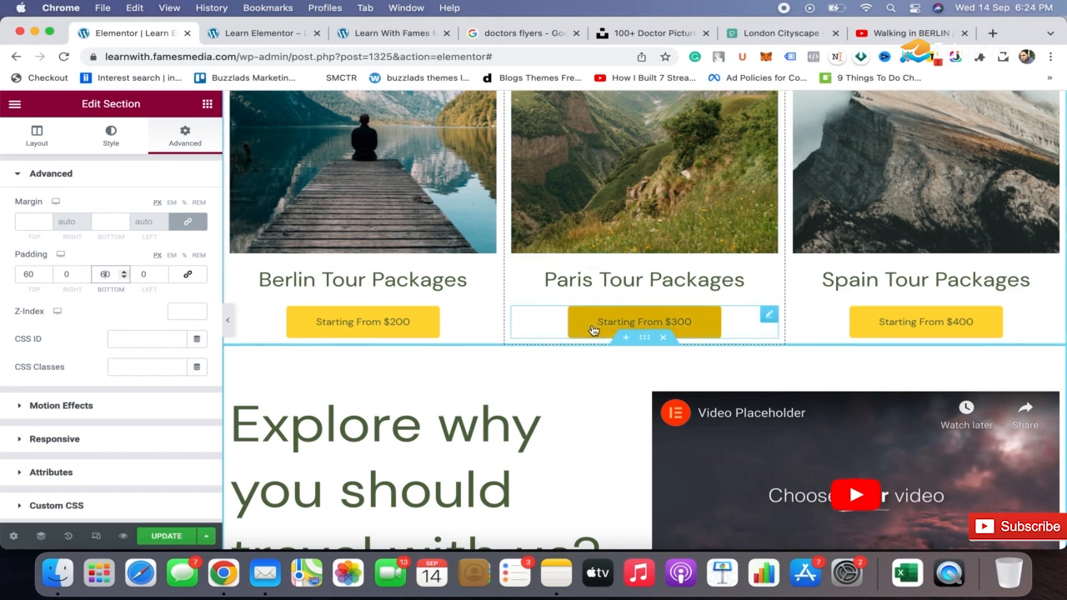
scroll(611, 264, up, 4)
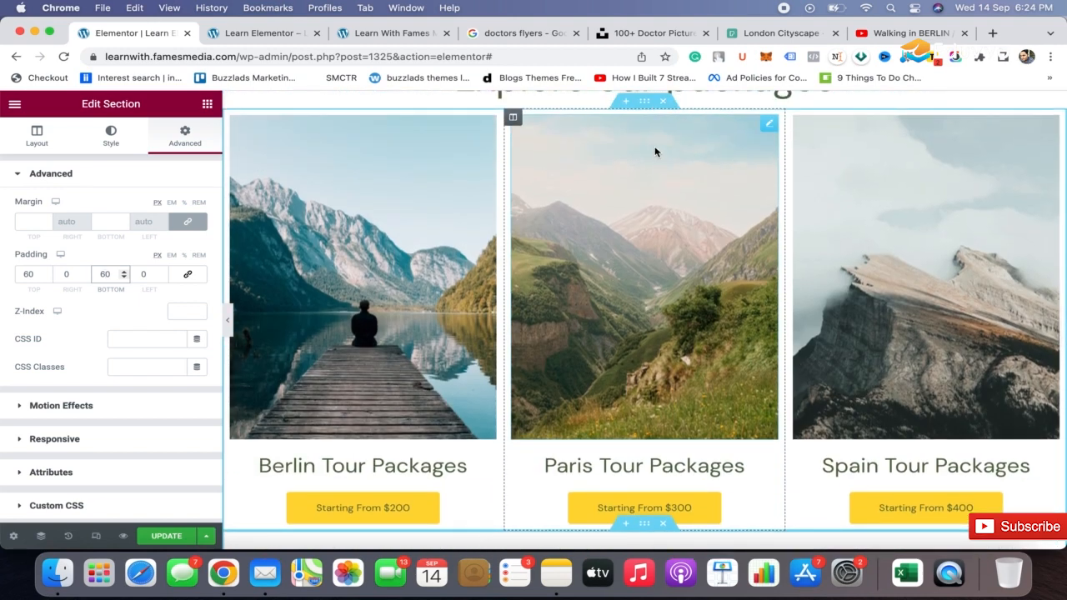
click(641, 103)
scroll(653, 222, down, 2)
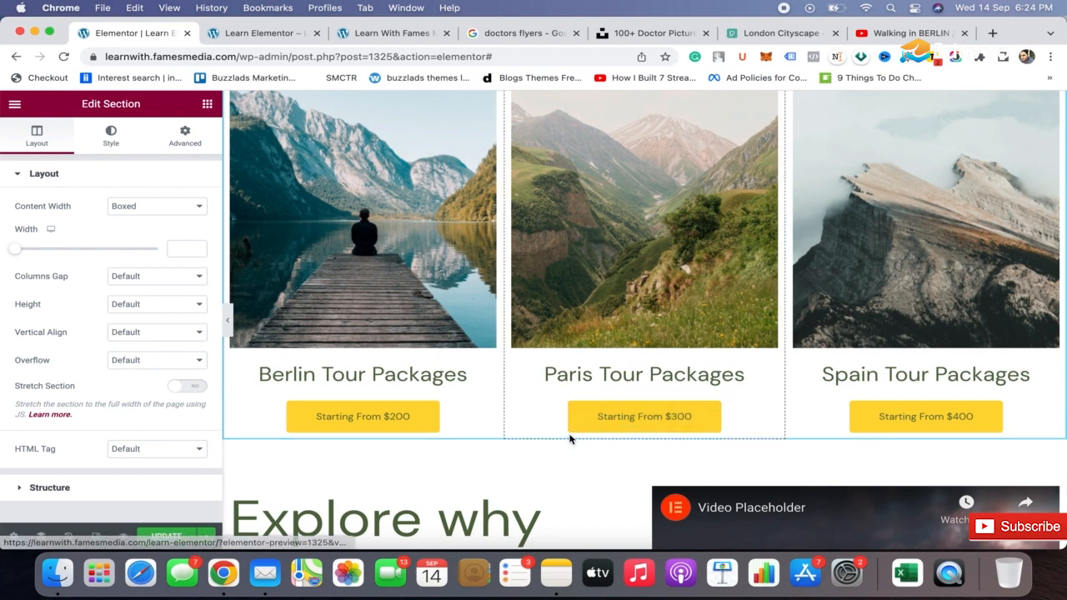
click(186, 136)
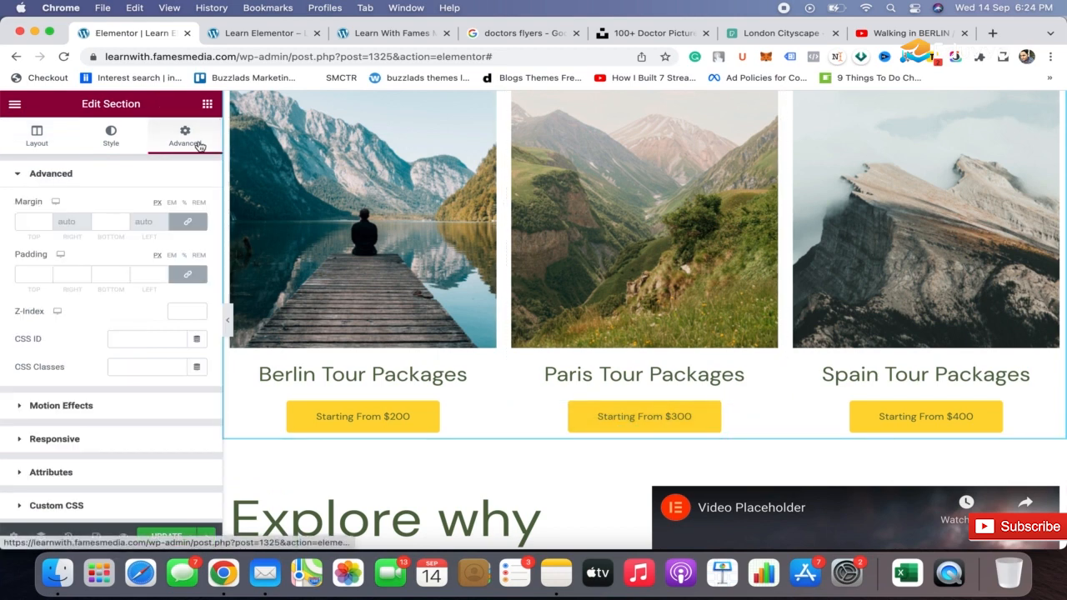
click(187, 276)
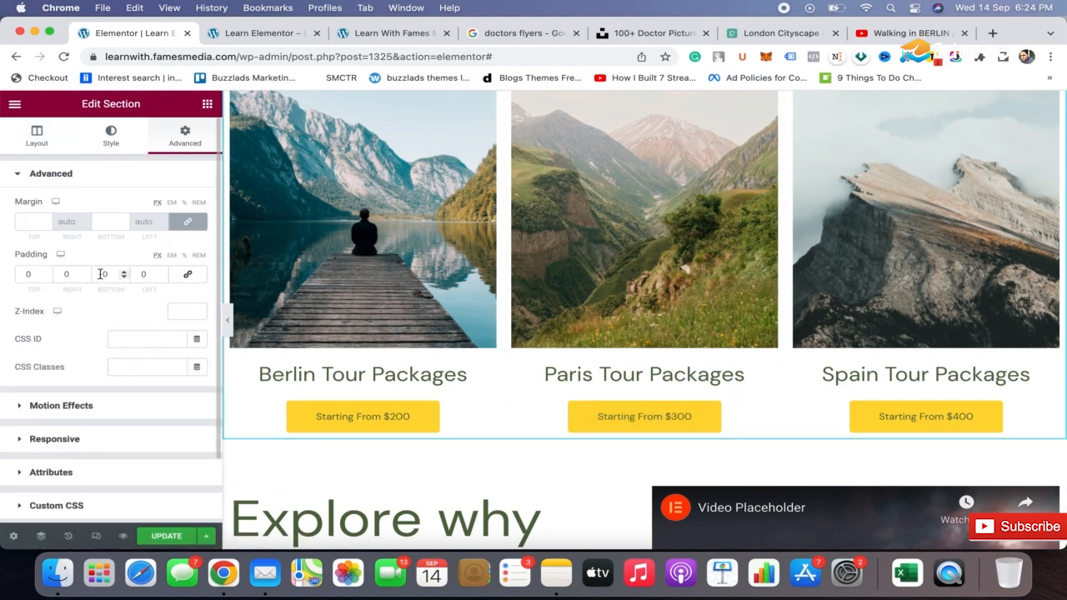
click(101, 274)
text(4)
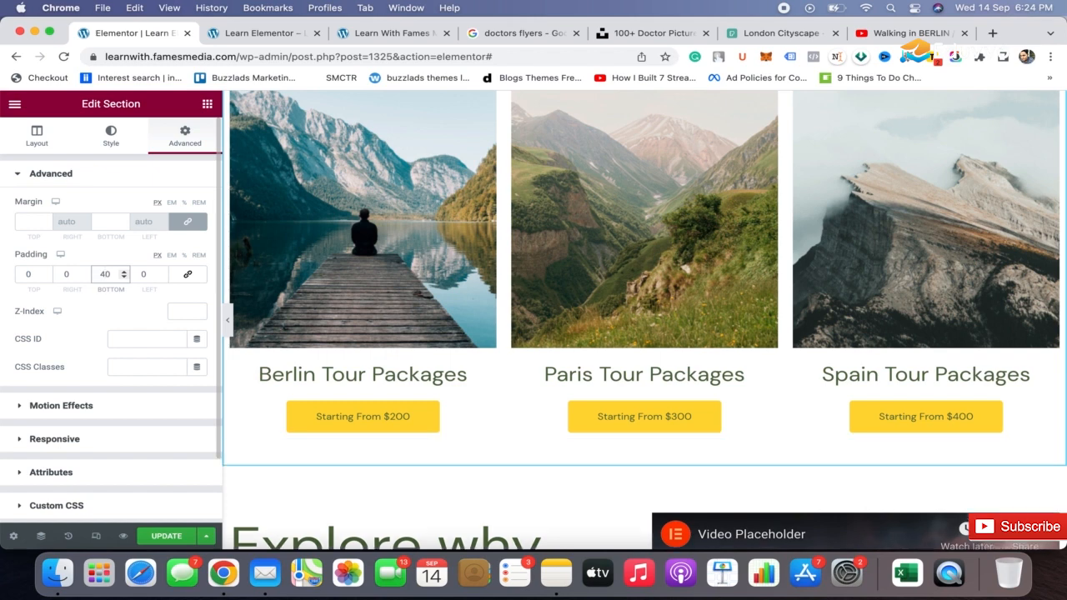
key(BackSpace)
text(5)
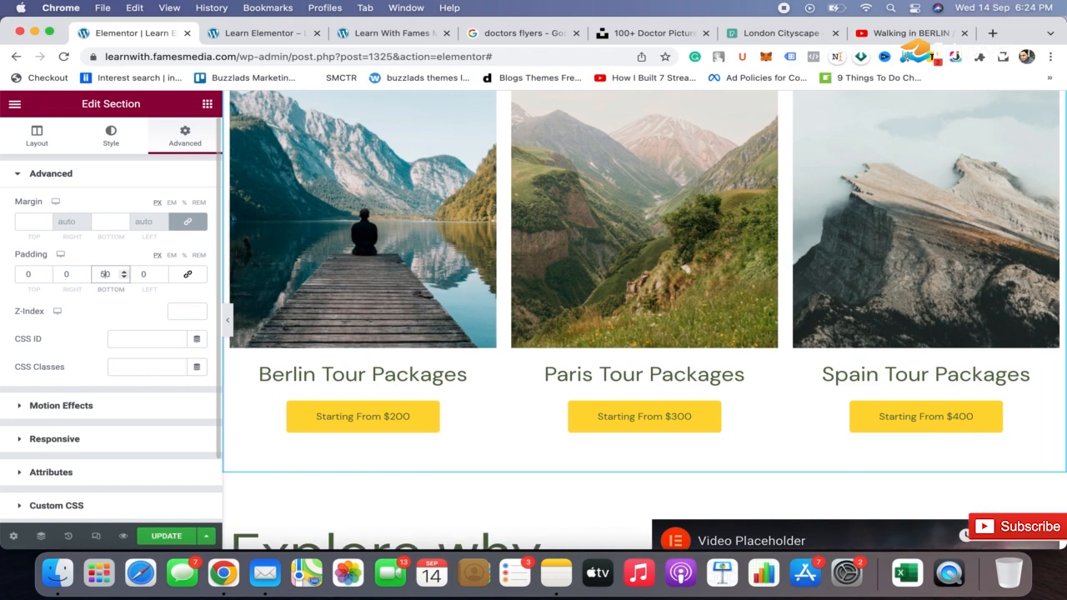
scroll(440, 370, down, 5)
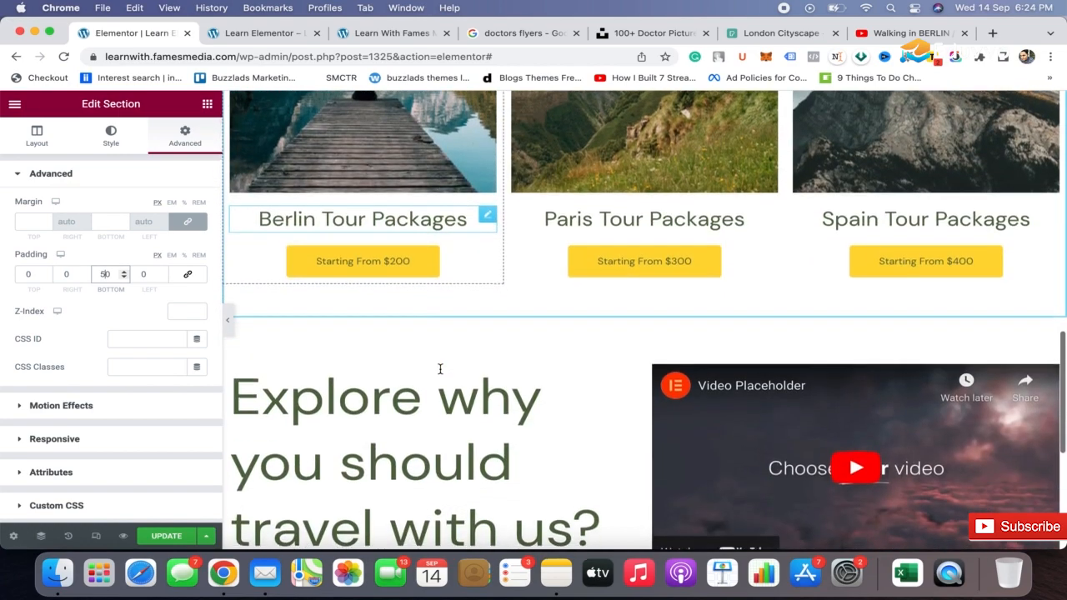
scroll(440, 369, down, 2)
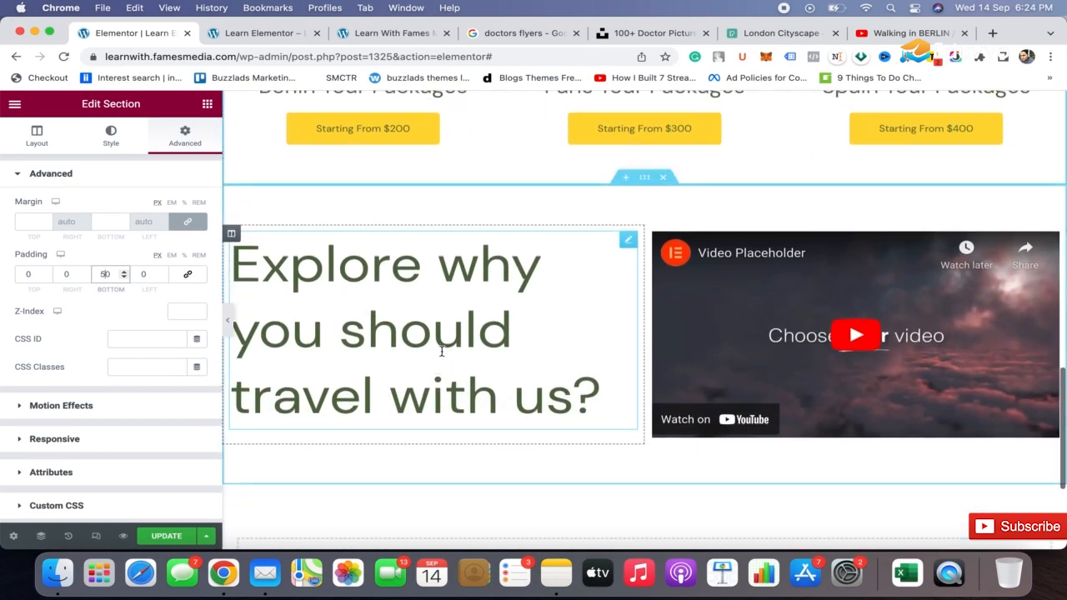
click(644, 178)
scroll(641, 184, up, 10)
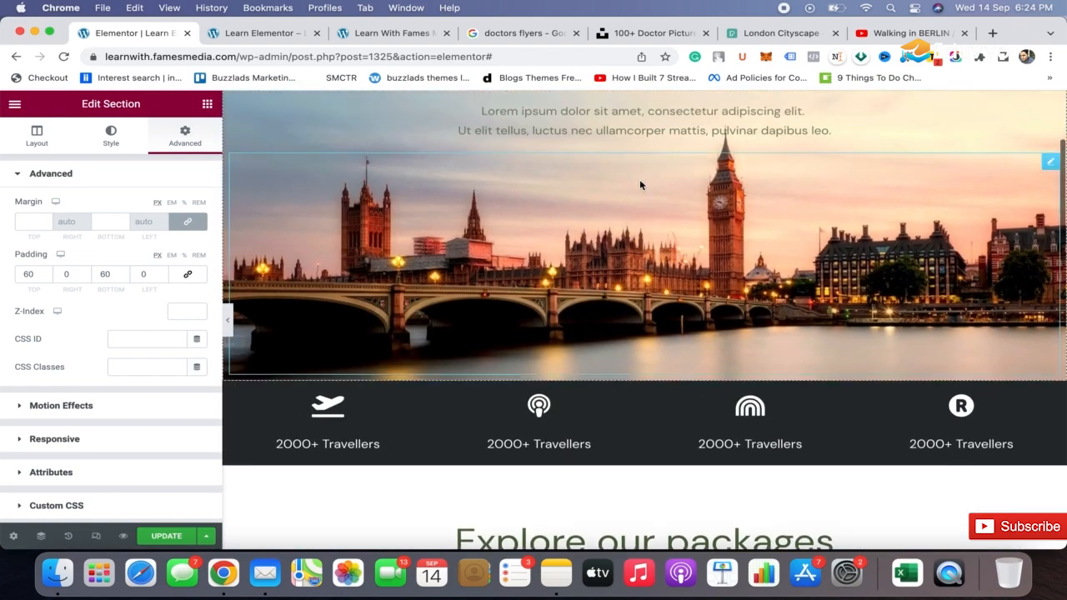
scroll(640, 182, down, 5)
scroll(641, 192, up, 3)
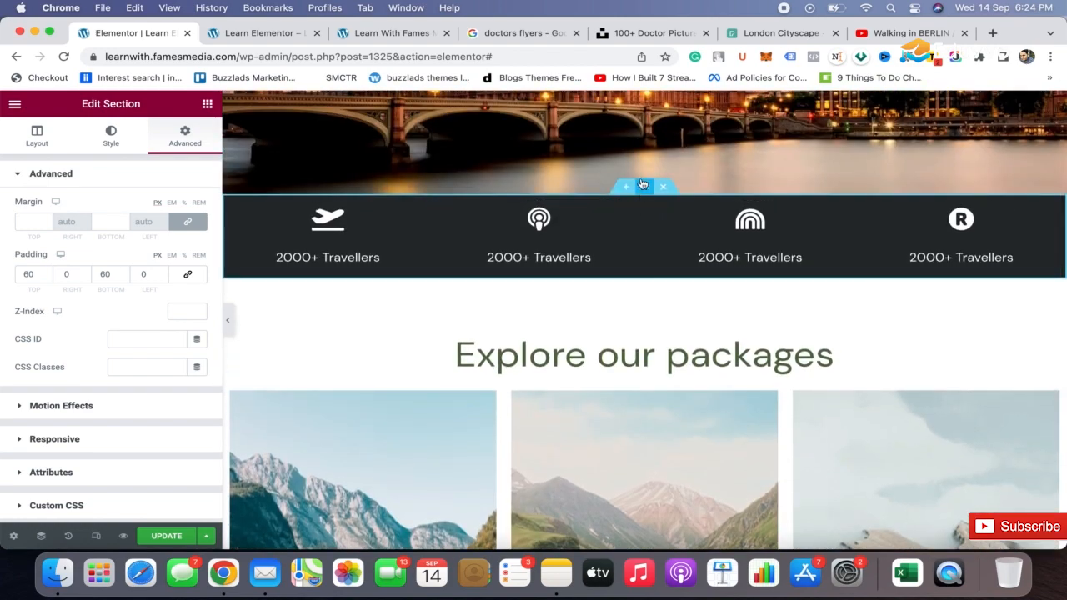
click(98, 128)
click(196, 261)
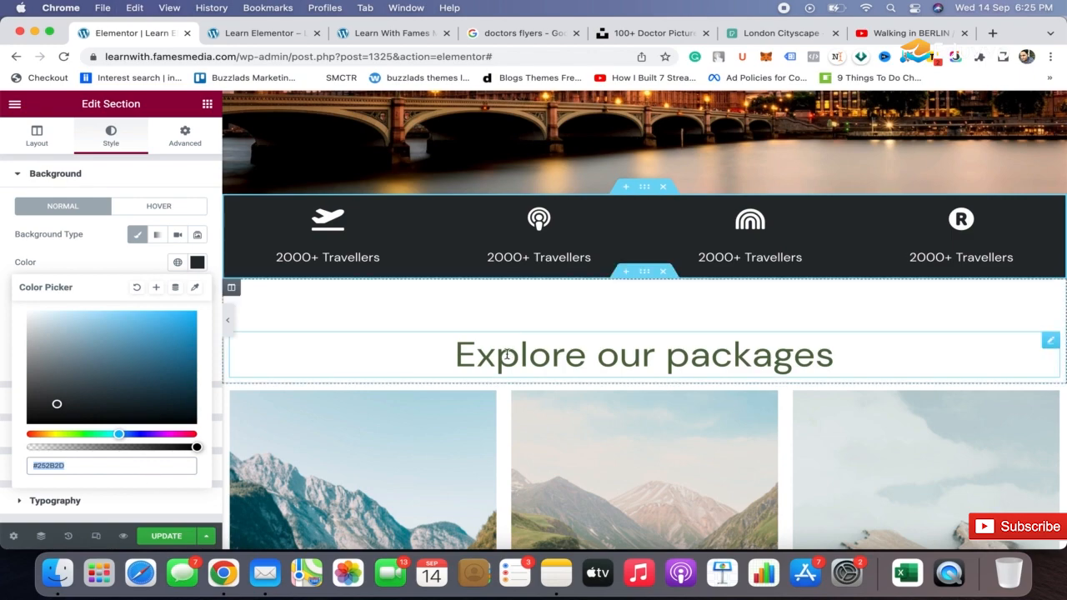
scroll(507, 359, down, 6)
scroll(507, 358, down, 1)
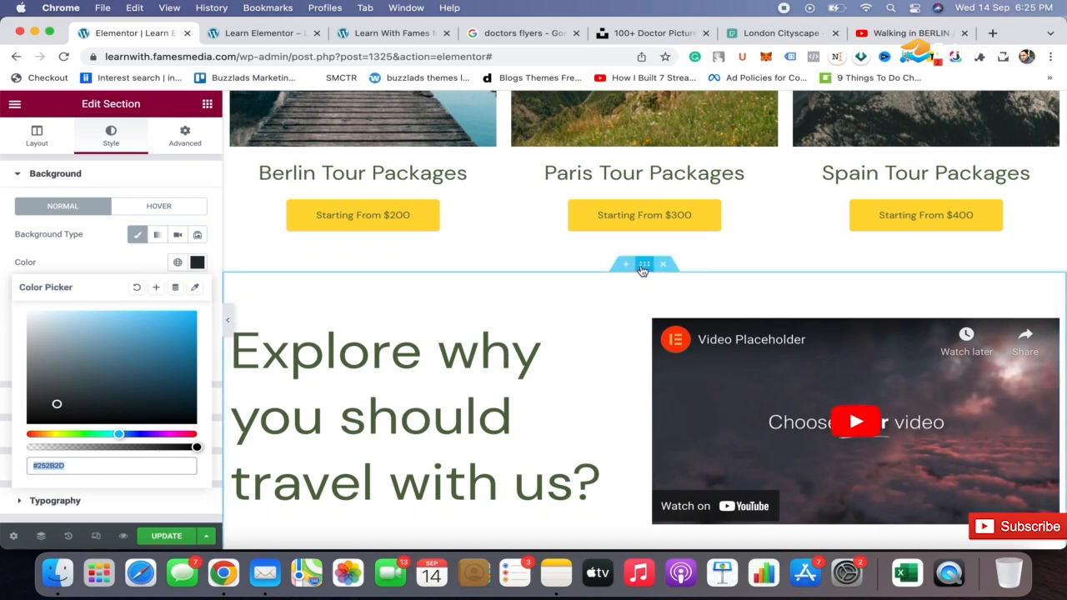
click(643, 266)
scroll(640, 283, up, 6)
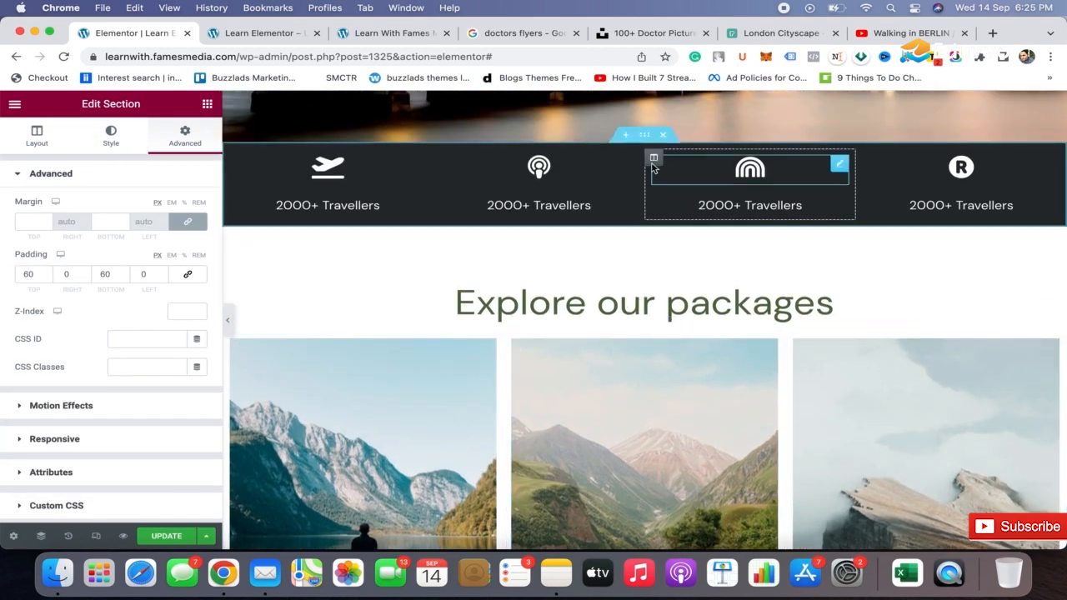
Copy the background colour code #252B2D from the icon statistics strip's section.
click(642, 136)
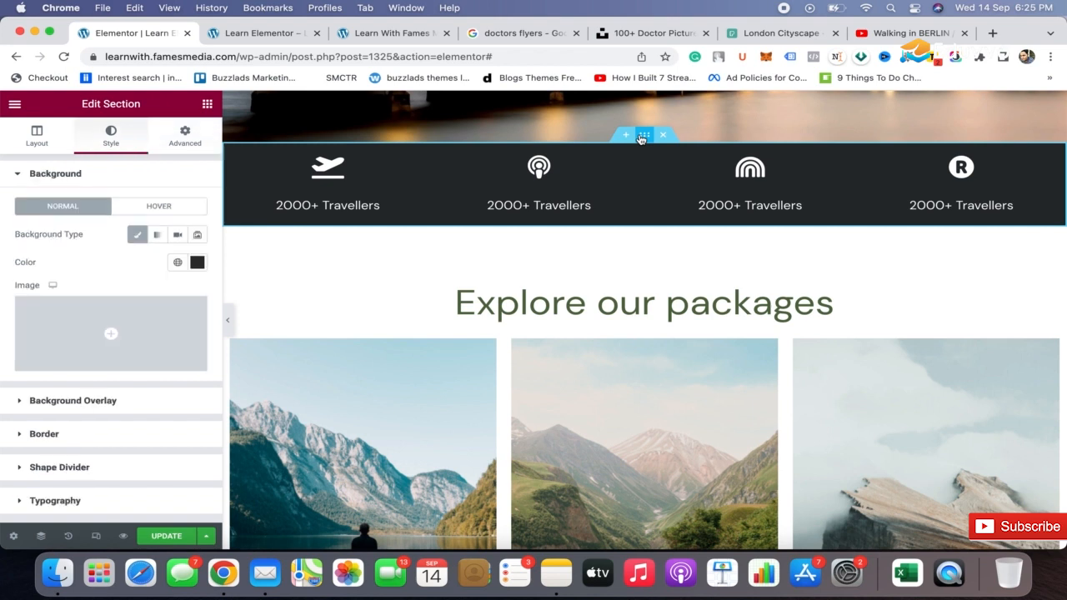
click(197, 263)
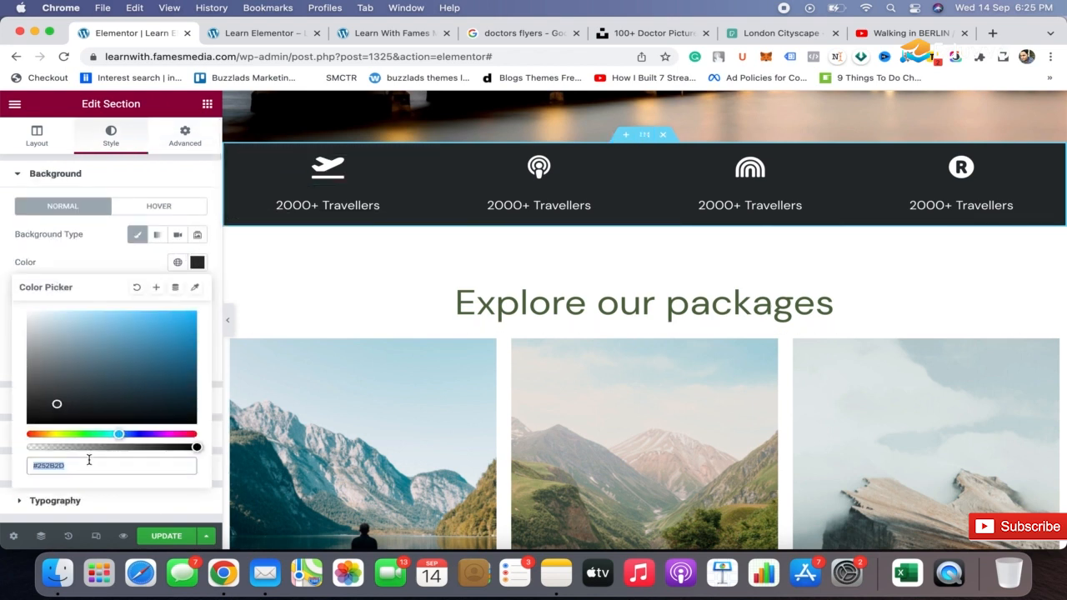
key(super+a)
key(super+c)
key(super+c)
key(super+c)
click(102, 261)
Give the heading-and-video section a classic background in the copied colour #252B2D.
scroll(673, 228, down, 10)
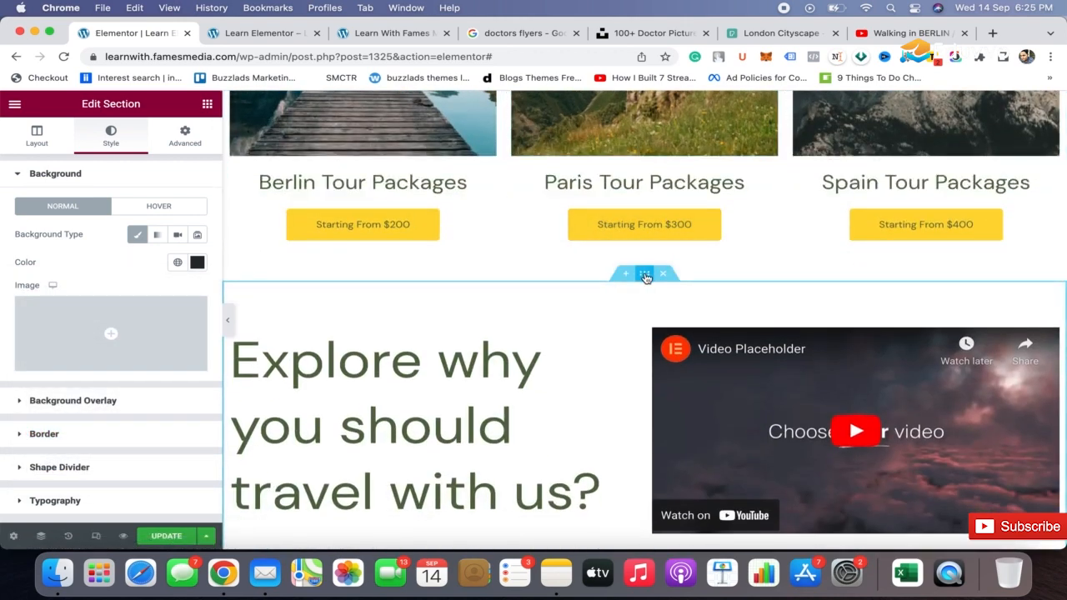
click(646, 277)
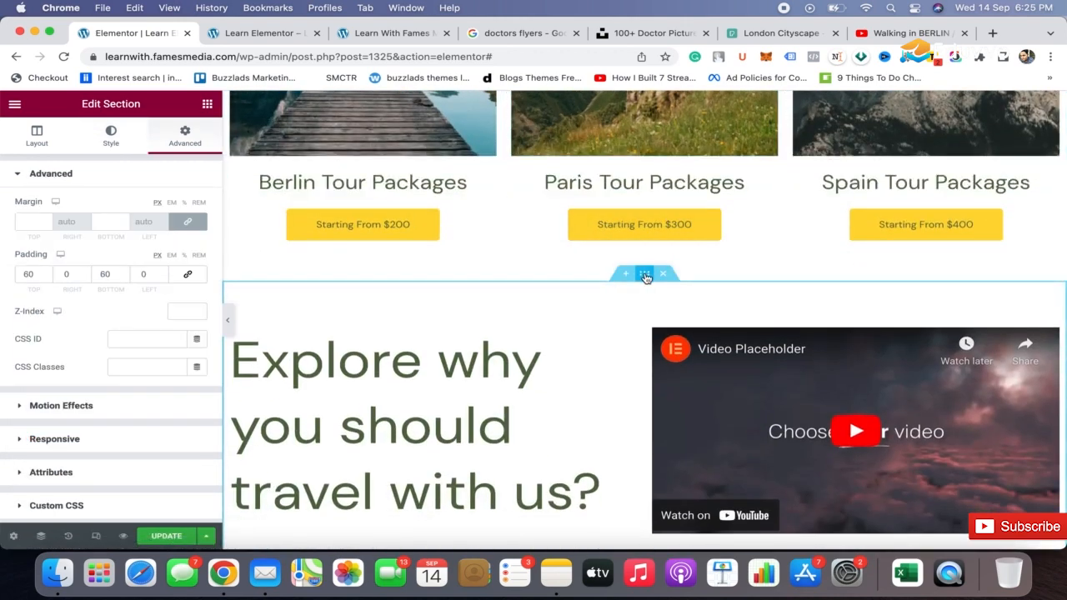
click(110, 131)
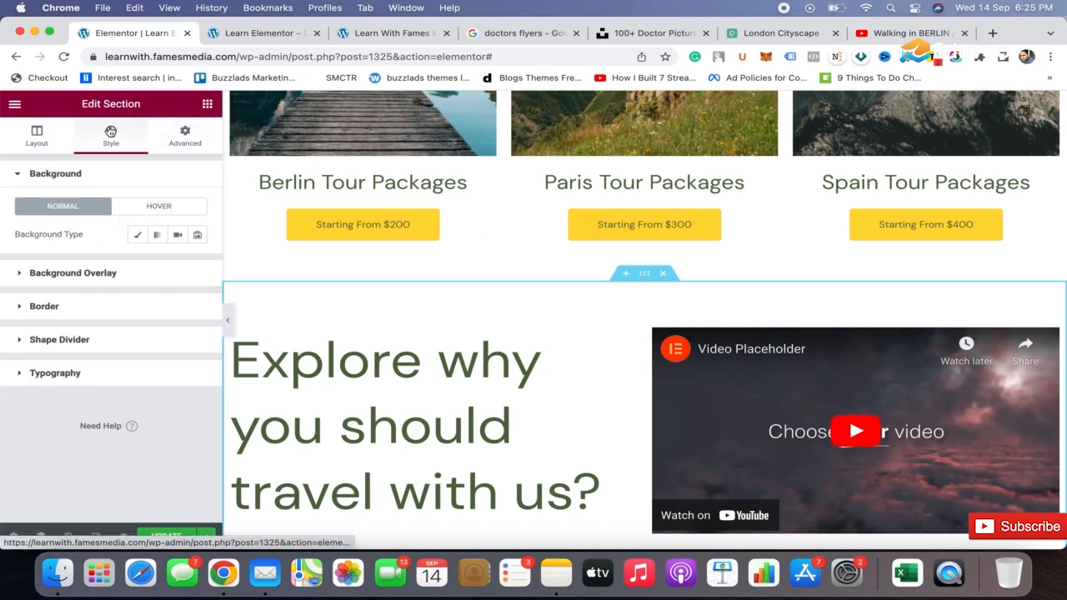
click(138, 234)
click(197, 263)
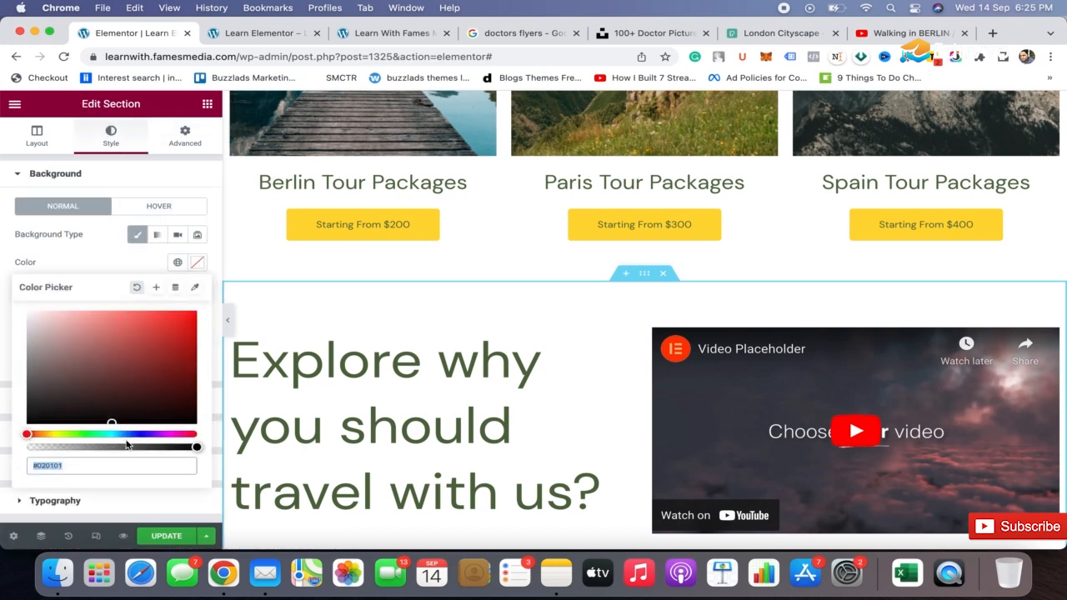
click(57, 404)
scroll(476, 387, down, 2)
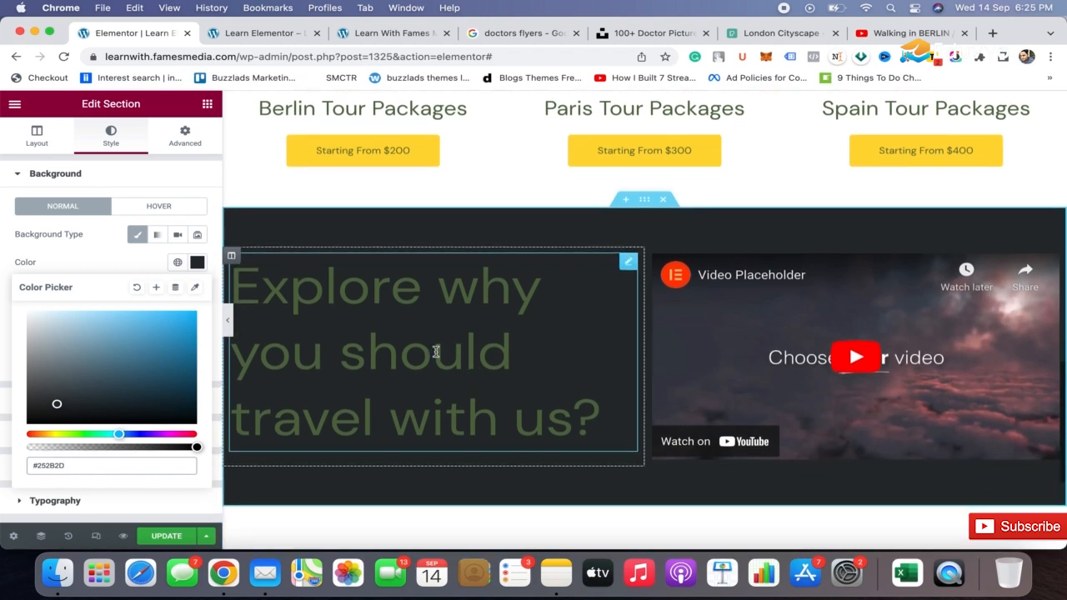
Set the text colour of the "Explore why you should travel with us?" heading to white, #FFFFFF.
click(436, 353)
click(196, 208)
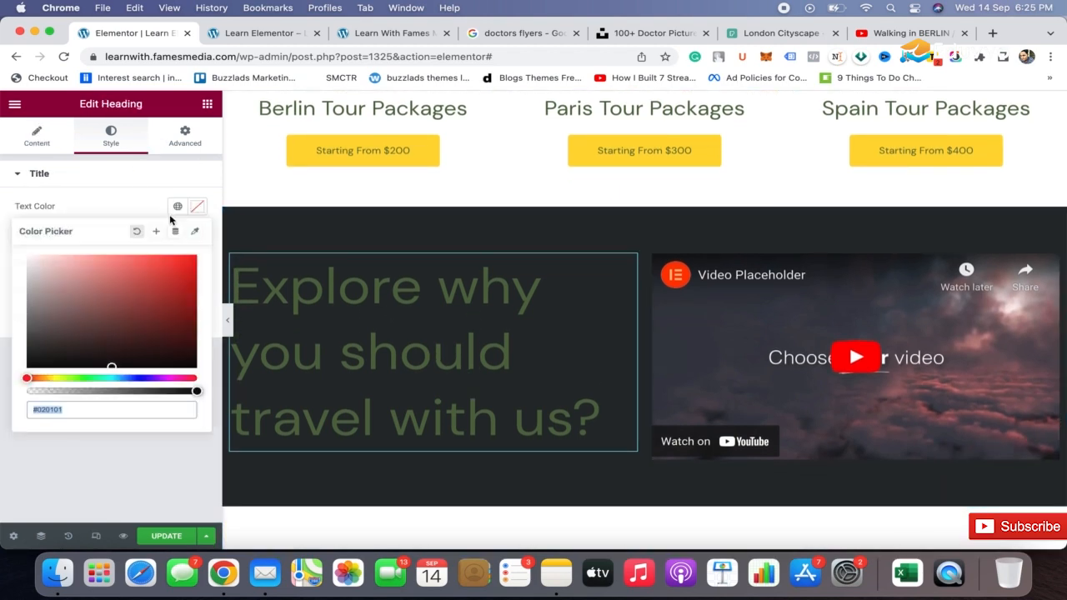
click(29, 258)
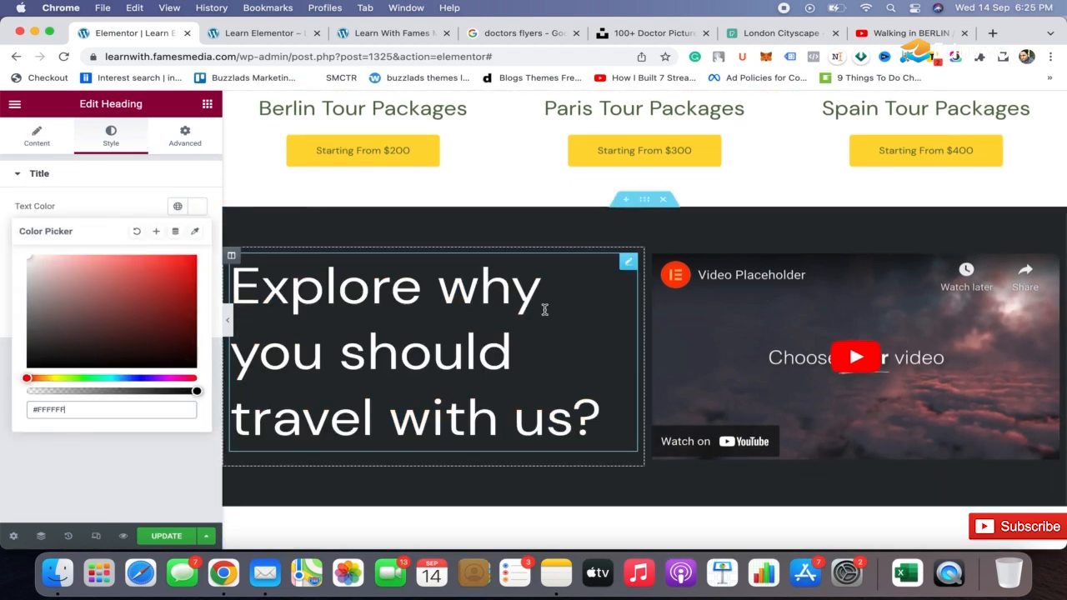
Give the video widget a solid border with a width of 5 on all four sides.
click(1051, 262)
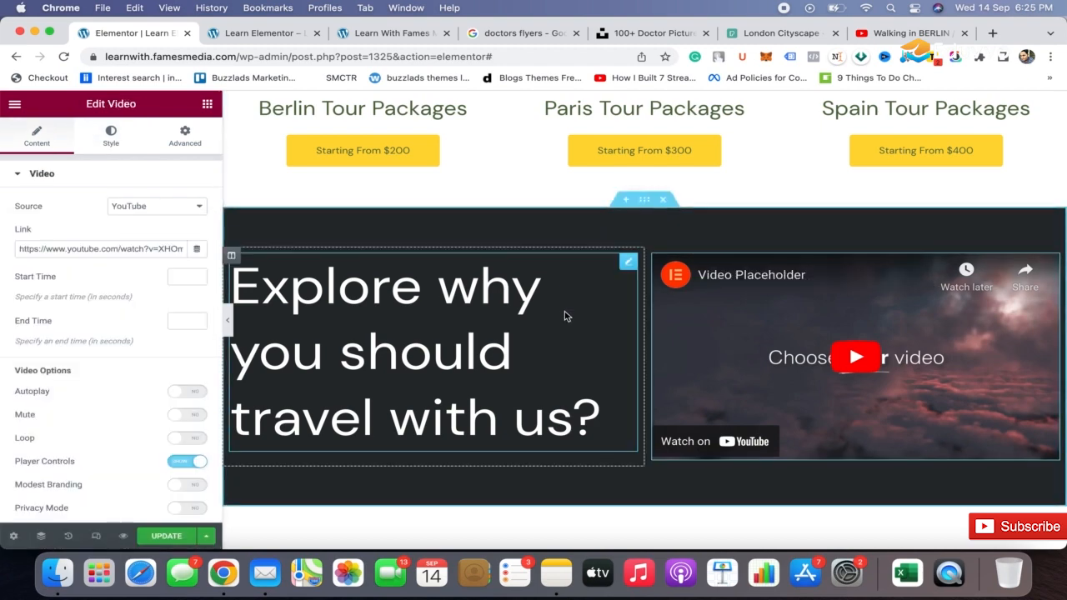
scroll(565, 316, down, 2)
scroll(564, 316, up, 1)
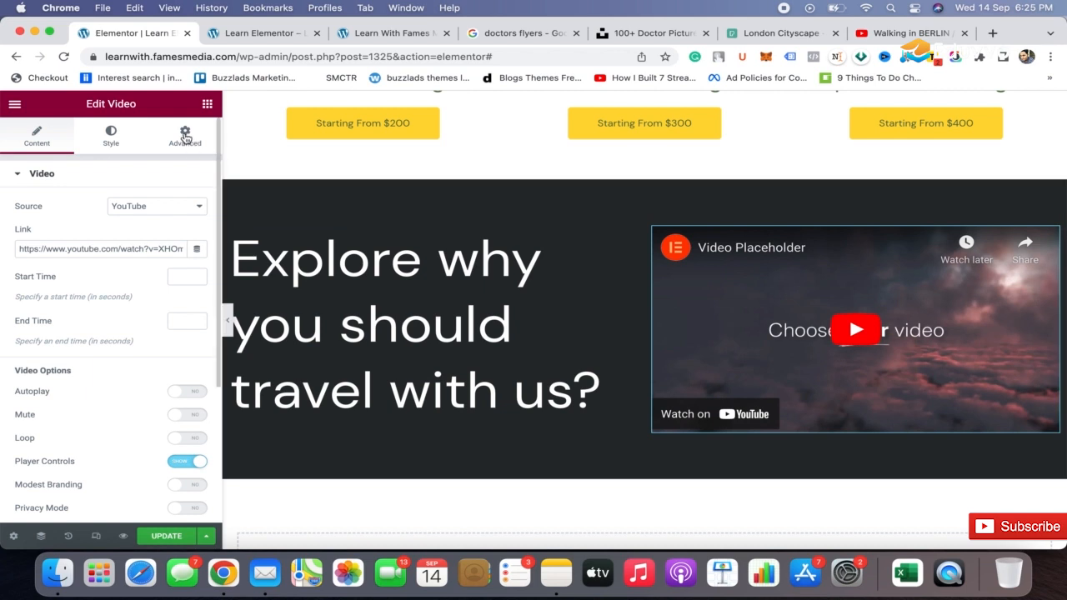
click(113, 138)
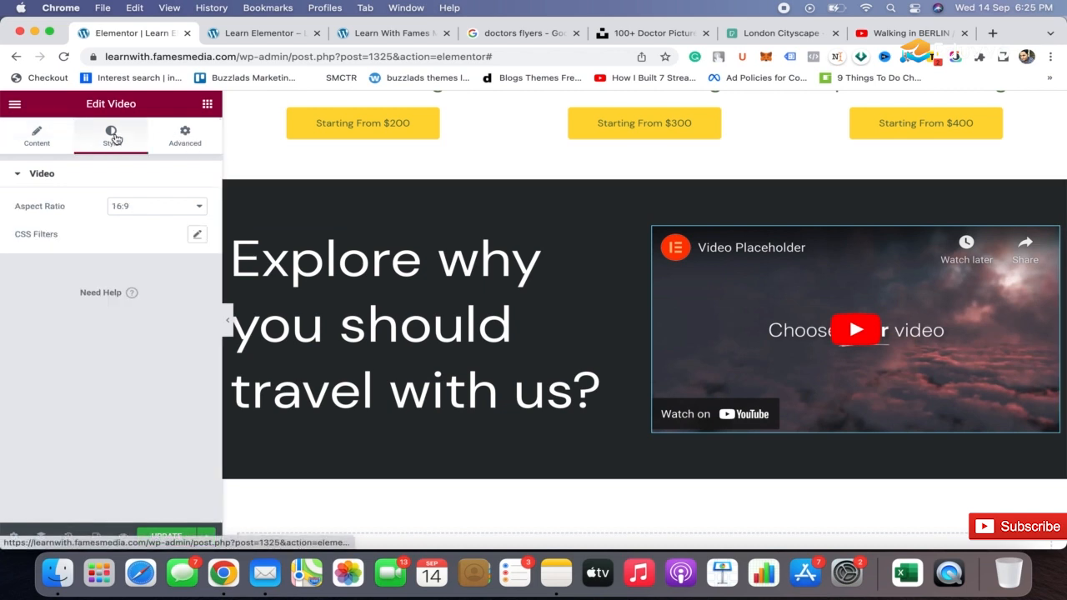
click(180, 139)
scroll(161, 427, down, 5)
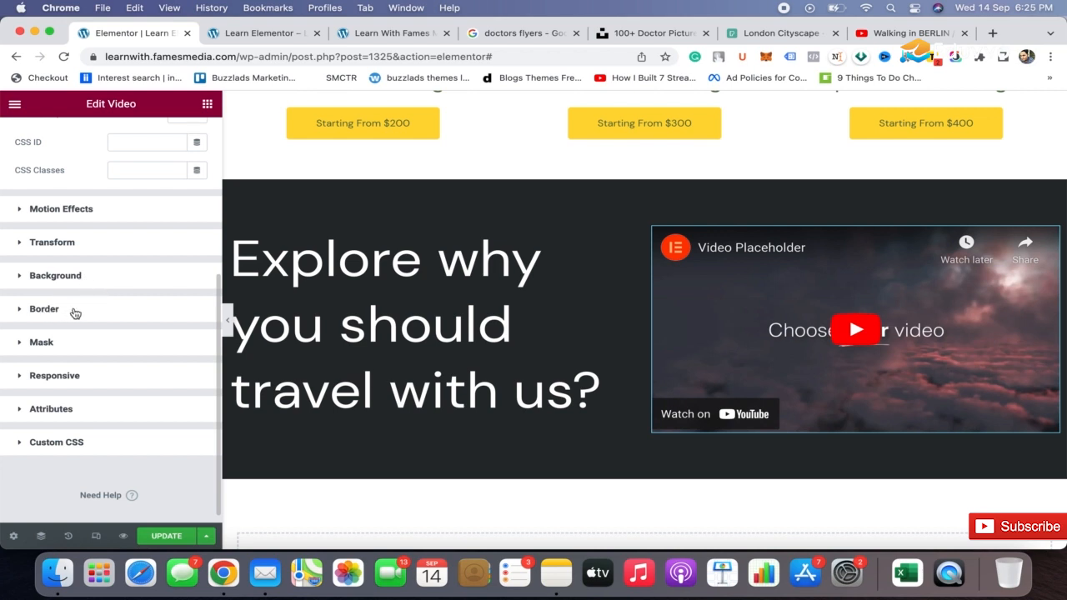
scroll(79, 315, up, 5)
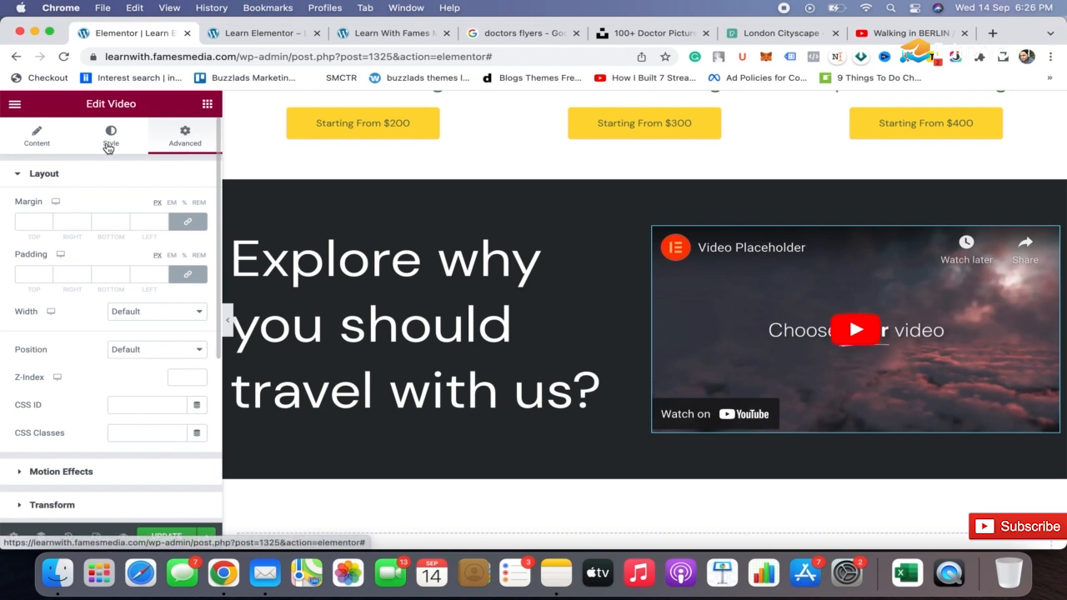
scroll(179, 290, down, 5)
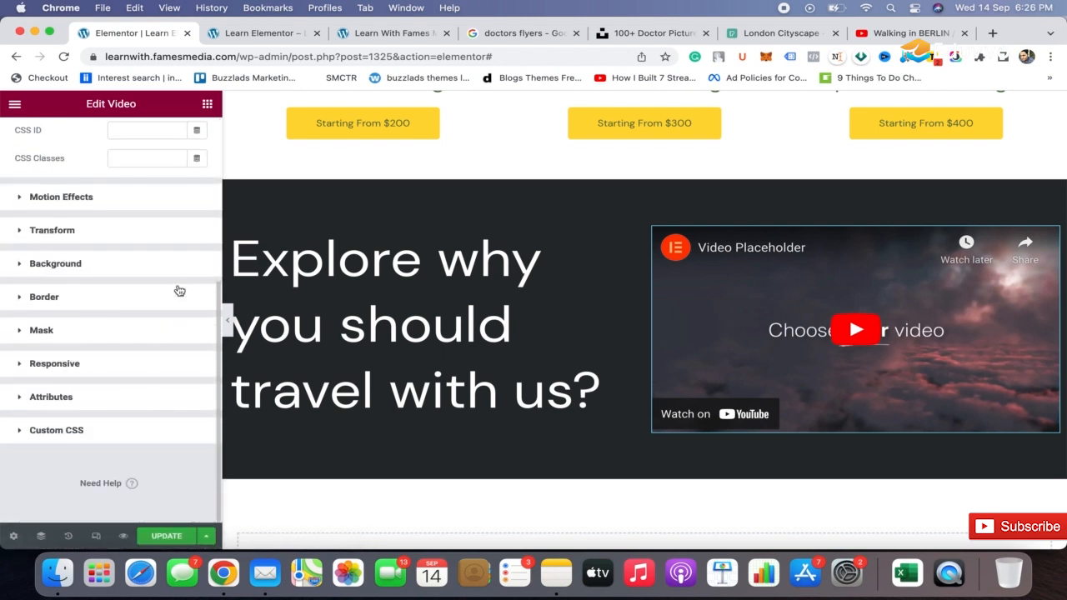
click(75, 298)
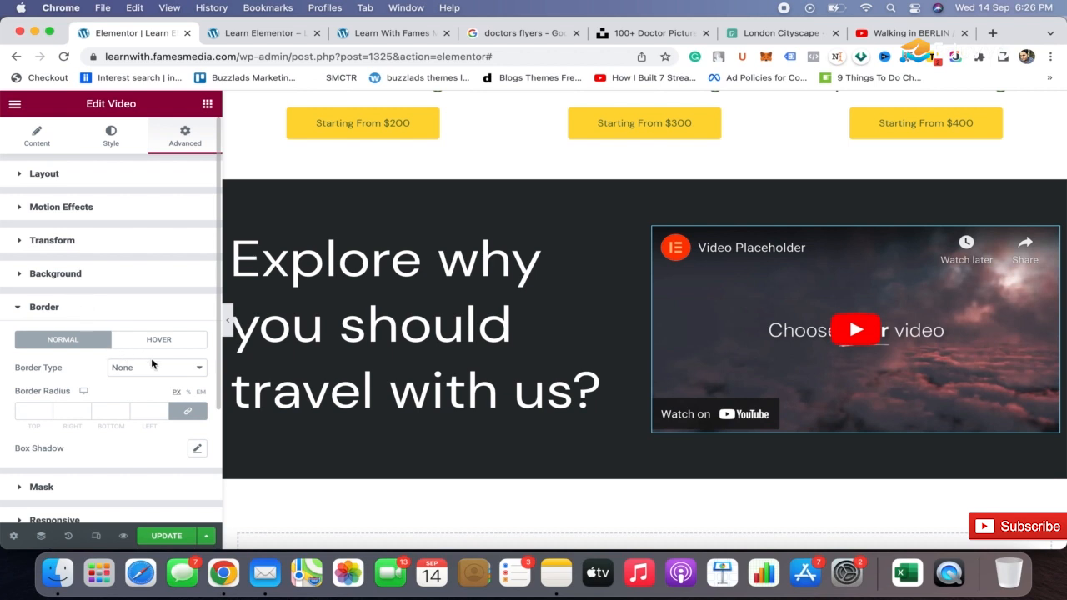
click(152, 364)
click(146, 382)
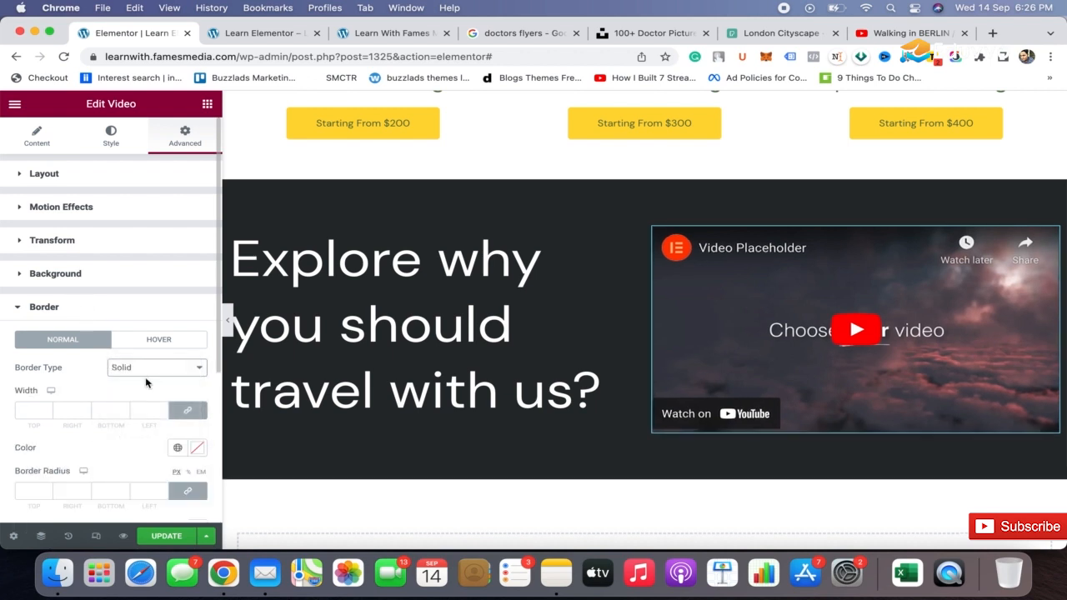
click(16, 411)
text(5)
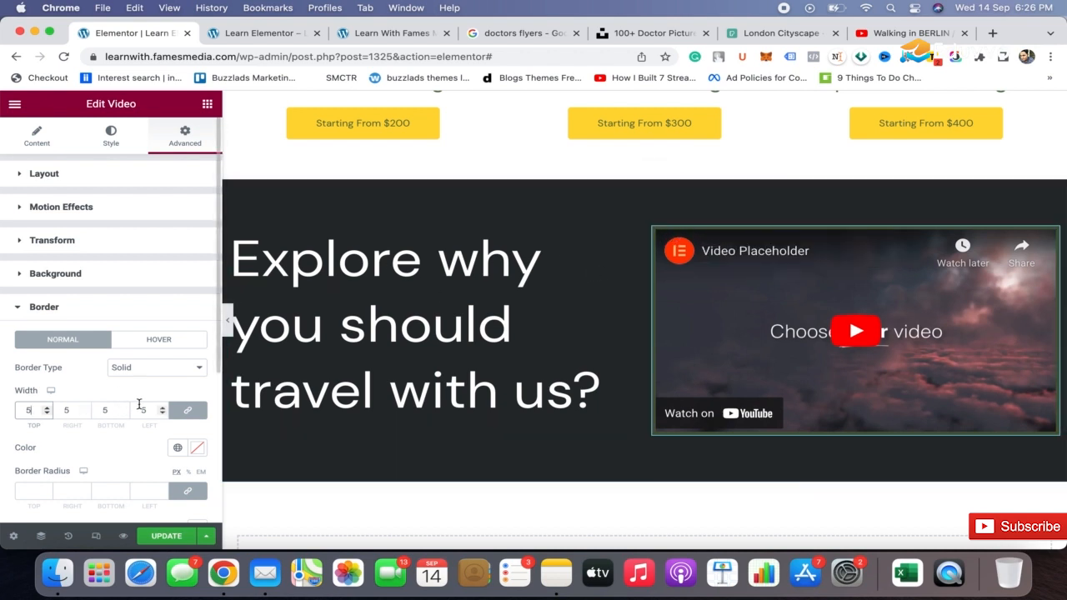
Set the video widget's border colour to white, #FFFFFF.
click(200, 453)
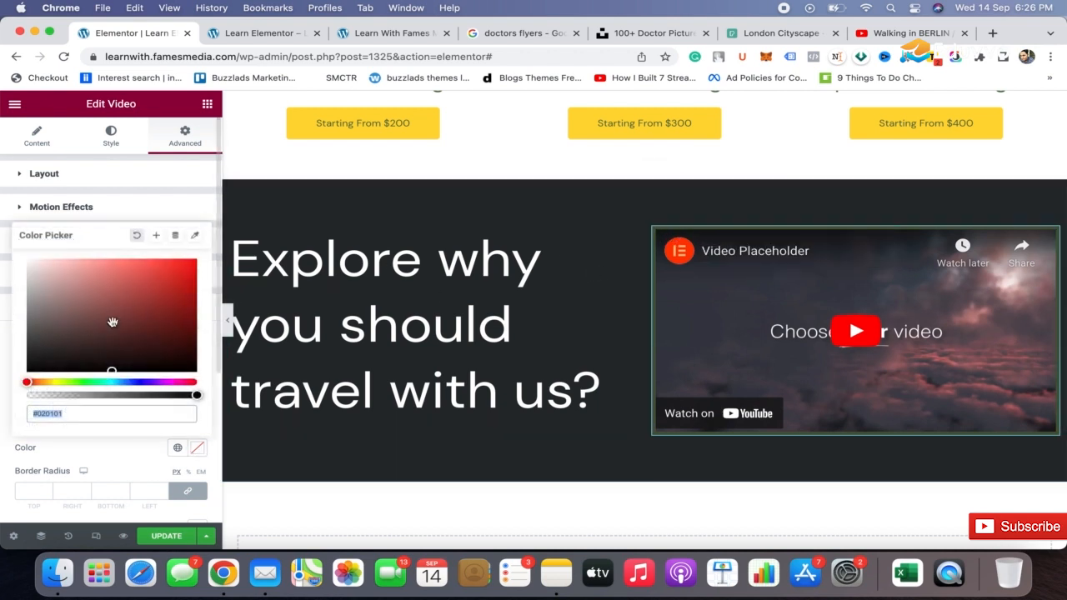
drag(109, 321, 1, 232)
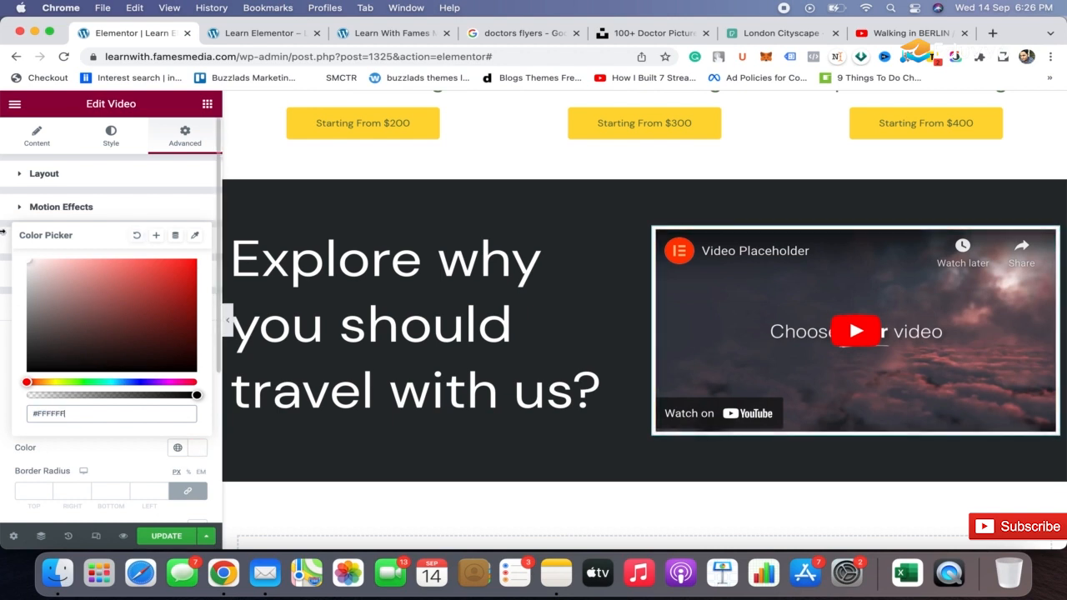
click(142, 207)
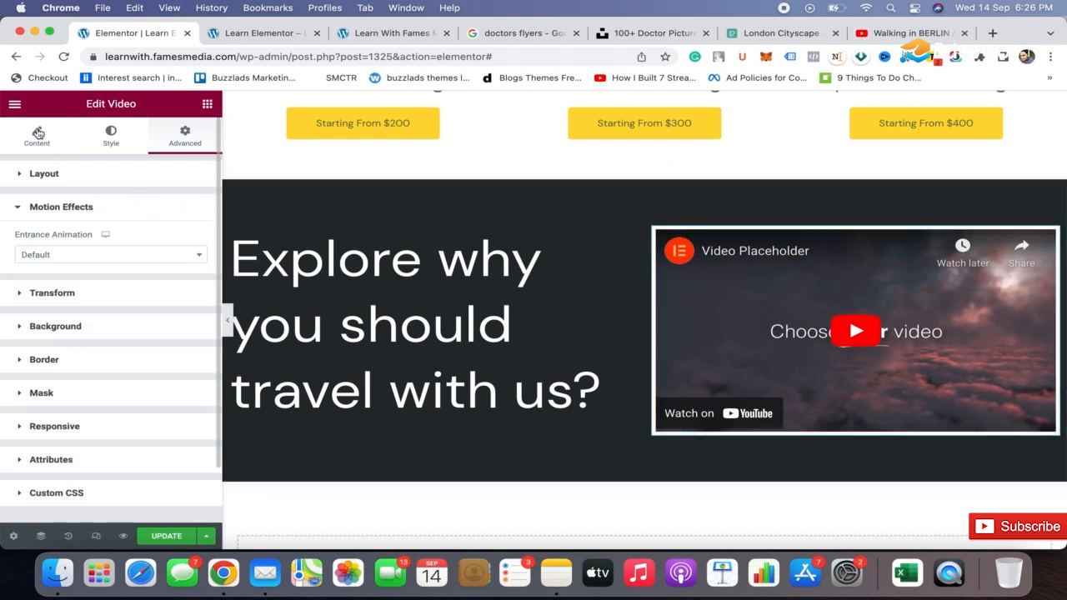
Enable privacy mode, mute, autoplay, loop and modest branding for the video, and preview the section at full width.
click(39, 135)
scroll(131, 369, down, 5)
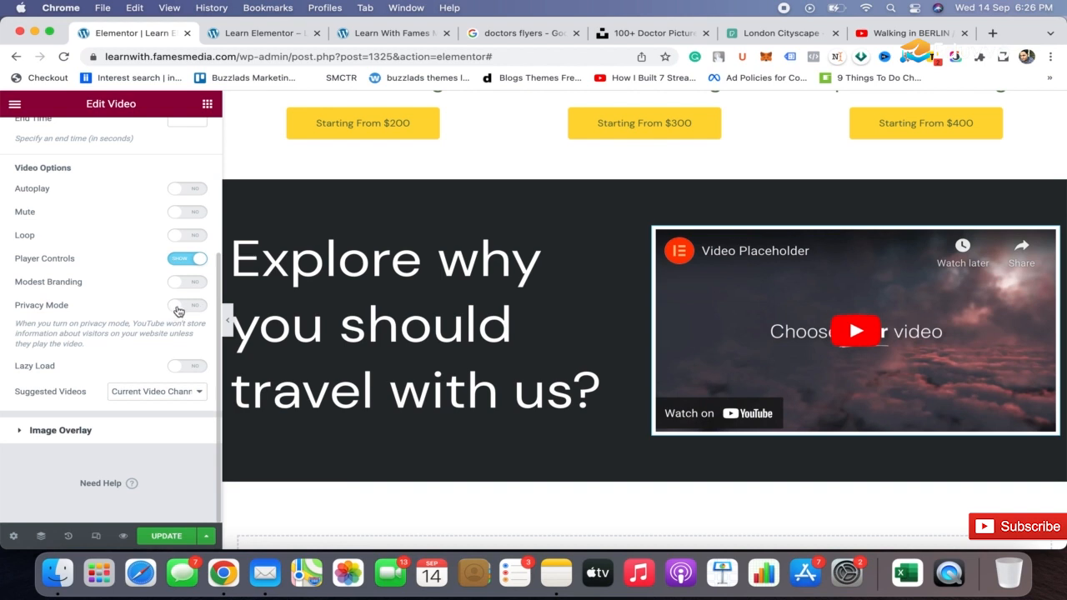
click(179, 307)
click(181, 219)
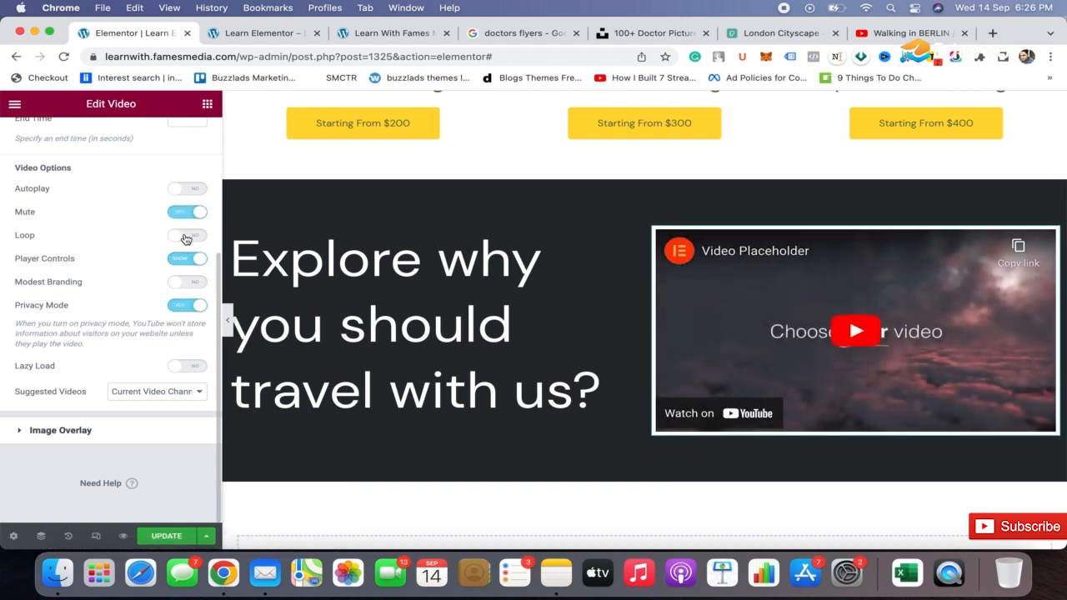
click(178, 191)
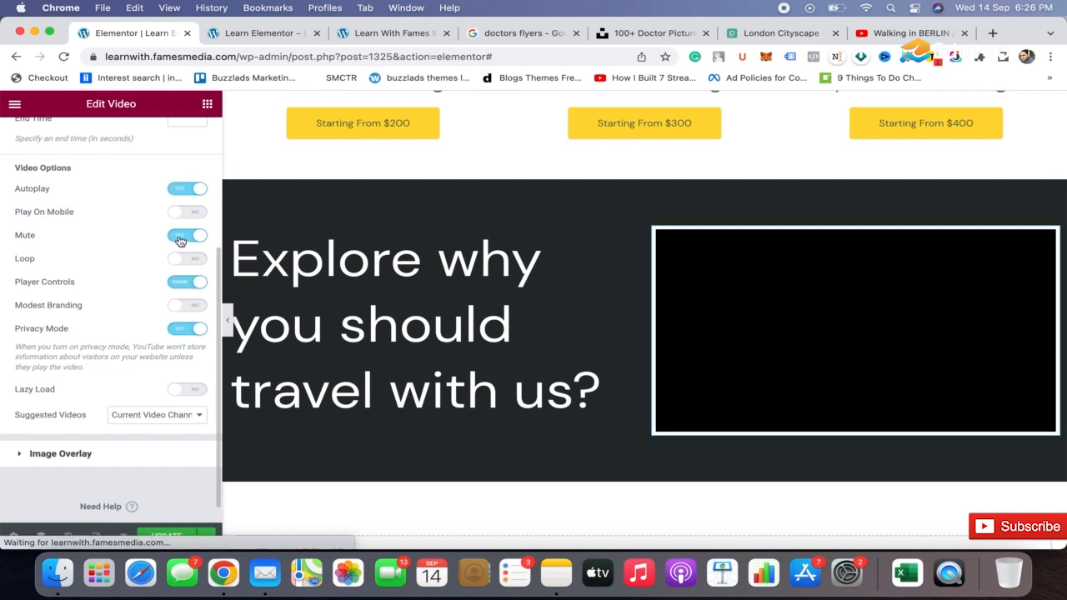
click(180, 261)
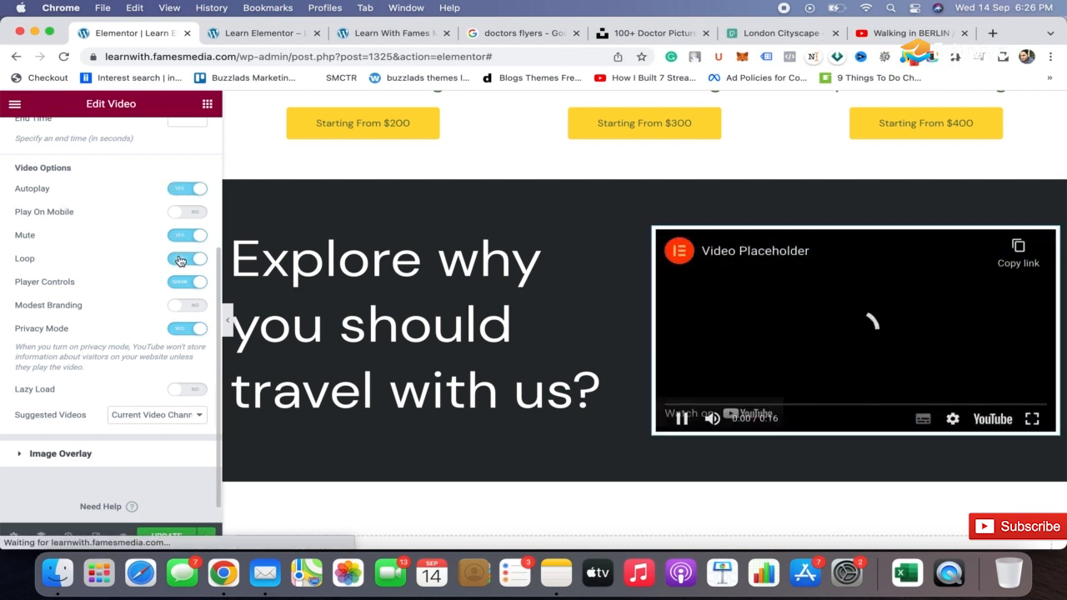
click(180, 306)
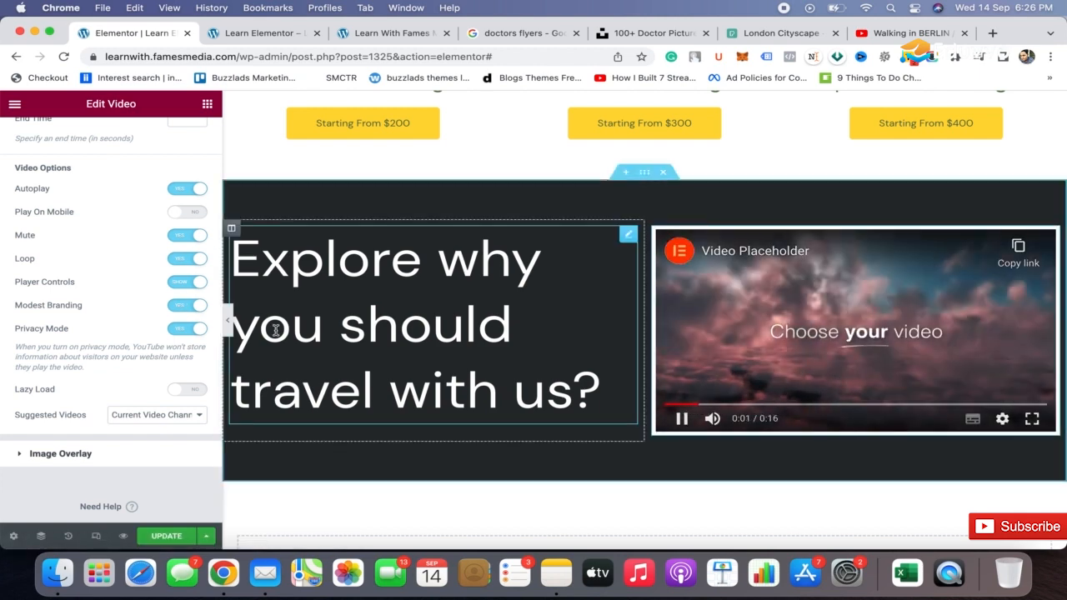
click(228, 320)
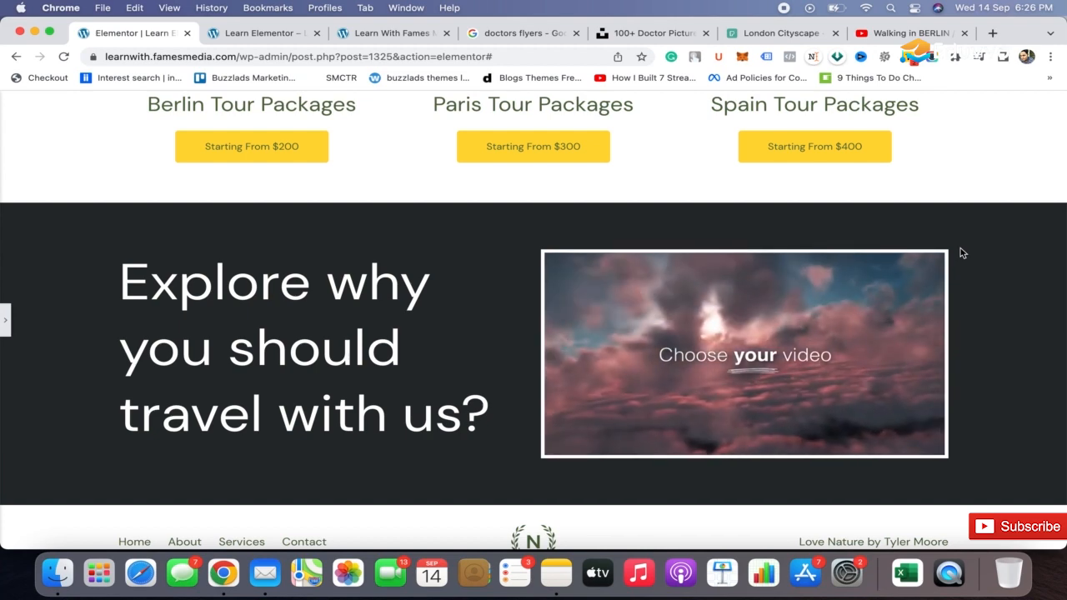
Browse the stock photo sites and look through the free Europe videos on Pexels.
click(678, 38)
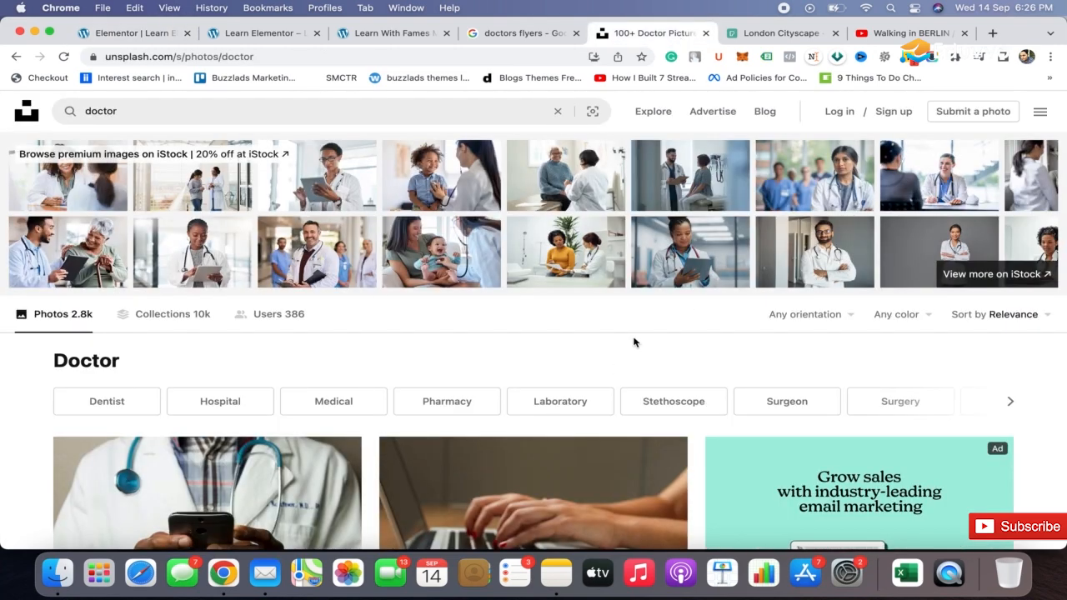
scroll(633, 341, down, 5)
scroll(634, 337, up, 2)
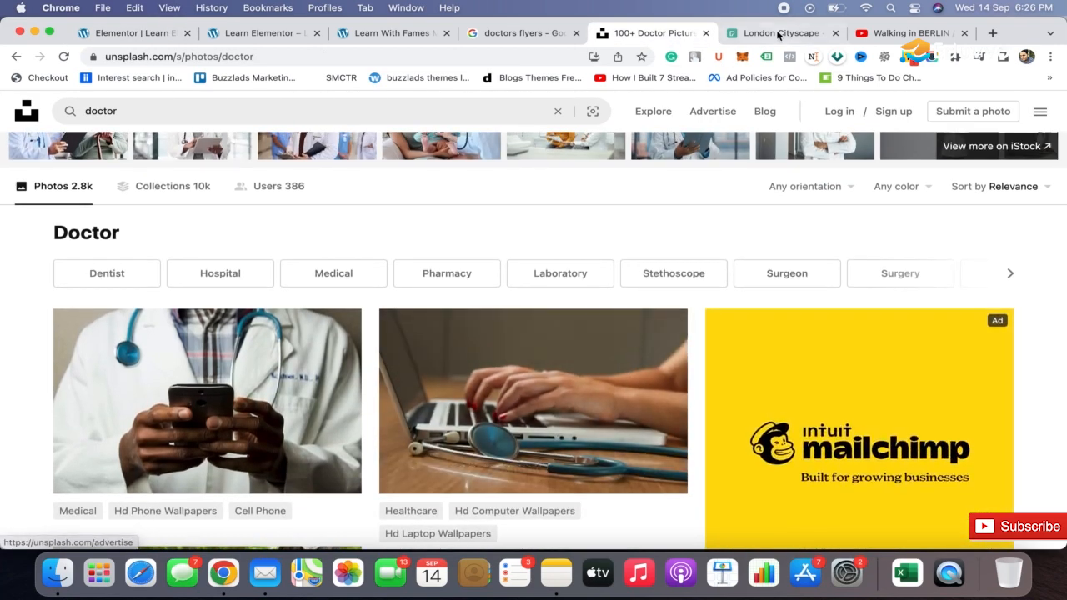
click(776, 34)
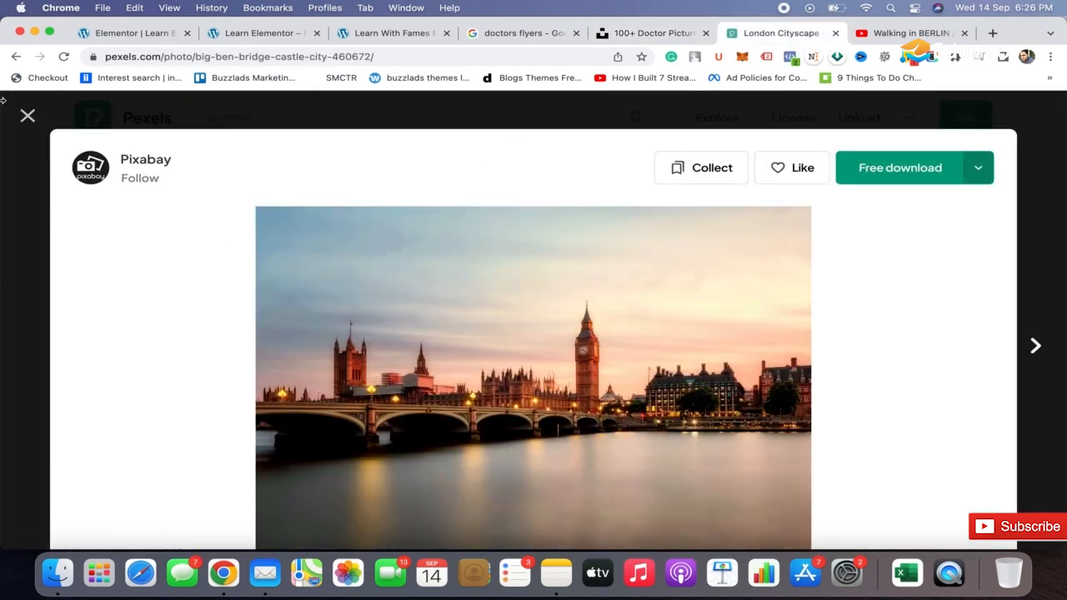
click(27, 116)
scroll(314, 248, up, 4)
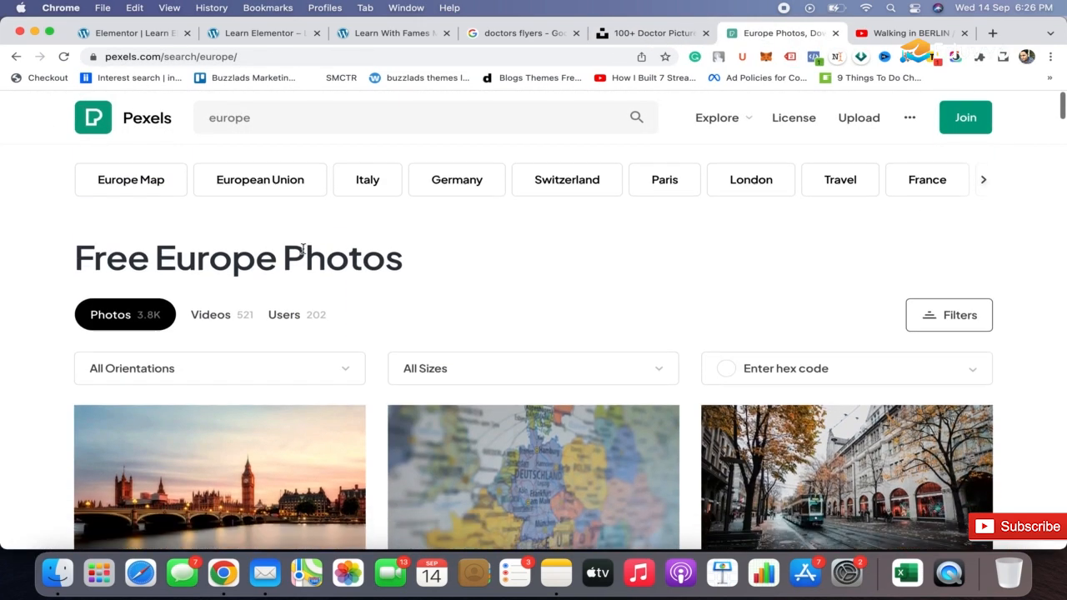
click(217, 314)
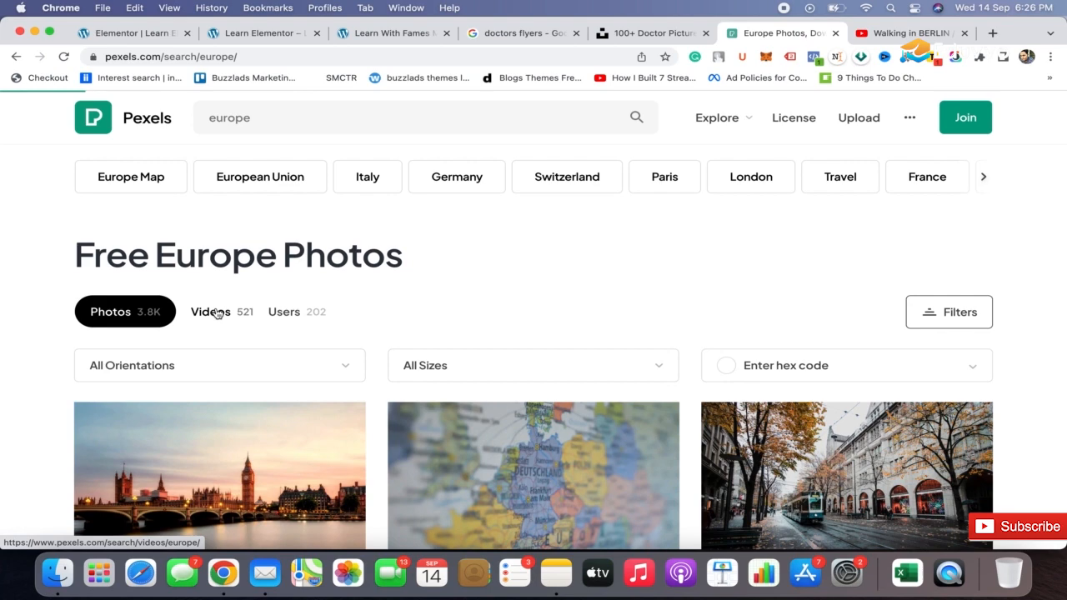
scroll(417, 282, down, 3)
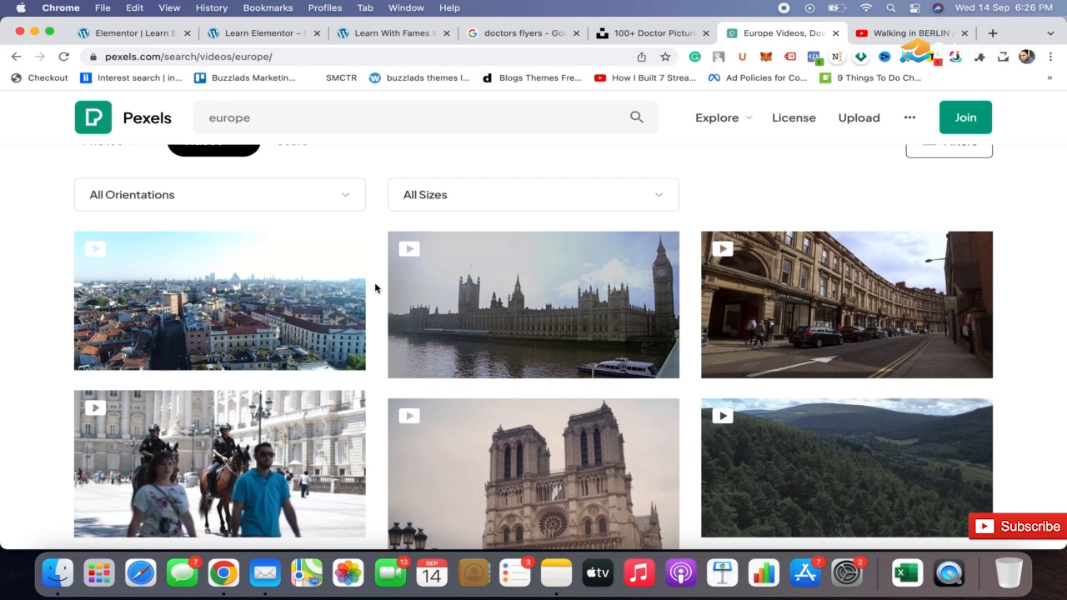
scroll(376, 289, down, 2)
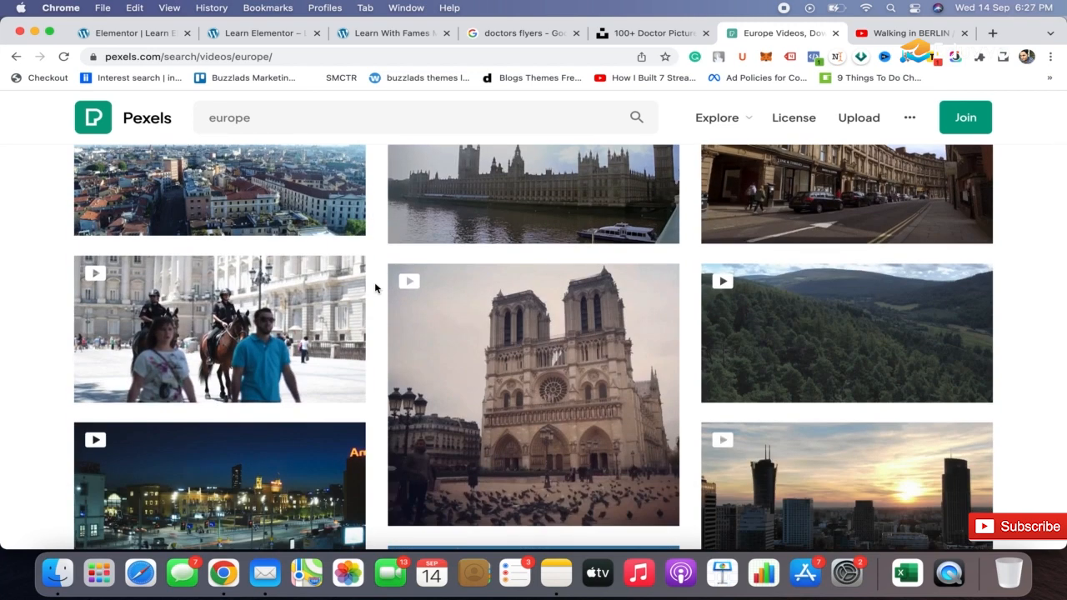
scroll(375, 288, down, 10)
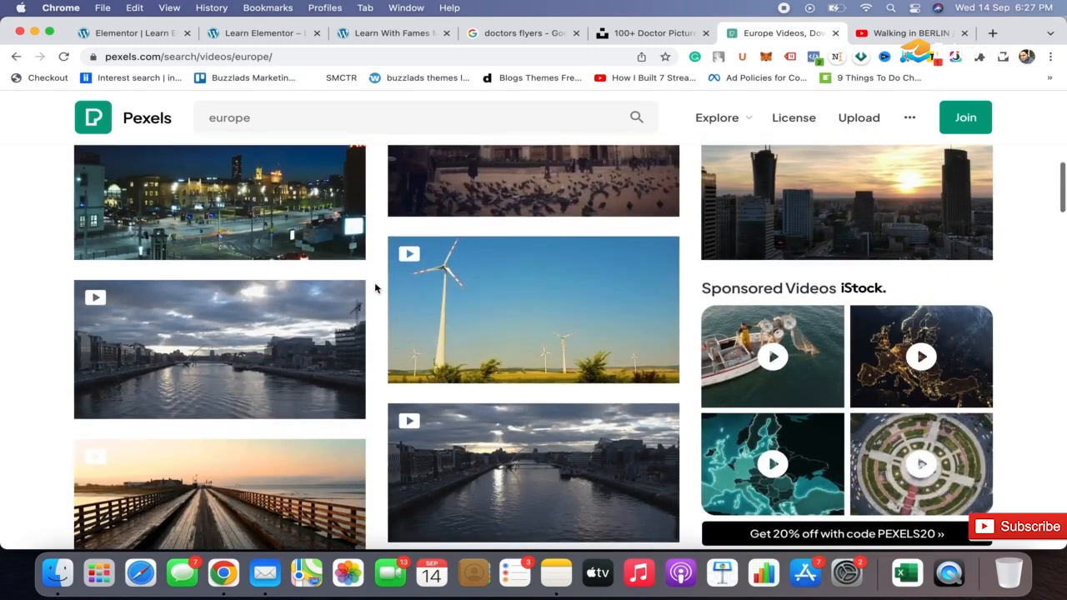
scroll(375, 294, up, 10)
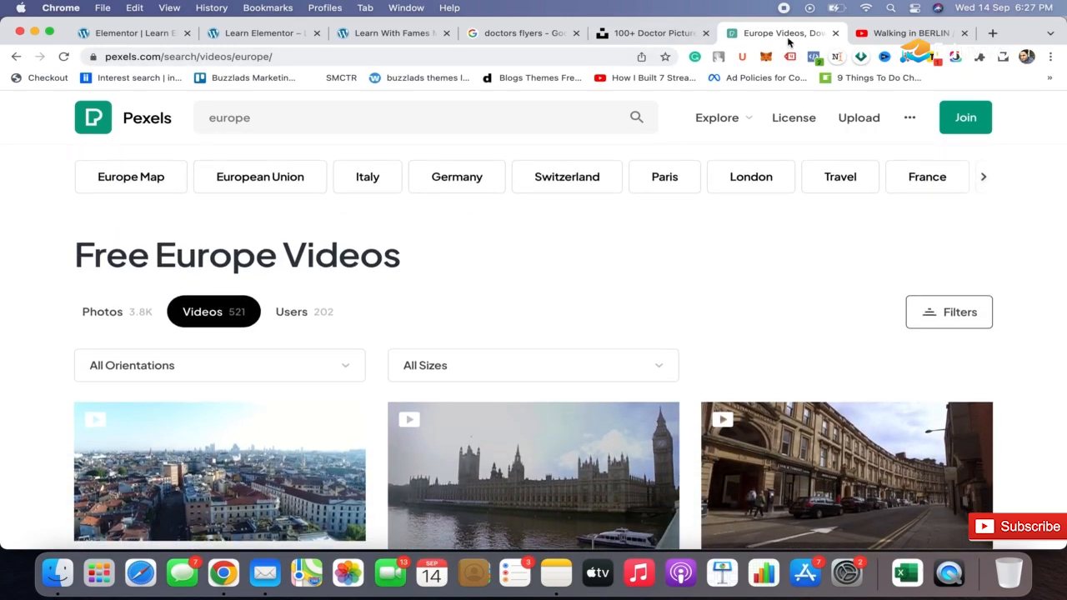
Return to the Elementor editor and look over the page from the tour packages down to the footer.
click(147, 33)
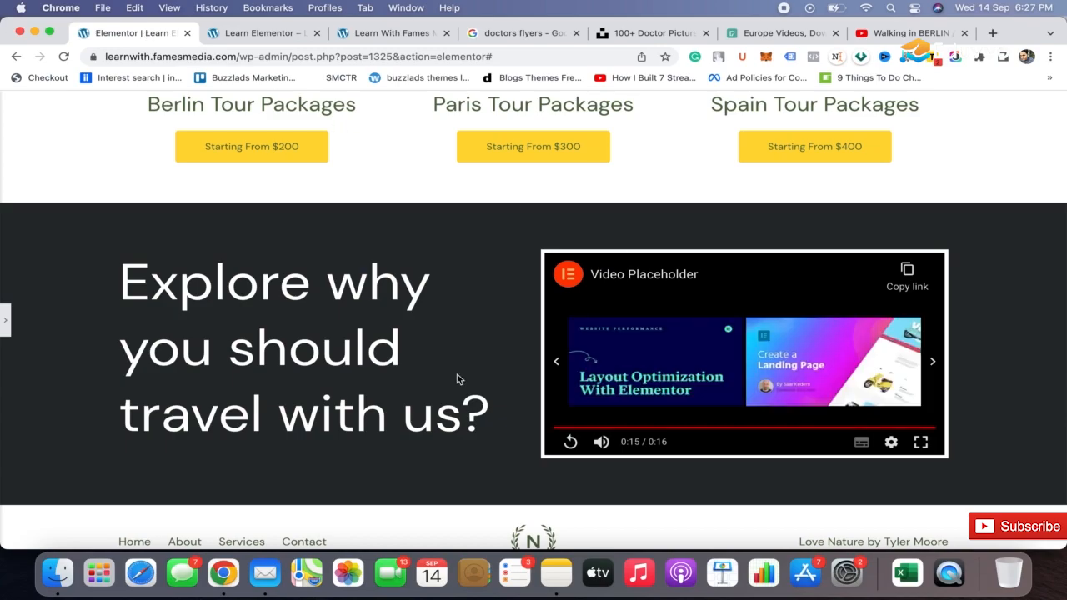
scroll(434, 337, down, 1)
scroll(434, 337, up, 8)
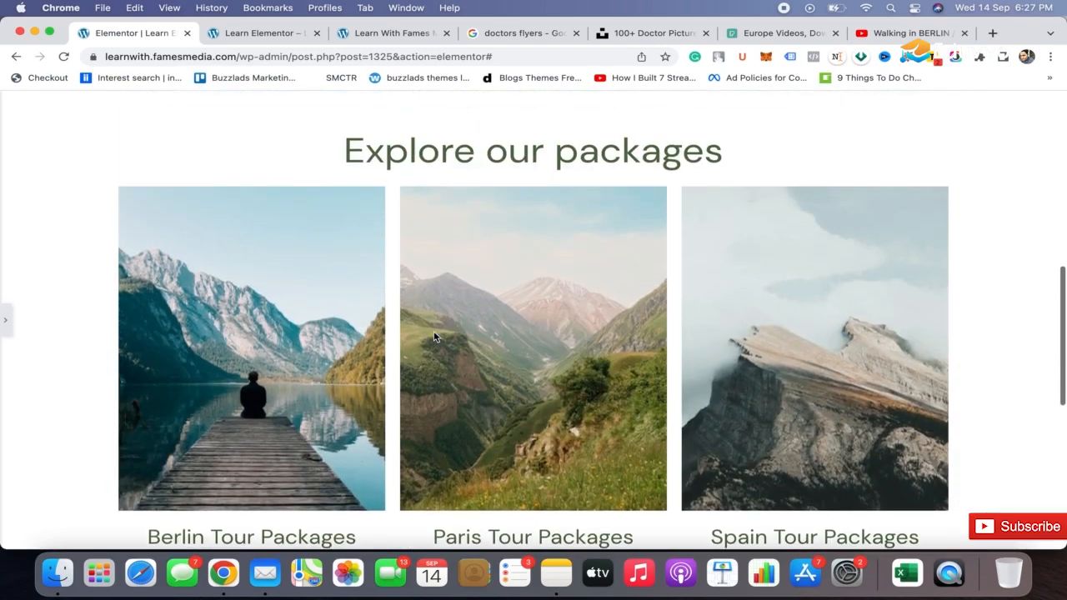
scroll(433, 337, up, 5)
scroll(433, 337, down, 15)
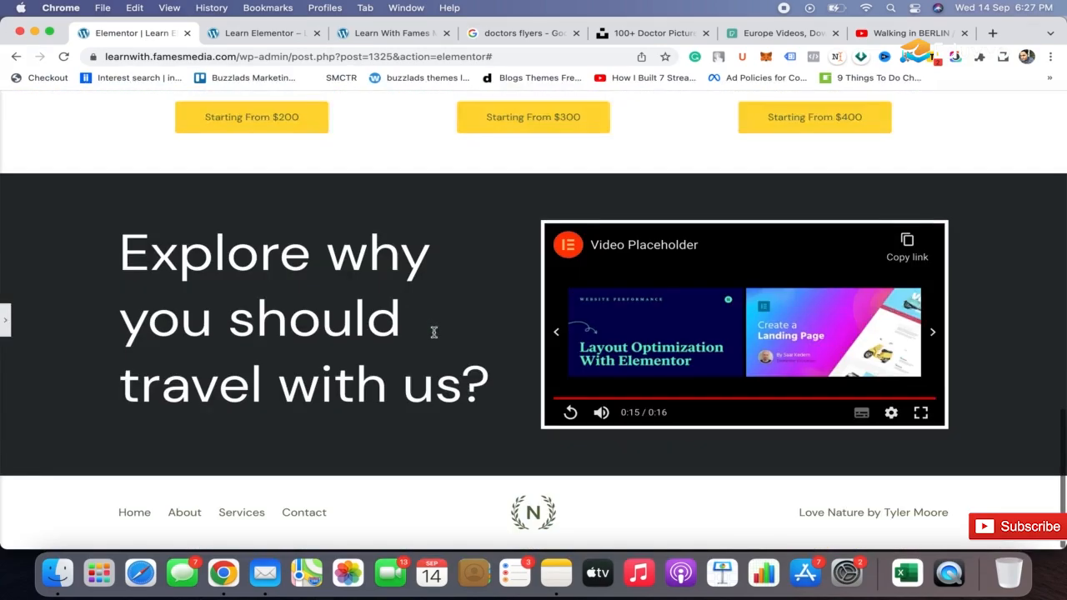
scroll(433, 343, up, 10)
scroll(434, 343, down, 10)
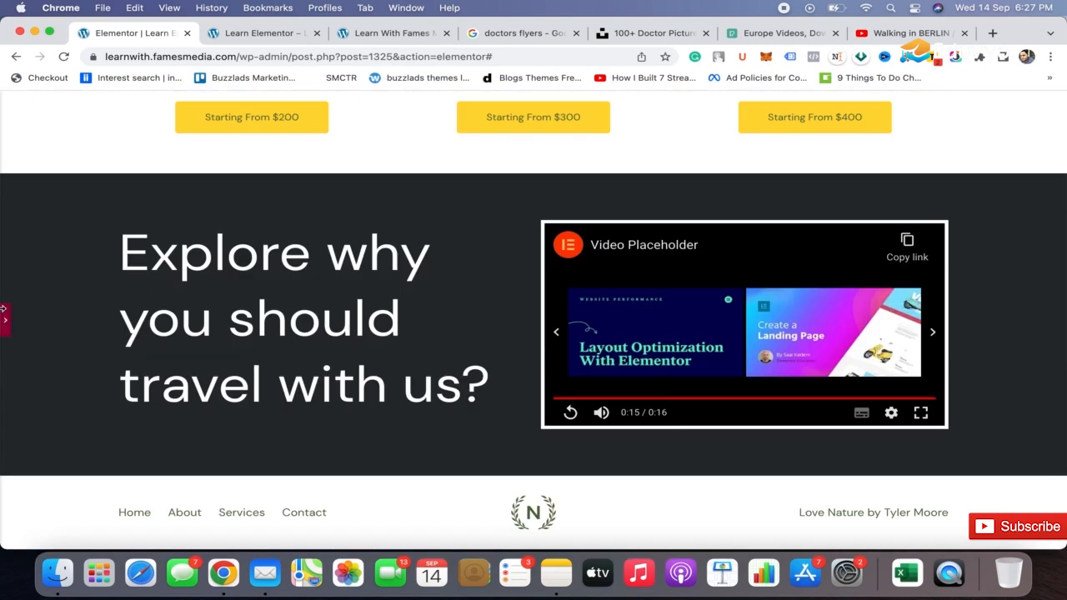
Add a new single-column section below the dark heading-and-video section.
click(5, 320)
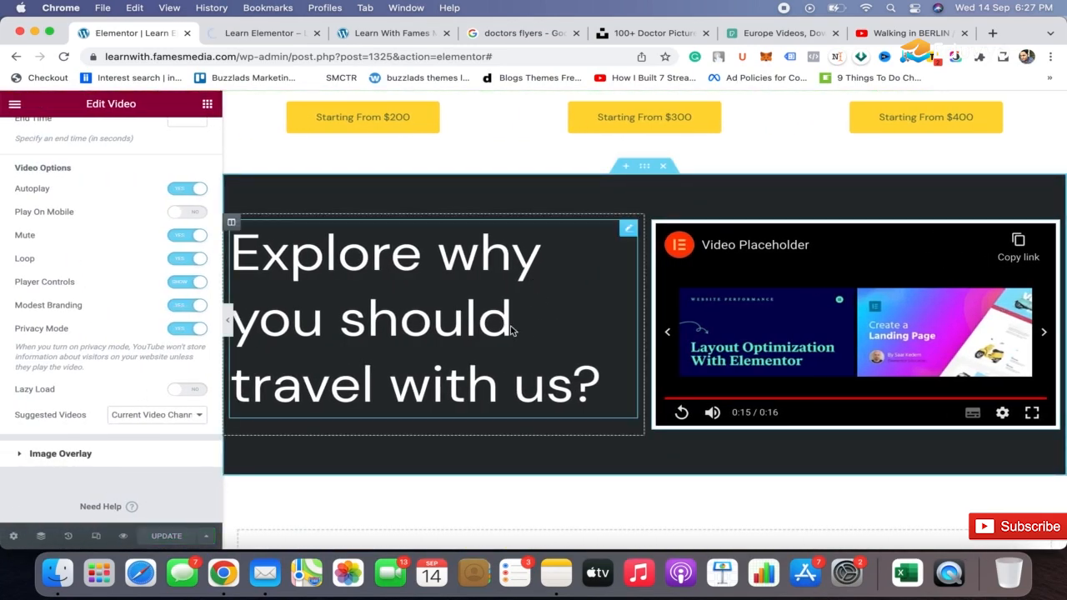
scroll(433, 347, down, 2)
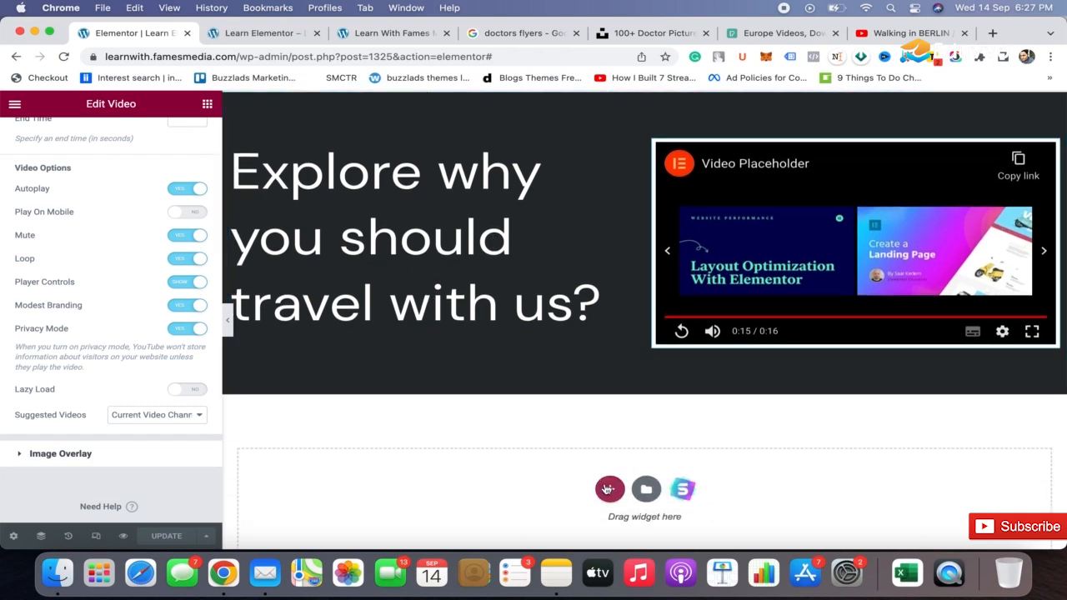
click(608, 490)
scroll(517, 417, down, 3)
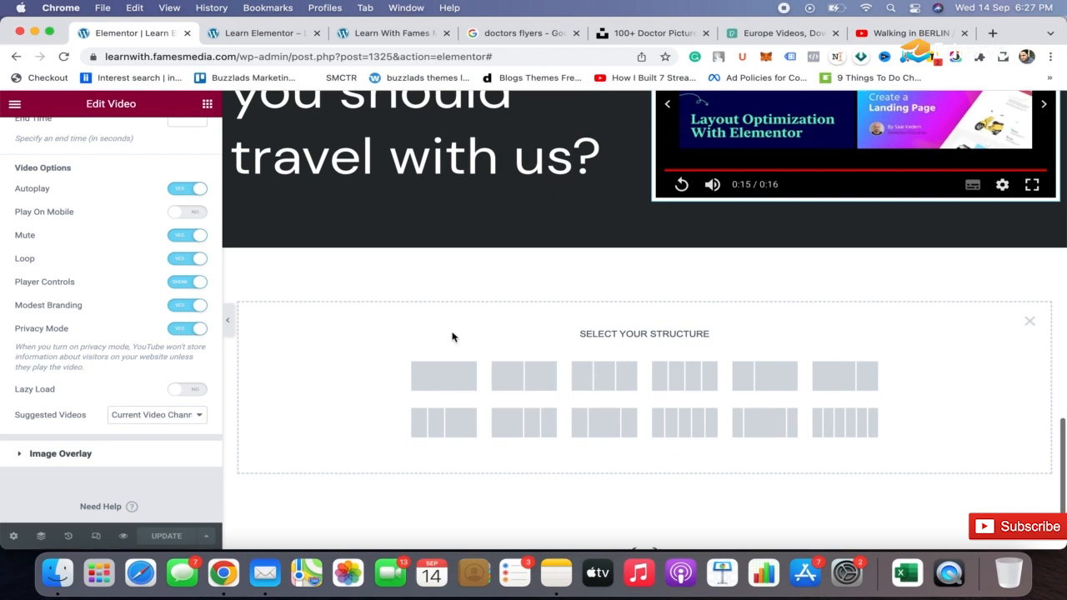
click(457, 388)
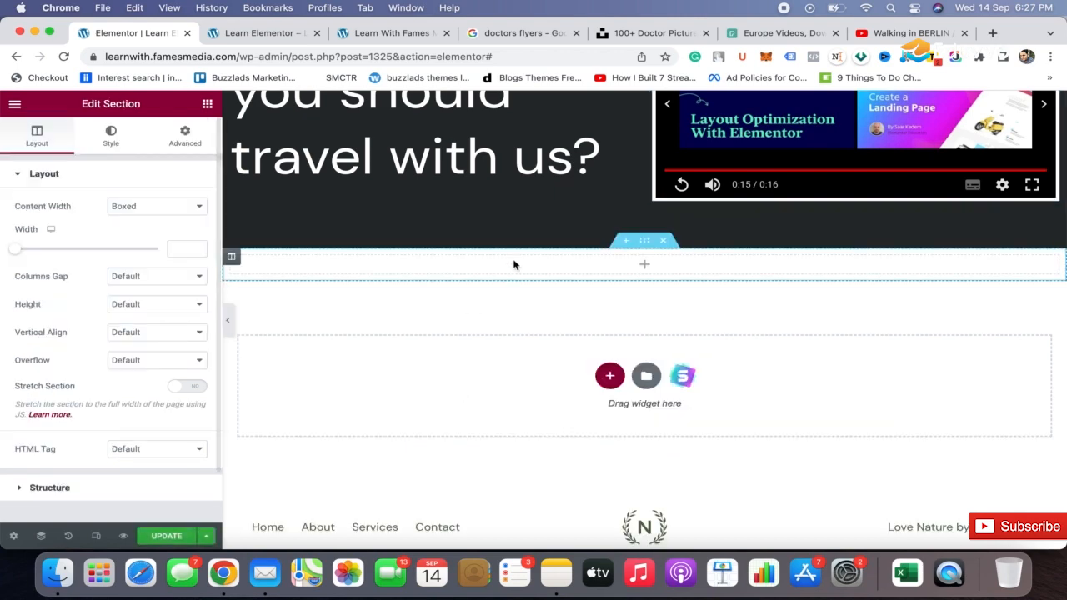
Look over the page from the London banner down to the new empty section below the dark heading-and-video section.
scroll(432, 176, up, 15)
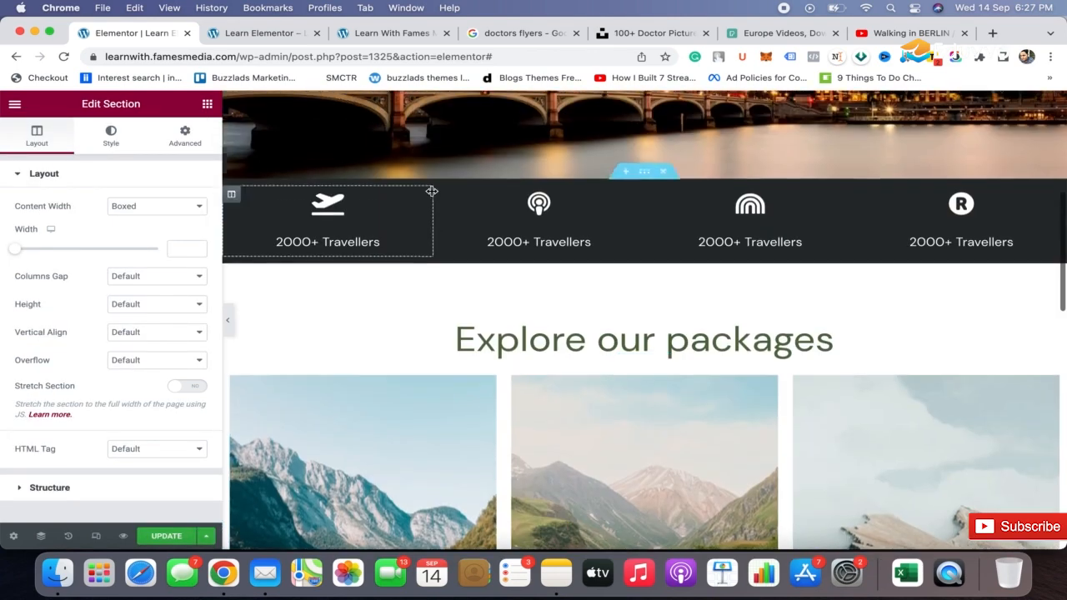
scroll(432, 192, up, 5)
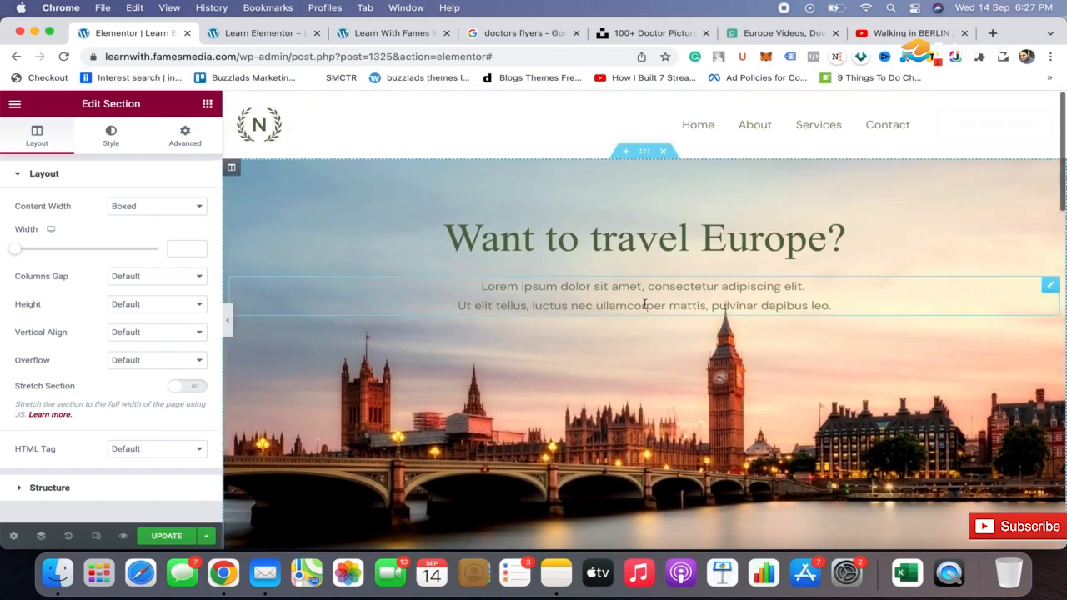
scroll(614, 317, down, 6)
scroll(678, 334, down, 4)
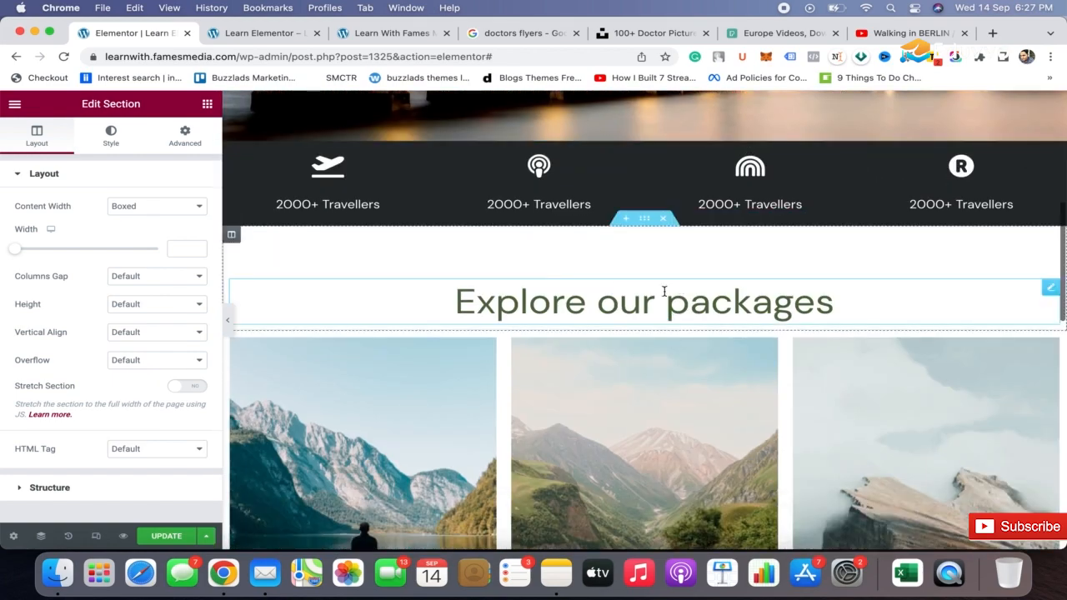
scroll(646, 304, down, 10)
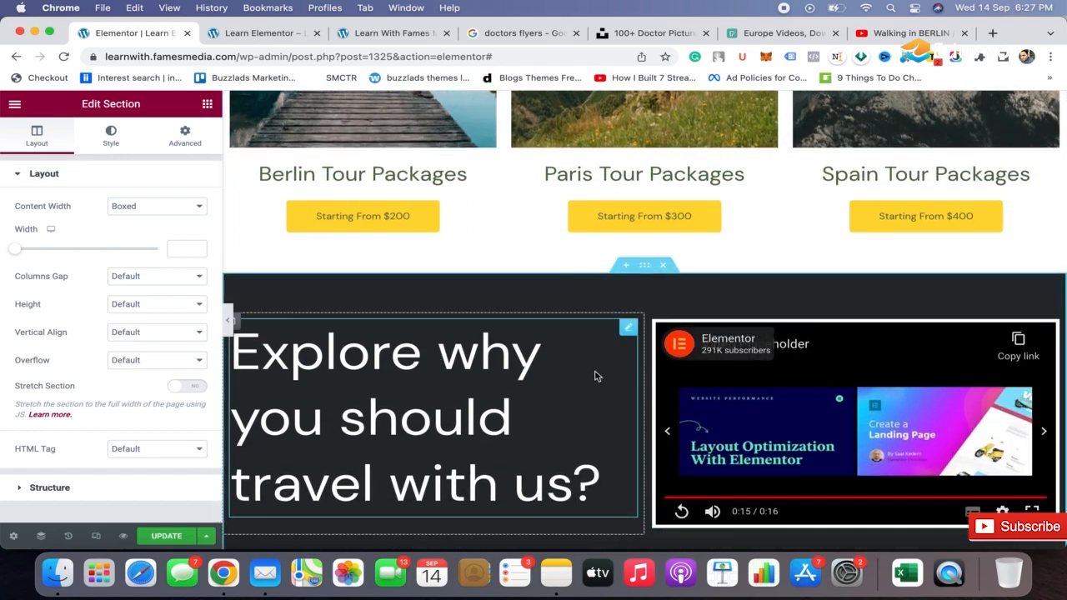
scroll(596, 376, down, 5)
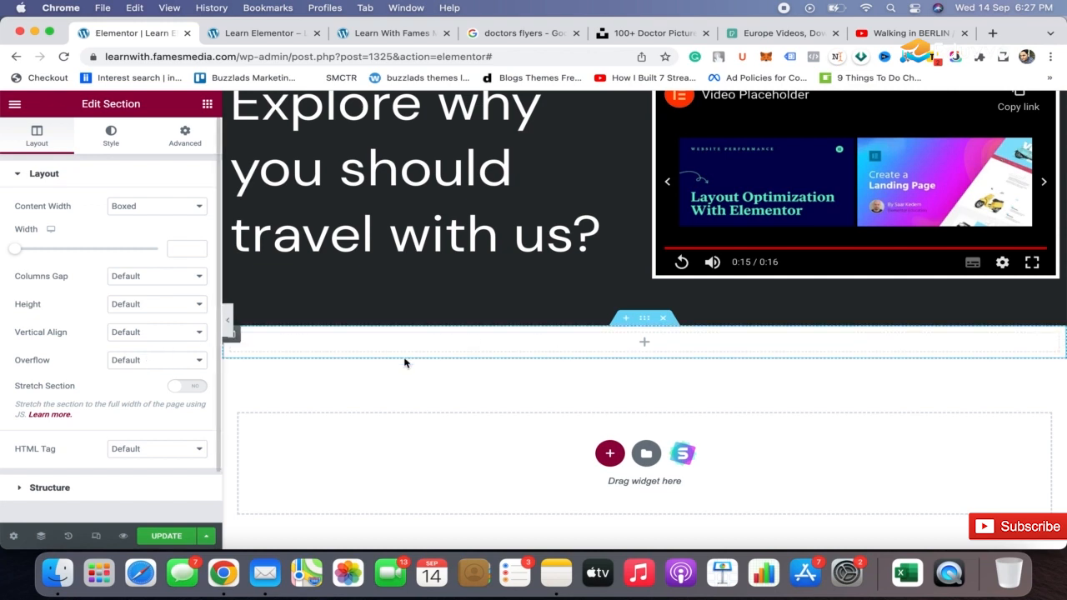
Add a centred heading to the new section that reads "Give us call:" followed by the phone number with a leading plus sign.
click(207, 104)
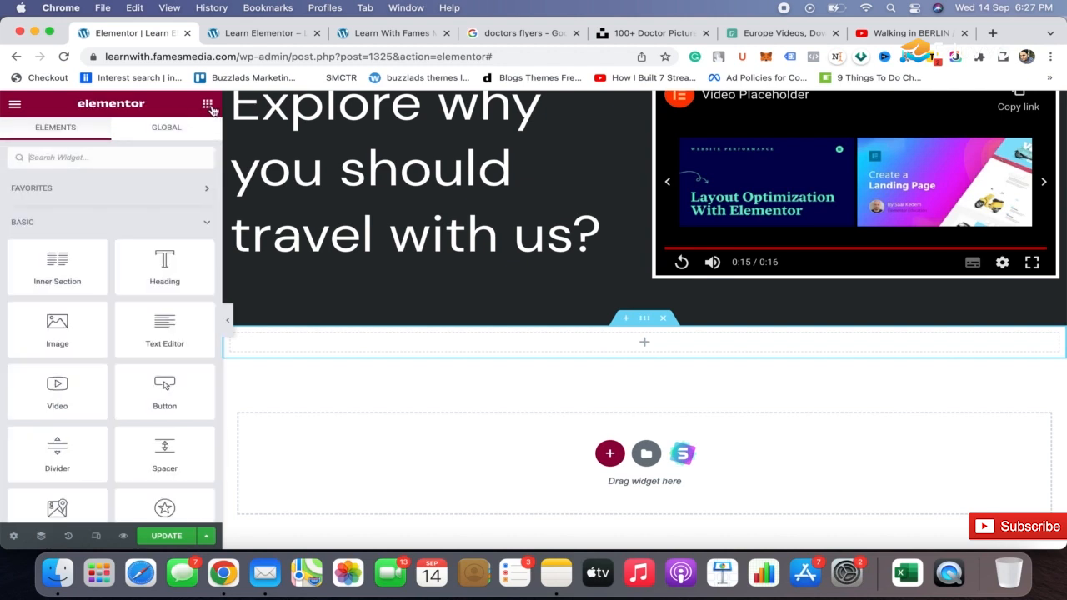
drag(172, 269, 653, 343)
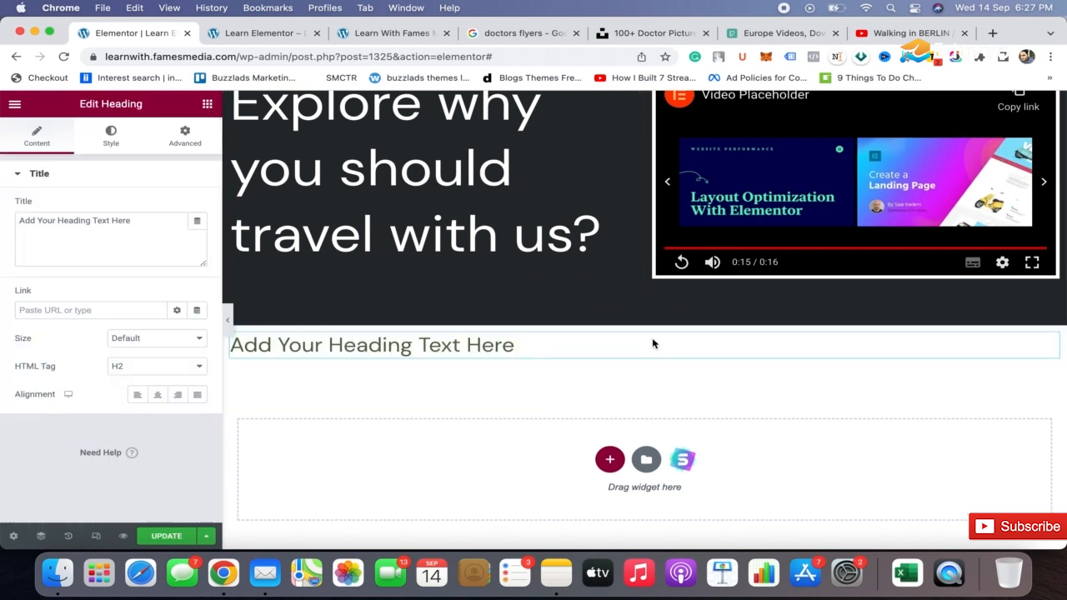
click(157, 395)
click(153, 251)
key(super+a)
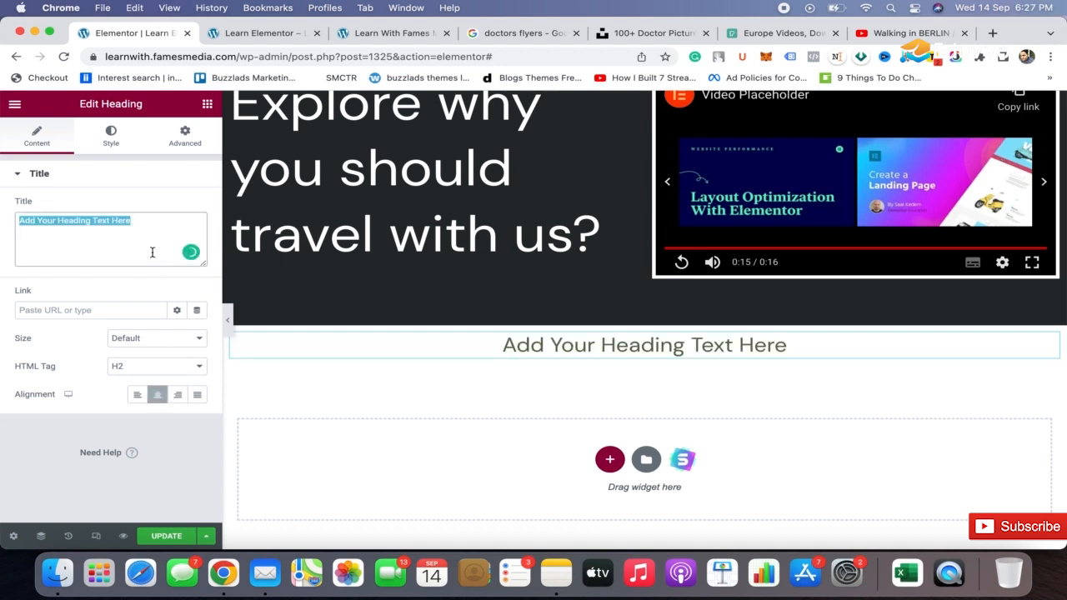
text(Giv)
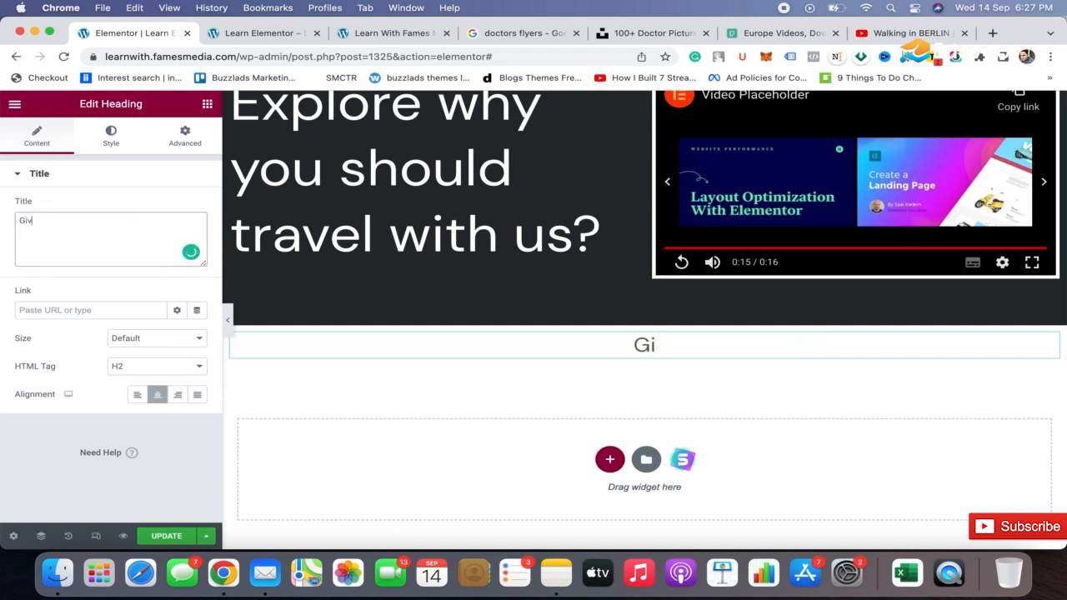
text(e us )
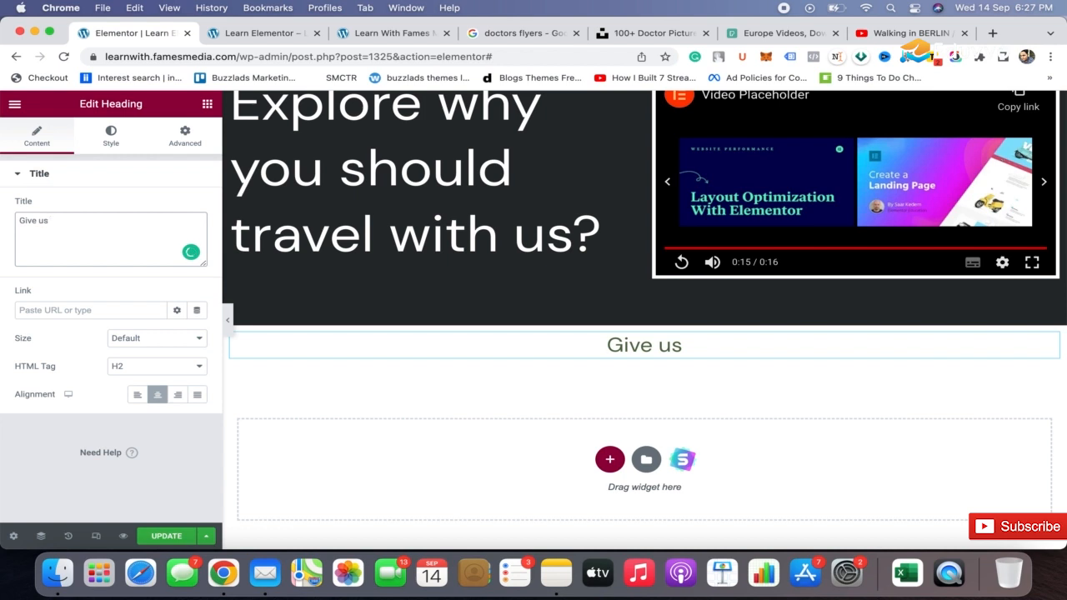
text(call: )
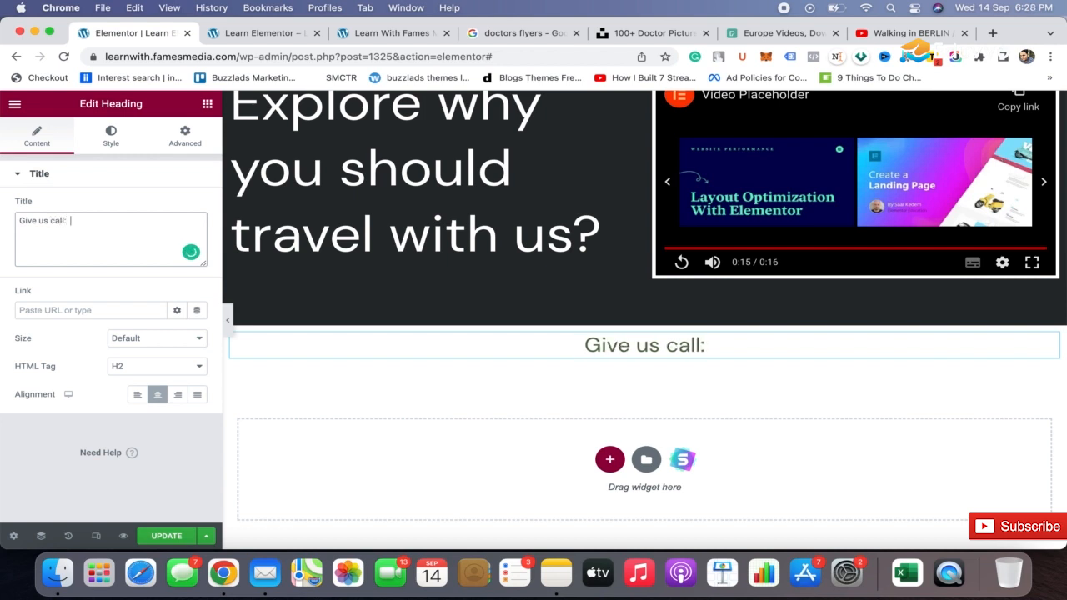
text(00000000)
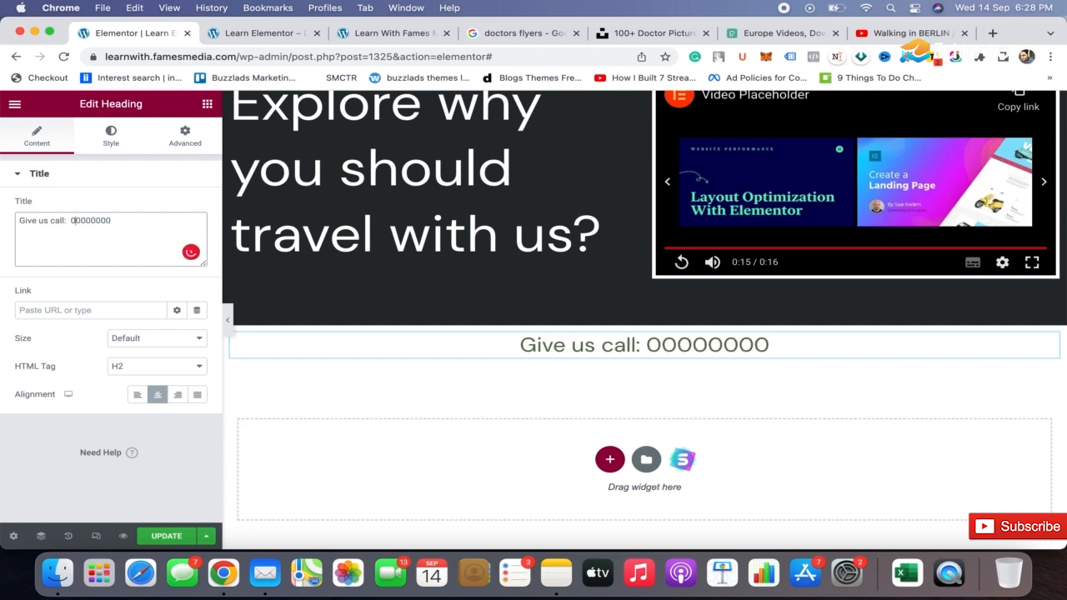
text(+)
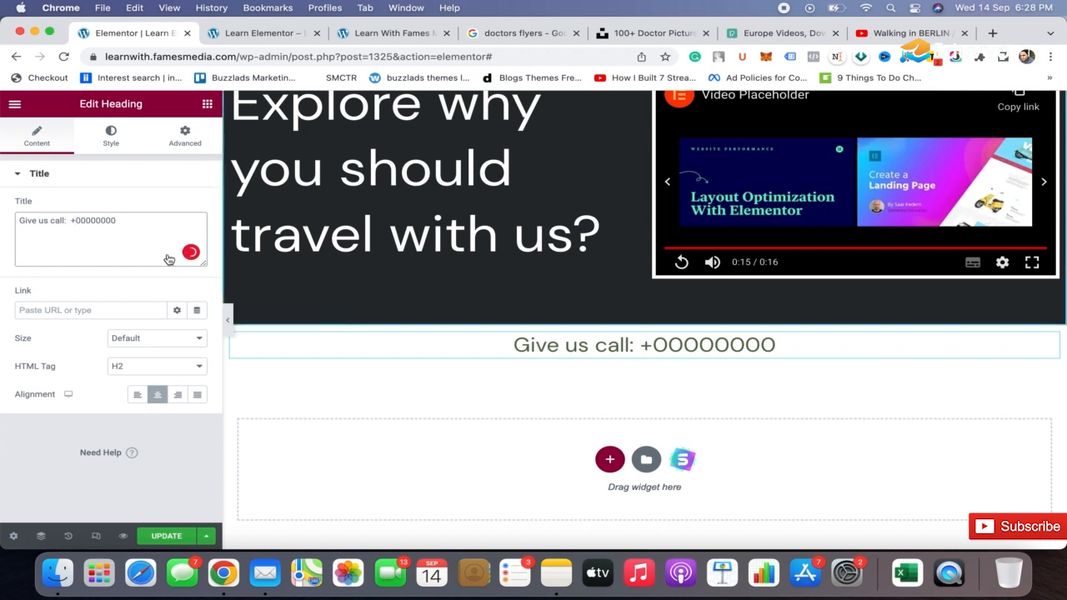
Slightly enlarge the call heading's font size in its typography settings, and open its advanced layout settings.
click(112, 142)
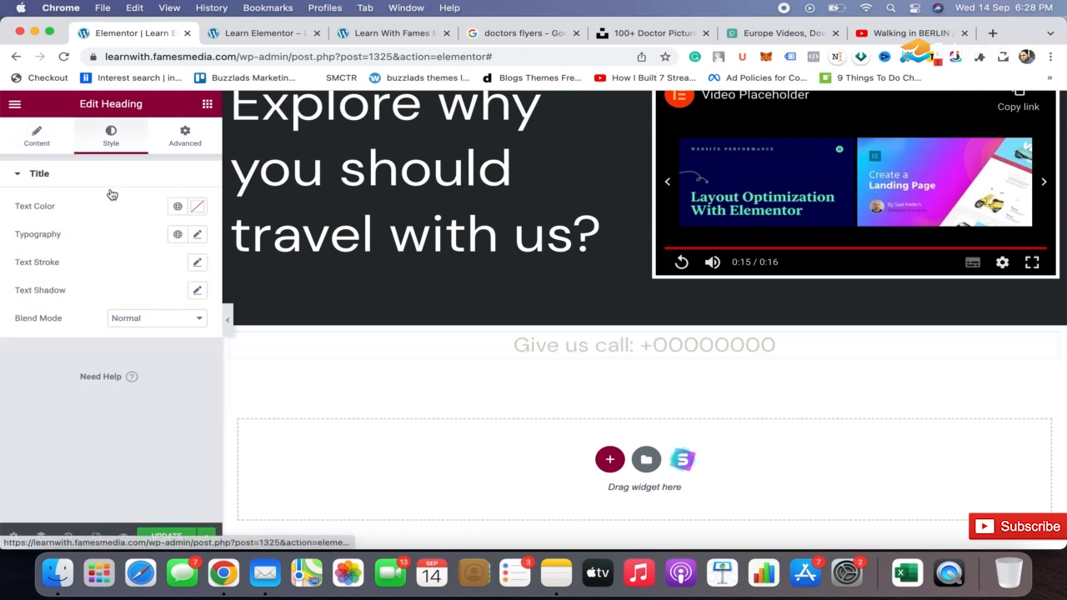
click(200, 236)
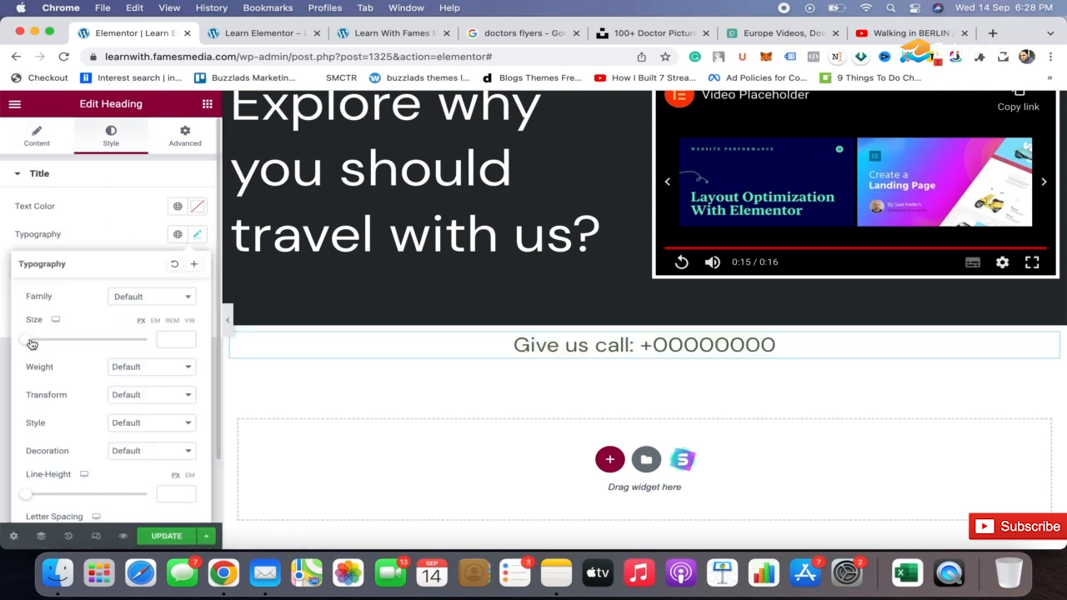
mouse_move(31, 344)
mouse_down()
mouse_move(80, 338)
mouse_move(51, 338)
mouse_up()
click(185, 138)
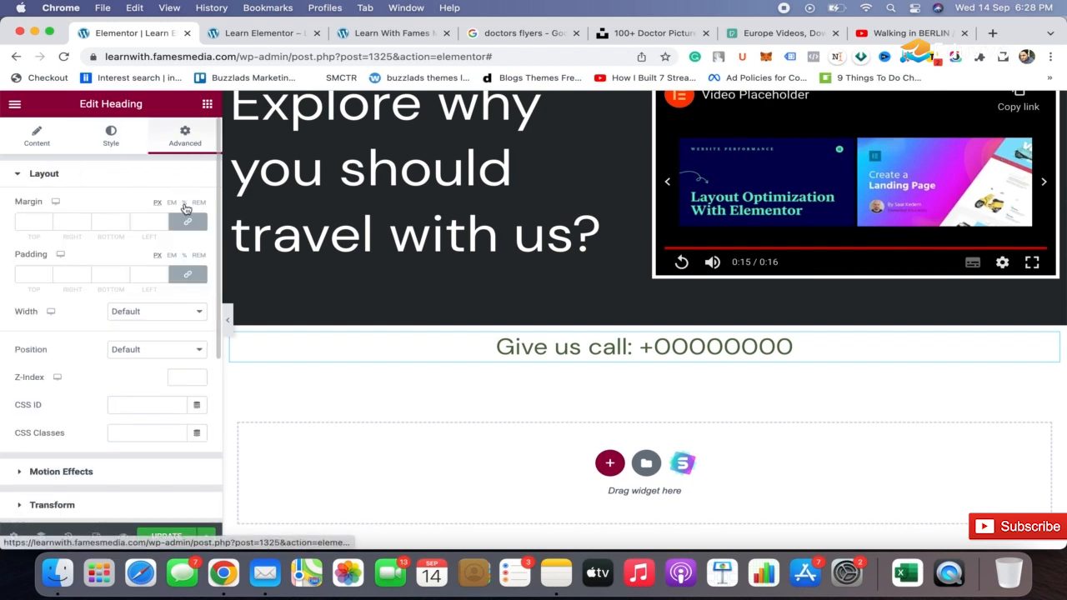
Add a spacer above the call heading and set its space to 26 px.
click(207, 103)
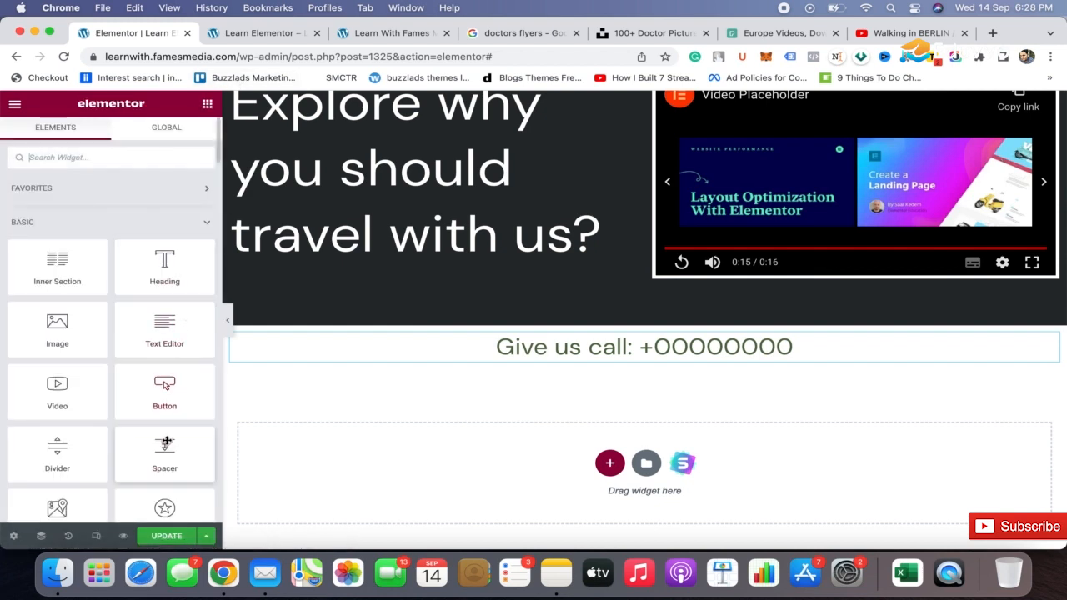
drag(165, 451, 619, 337)
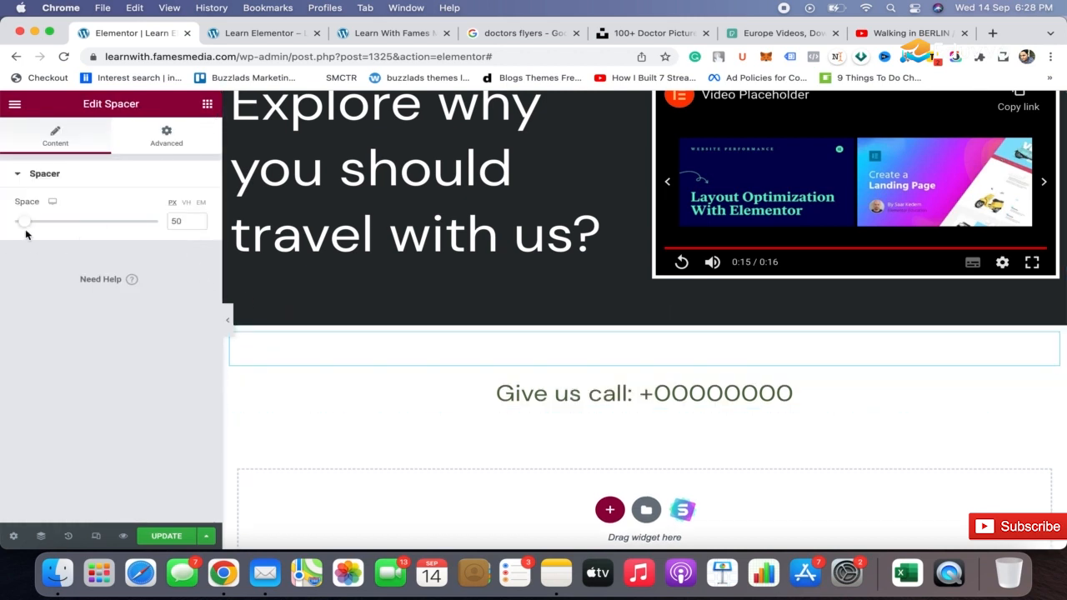
drag(27, 225, 21, 225)
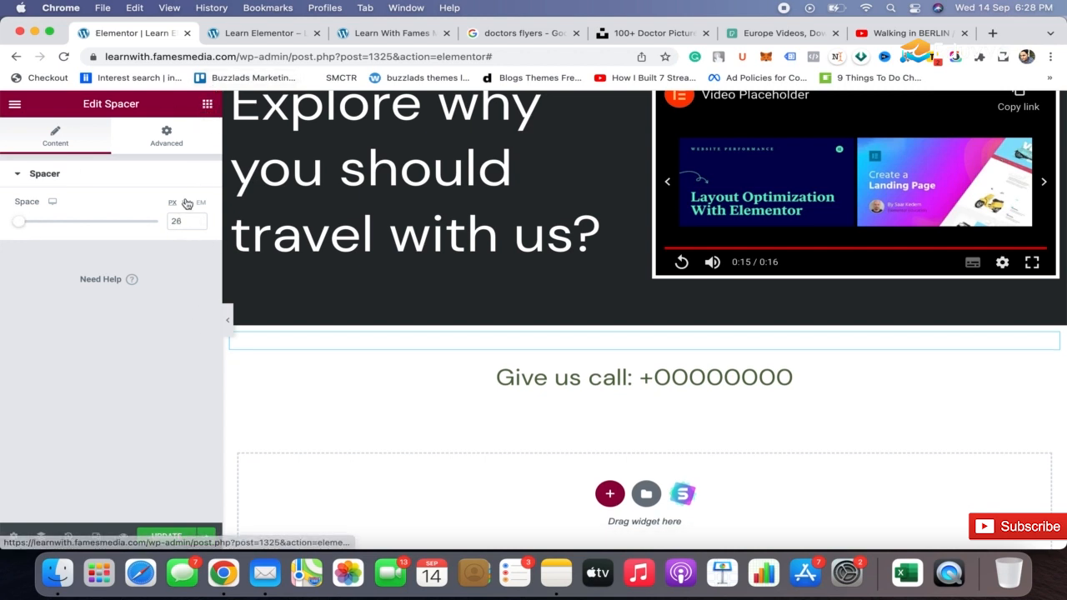
Try to add a second spacer below the call heading, and open the context menu of the spacer above it.
click(208, 105)
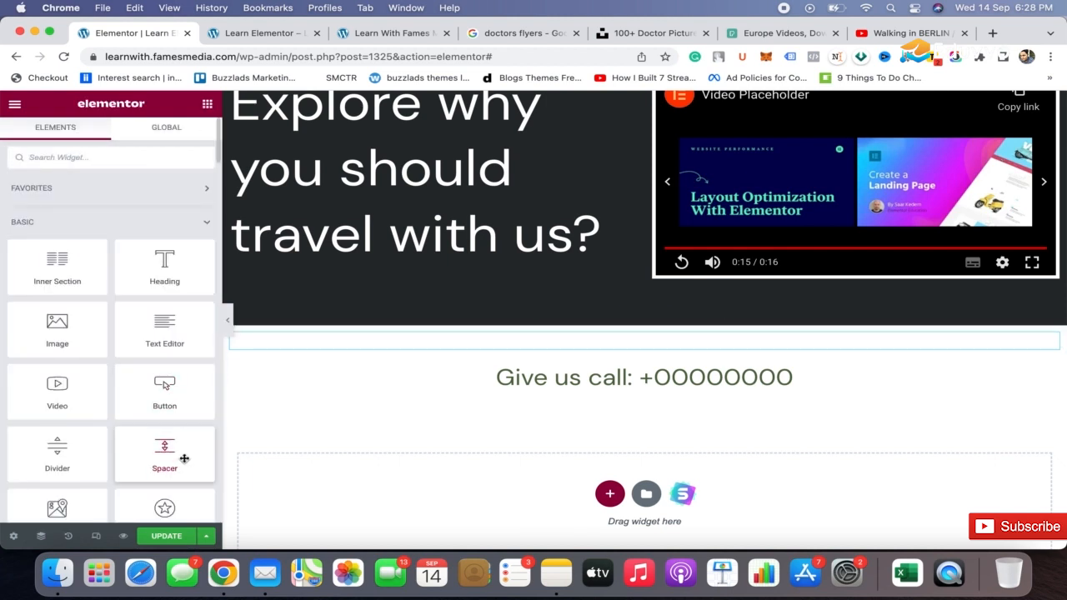
drag(185, 459, 158, 474)
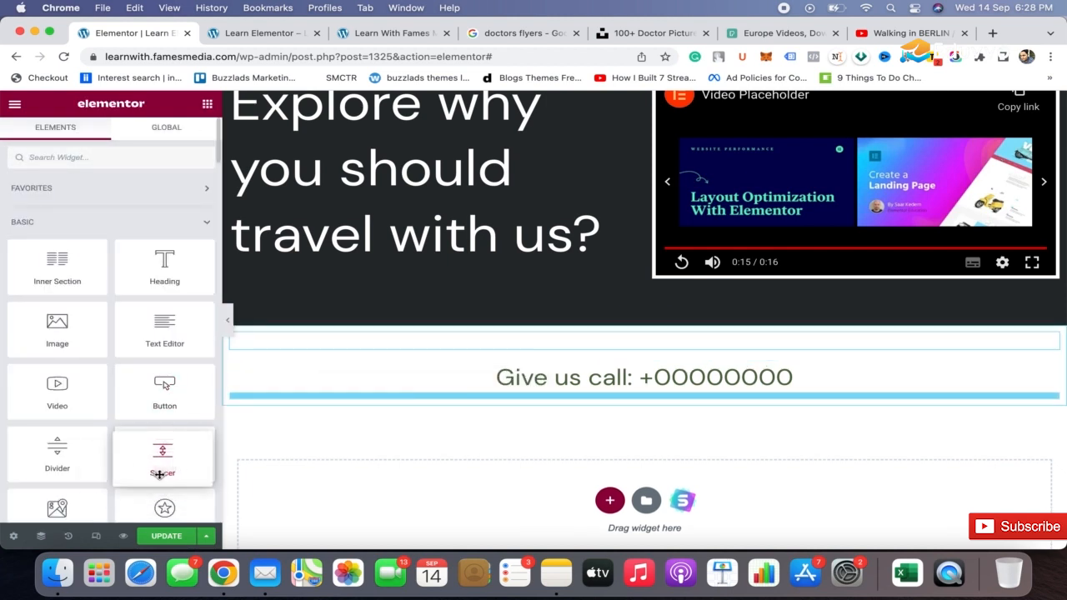
right_click(537, 342)
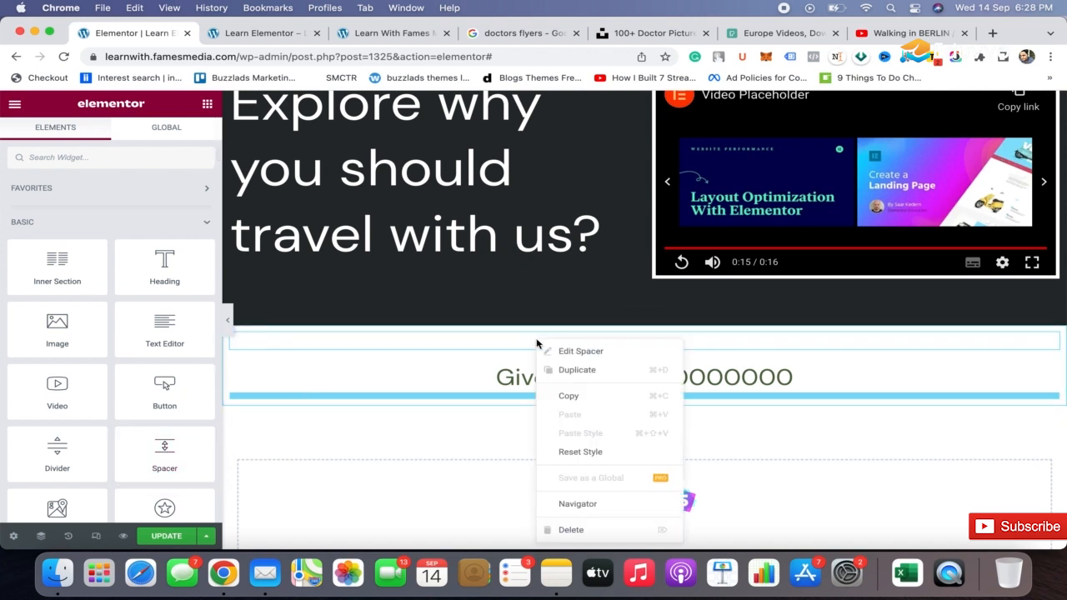